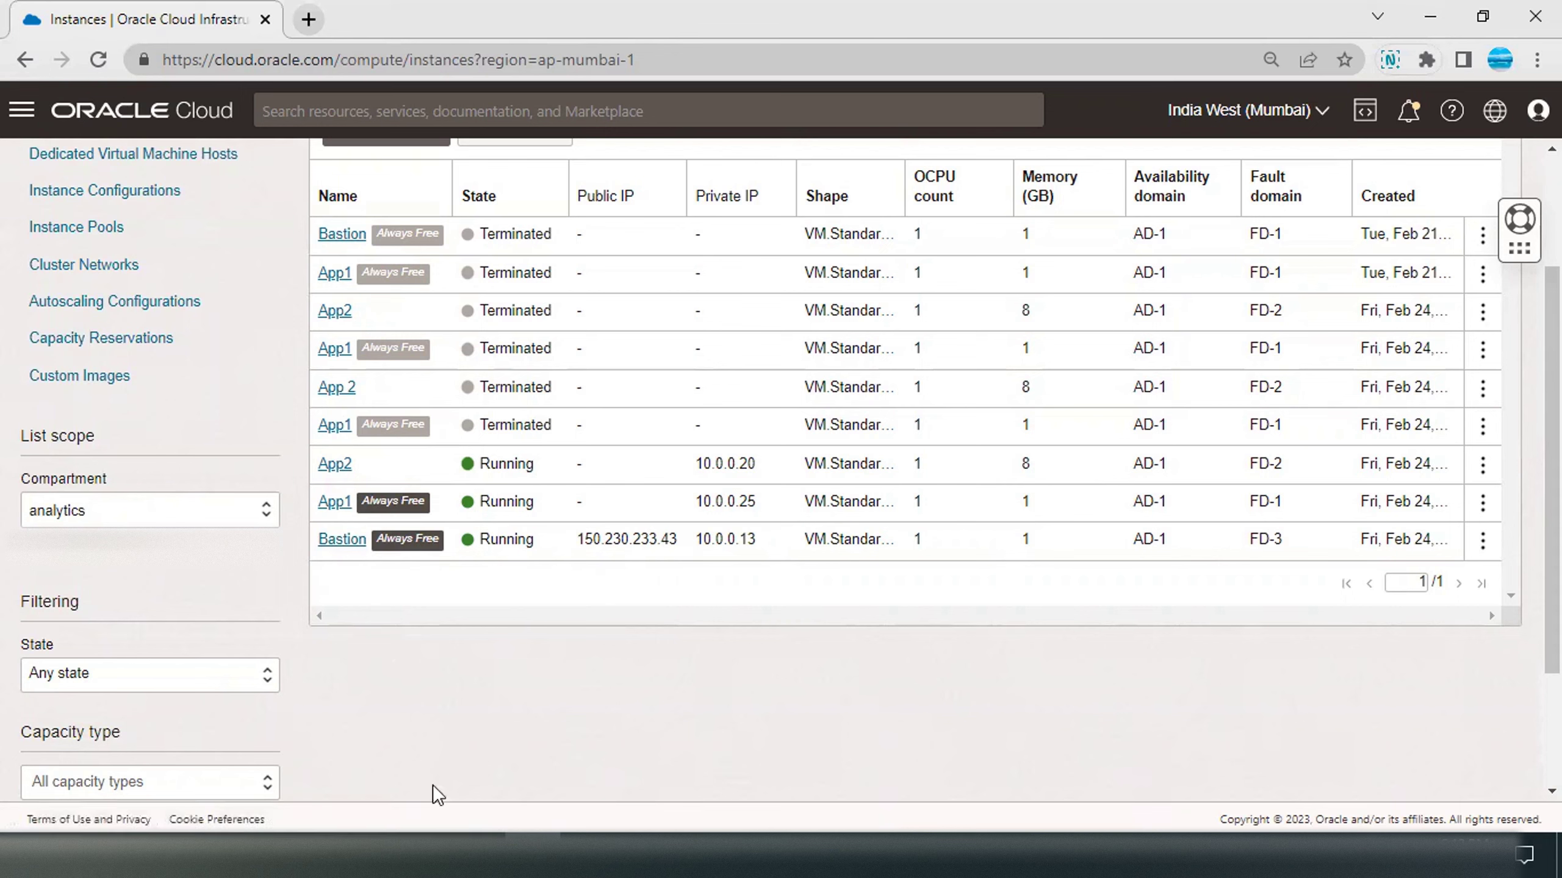
Step: Open the PuTTY session on the bastion host and connect from it over SSH to App1 at 10.0.0.25
left_click(374, 856)
double_click(745, 485)
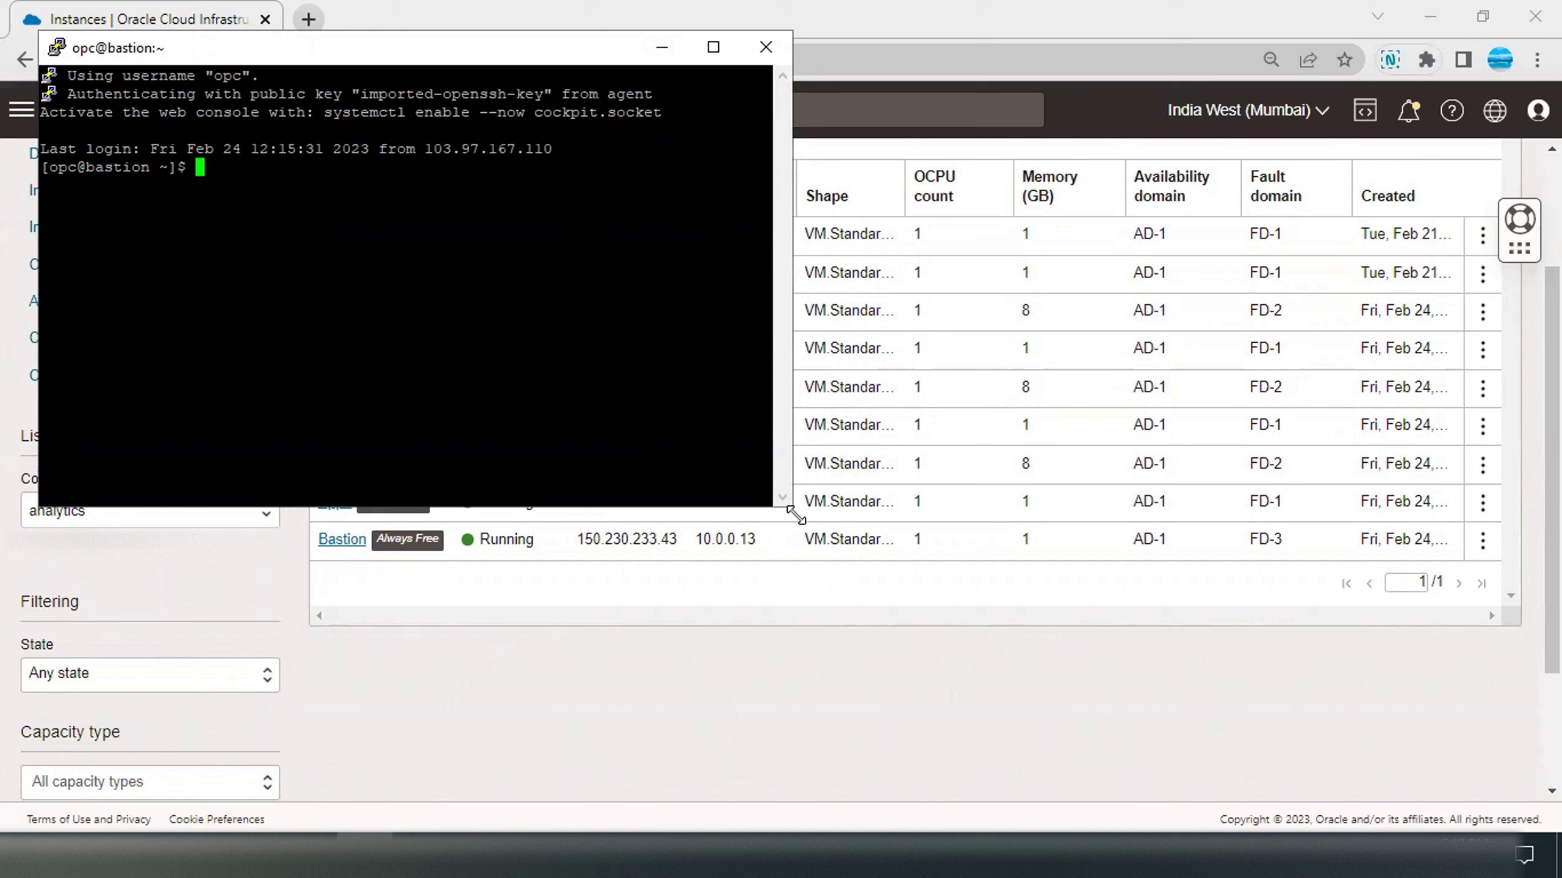
left_click_drag(792, 510, 683, 434)
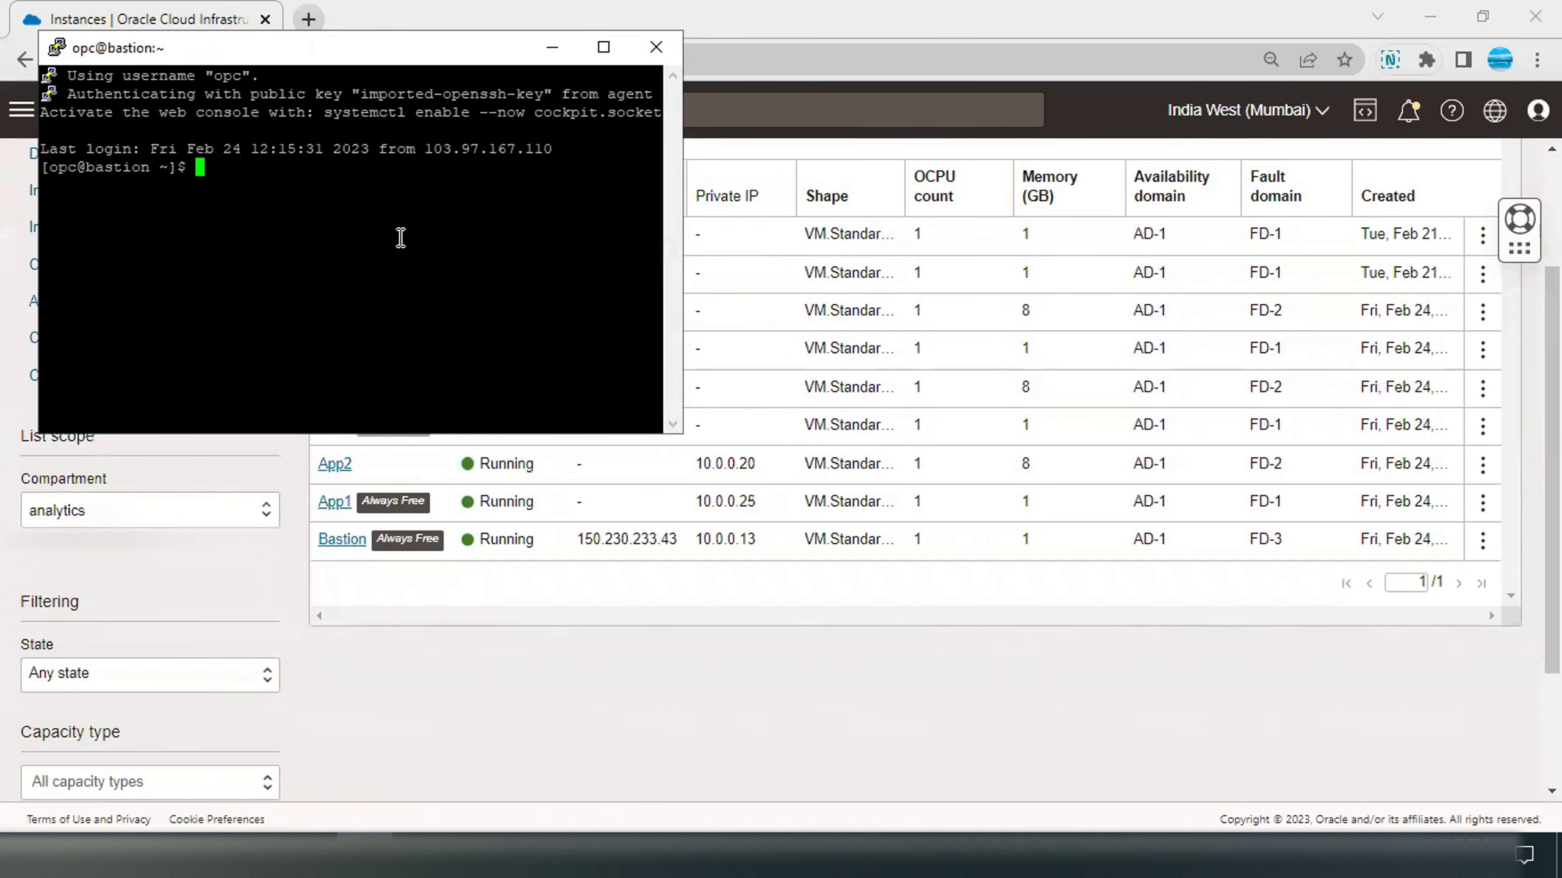
type("ssh 10.0.0.25")
key("Return")
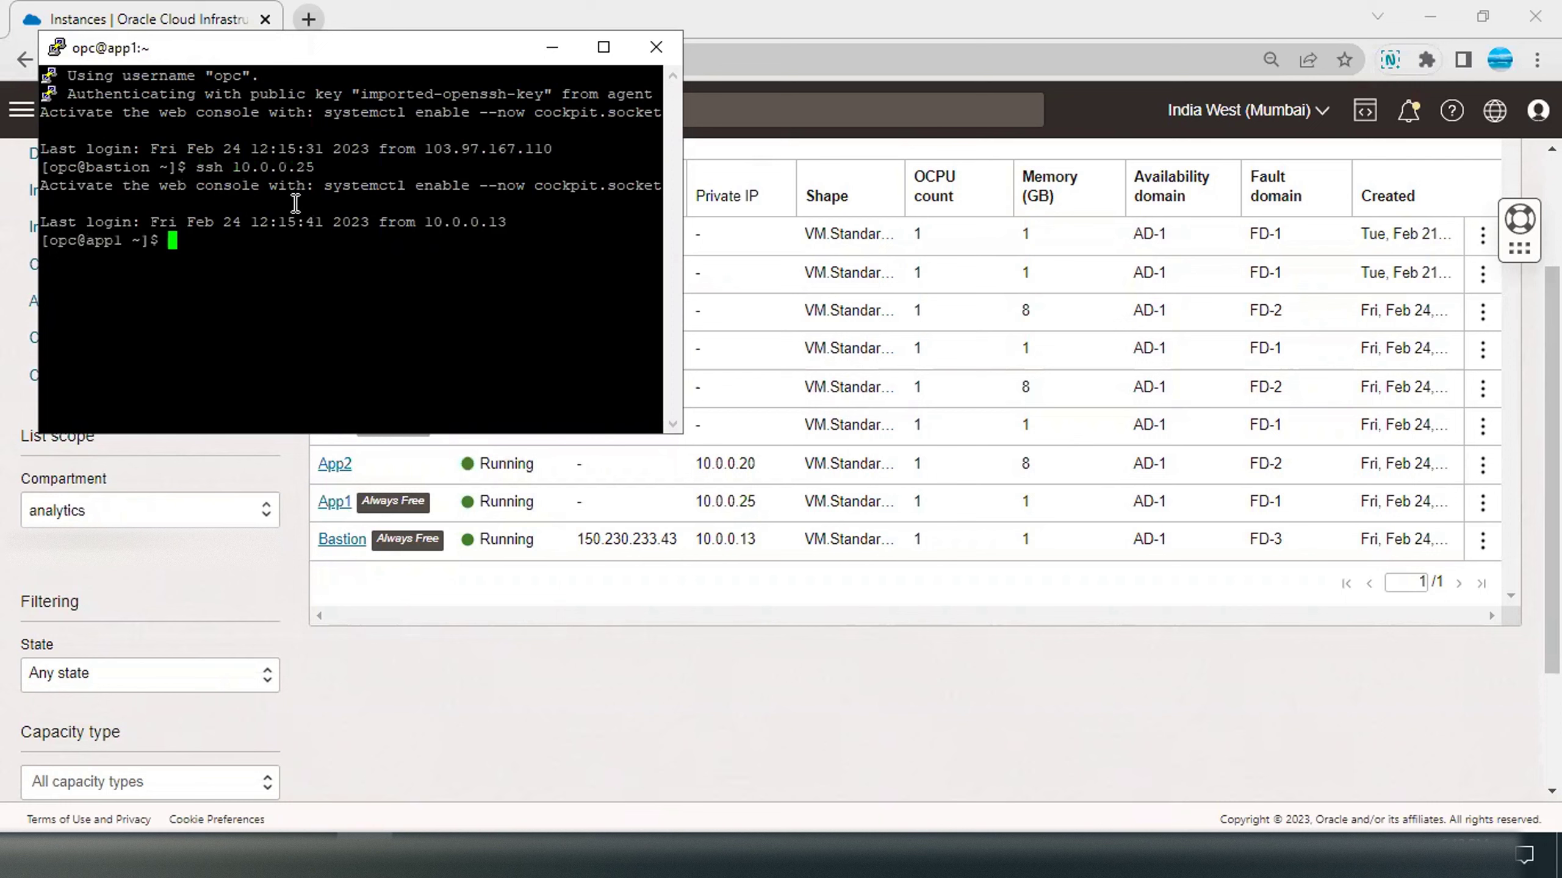
Step: Install the httpd package on App1 with sudo yum and accept the installation
type("sudo yum install ")
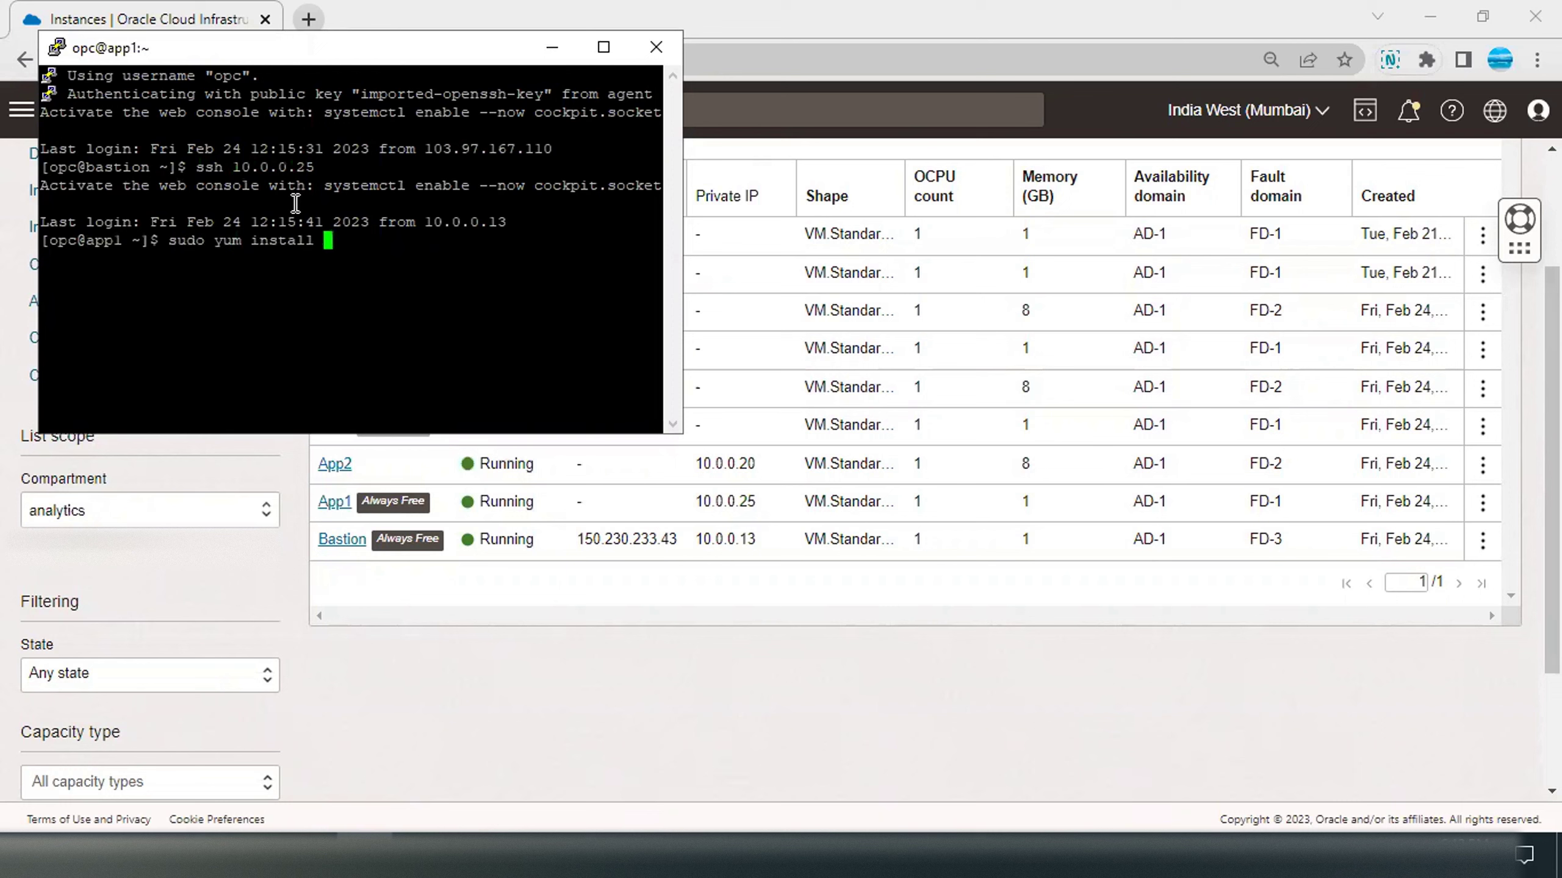
type("httpd")
key("Return")
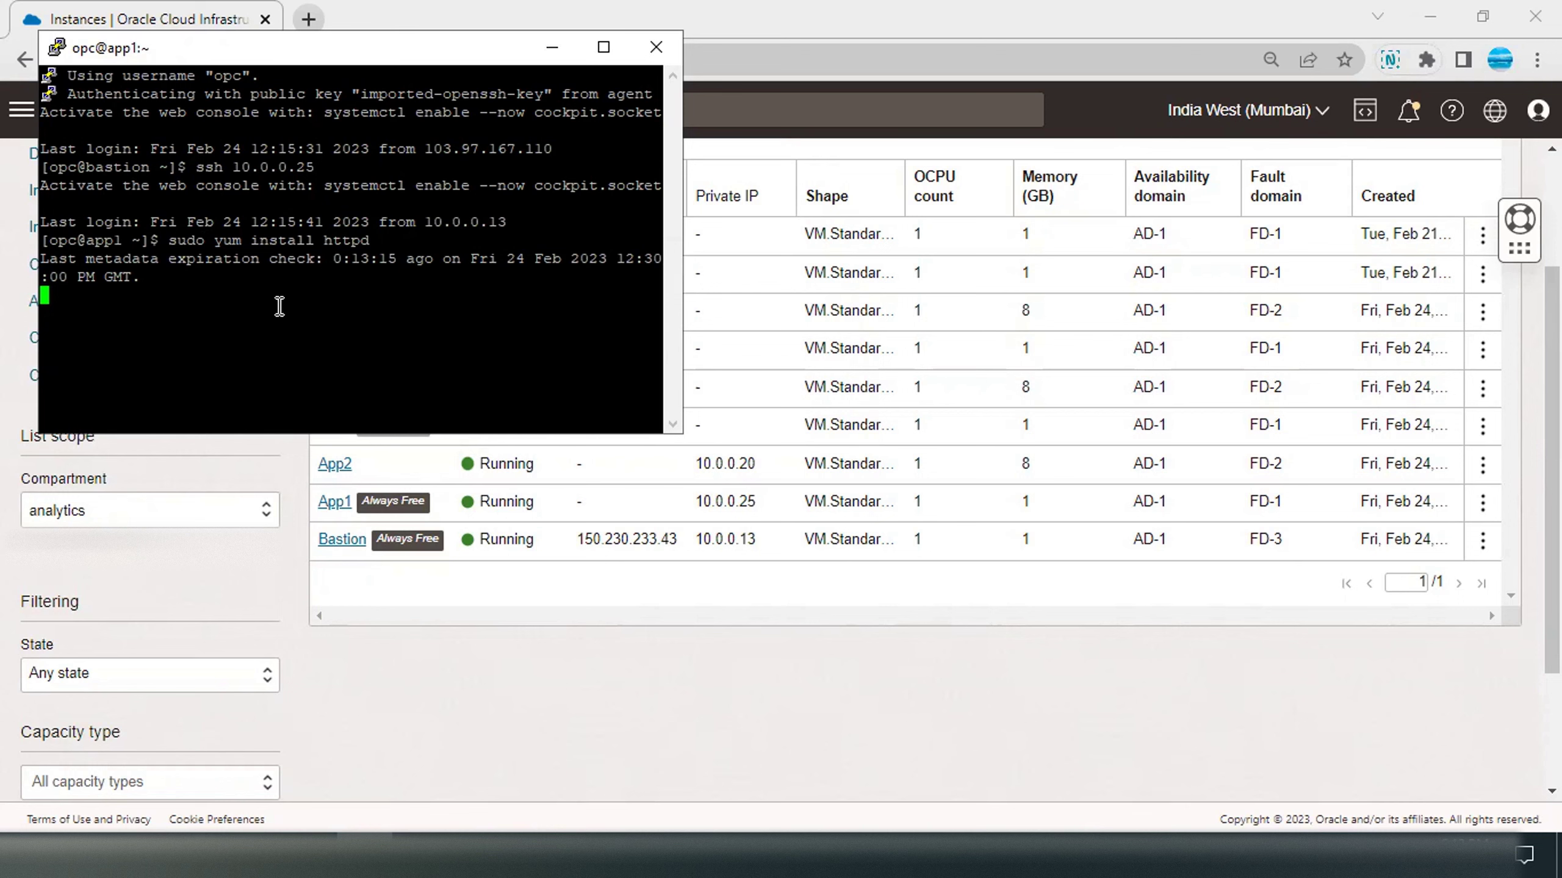
type("y")
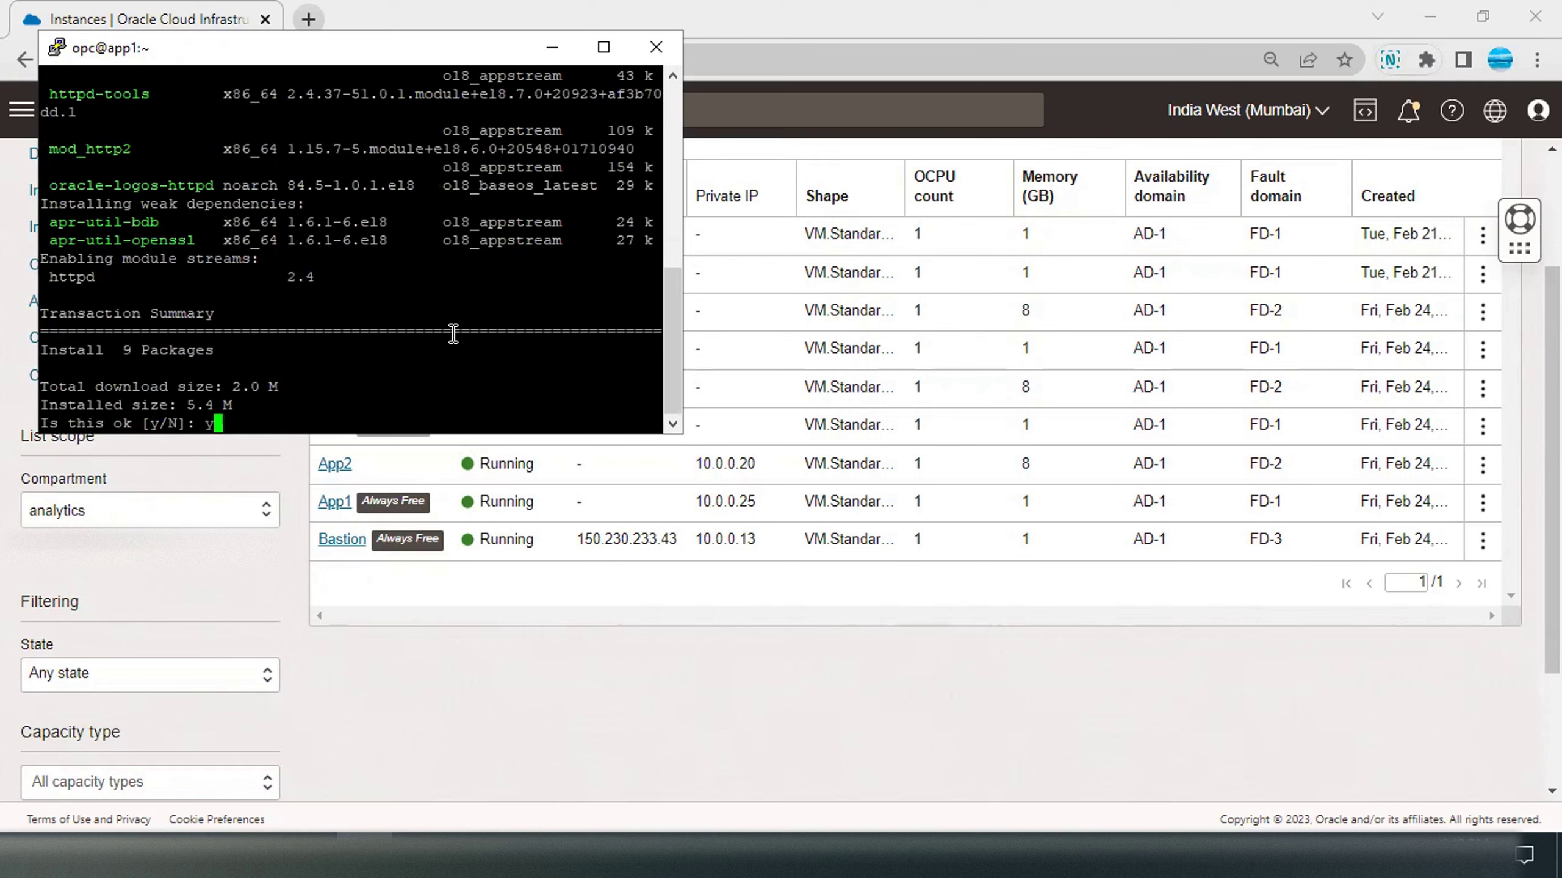
key("Return")
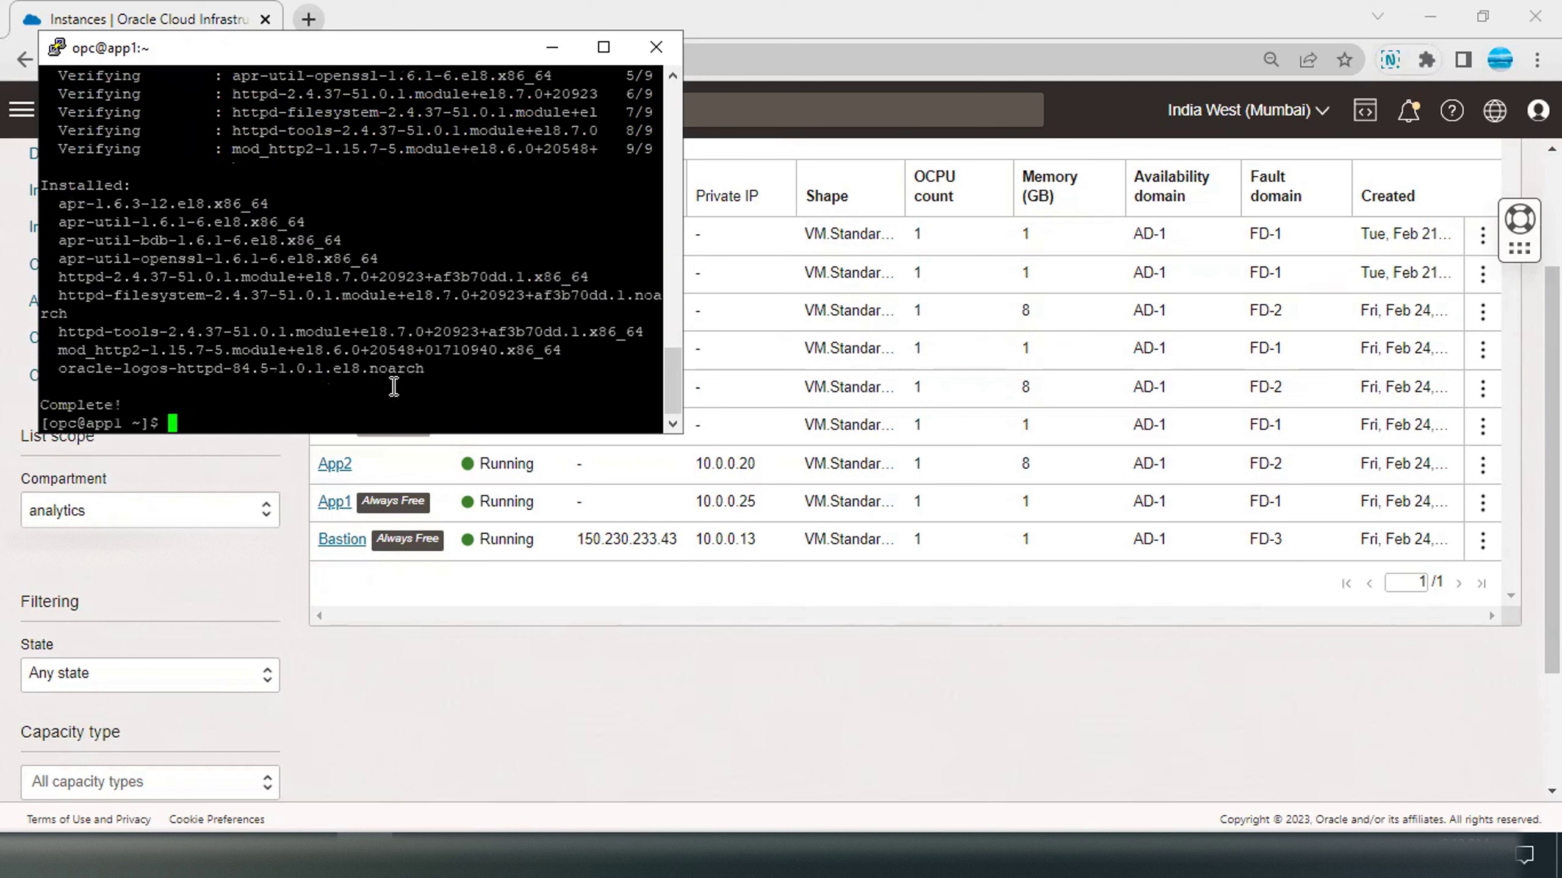
Step: Enable and immediately start httpd.service on App1 with sudo systemctl enable --now
type("sudo systemctl ena")
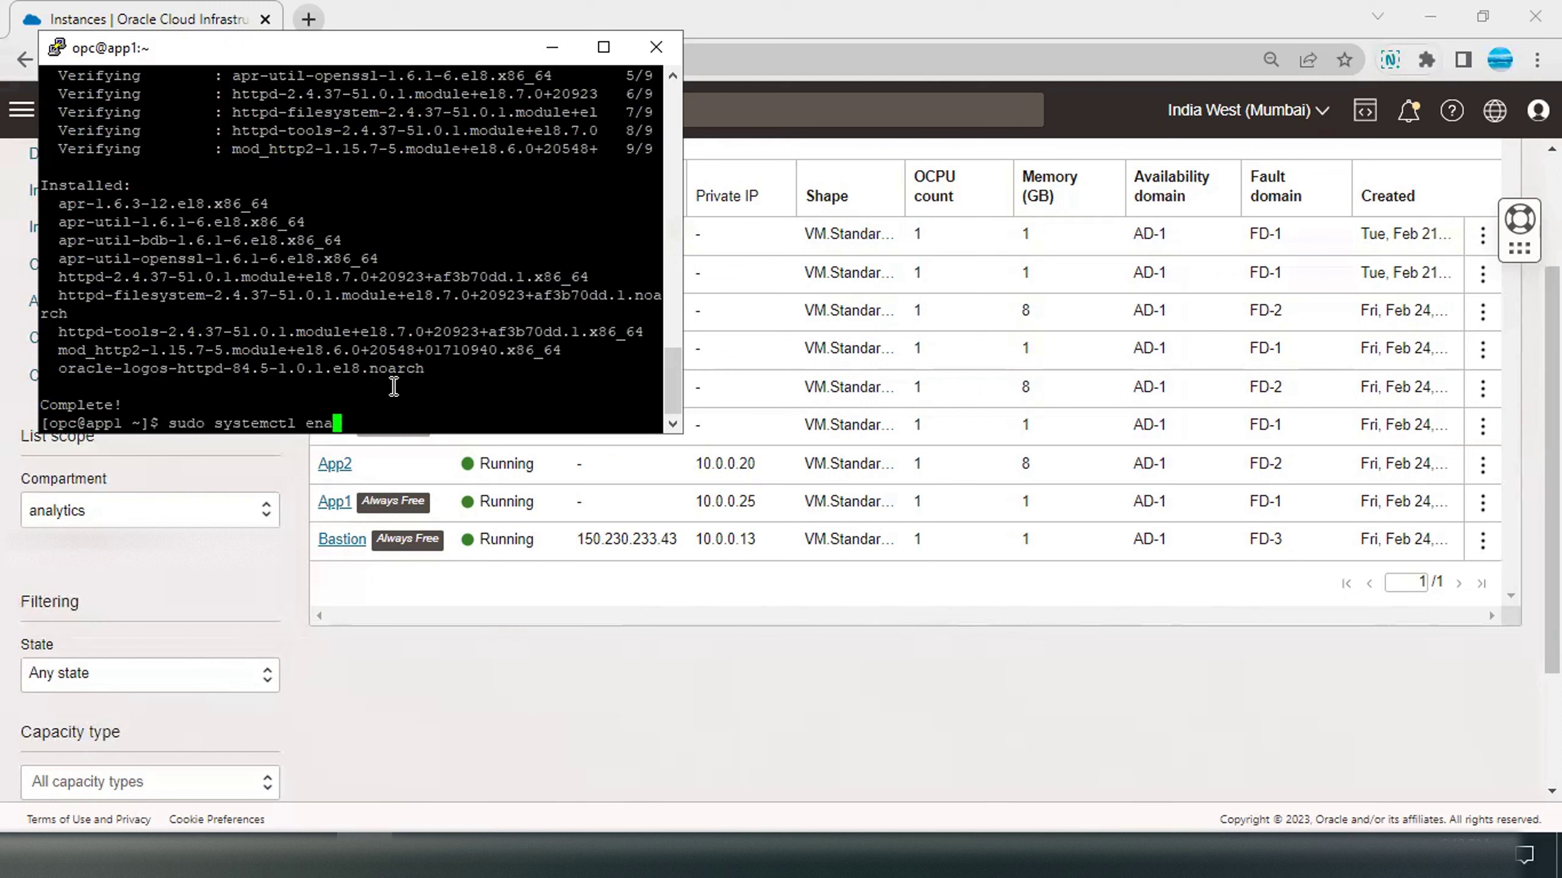
type("ble --now httpd.service")
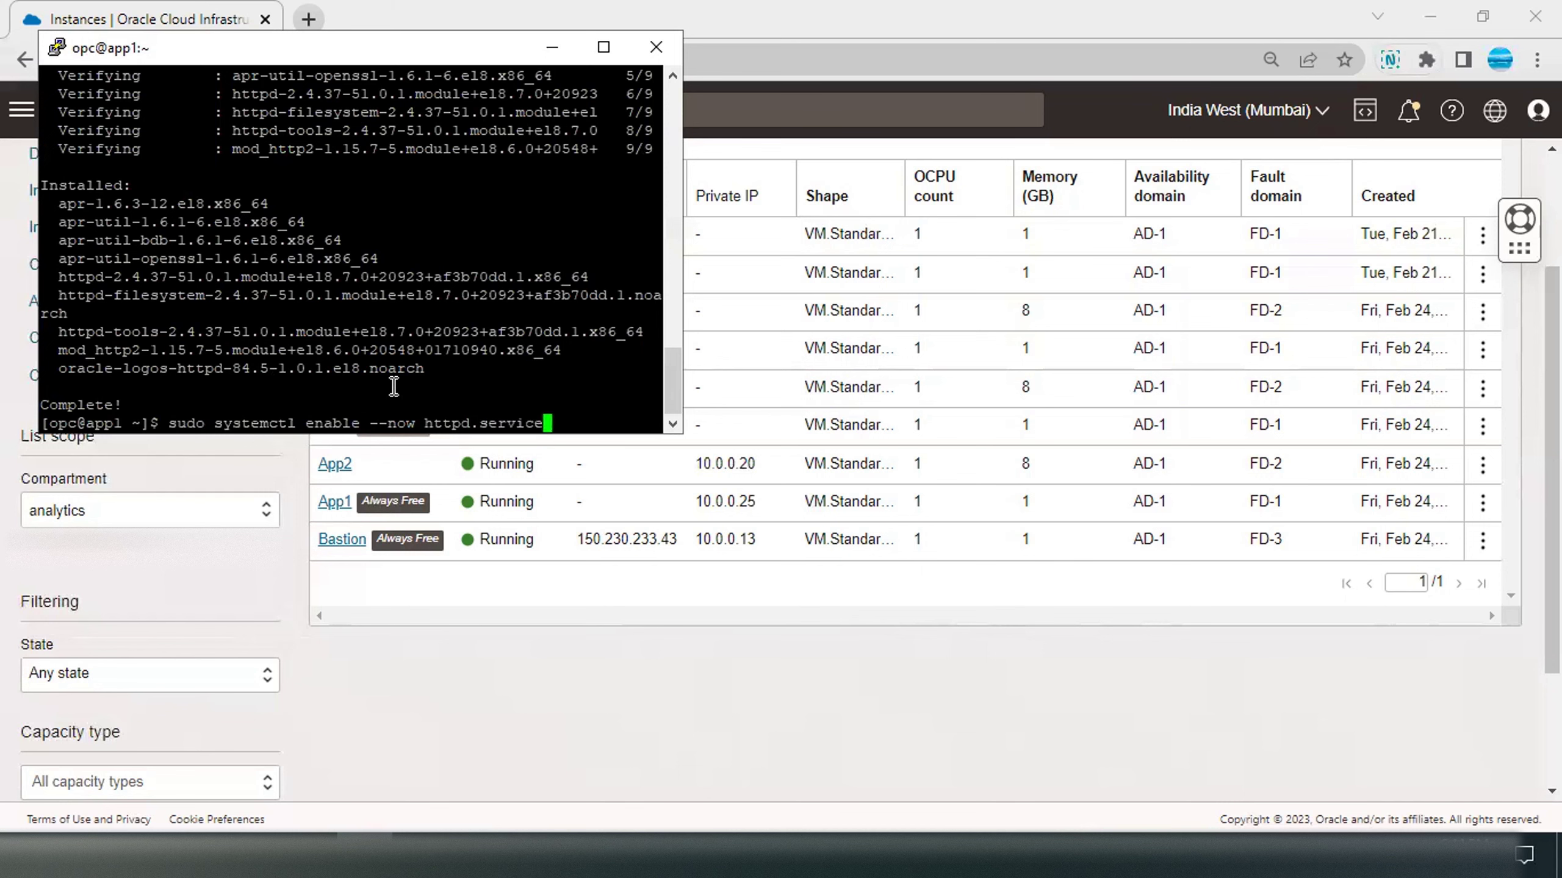
key("Return")
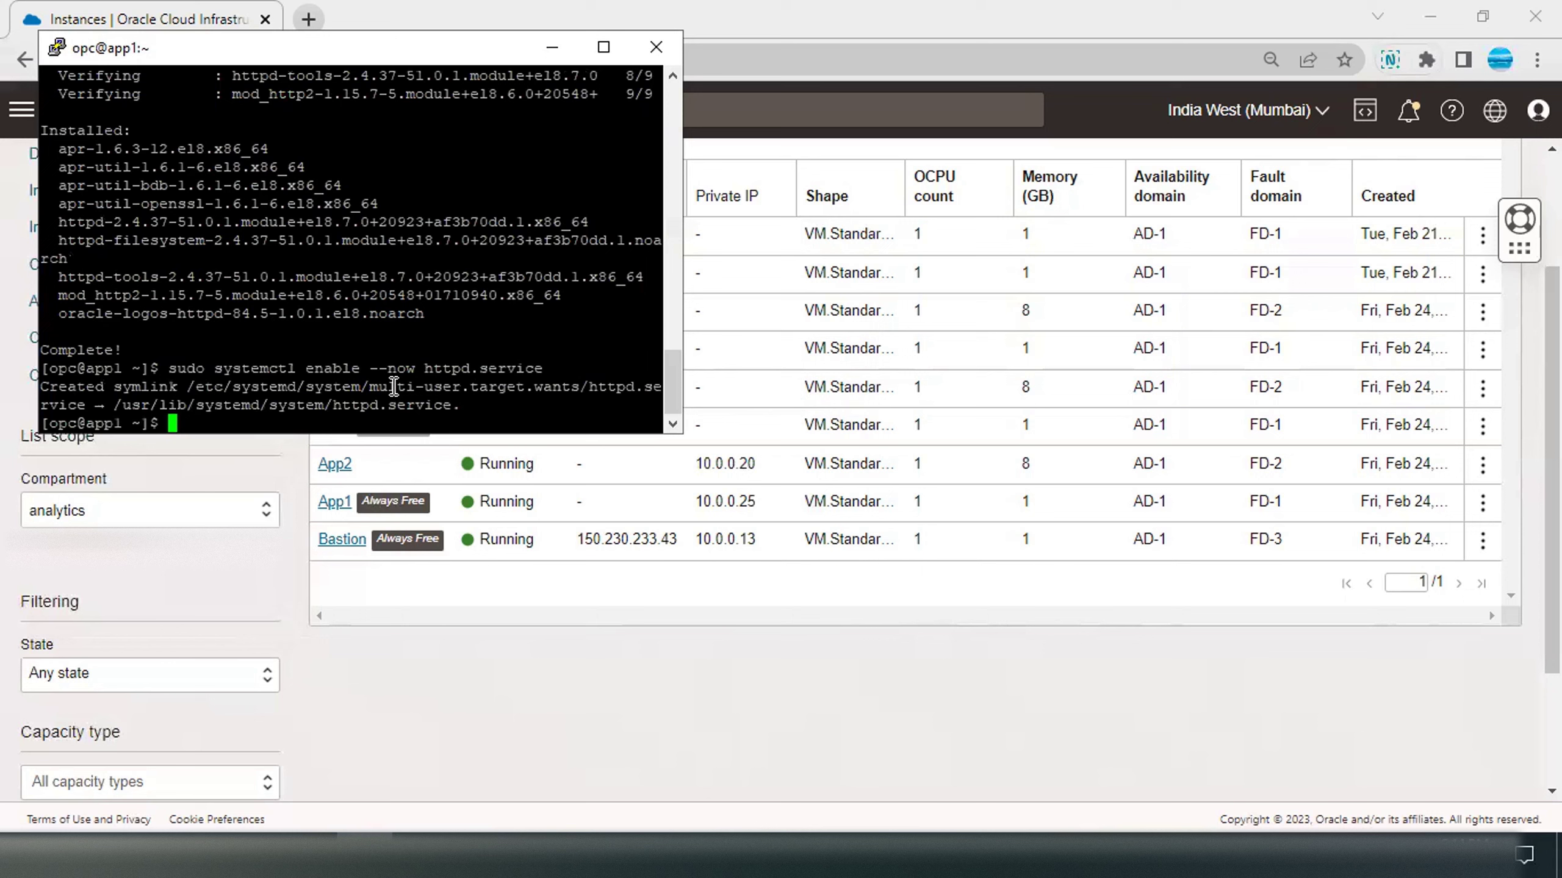
Step: Permanently allow the http service through App1's firewall with firewall-cmd and widen the terminal window slightly
type("sudo firewall")
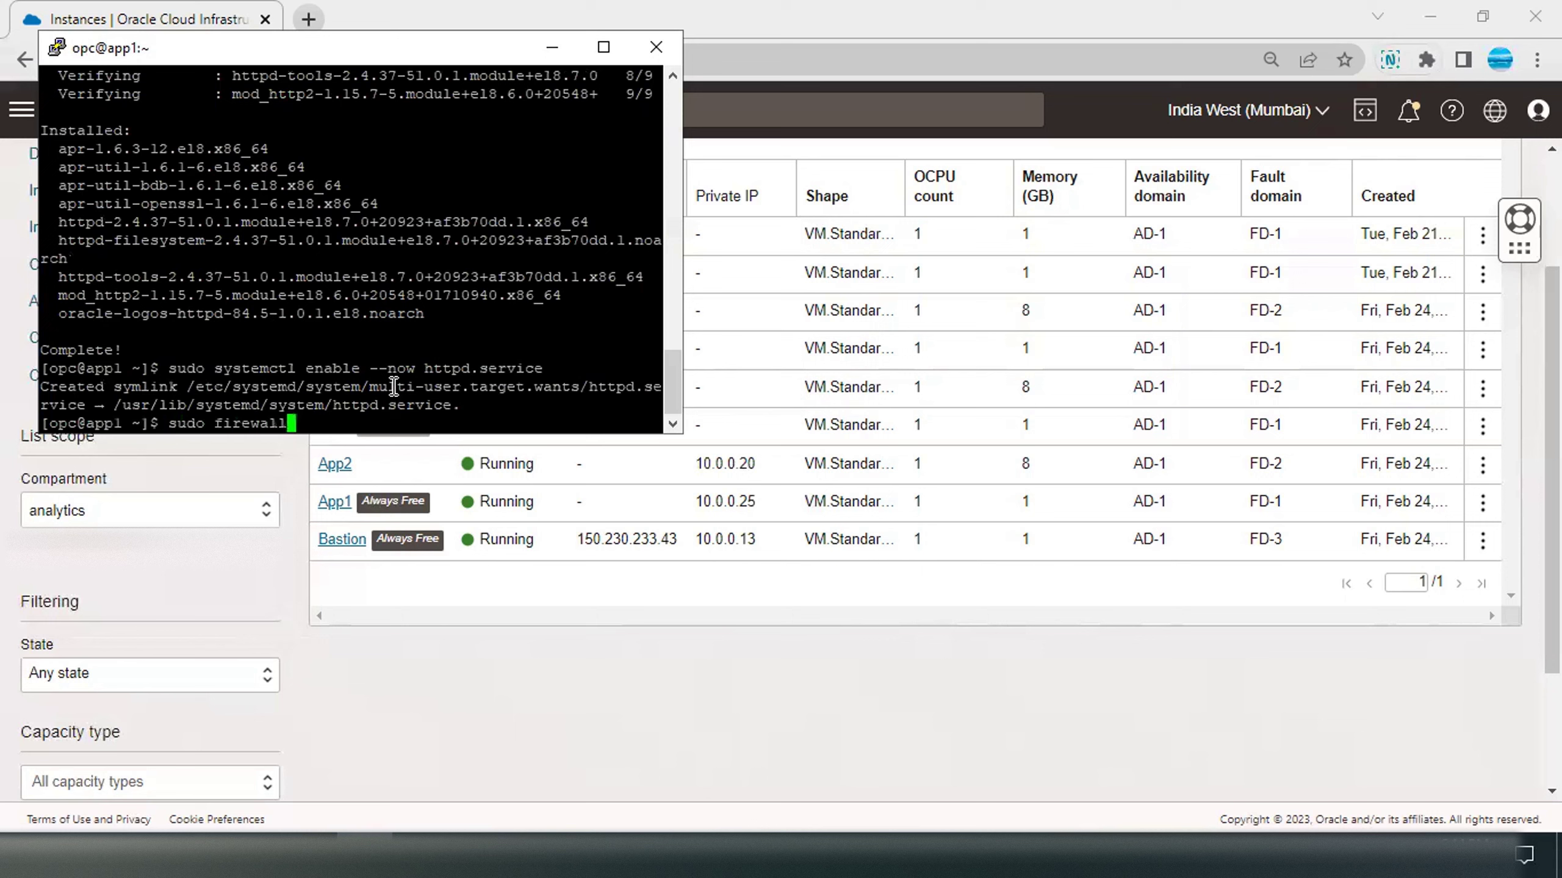
type("-cmd --add-service")
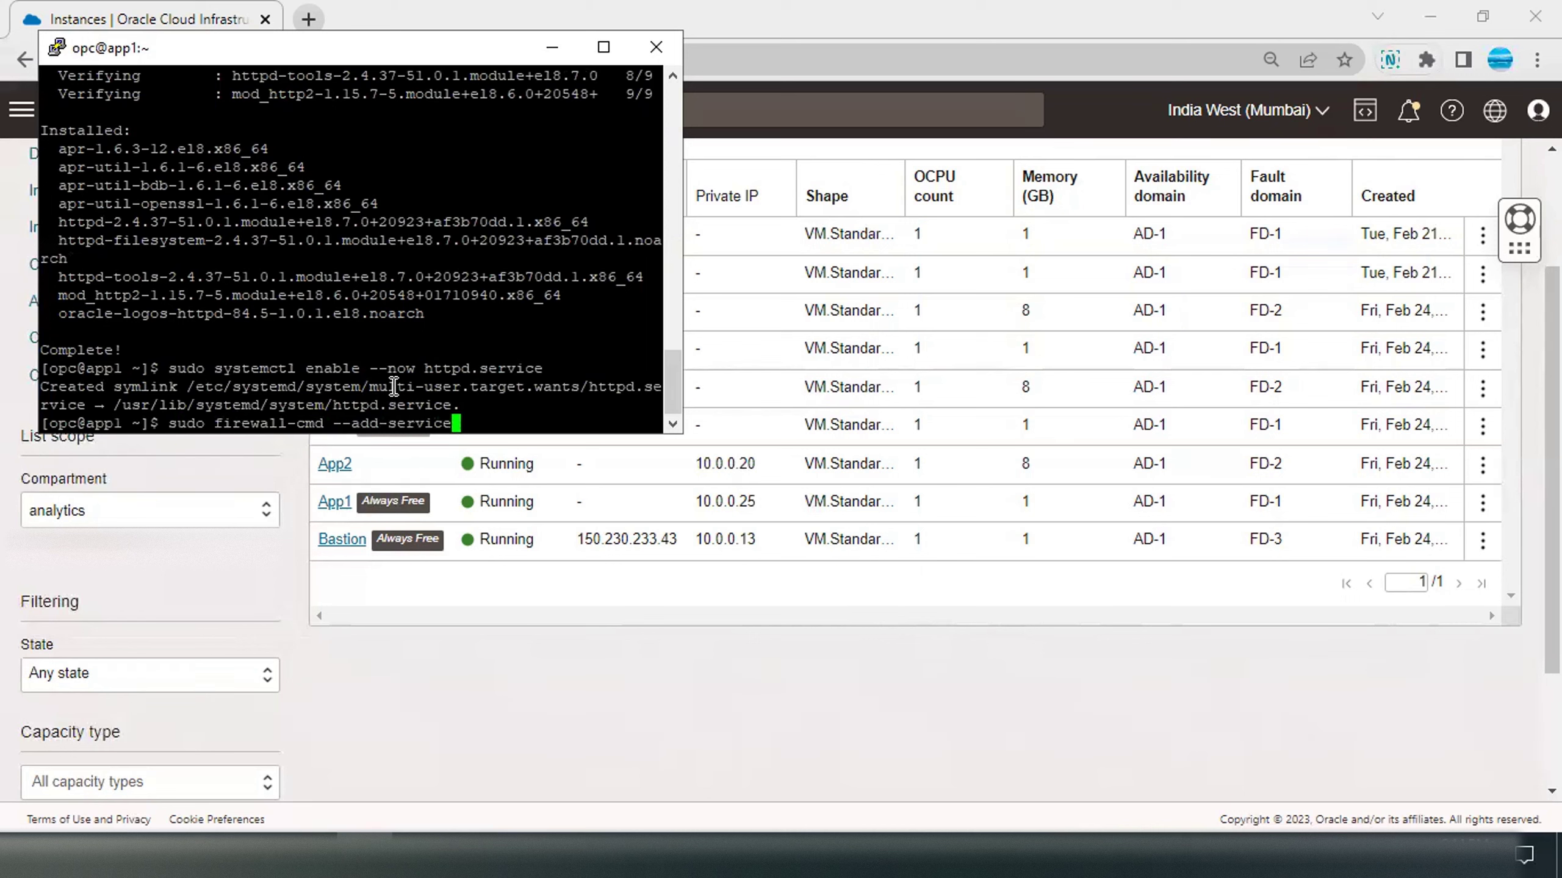
type("=http --permanent")
key("Return")
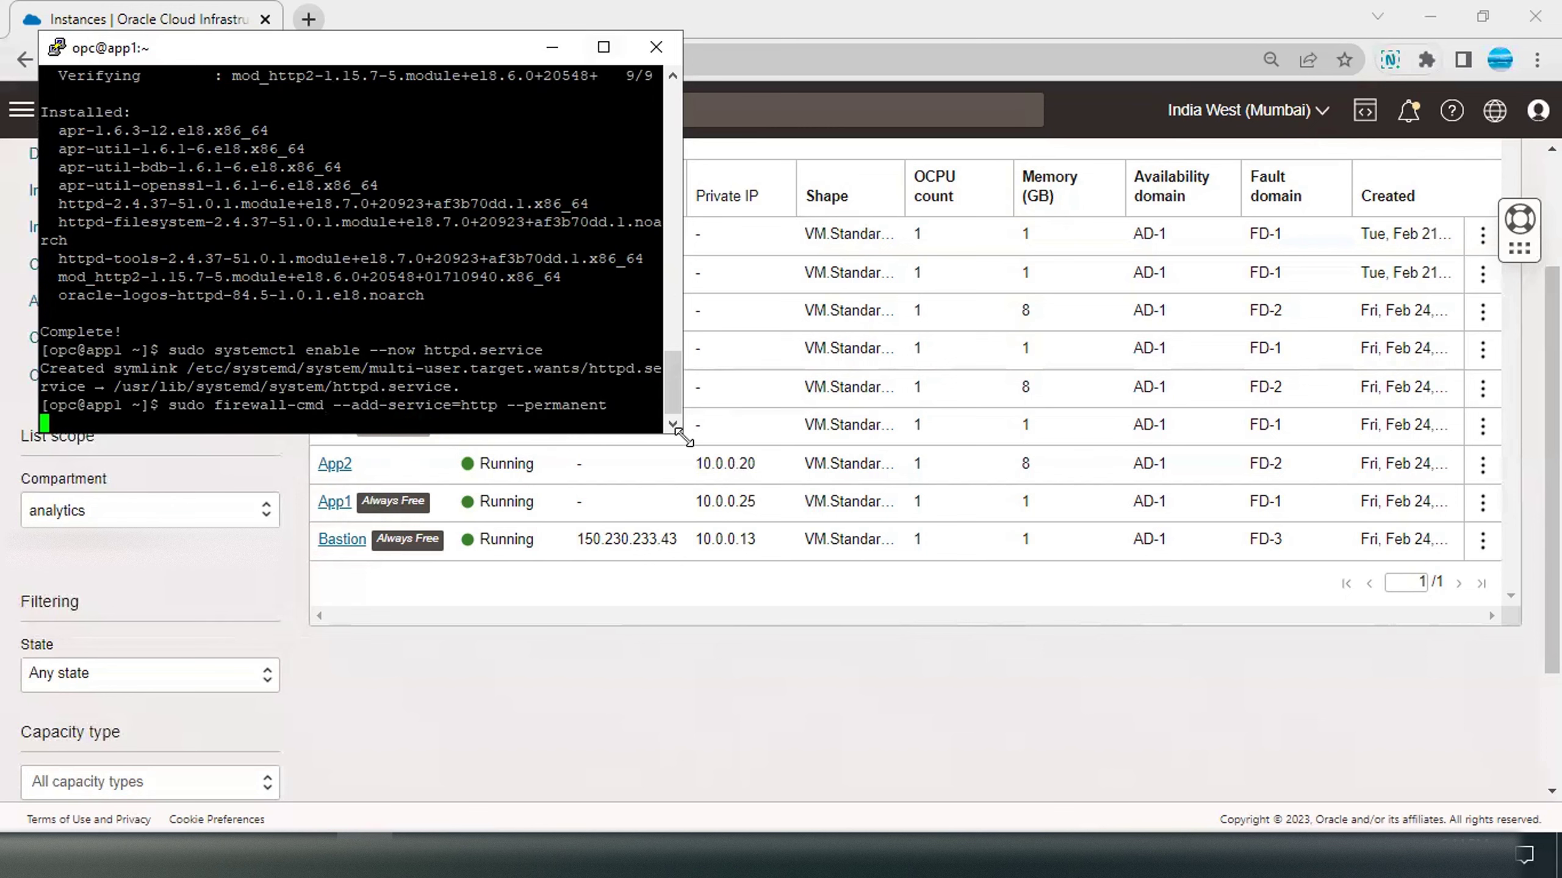
left_click_drag(681, 434, 718, 435)
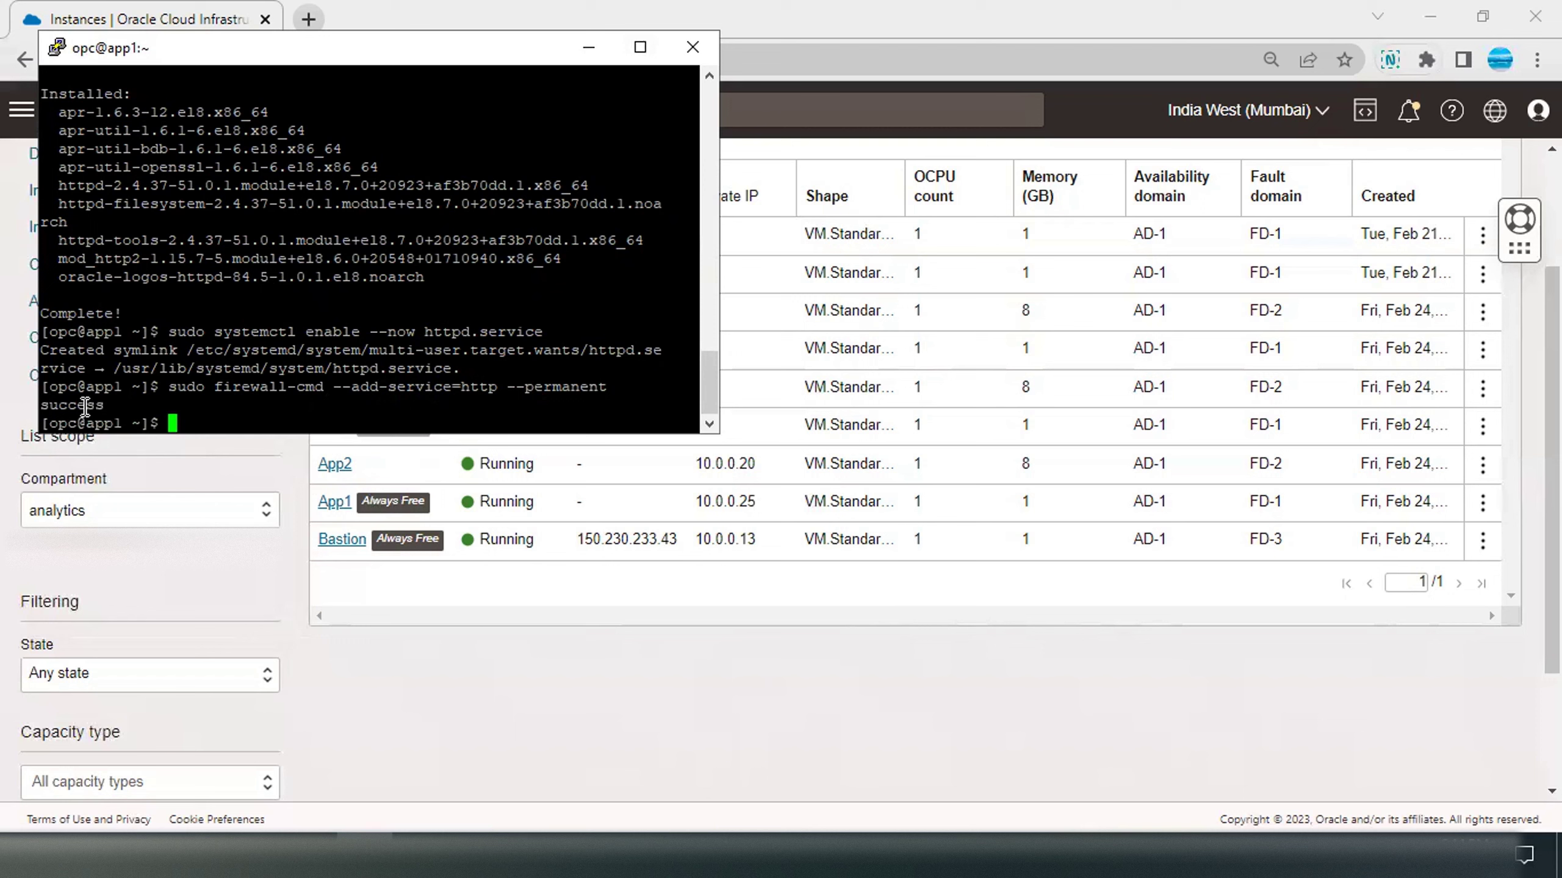
Step: Reload App1's firewall rules with sudo firewall-cmd --reload
type("sudo firewall-cmd")
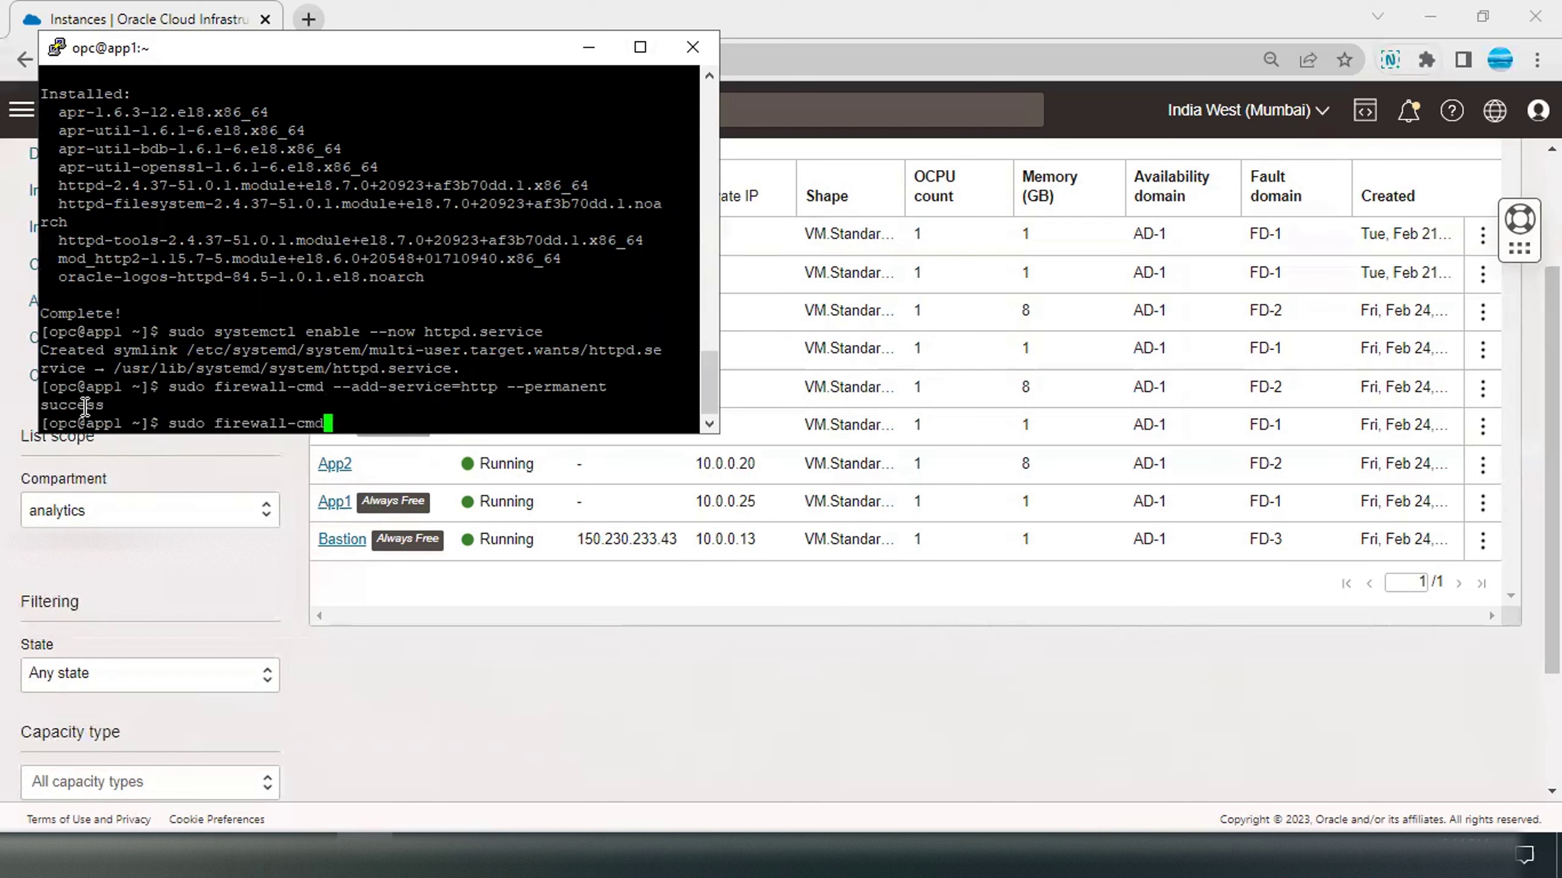
type(" --rela")
key("BackSpace")
type("oad")
key("Return")
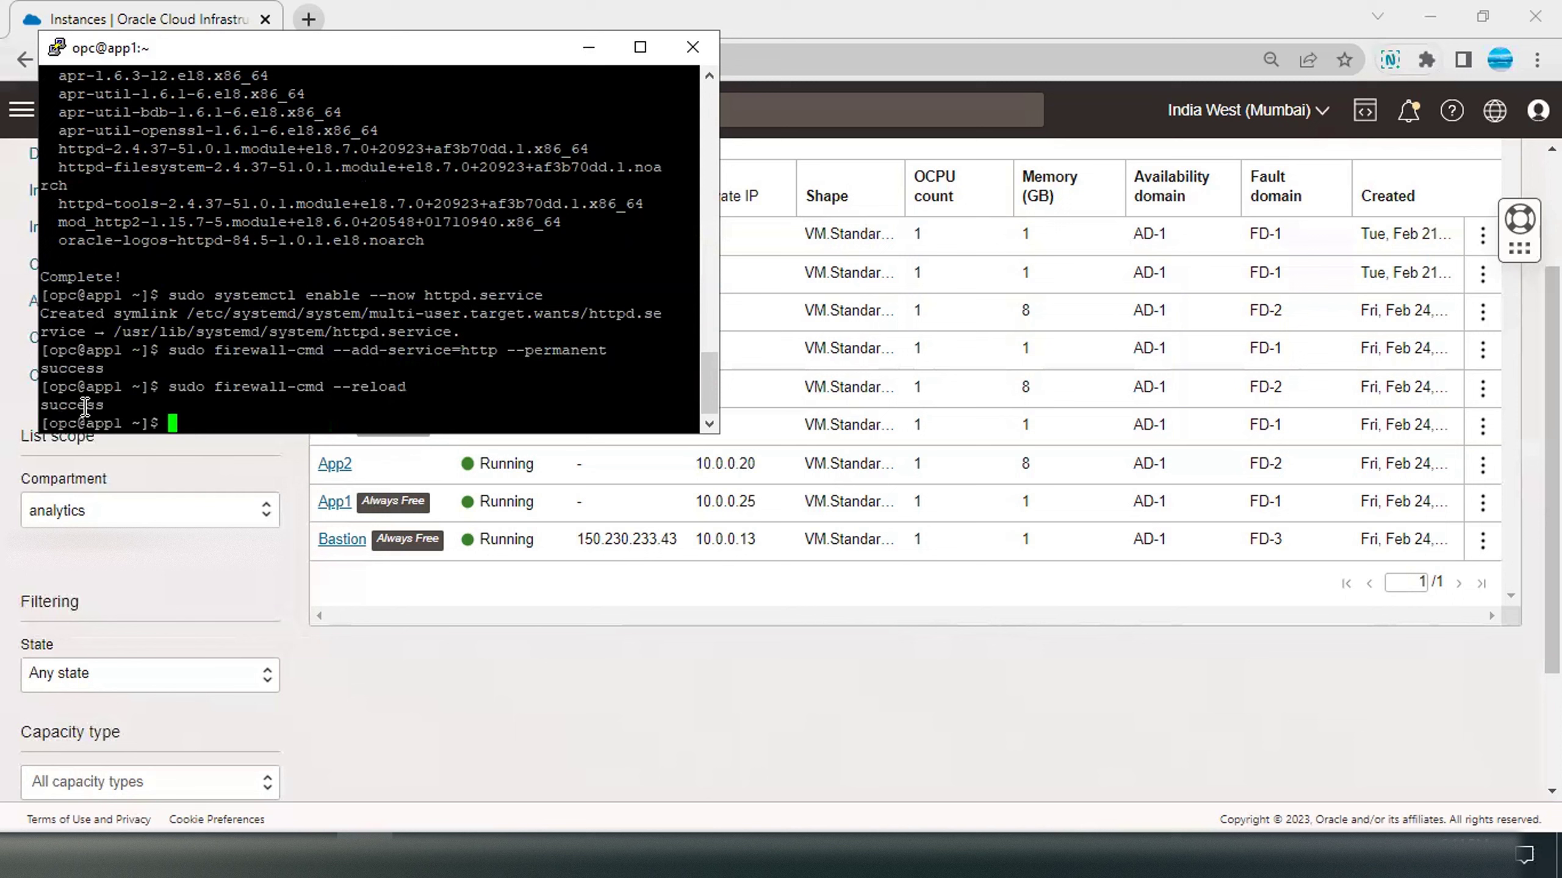
type("curl -L https://localhost")
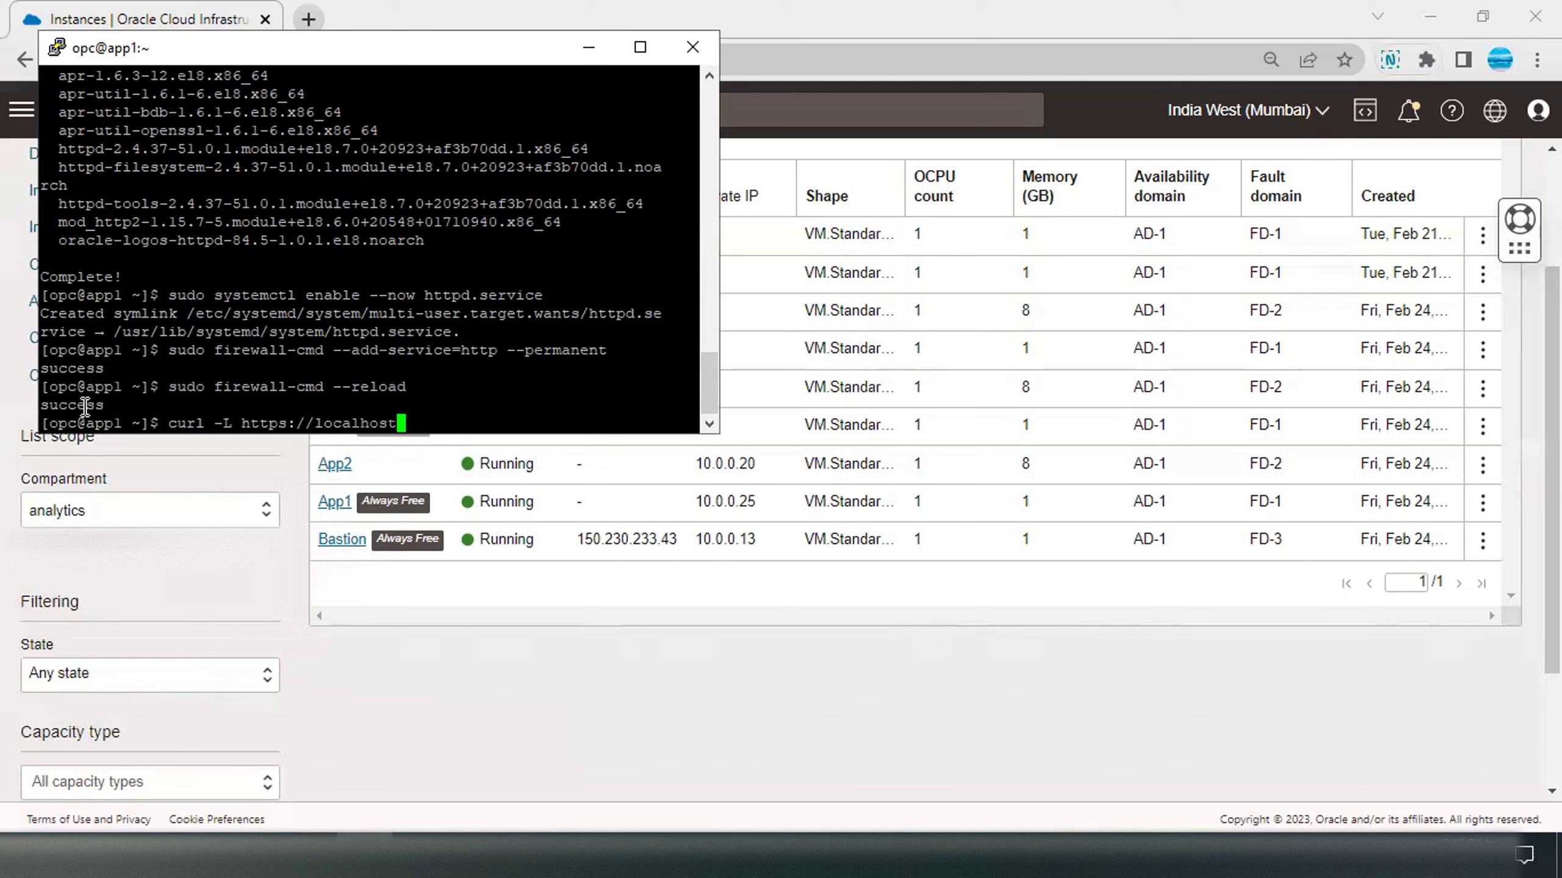
key("Return")
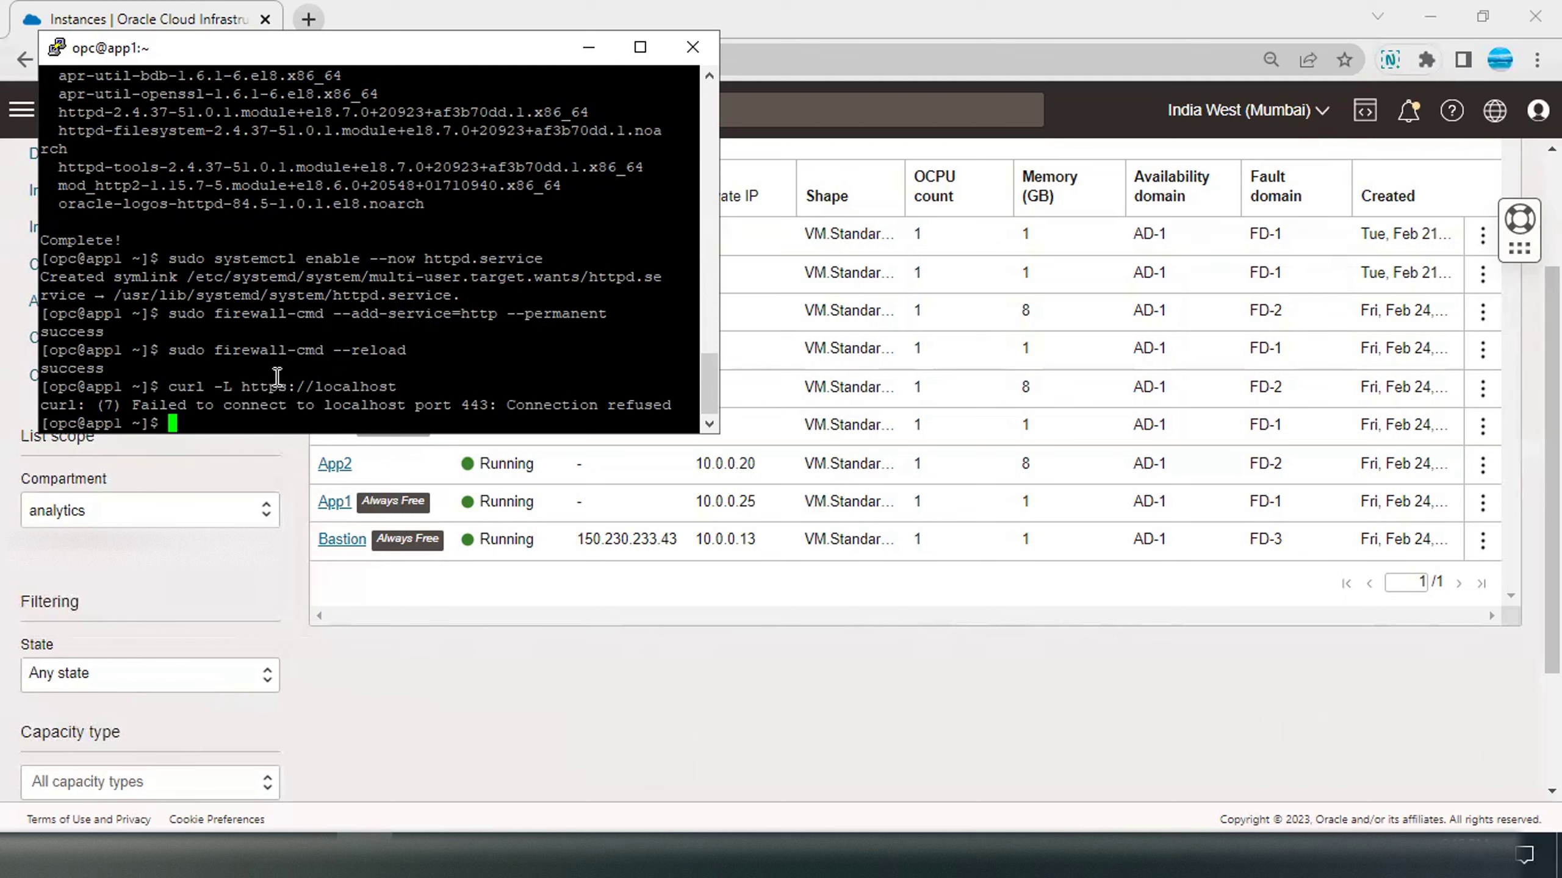
type("curl -L http://local")
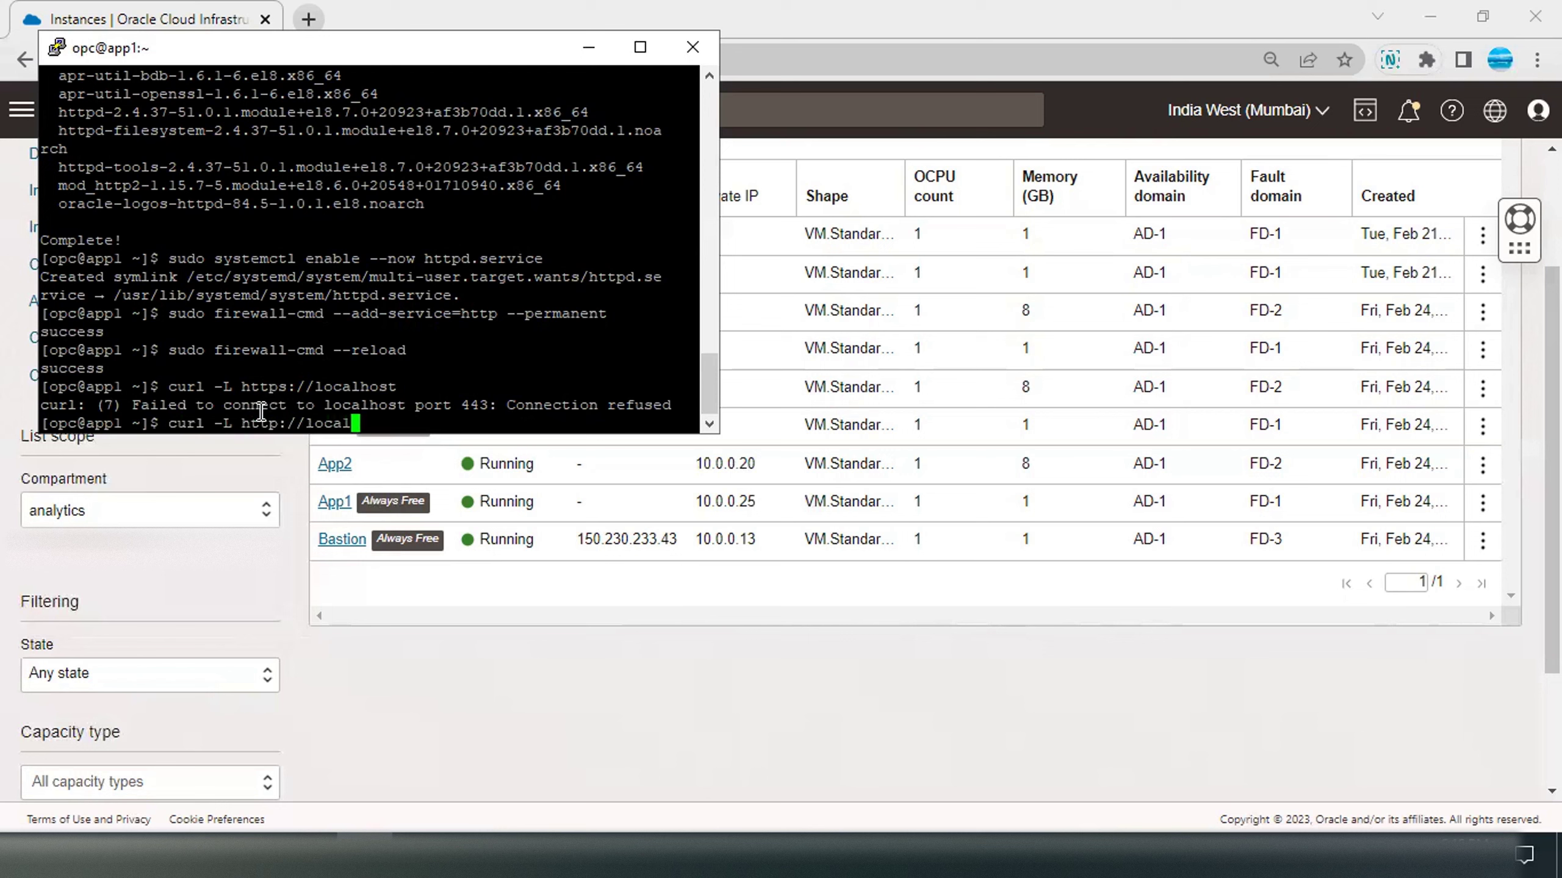
type("host")
key("Return")
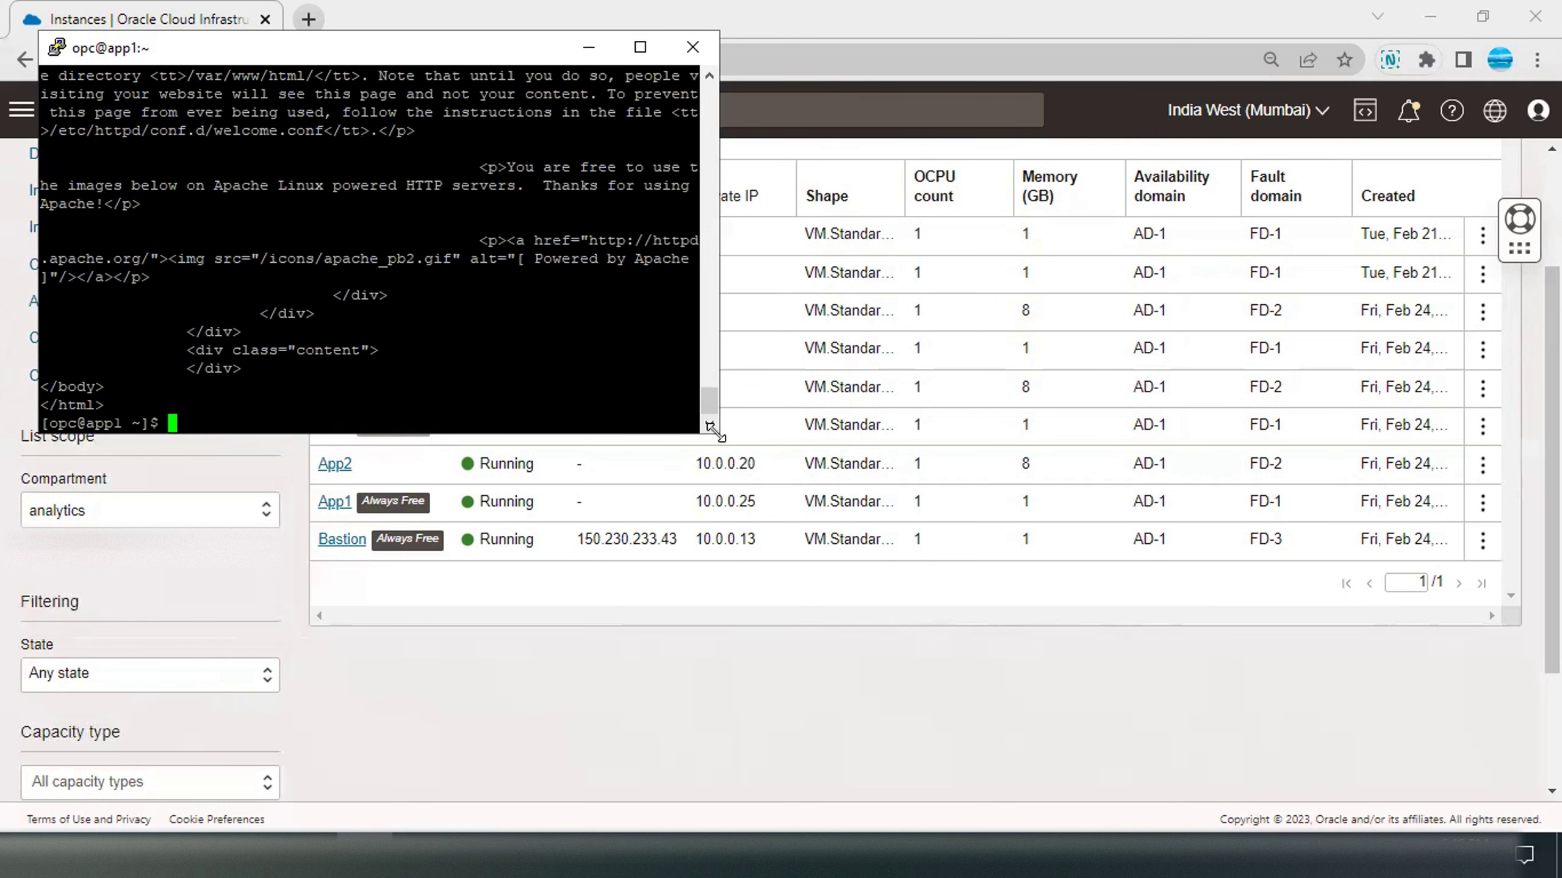
Step: Enlarge the terminal window and switch to the root user on App1 with sudo su
left_click_drag(713, 432, 826, 488)
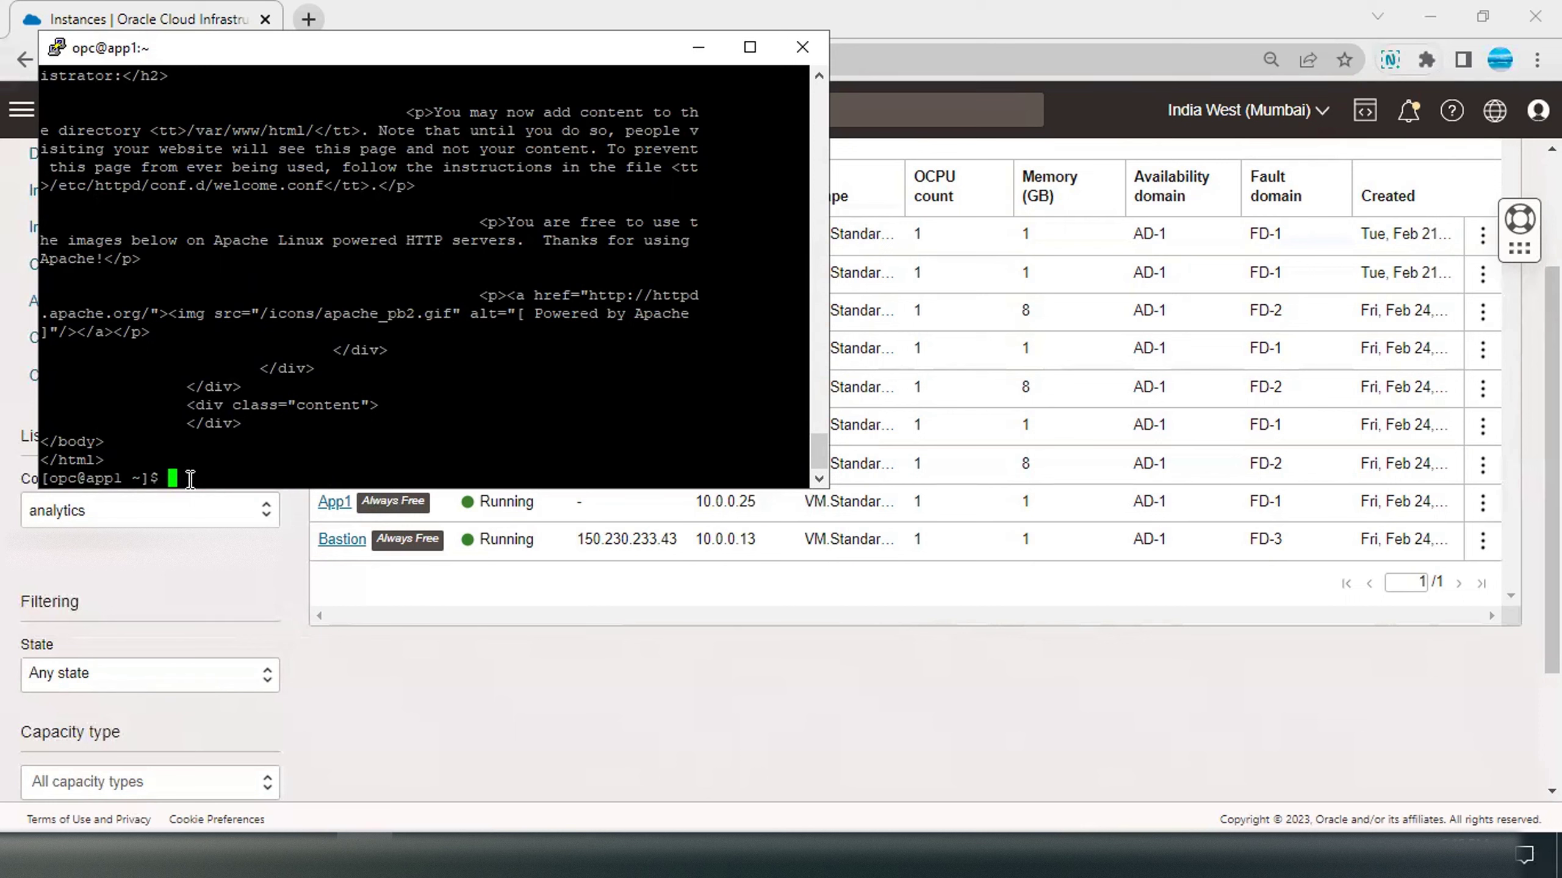
type("sudo su")
key("Return")
Step: Try to write "Hello Welcome to $HOSTNAME " with echo into Var/www/html/index.html
type("echo \"")
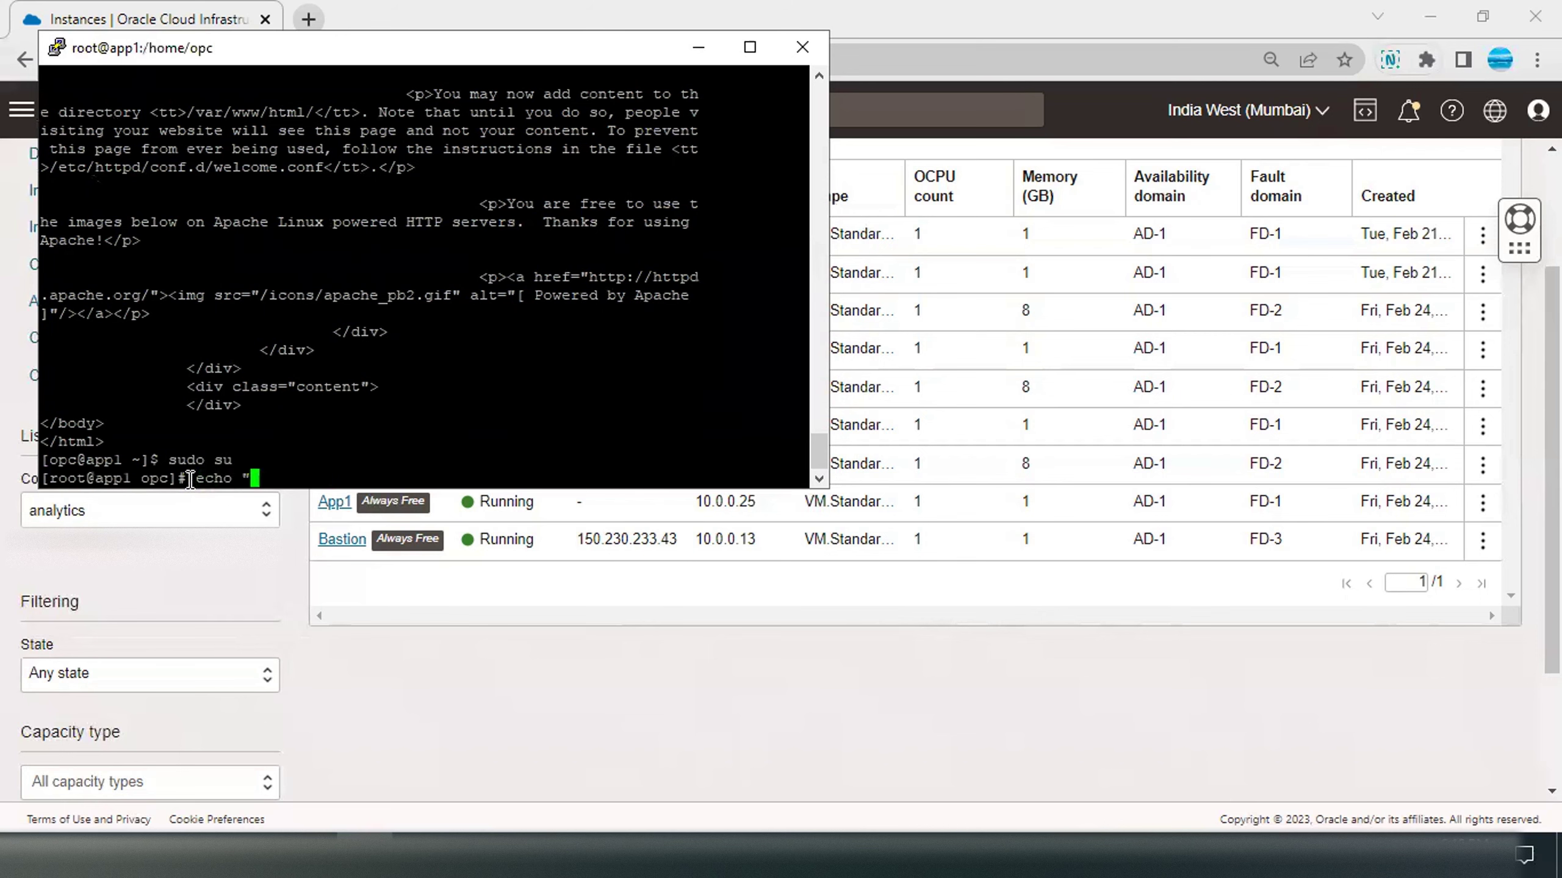
type("Hello Welcome to ")
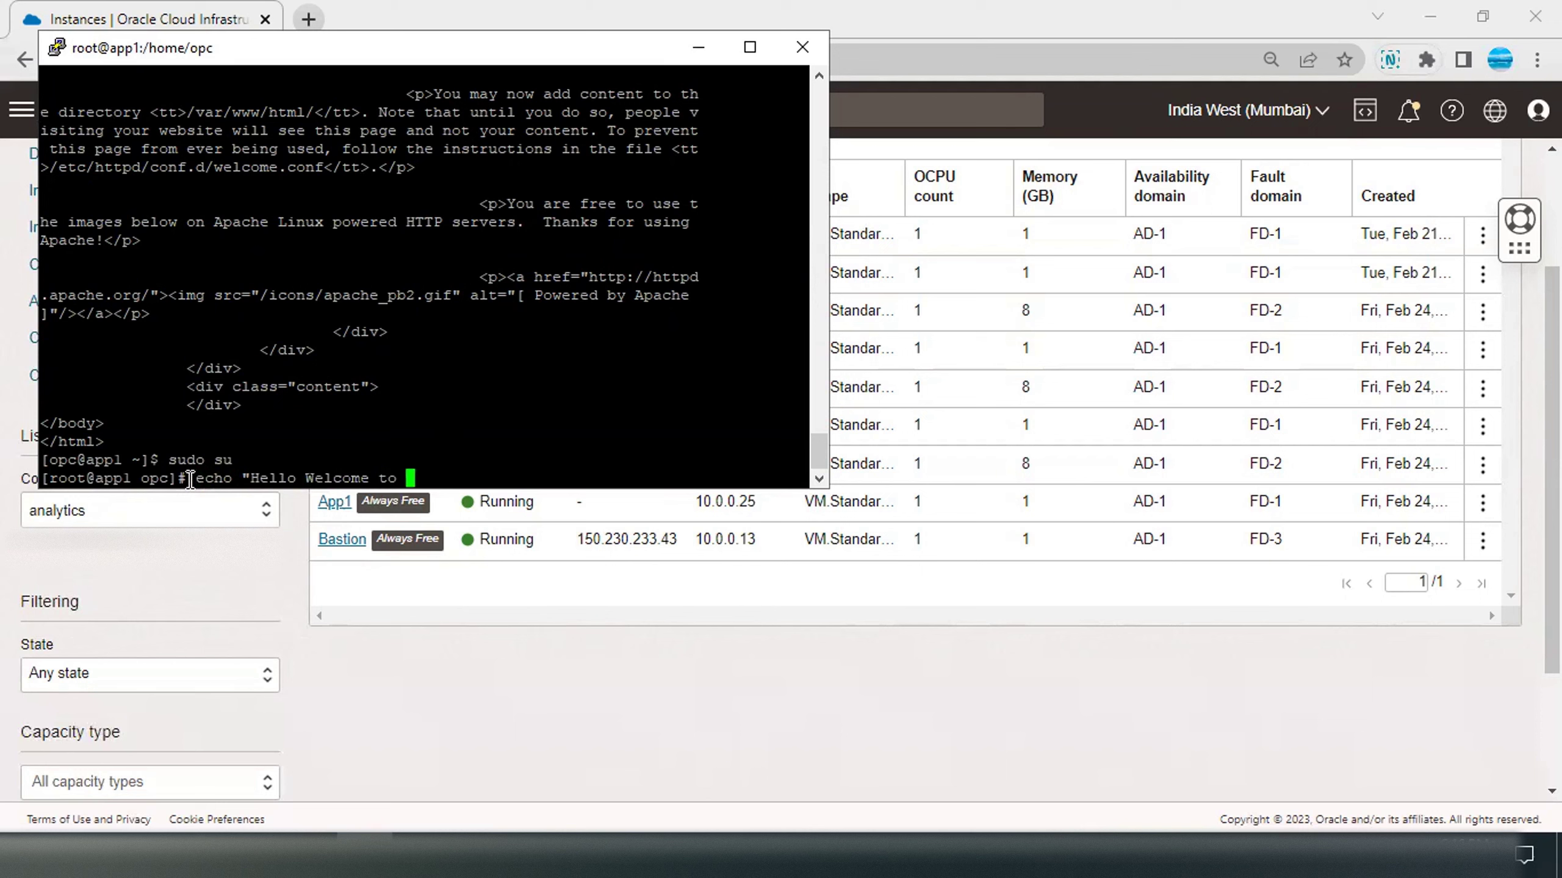
type("$HOSTNAME \">VAR")
key("BackSpace")
key("BackSpace")
type("ar/w")
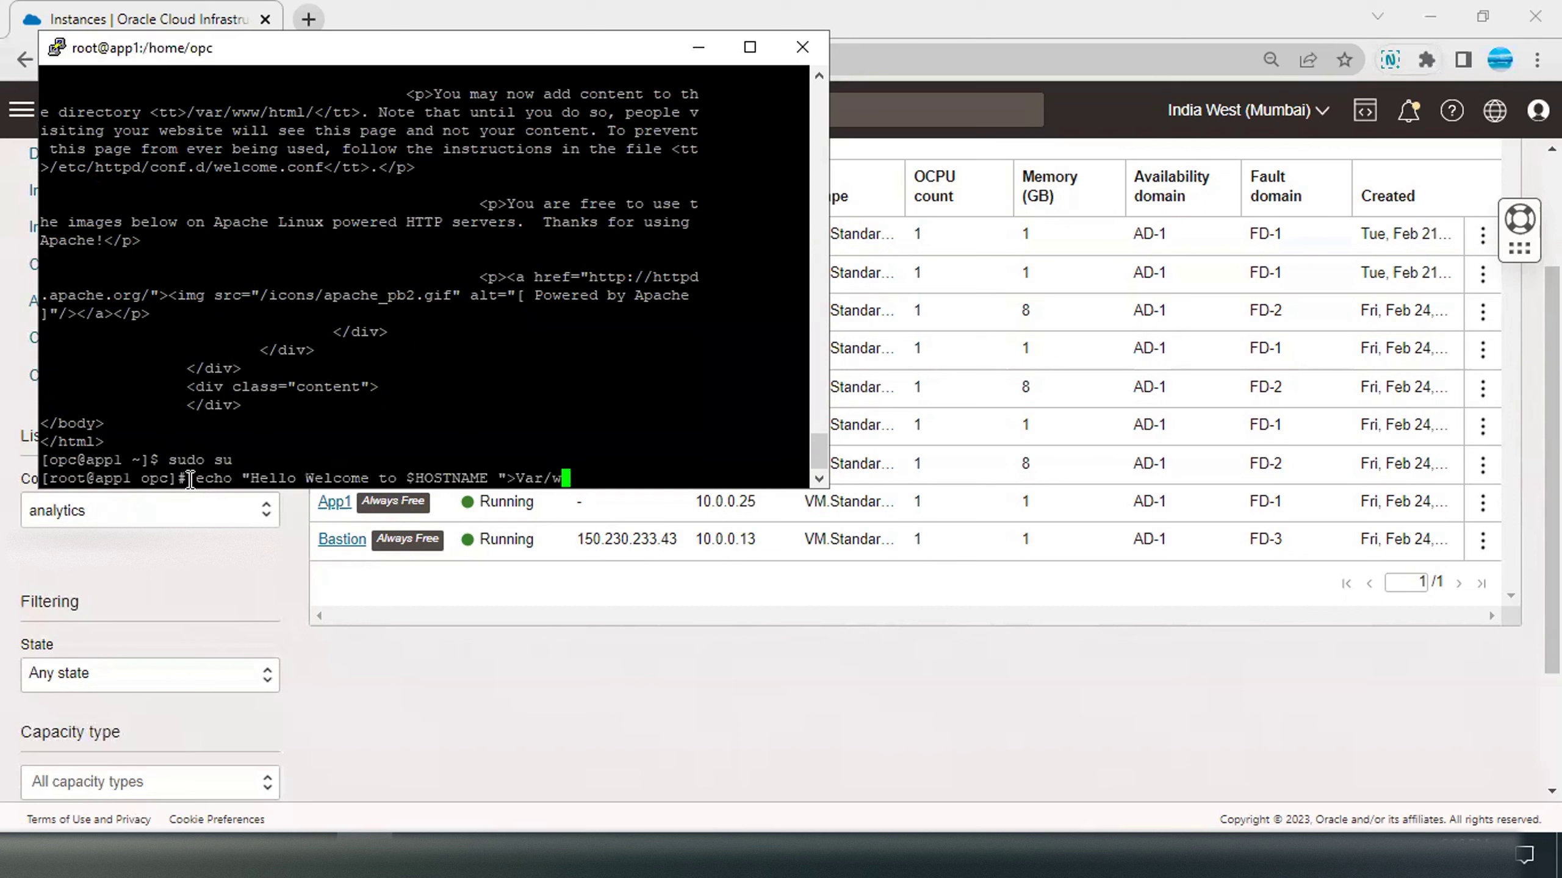
type("ww/html/index.html")
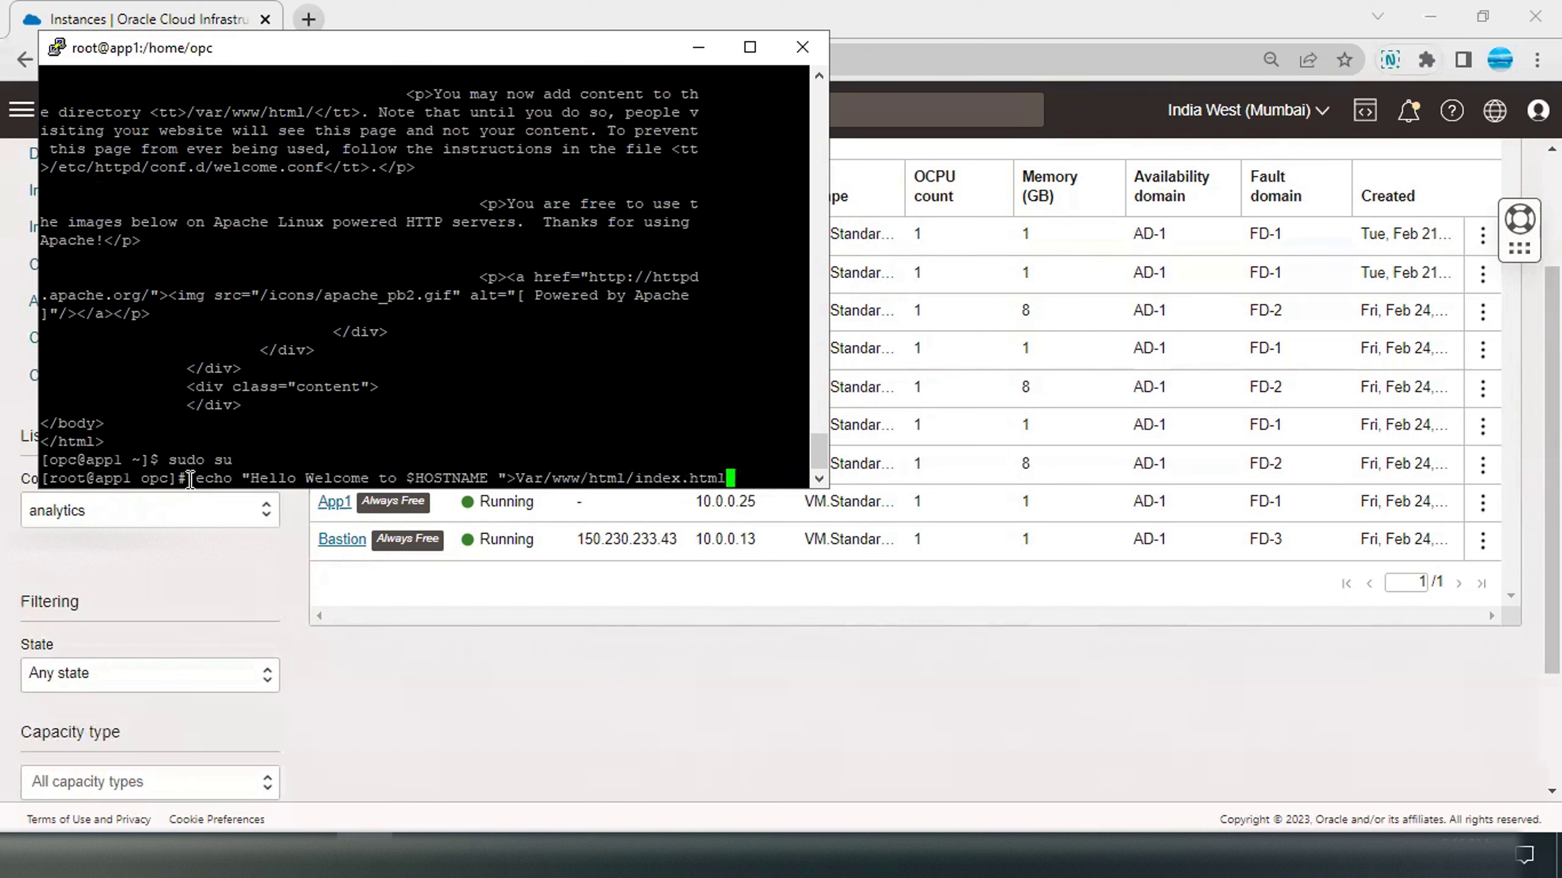
key("Return")
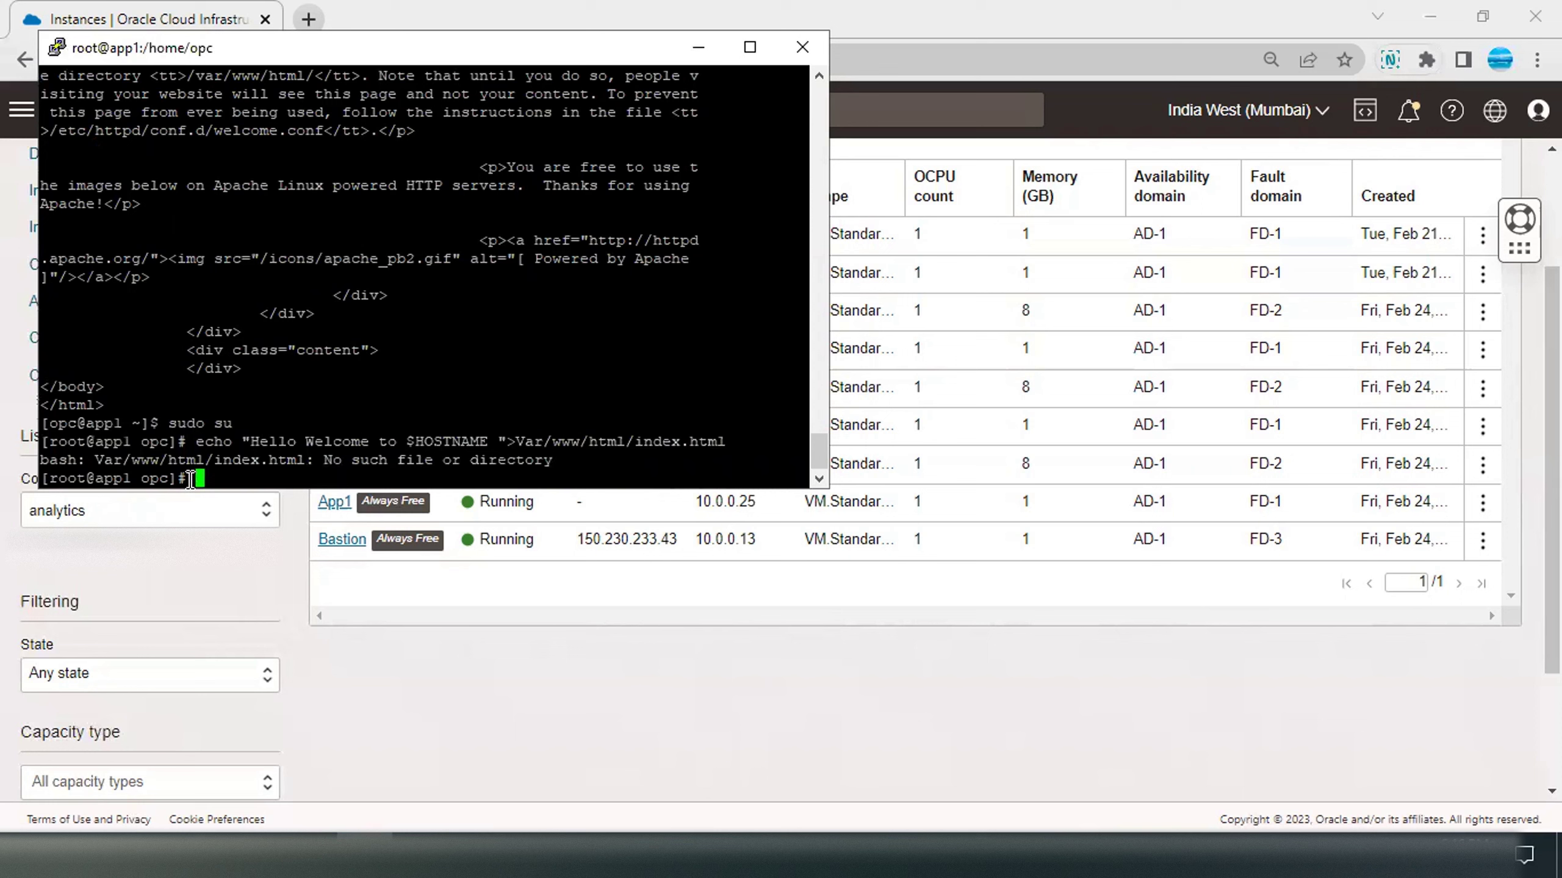
Step: Try the same echo command again with the target path changed to lowercase var/www/html/index.html
key("Up")
key("Left")
key("Left")
key("Left")
key("Left")
key("Left")
key("Left")
key("Left")
key("Left")
key("Left")
key("Left")
key("Left")
key("Left")
key("Left")
key("Left")
key("Left")
key("Left")
key("Left")
key("Left")
key("Left")
key("Left")
key("Left")
key("Left")
key("BackSpace")
type("v")
key("Return")
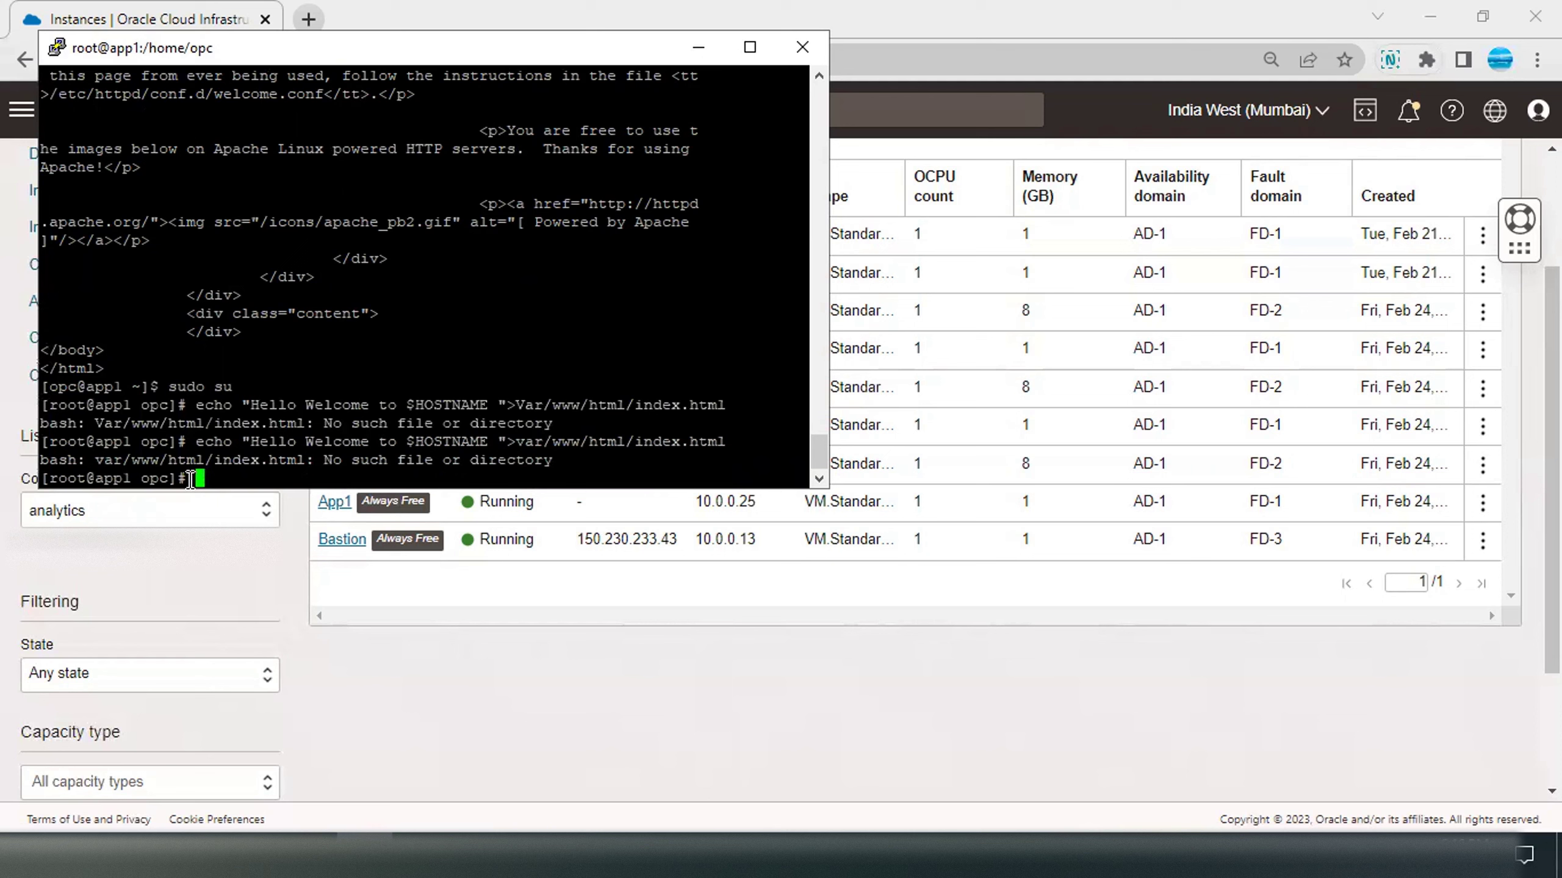
Step: Write "Hello Welcome to $HOSTNAME " into the absolute path /var/www/html/index.html with the echo command
key("Up")
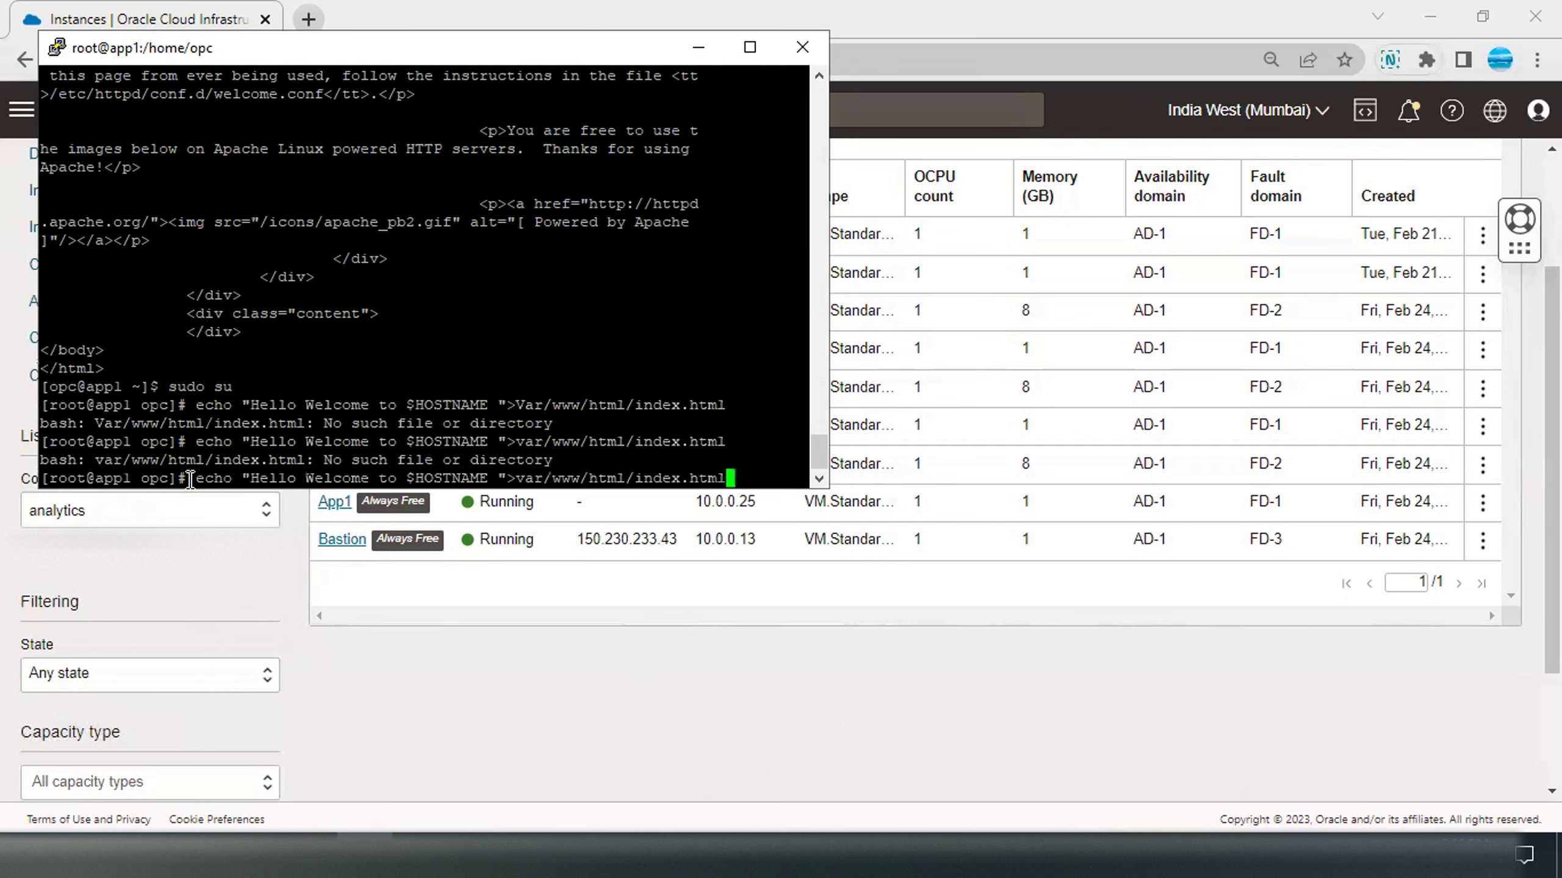
key("Left")
key("Left")
key("Left")
key("Left")
key("Left")
key("Left")
key("Left")
key("Left")
key("Left")
key("Left")
key("Left")
key("Left")
key("Left")
key("Left")
key("Left")
key("Left")
key("Left")
key("Left")
key("Left")
key("Left")
key("Left")
key("Left")
key("Left")
type("/")
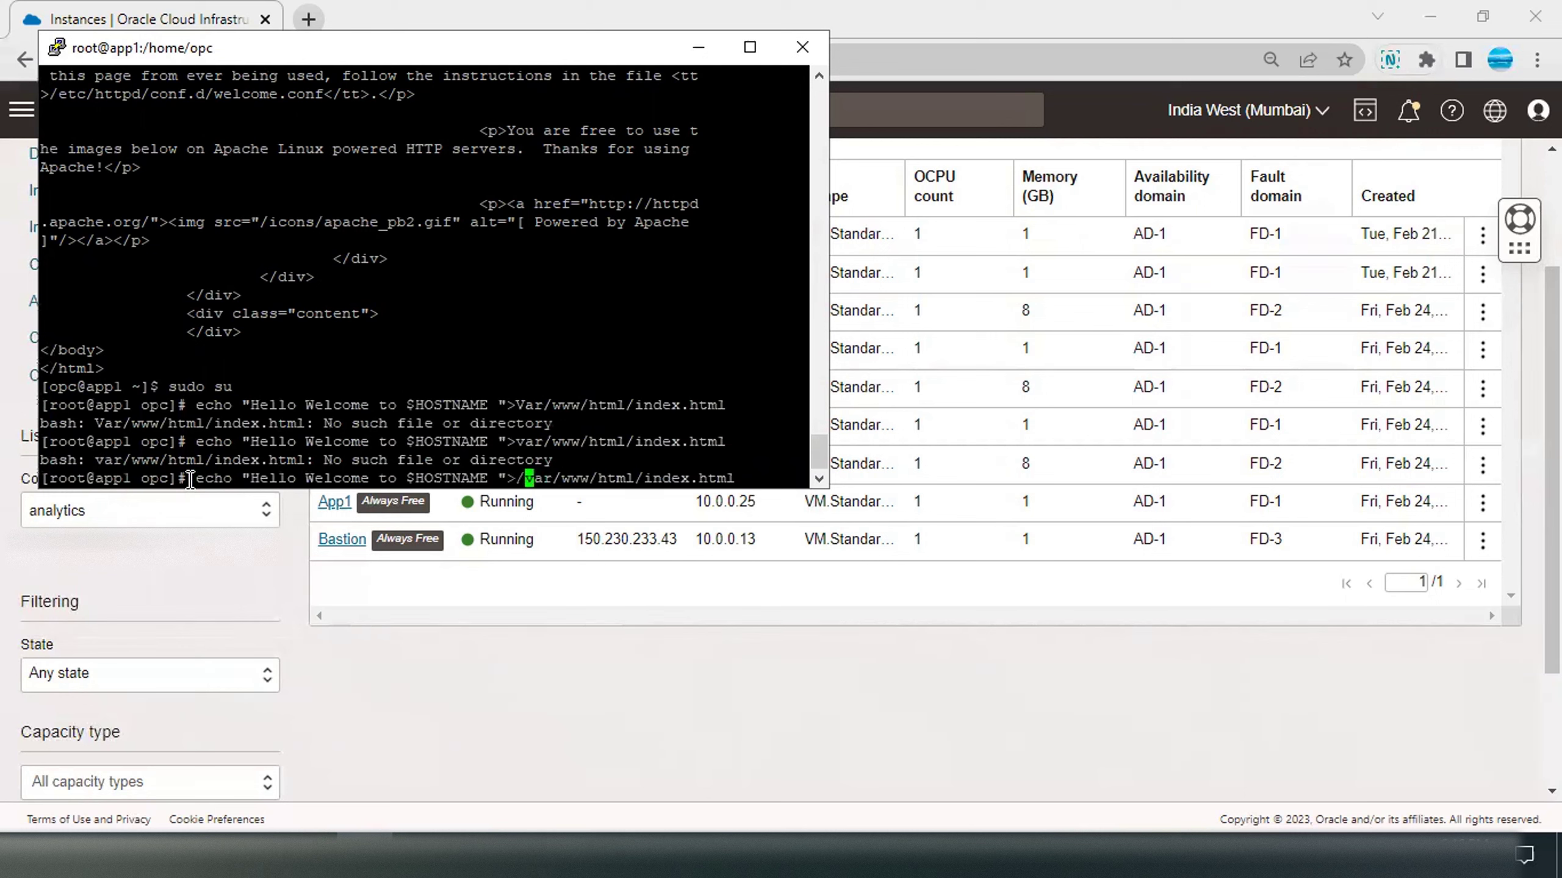
key("Return")
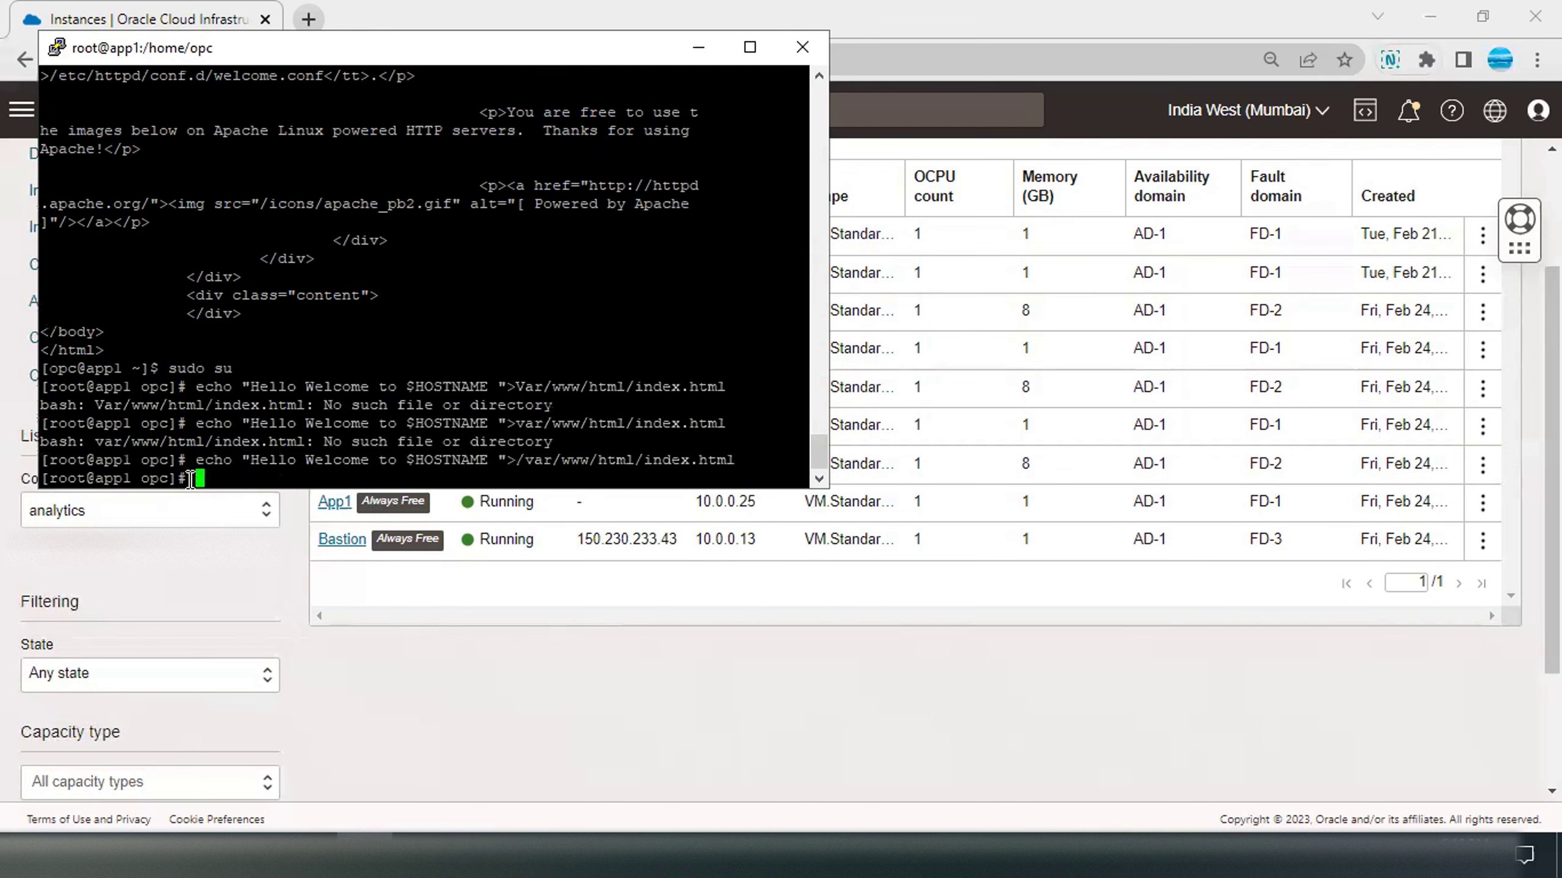
Step: Display the contents of /var/www/html/index.html with cat
type("cat ")
type("/var/w")
type("ww/")
key("BackSpace")
type("w/html/index.html")
key("Return")
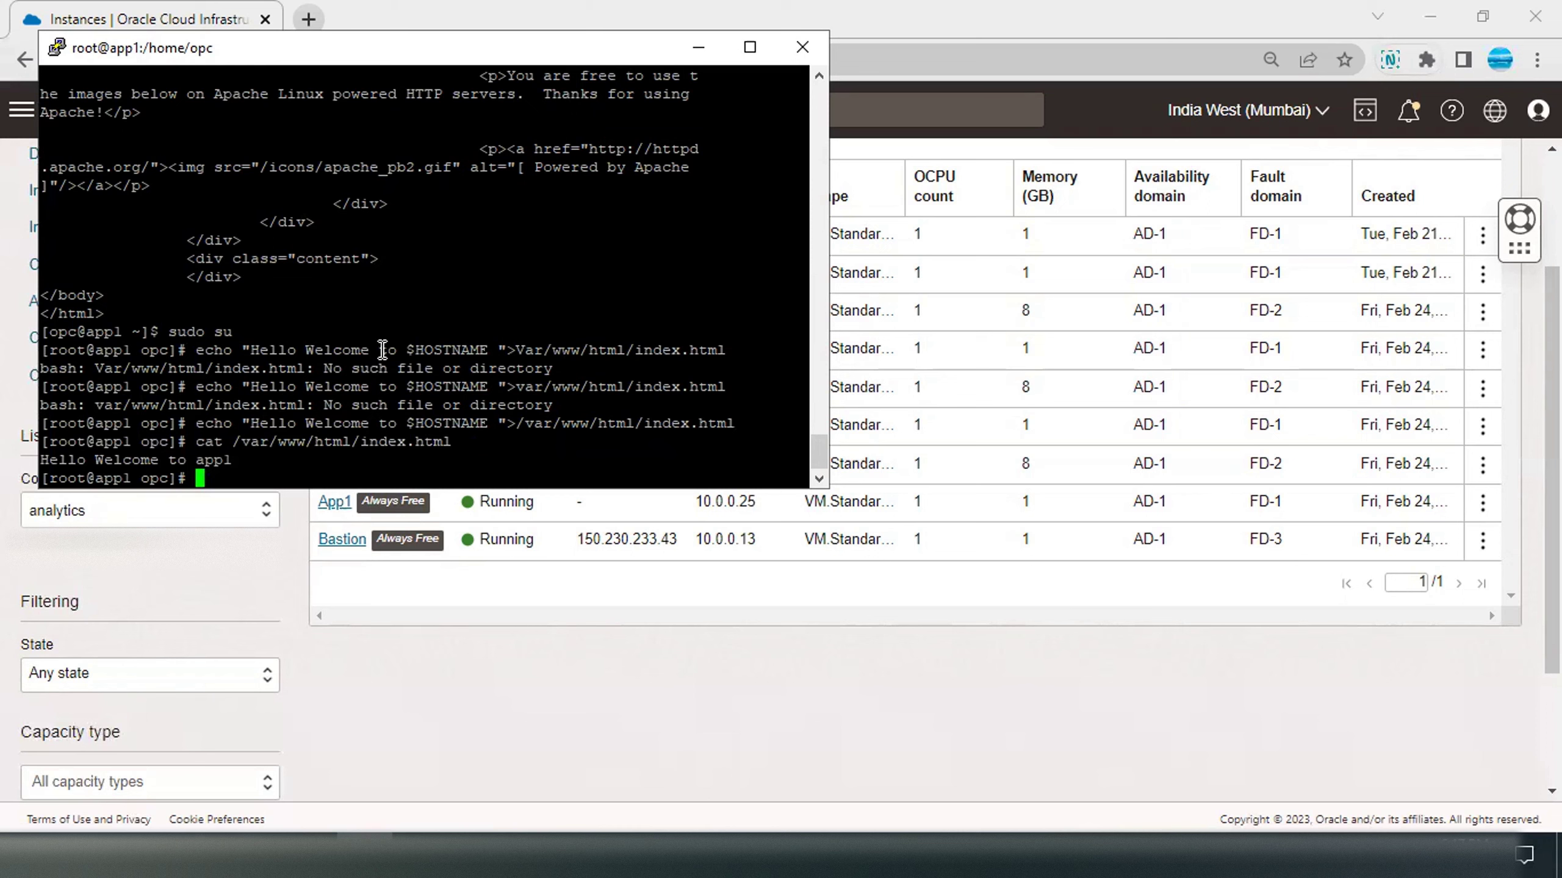
Step: Leave App1's root shell, start an SSH connection to App2 at 10.0.0.20, and move the terminal window lower
type("exit")
key("Return")
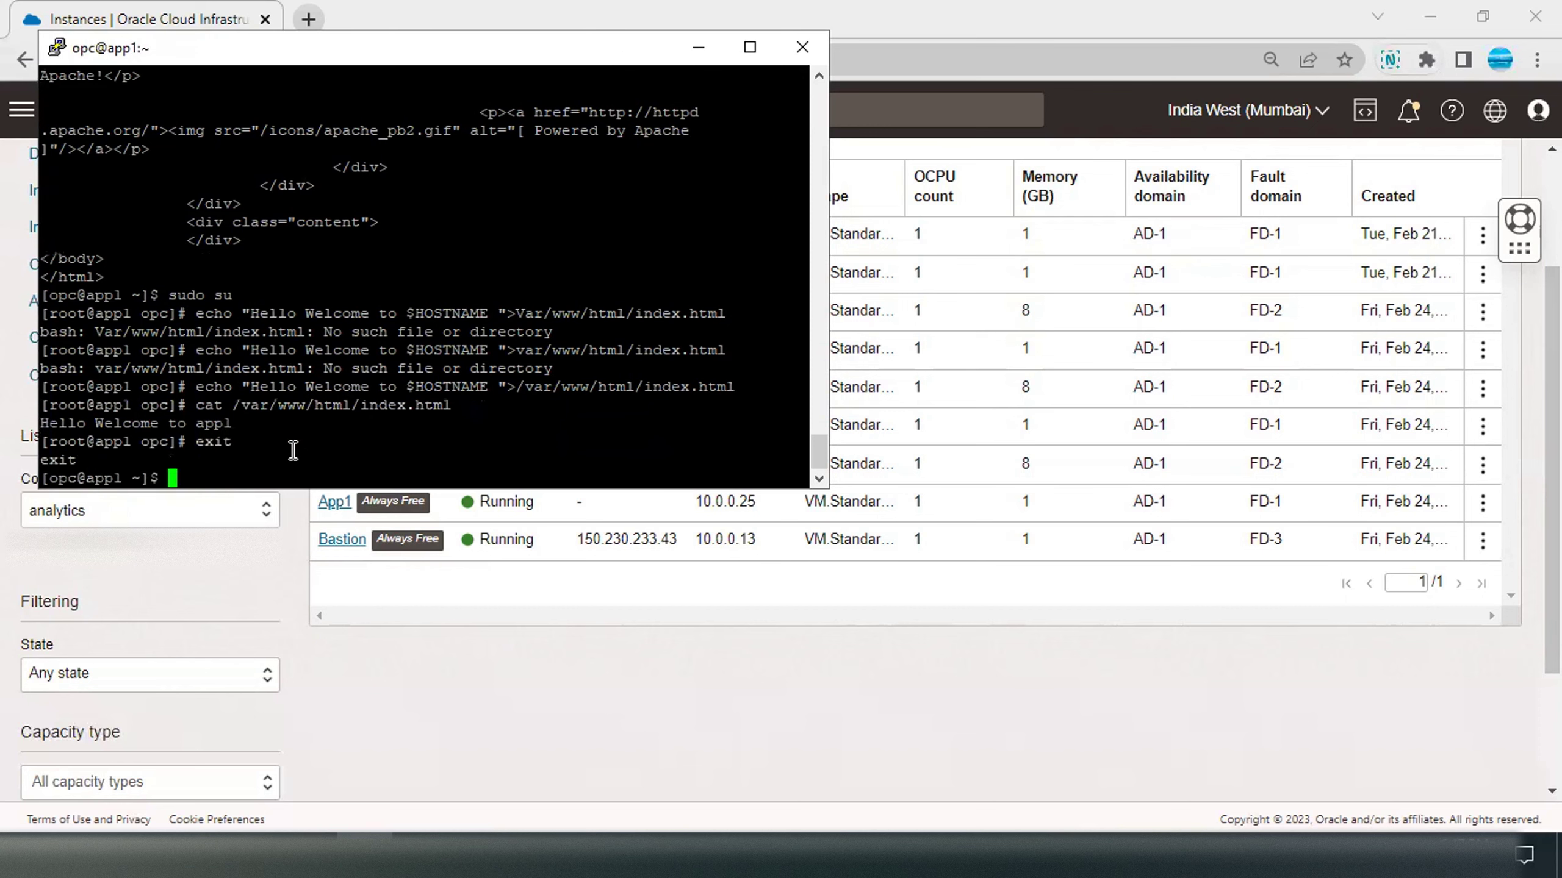
type("ssh")
left_click_drag(520, 52, 519, 104)
type("10.0.0.20")
key("Return")
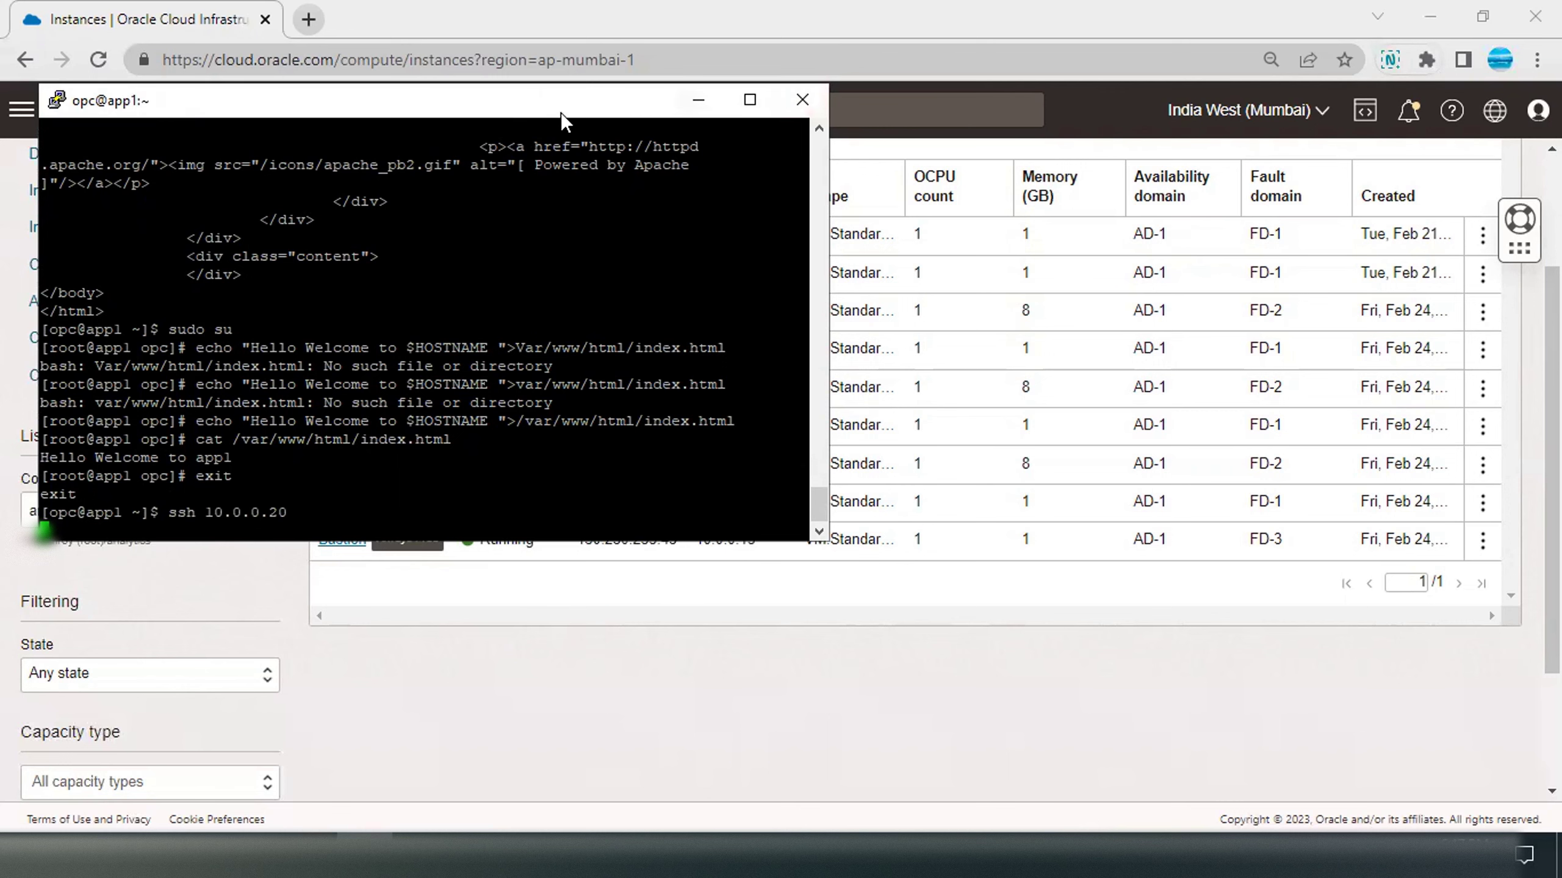
left_click_drag(561, 112, 549, 147)
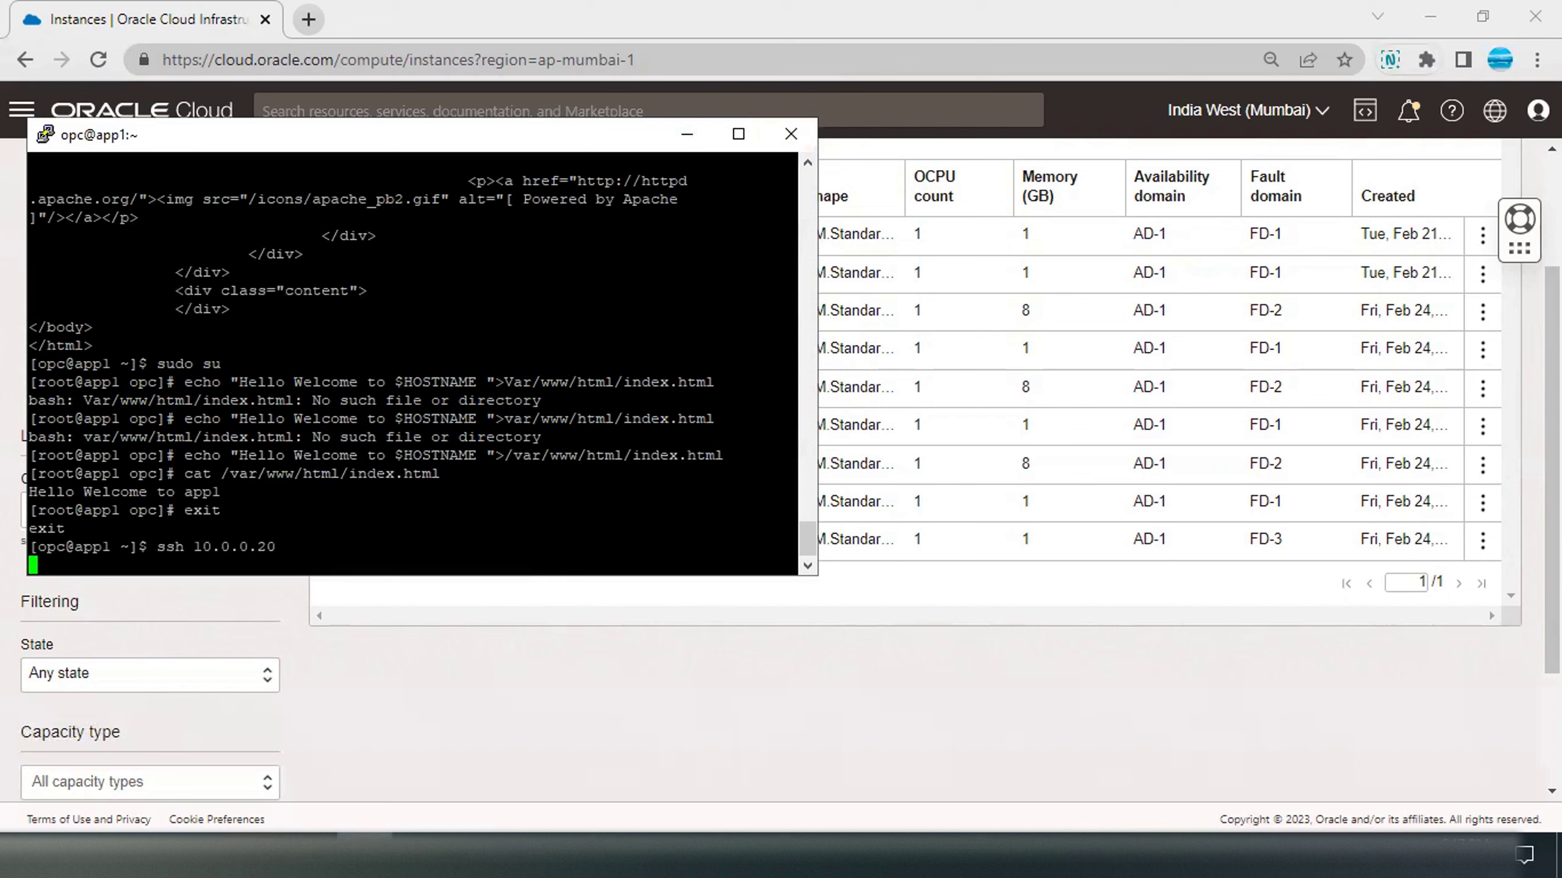
mouse_move(364, 856)
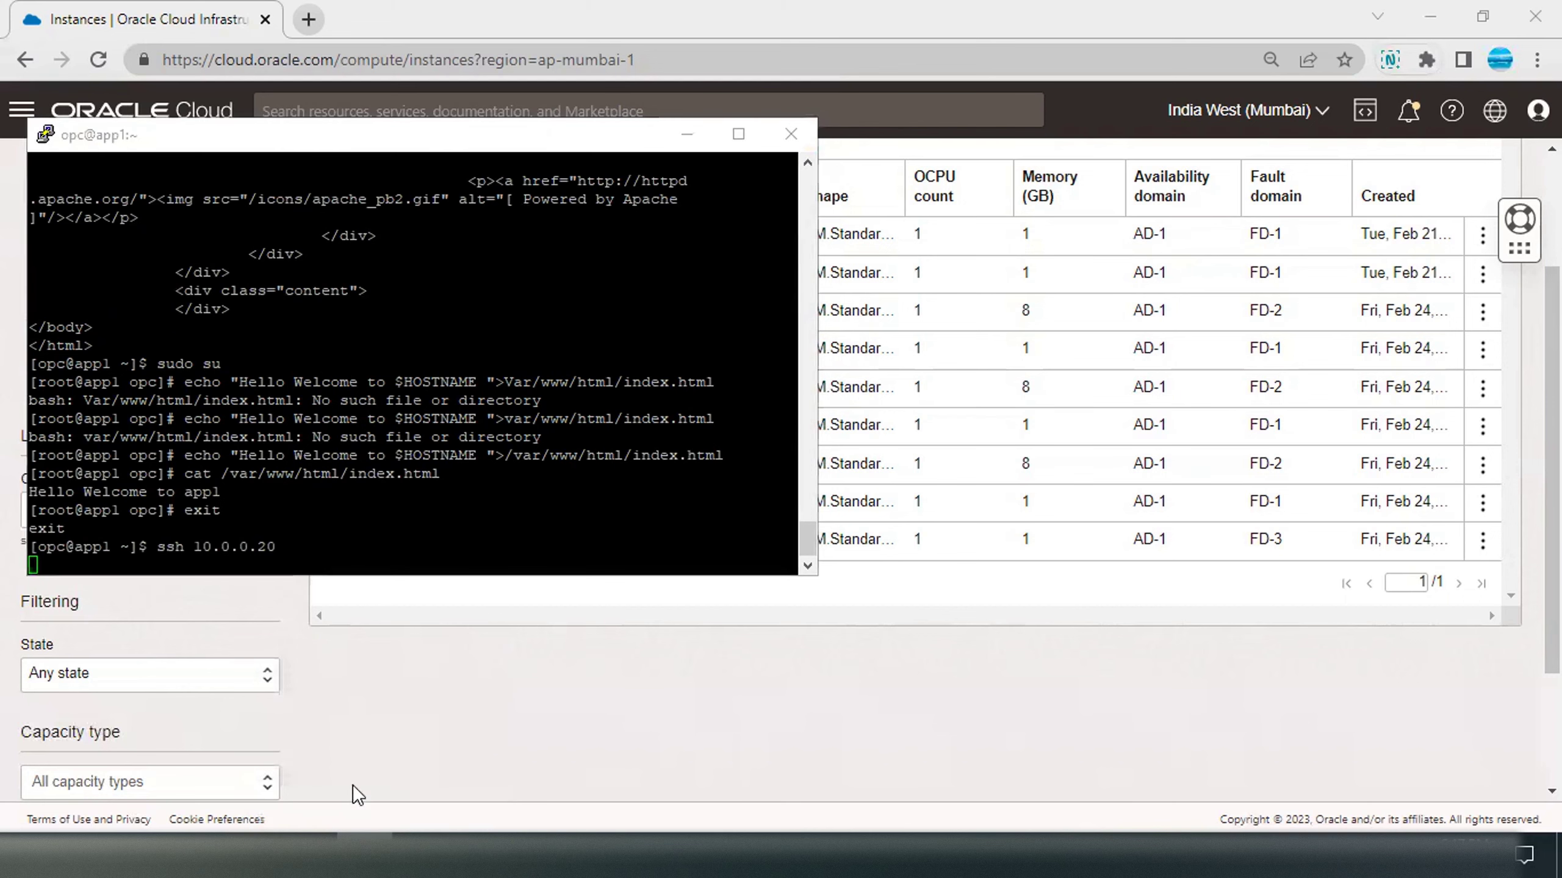
Step: Open a new PuTTY terminal with the saved Bastion session and position it beside the App1 window
right_click(365, 856)
left_click(326, 732)
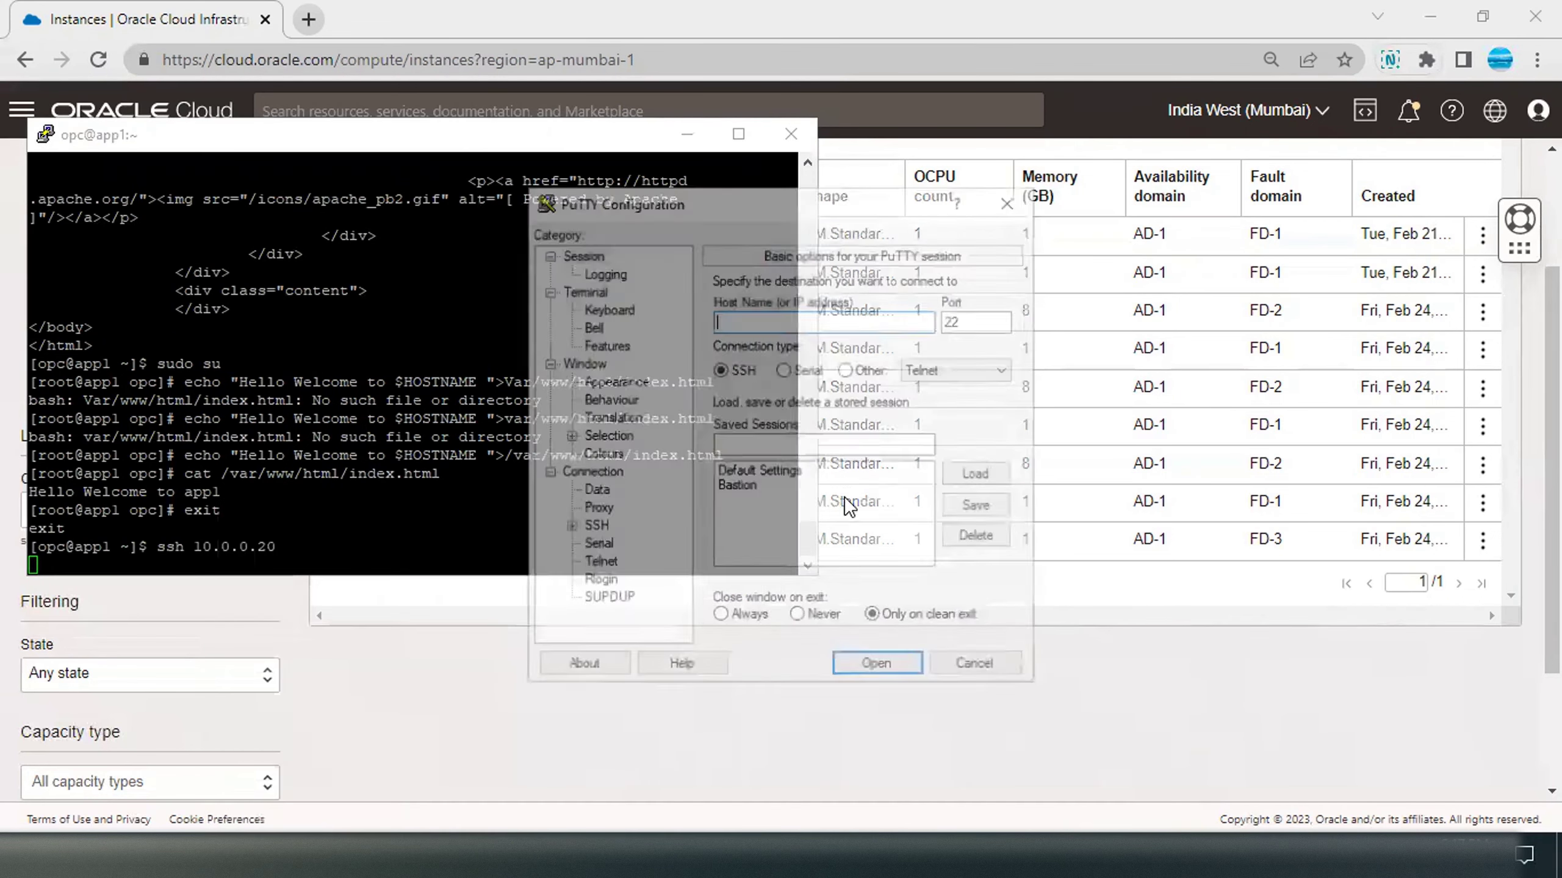
left_click(768, 491)
double_click(768, 490)
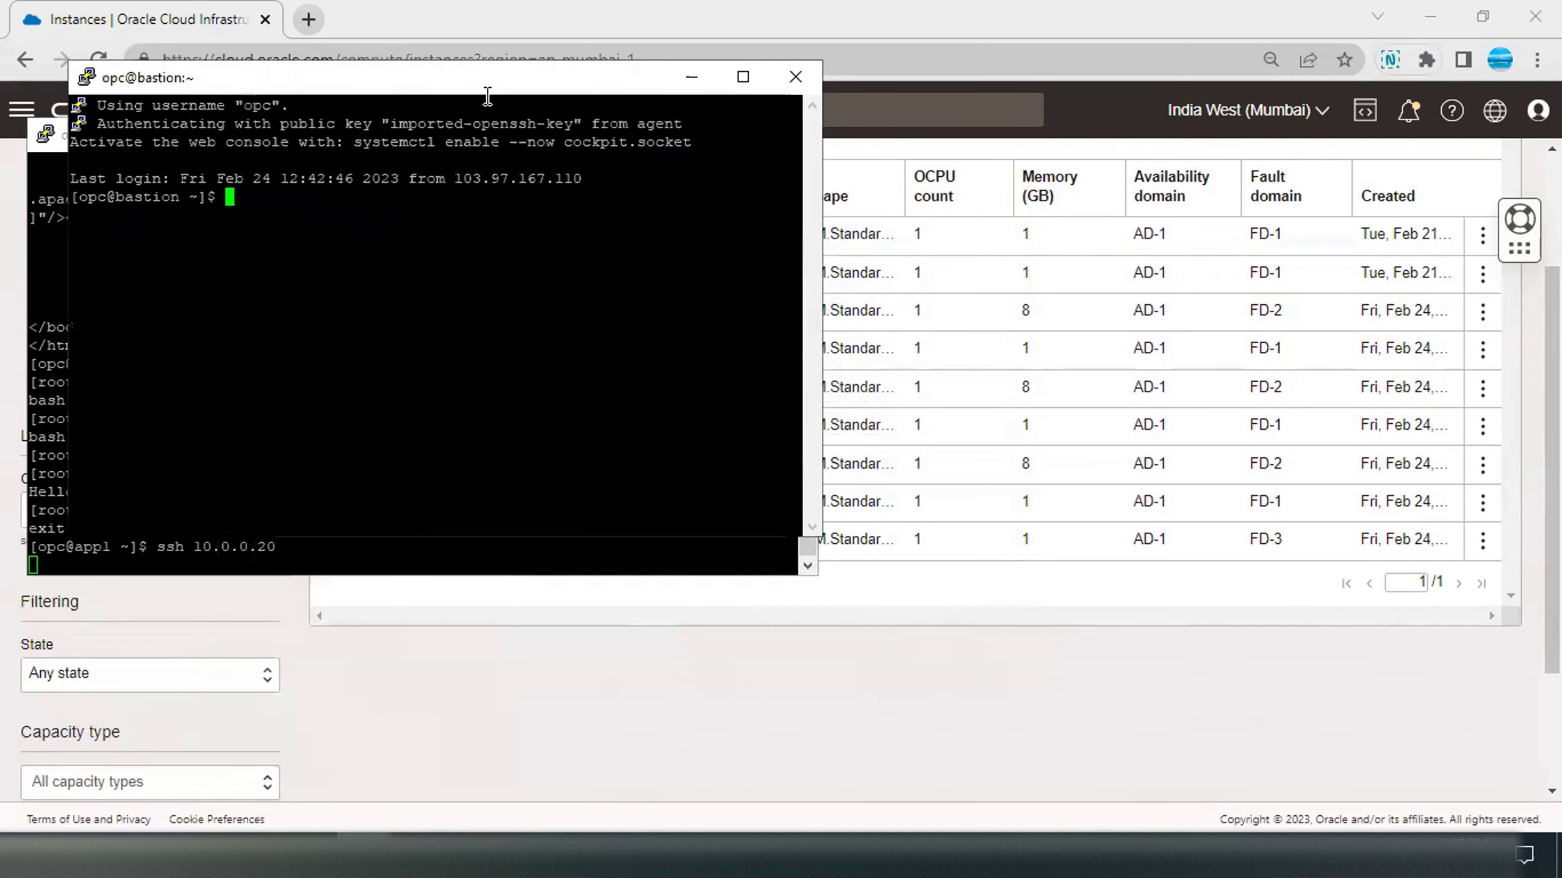
left_click_drag(452, 81, 753, 252)
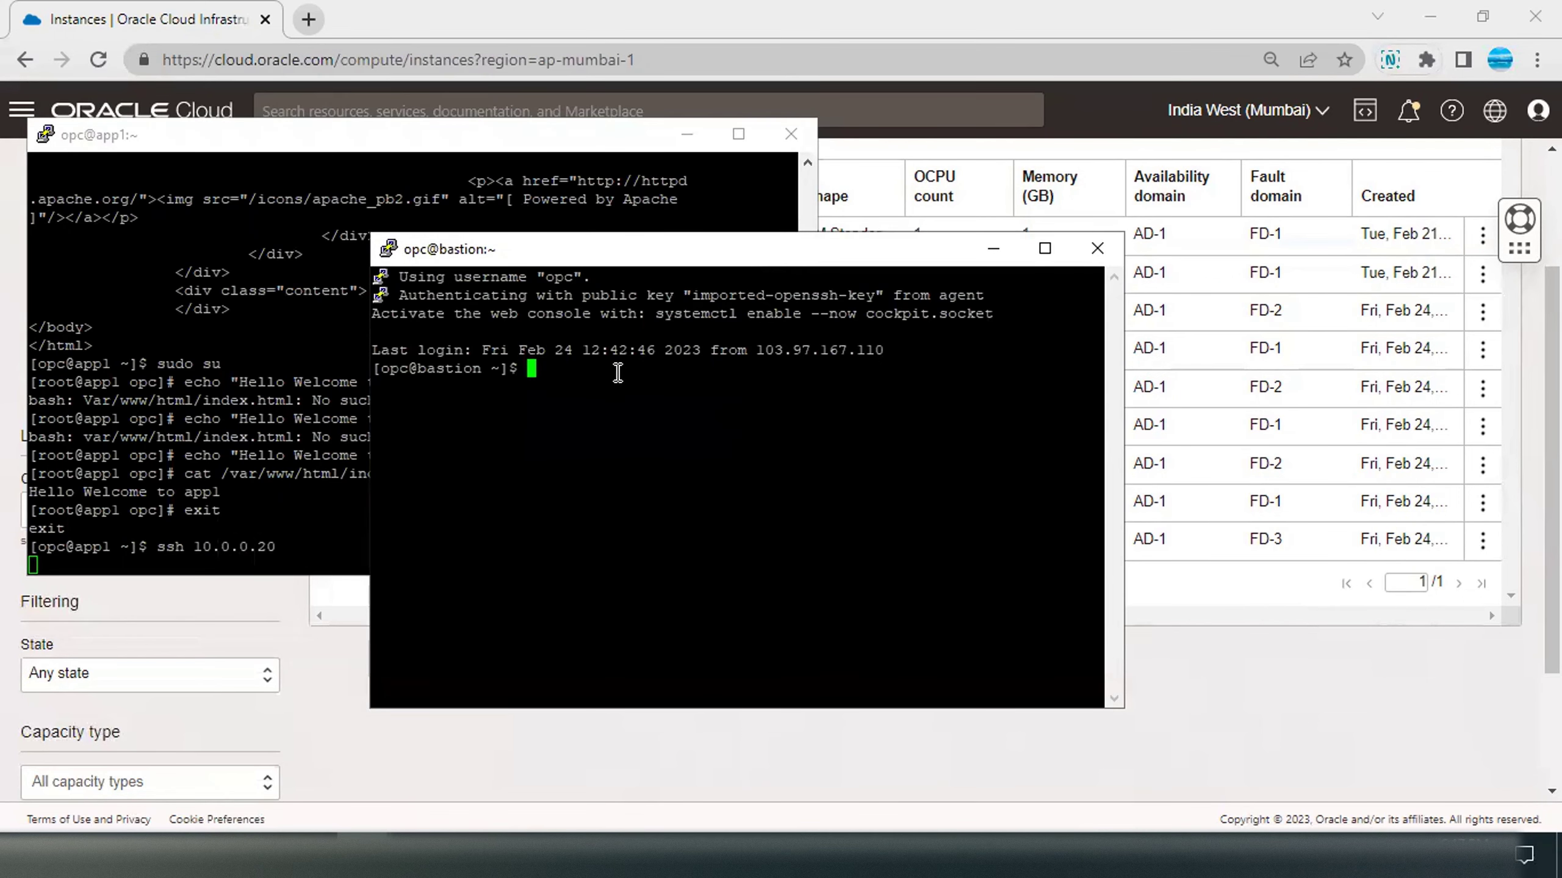
Step: Connect over SSH from the bastion to App2 at 10.0.0.20, accepting the host key with yes
type("ssh 10.0.0.20")
key("Return")
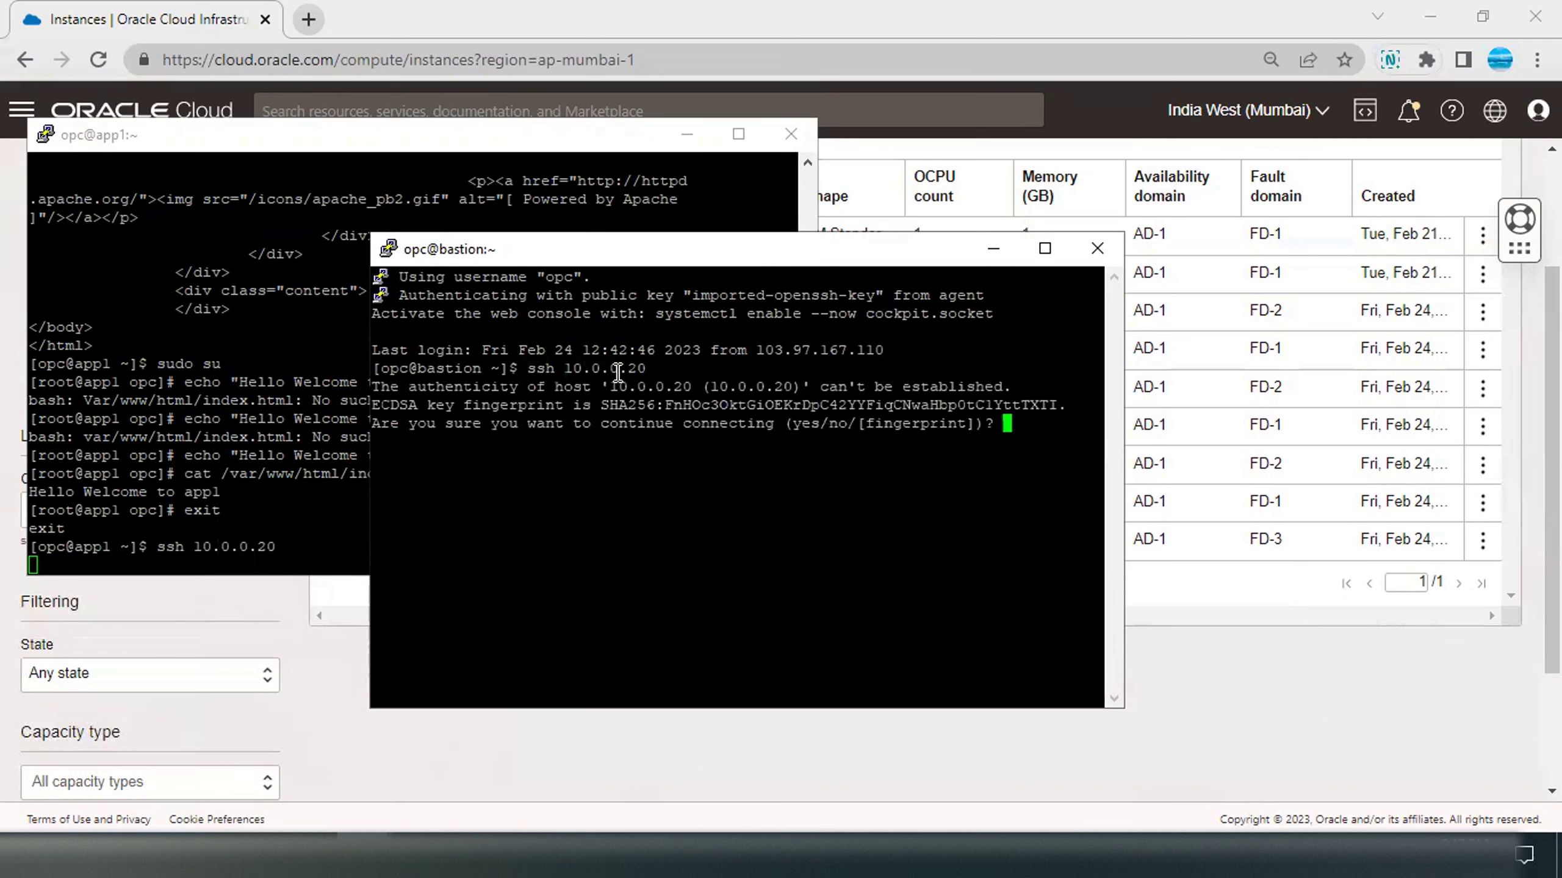
type("yes")
key("Return")
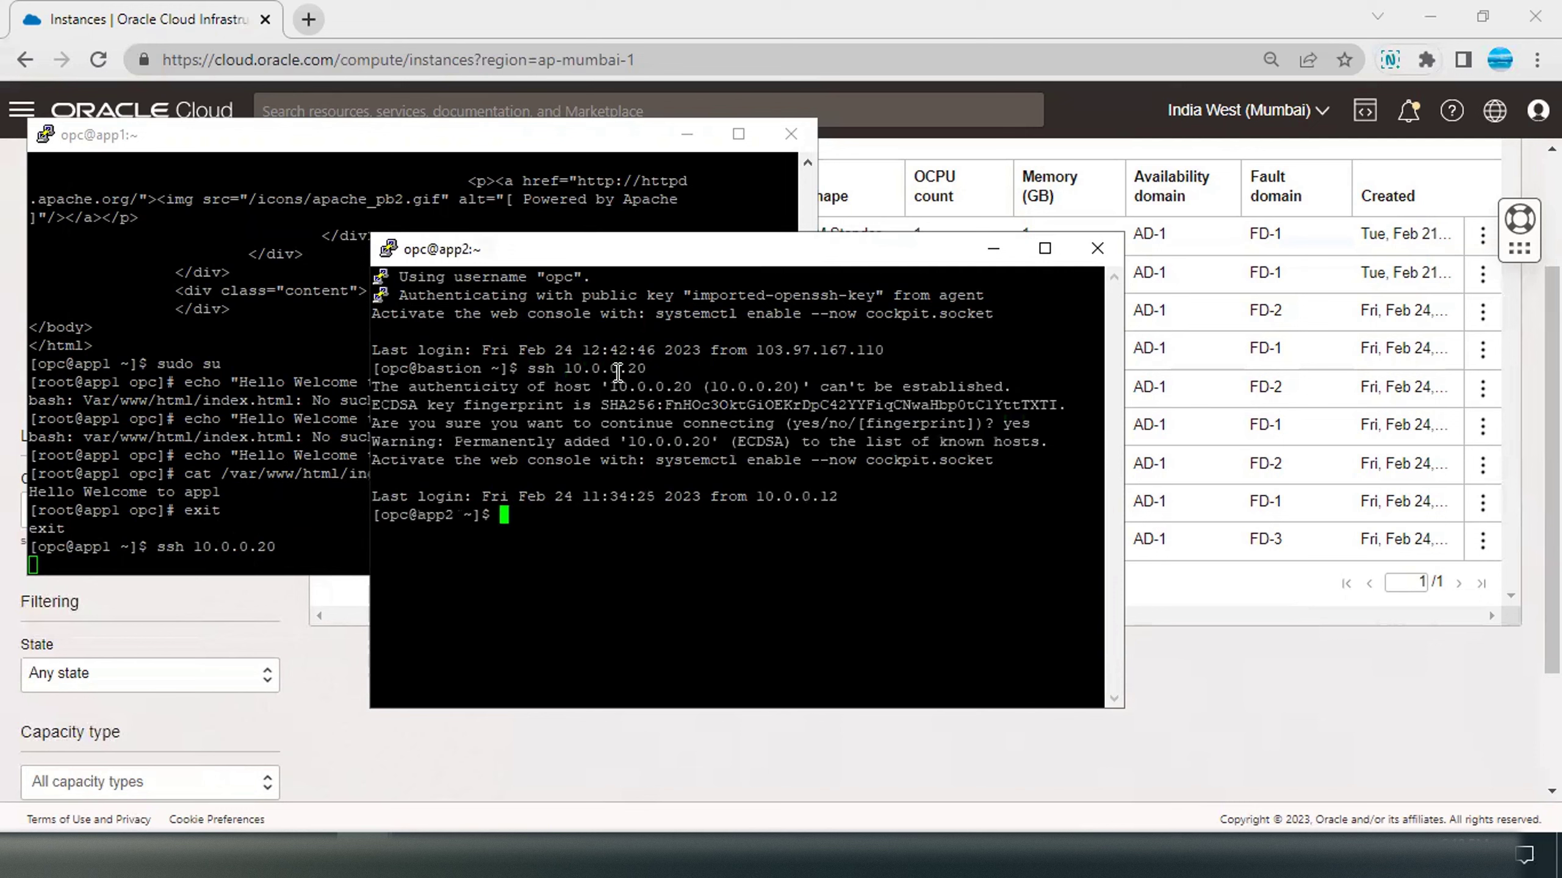
Step: Install the httpd package on App2 with sudo yum install
type("sudo yum install httpd")
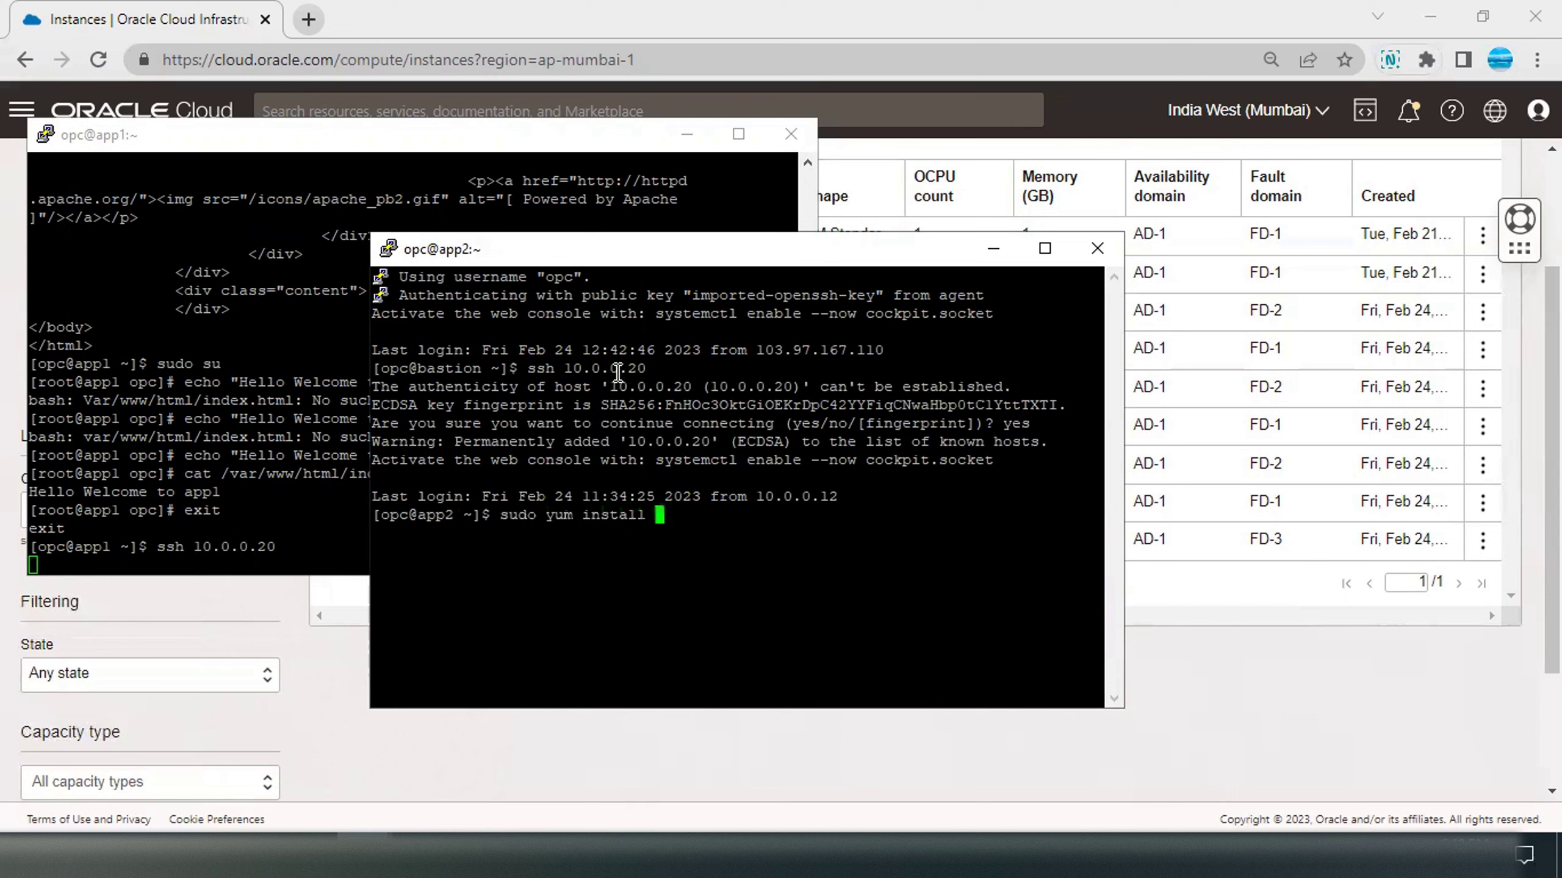
key("Return")
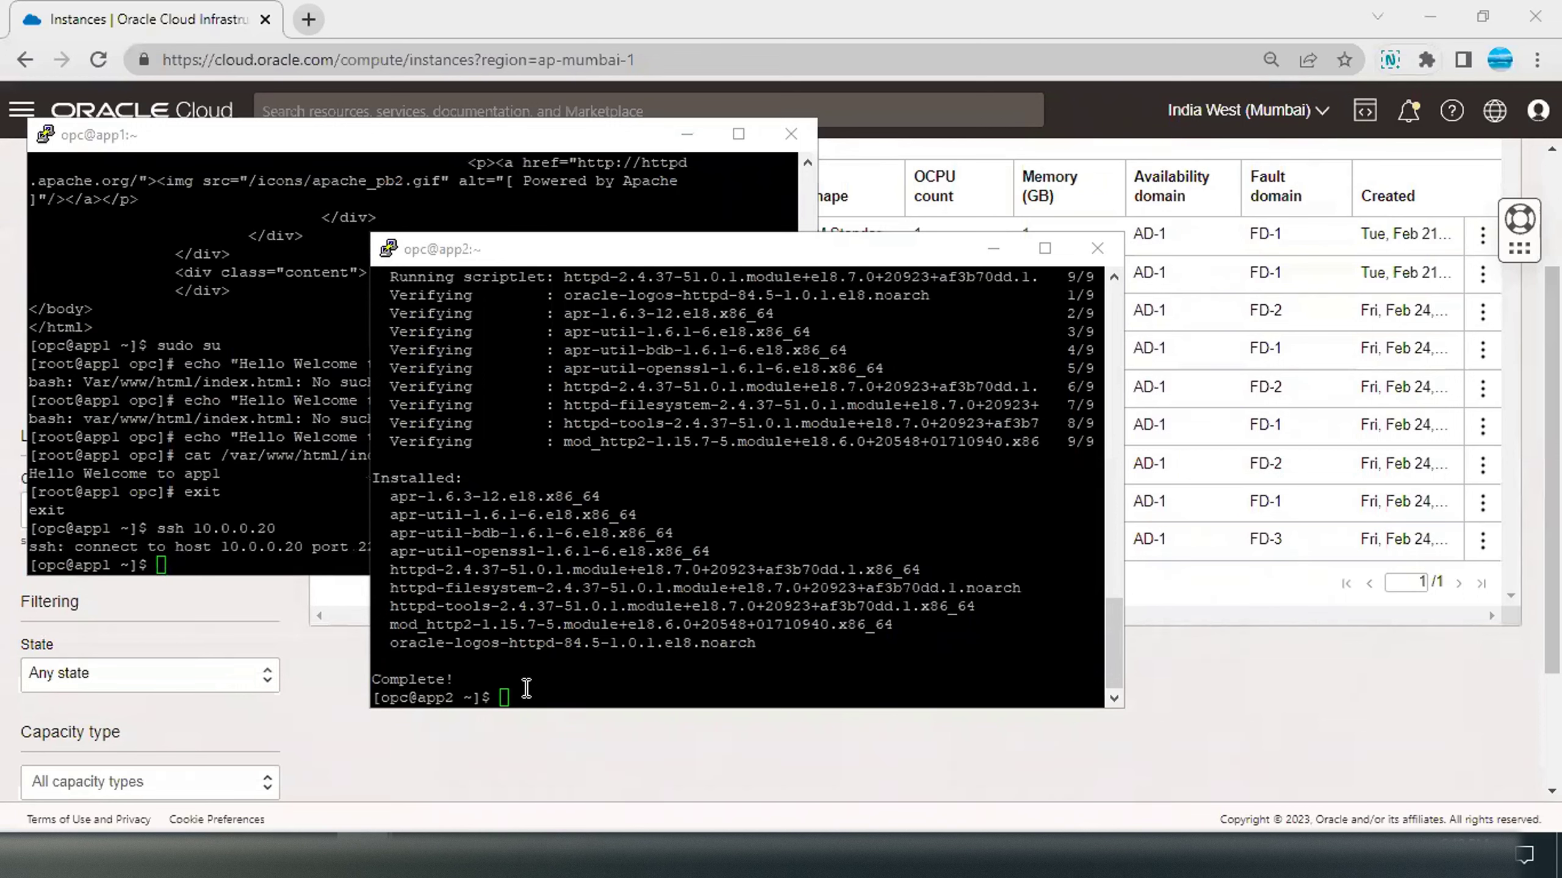
Step: Enable and immediately start httpd.service on App2 with sudo systemctl enable --now
left_click(509, 698)
type("sudo")
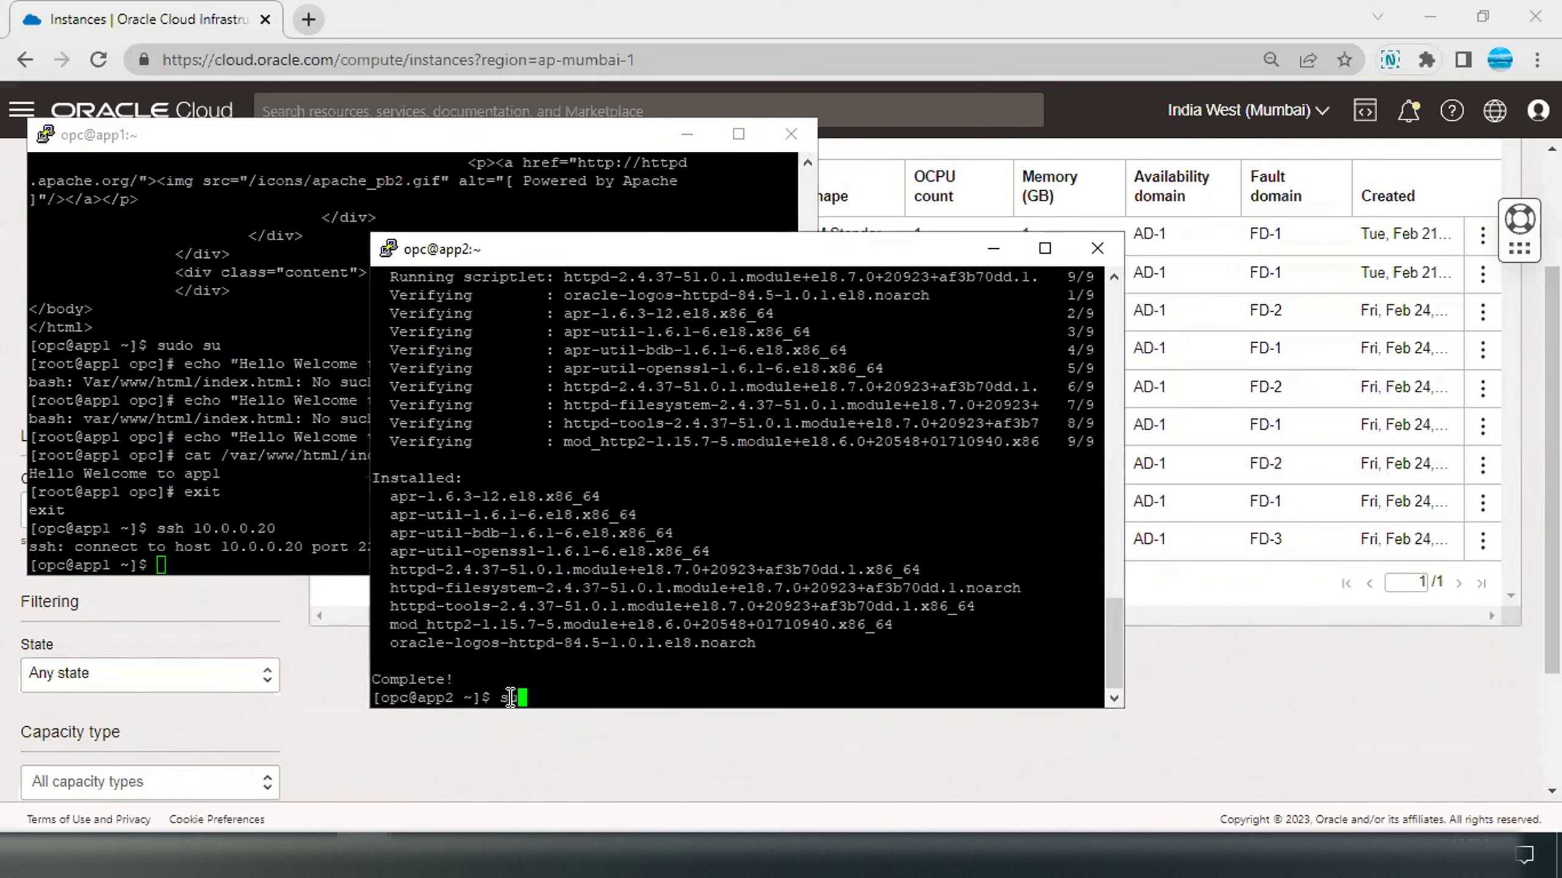
type(" syste")
type("tm")
key("BackSpace")
key("BackSpace")
key("BackSpace")
type("emctl enable --now")
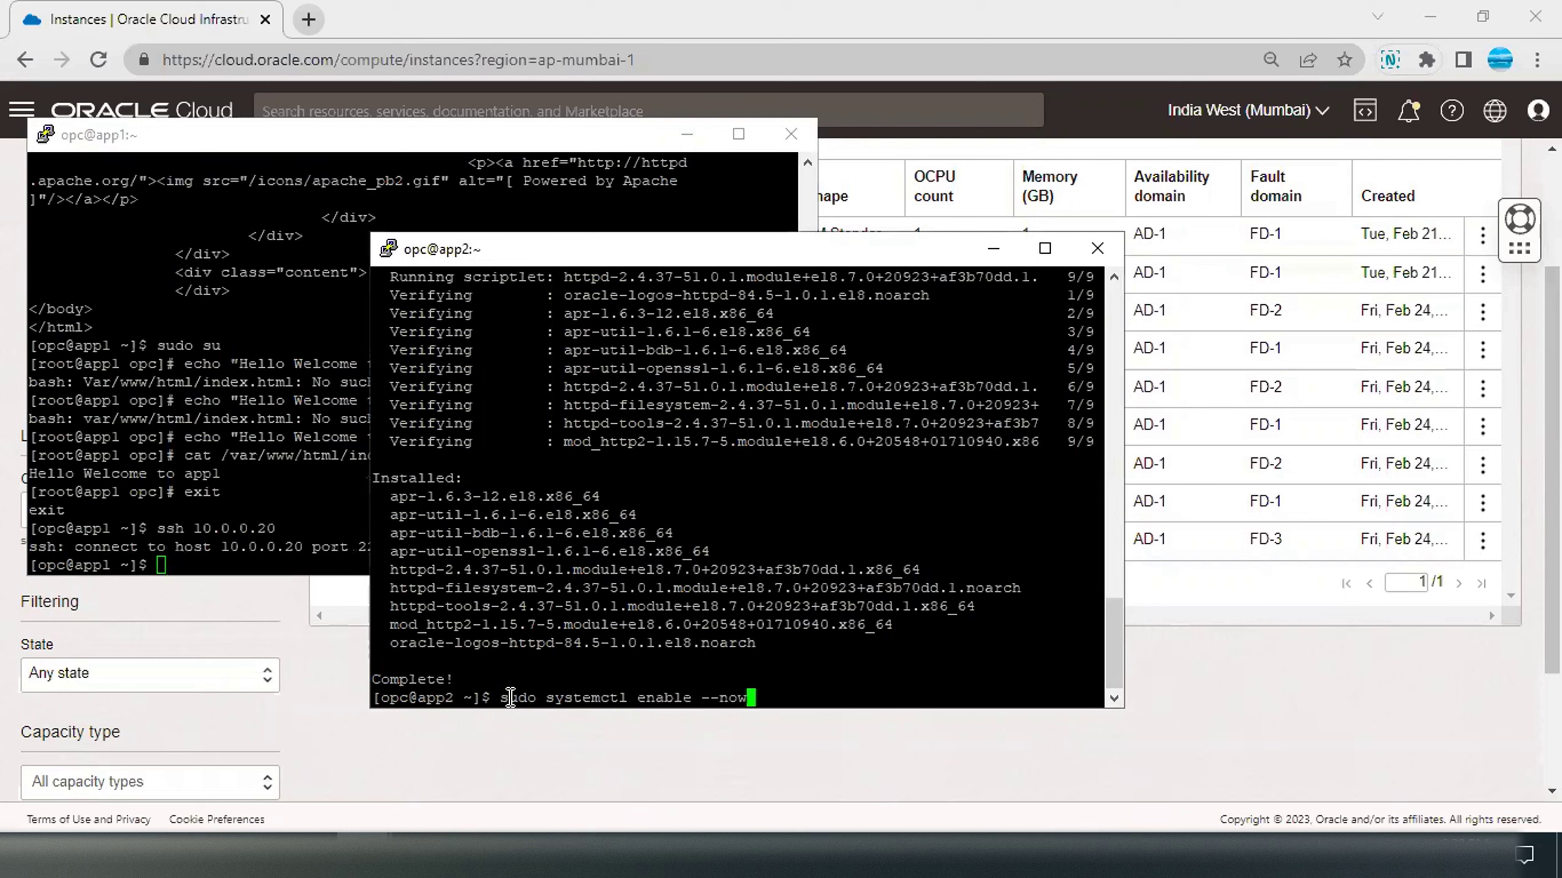
type(" httpd.service")
key("Return")
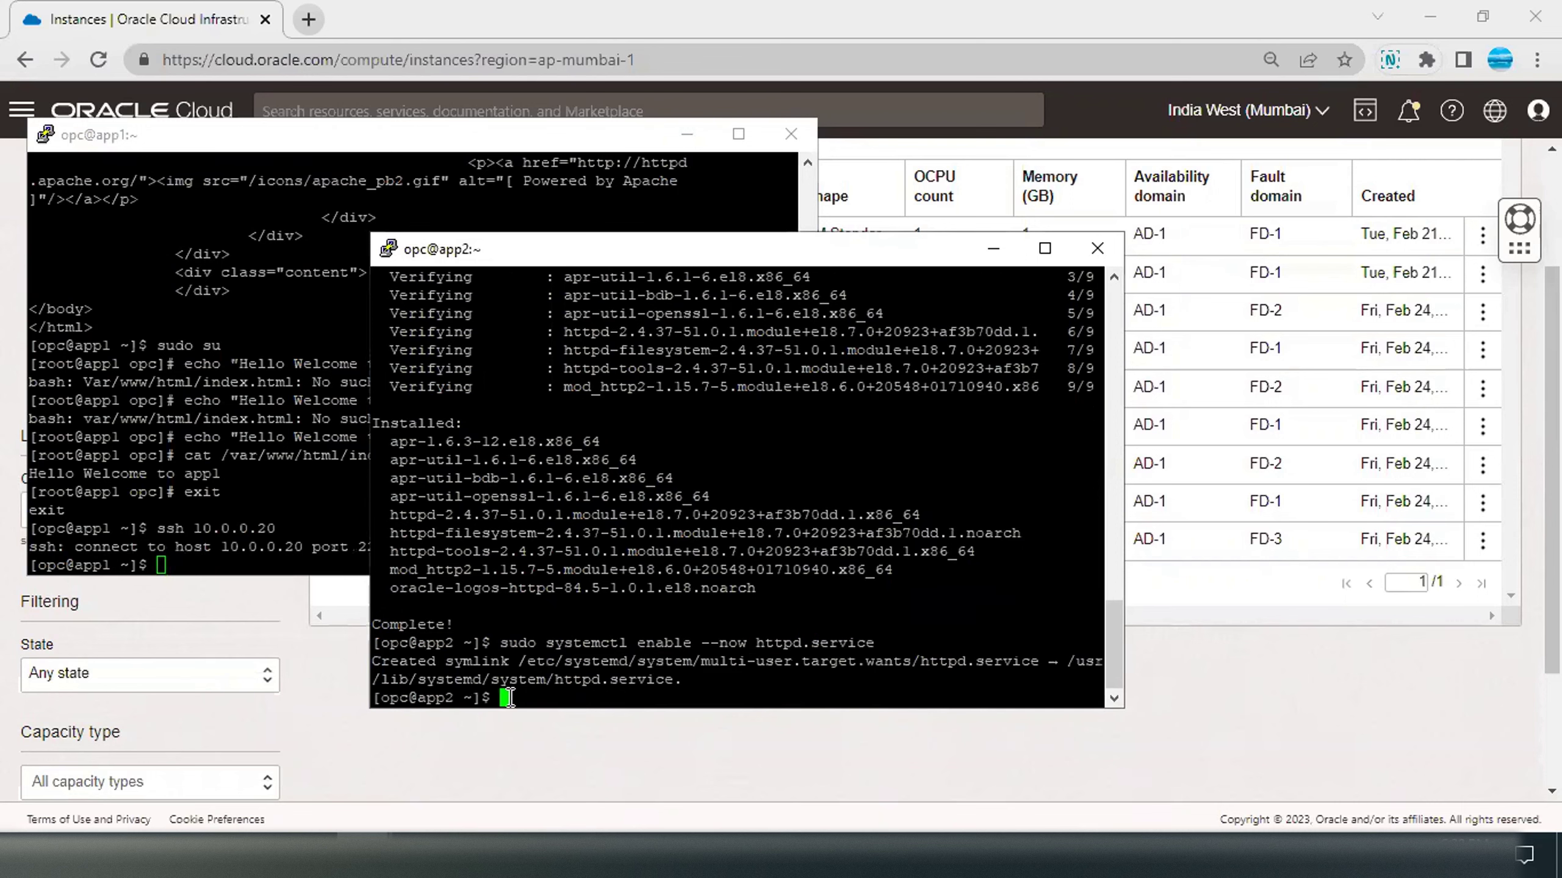
Step: Try to allow HTTP permanently through App2's firewall with sudo firewall-cmd -add-service=http --permanent
type("sudo firewall-cmd -ad")
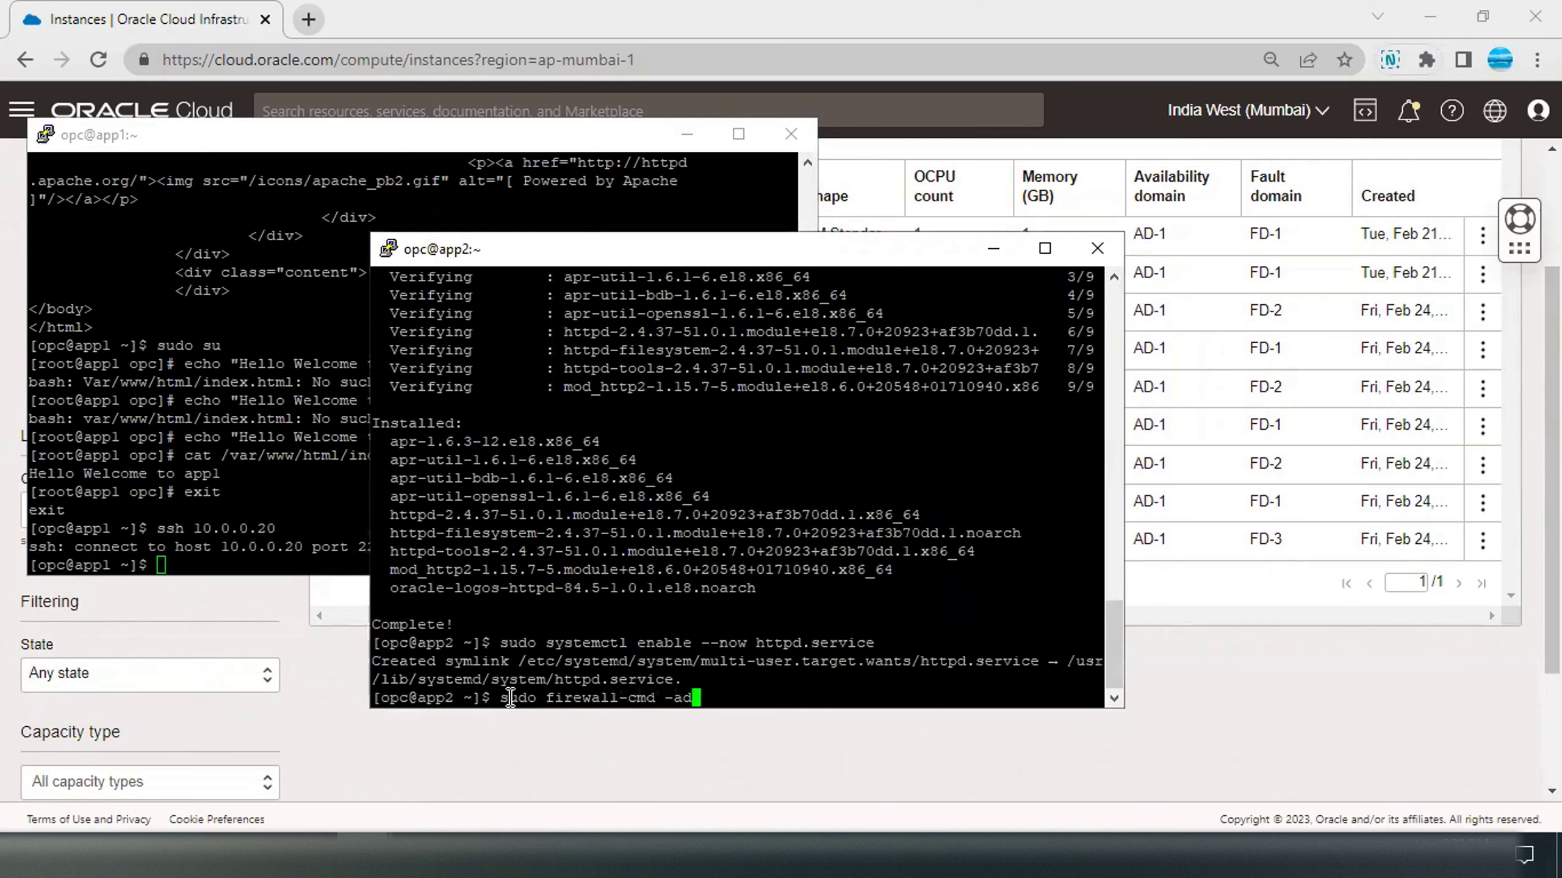
type("d-service=http --")
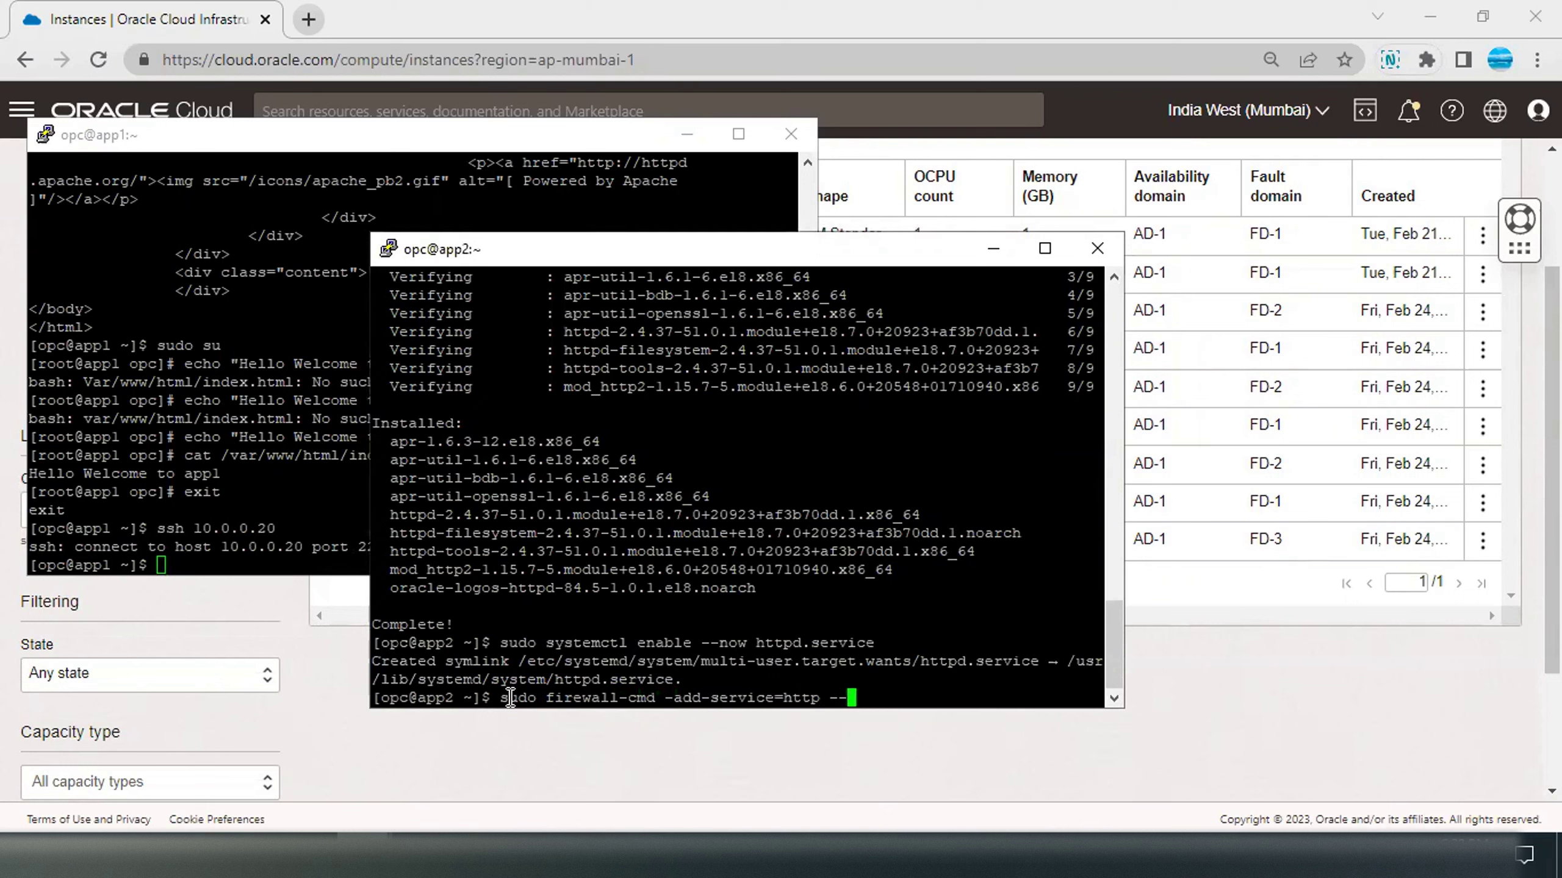
type("permanent")
key("Return")
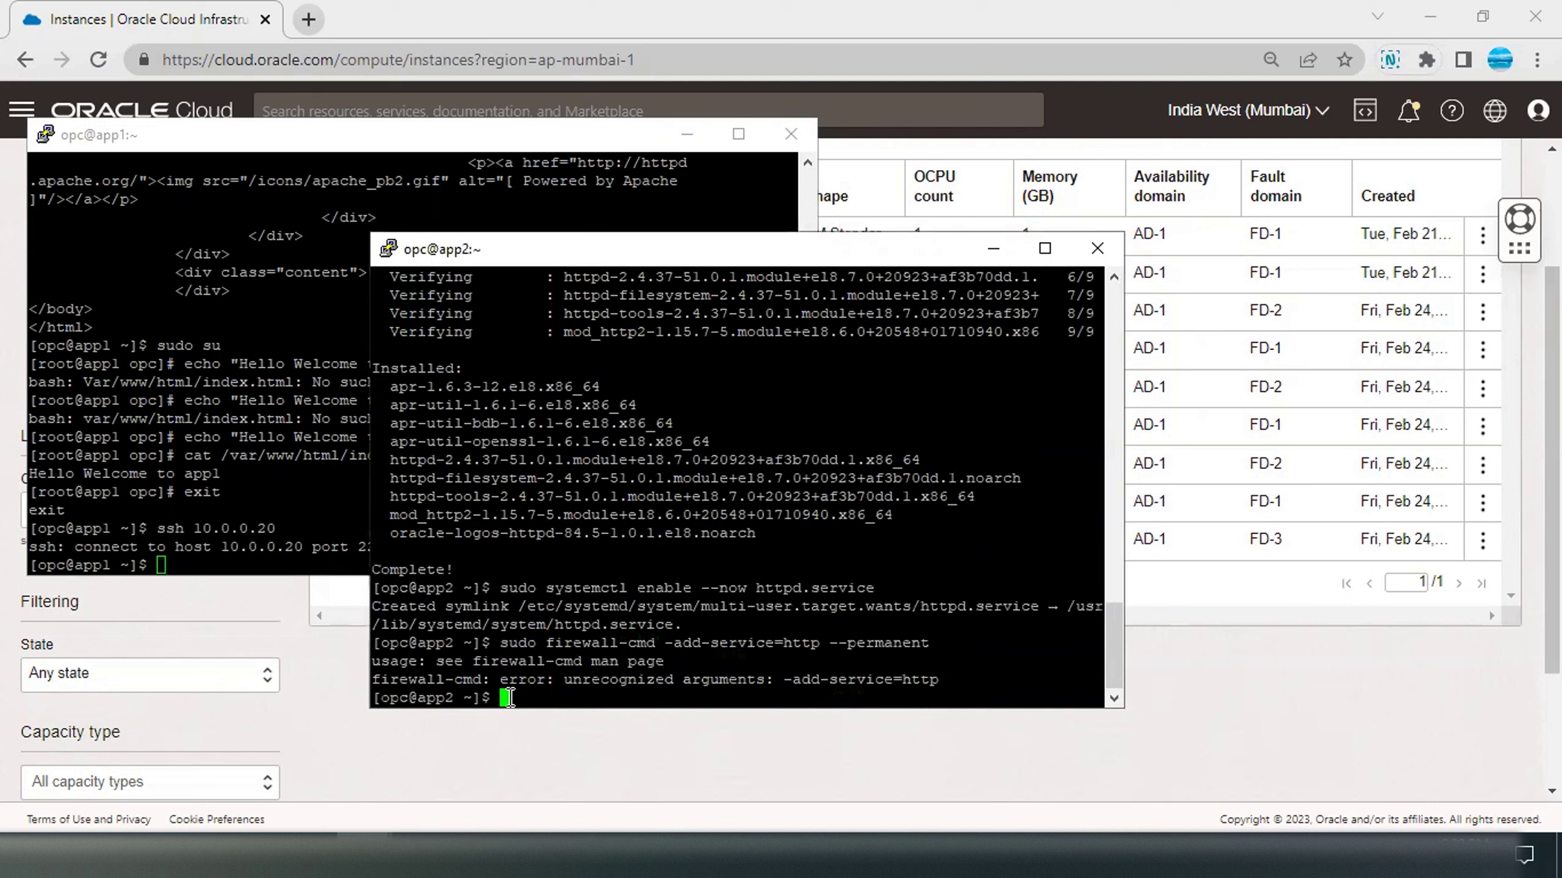
Step: Correct the firewall command's option to --add-service=http and run it with --permanent on App2
key("Up")
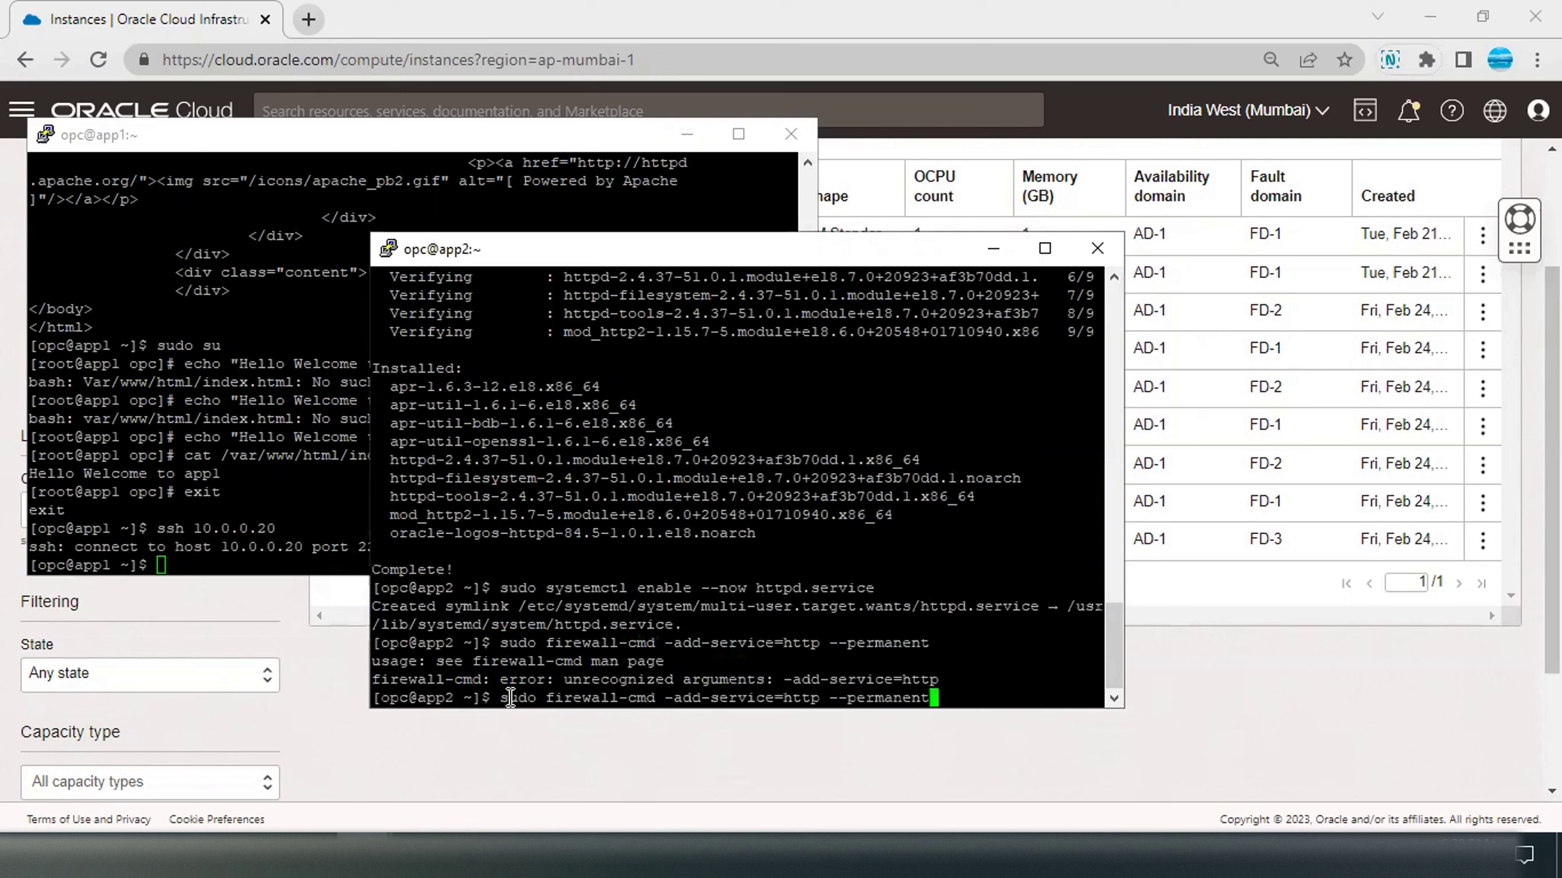
key("Left")
key("Left")
key("Left")
key("Left")
key("Left")
key("Left")
key("Left")
key("Left")
key("Left")
key("Left")
key("Left")
key("Left")
key("Left")
key("Left")
key("Left")
key("Left")
key("Left")
key("Left")
key("Left")
key("Left")
key("Left")
key("Left")
key("Left")
key("Left")
key("Left")
key("Left")
key("Left")
key("Left")
key("Left")
type("-")
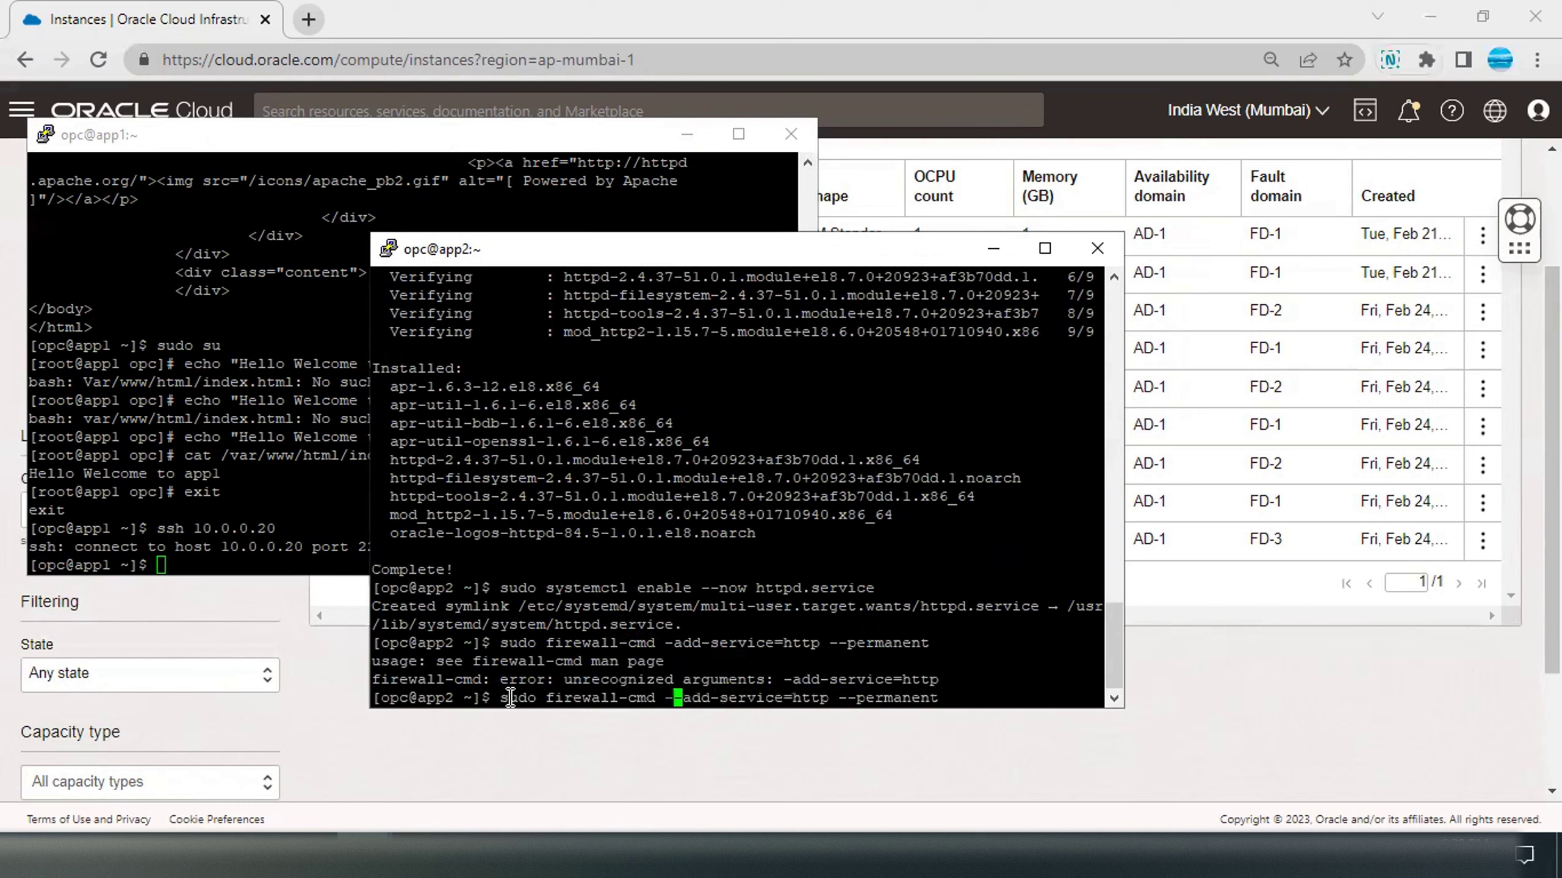
key("Return")
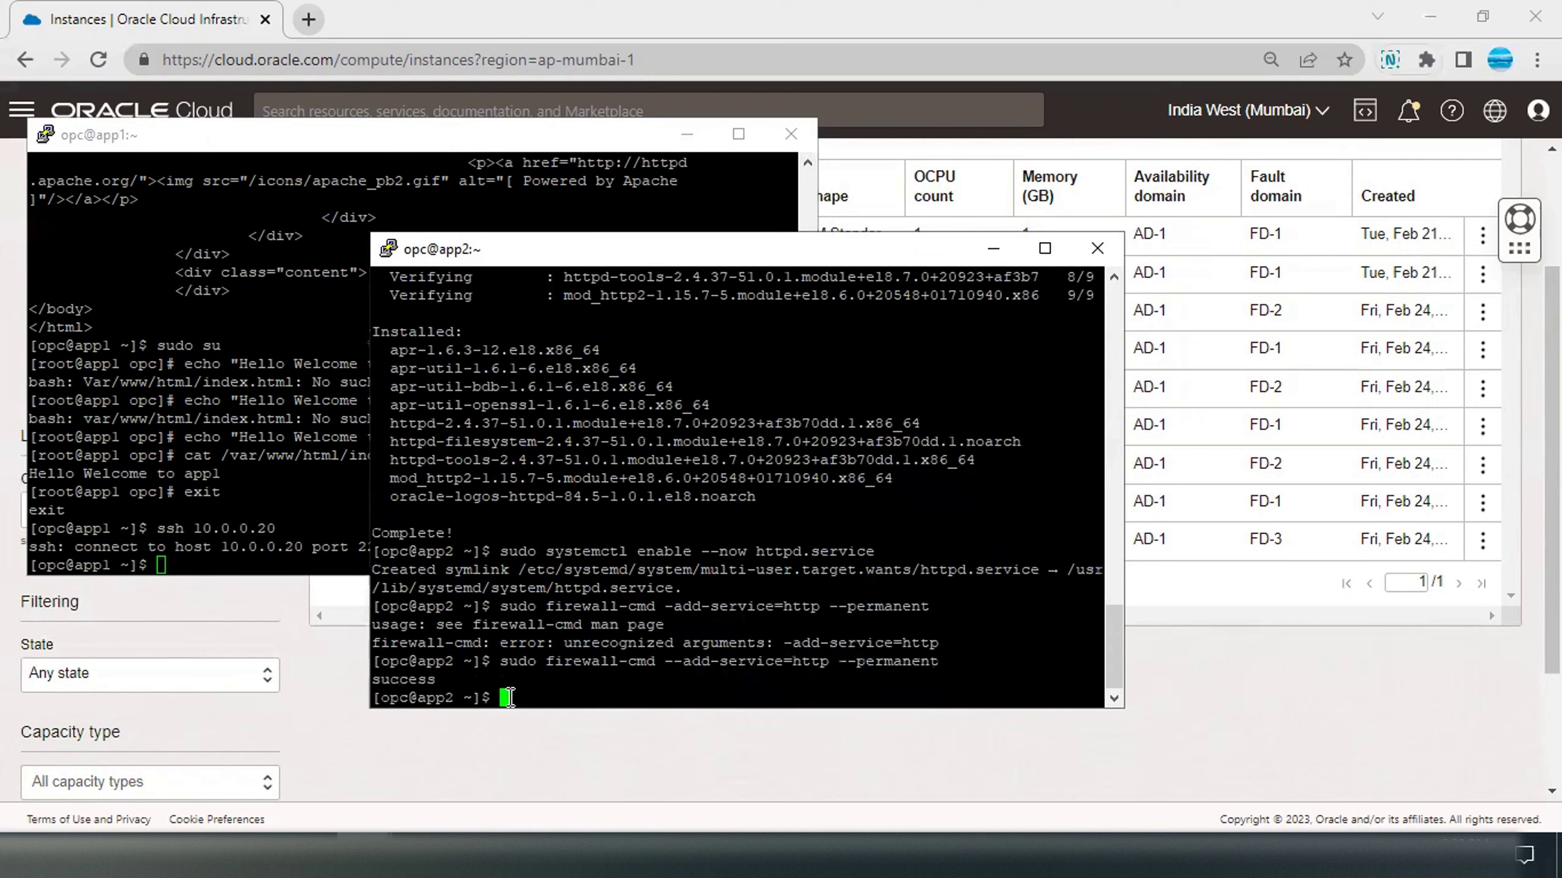
type("sudo firewall-cmd --reload")
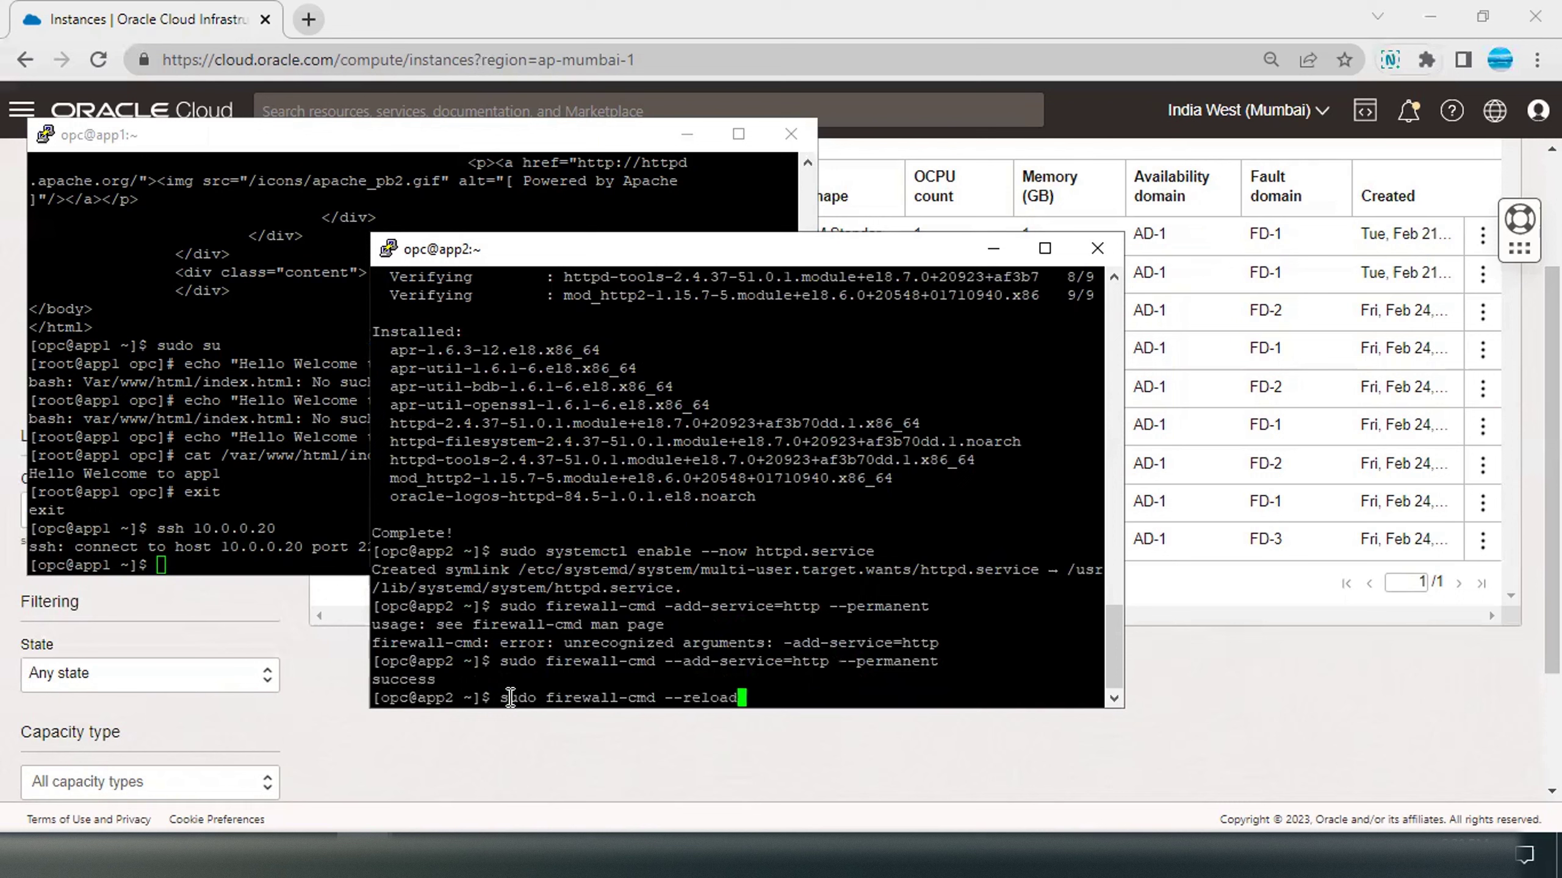
key("Return")
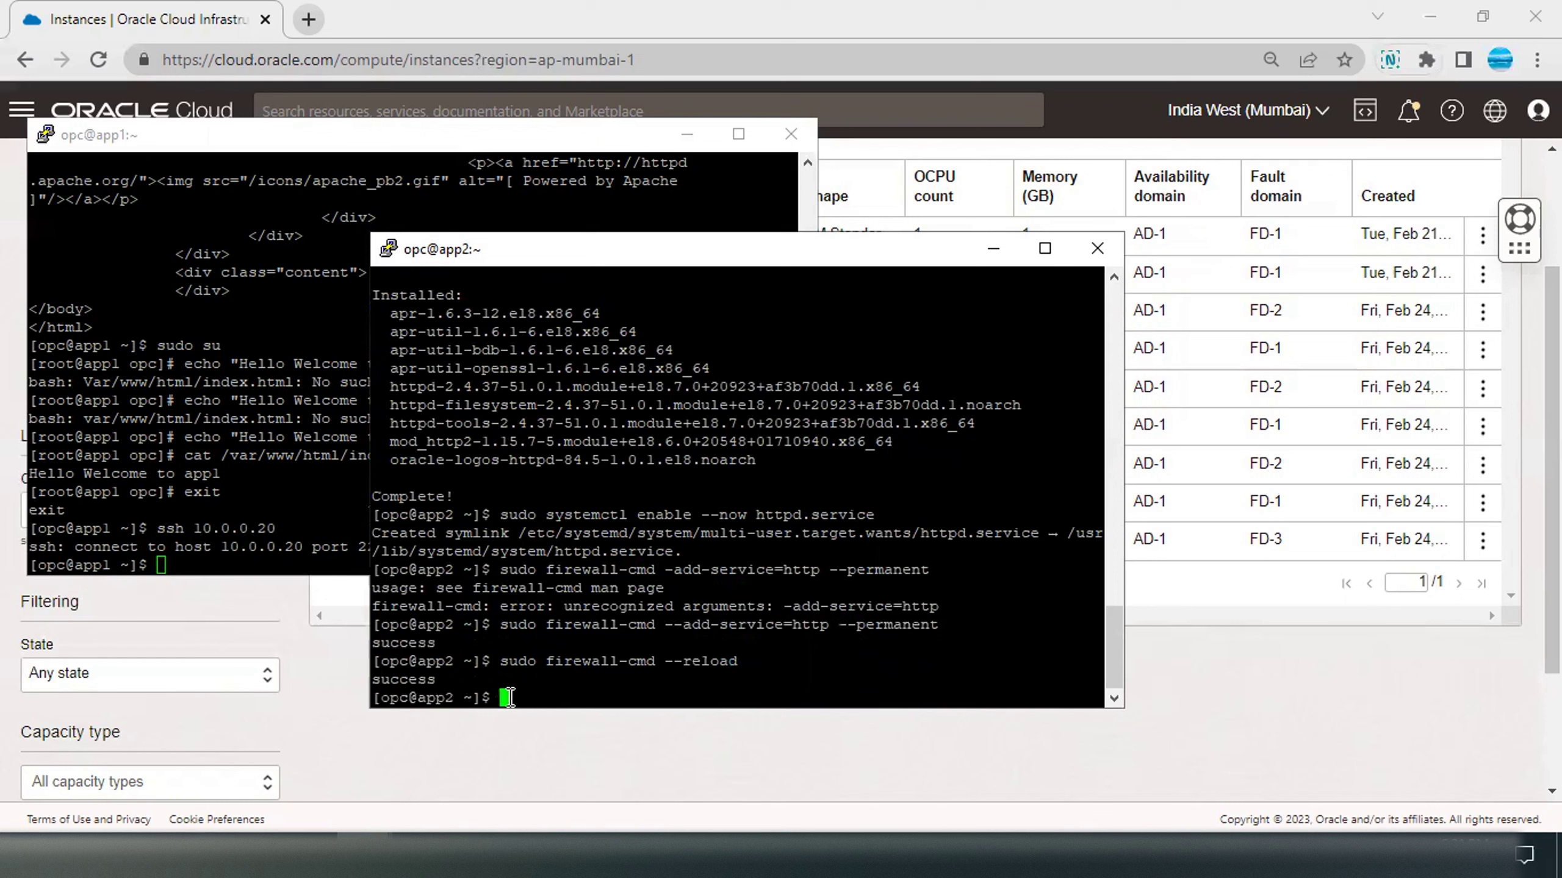
type("curl -L http://localhost")
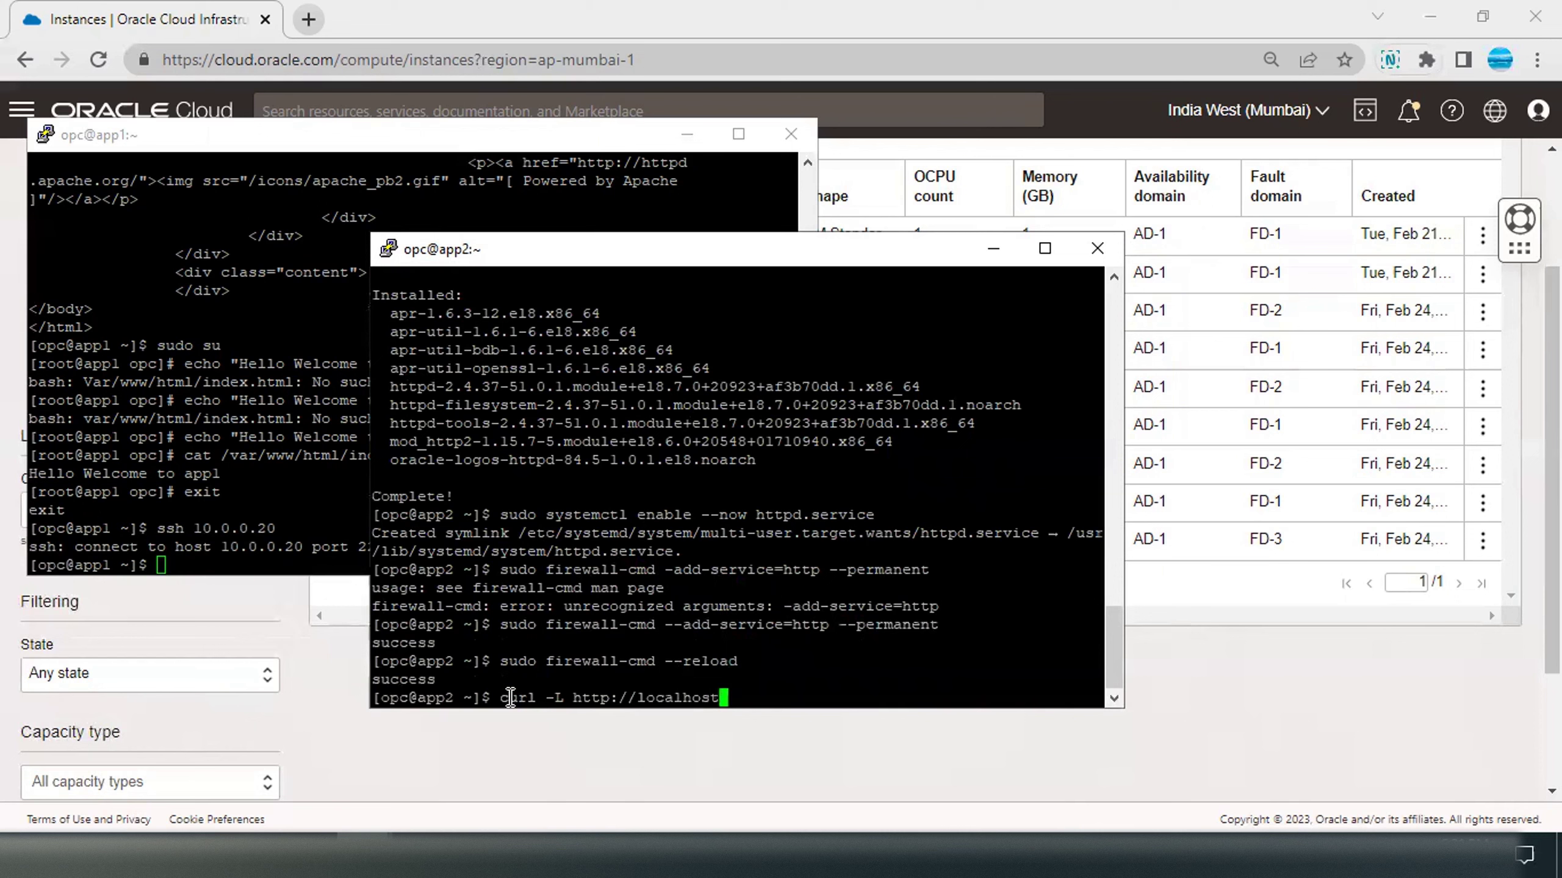
key("Return")
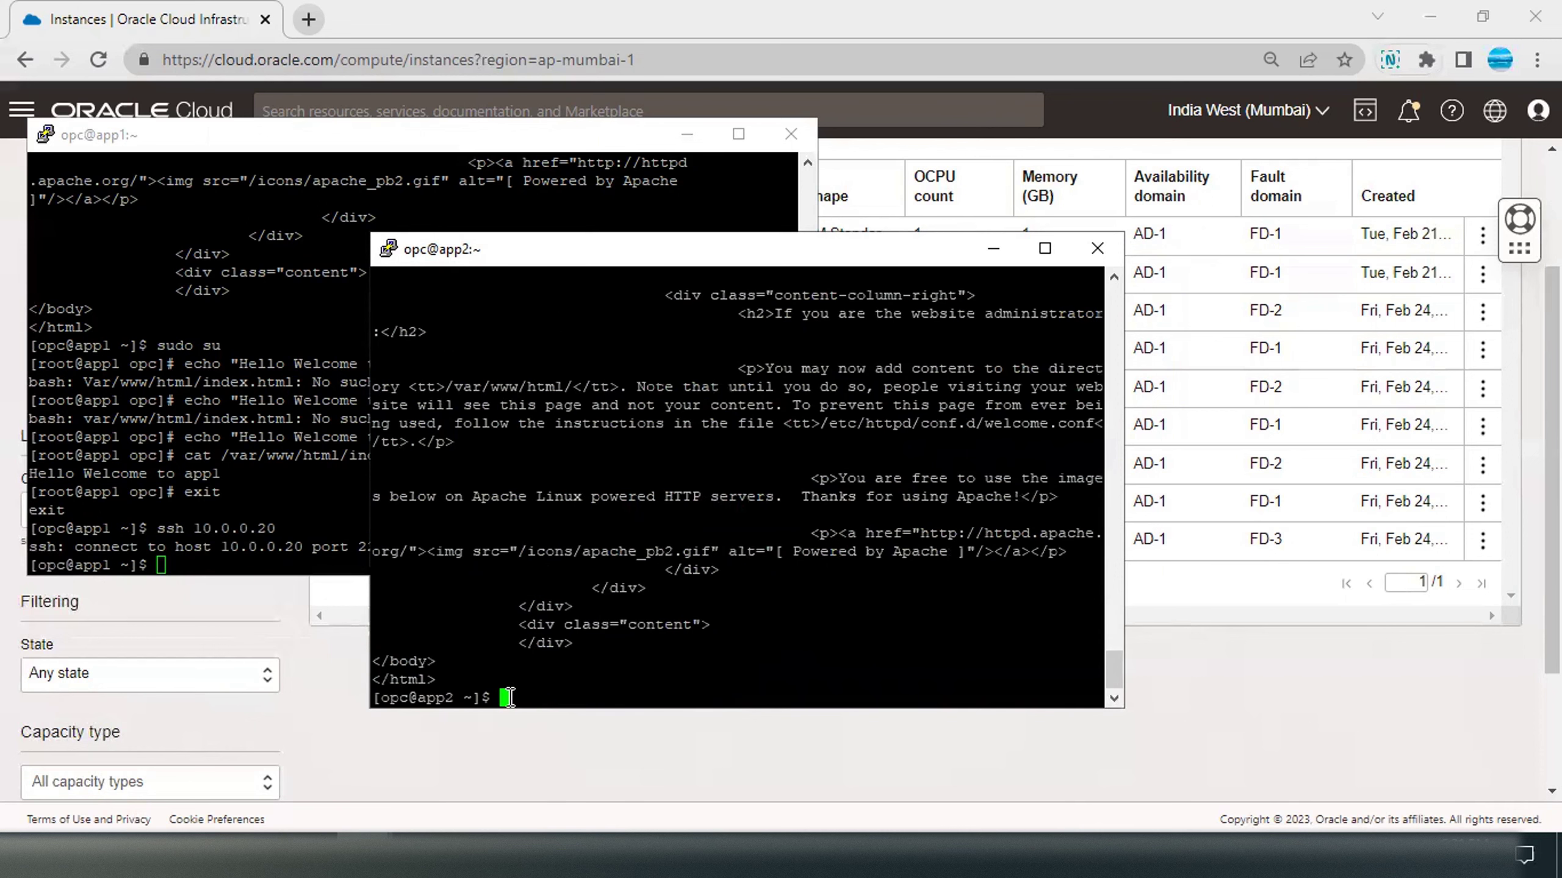
Step: Switch to a root shell on App2 and echo "Hello Welcoe to $HOSTNAME" into /var/www/html/index.html
type("sudo su")
key("Return")
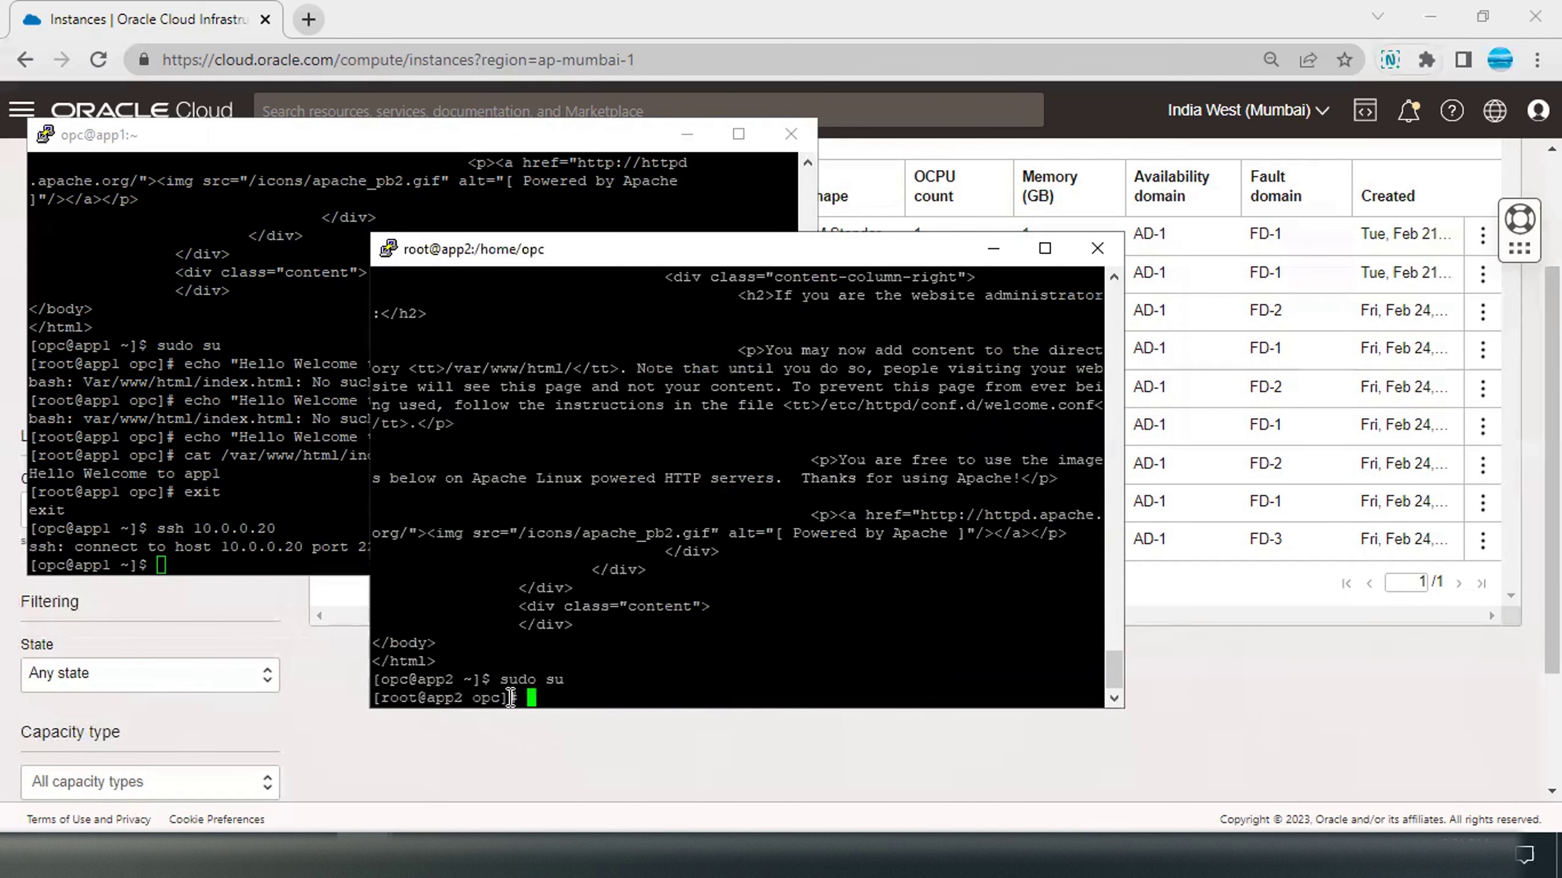
type("echo \"Hello Welcoe ")
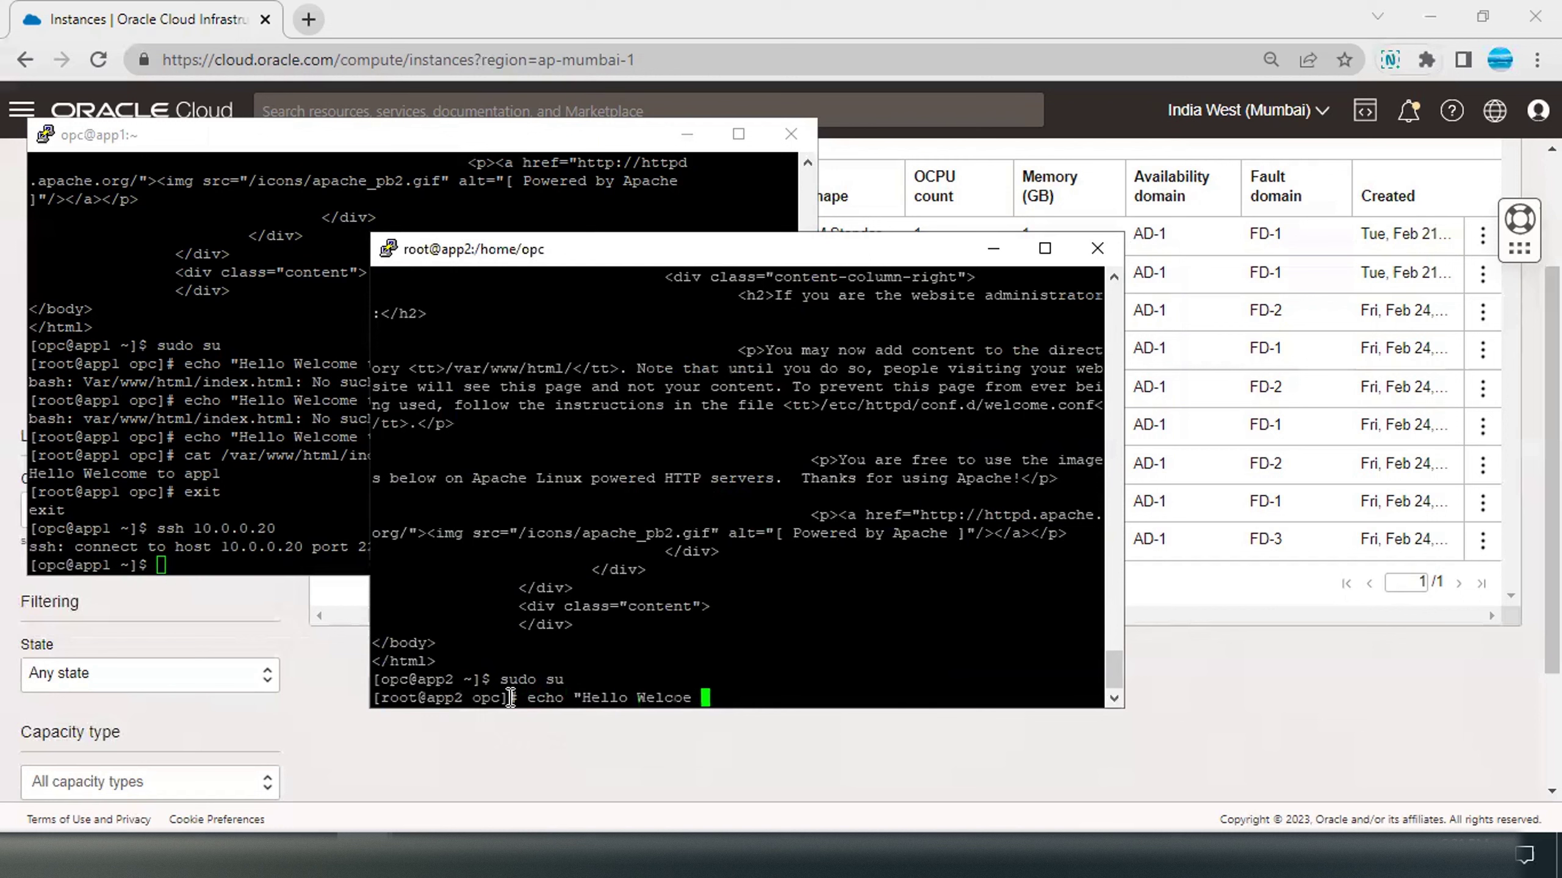
type("to $HOSTNAME\"")
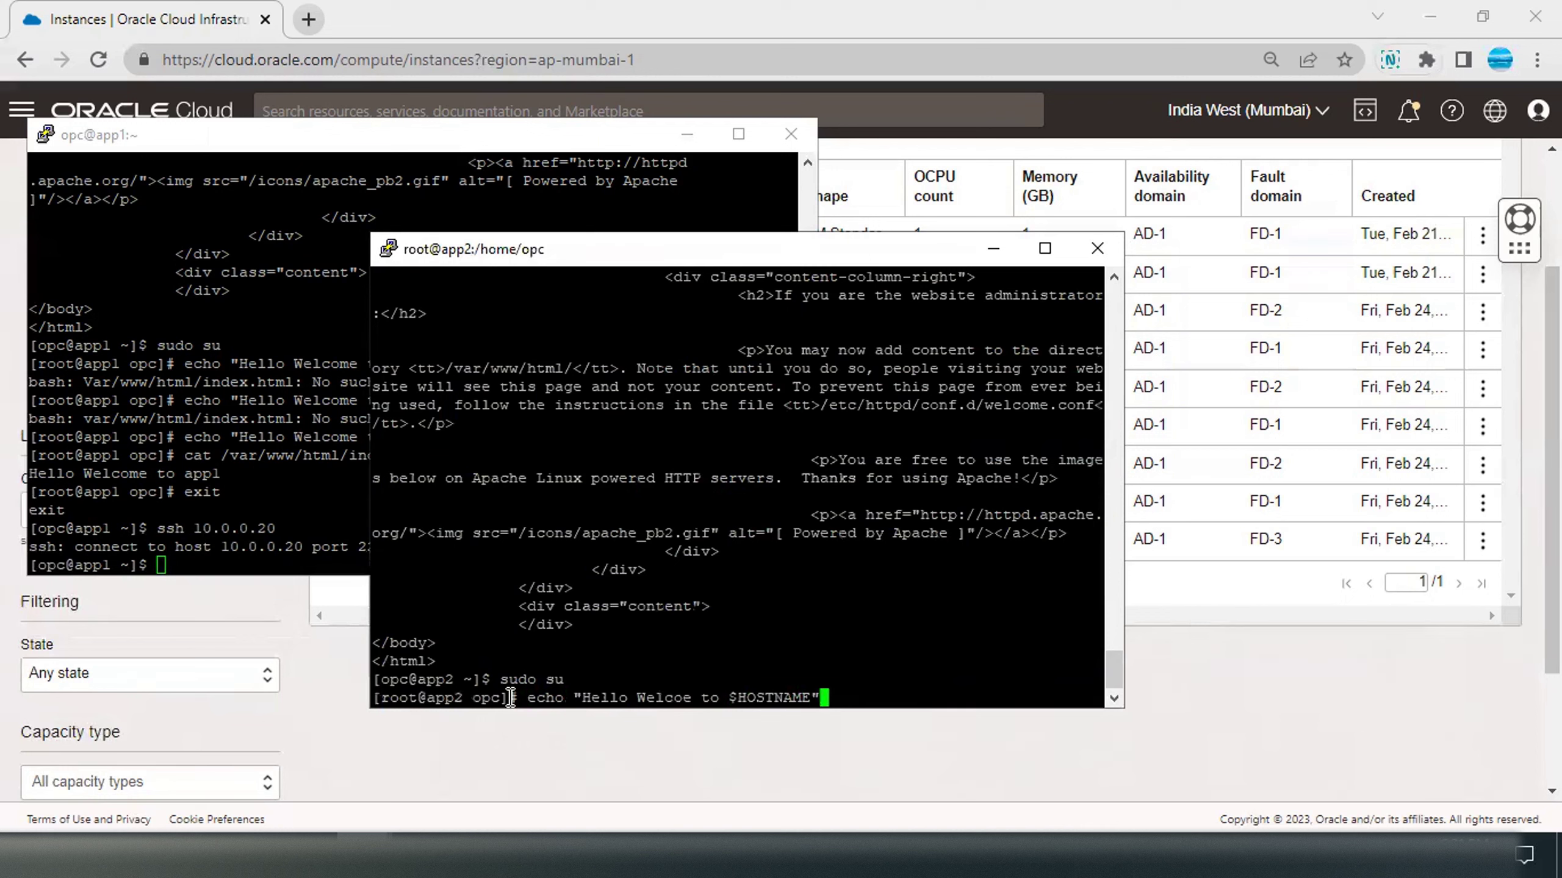
type(">/var/www/html/index.html")
key("Return")
Step: Try to display the welcome page on App2 with cat /var/wwww/html/index.html
type("cat ")
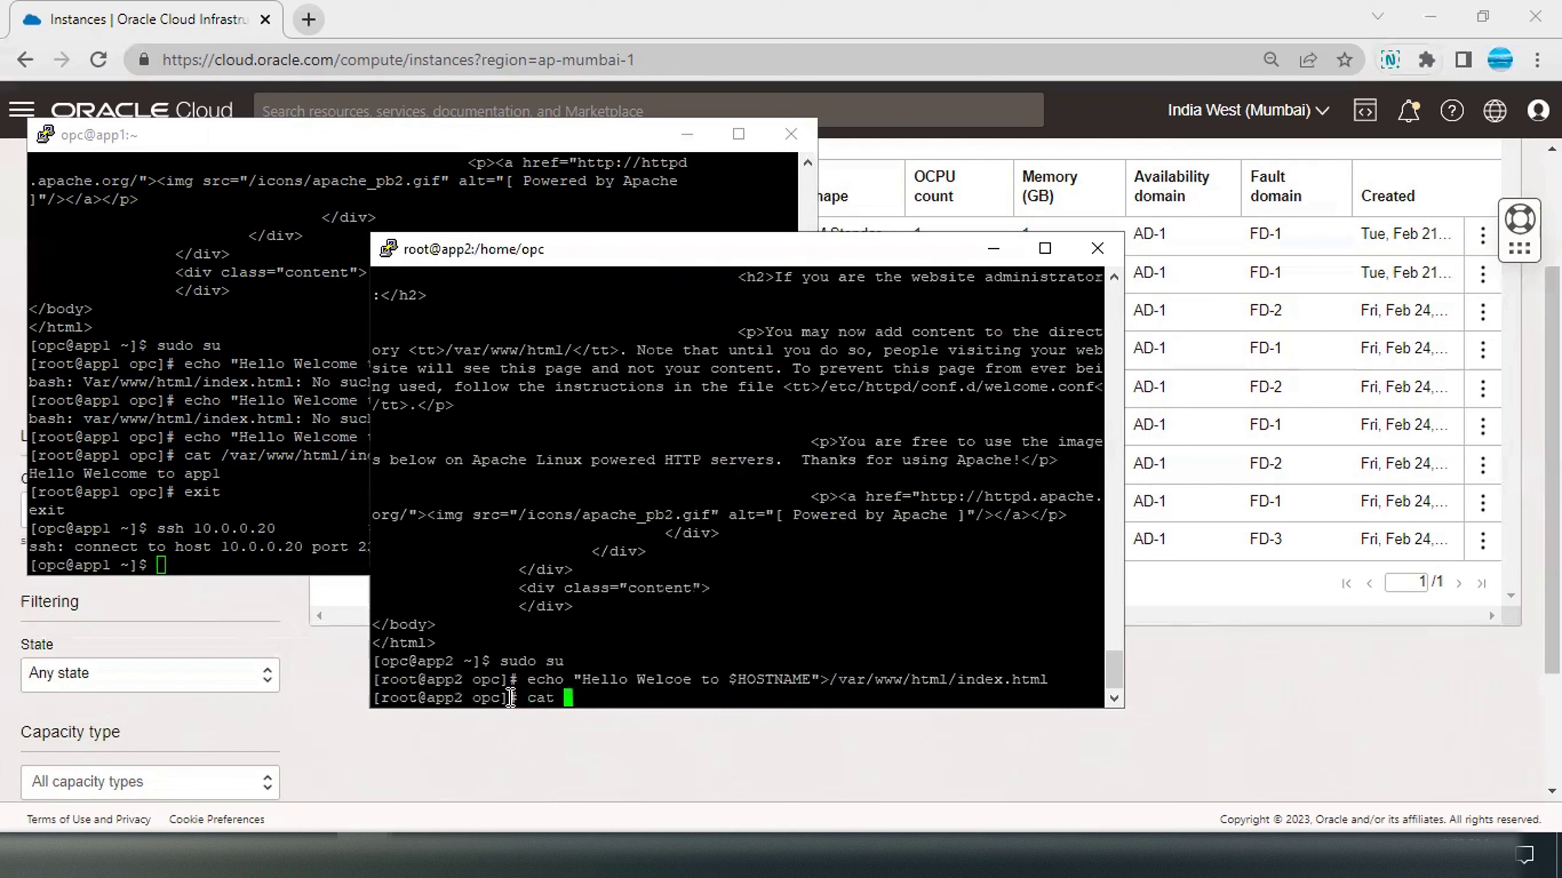
type("/var/wwww/html/index.html")
key("Return")
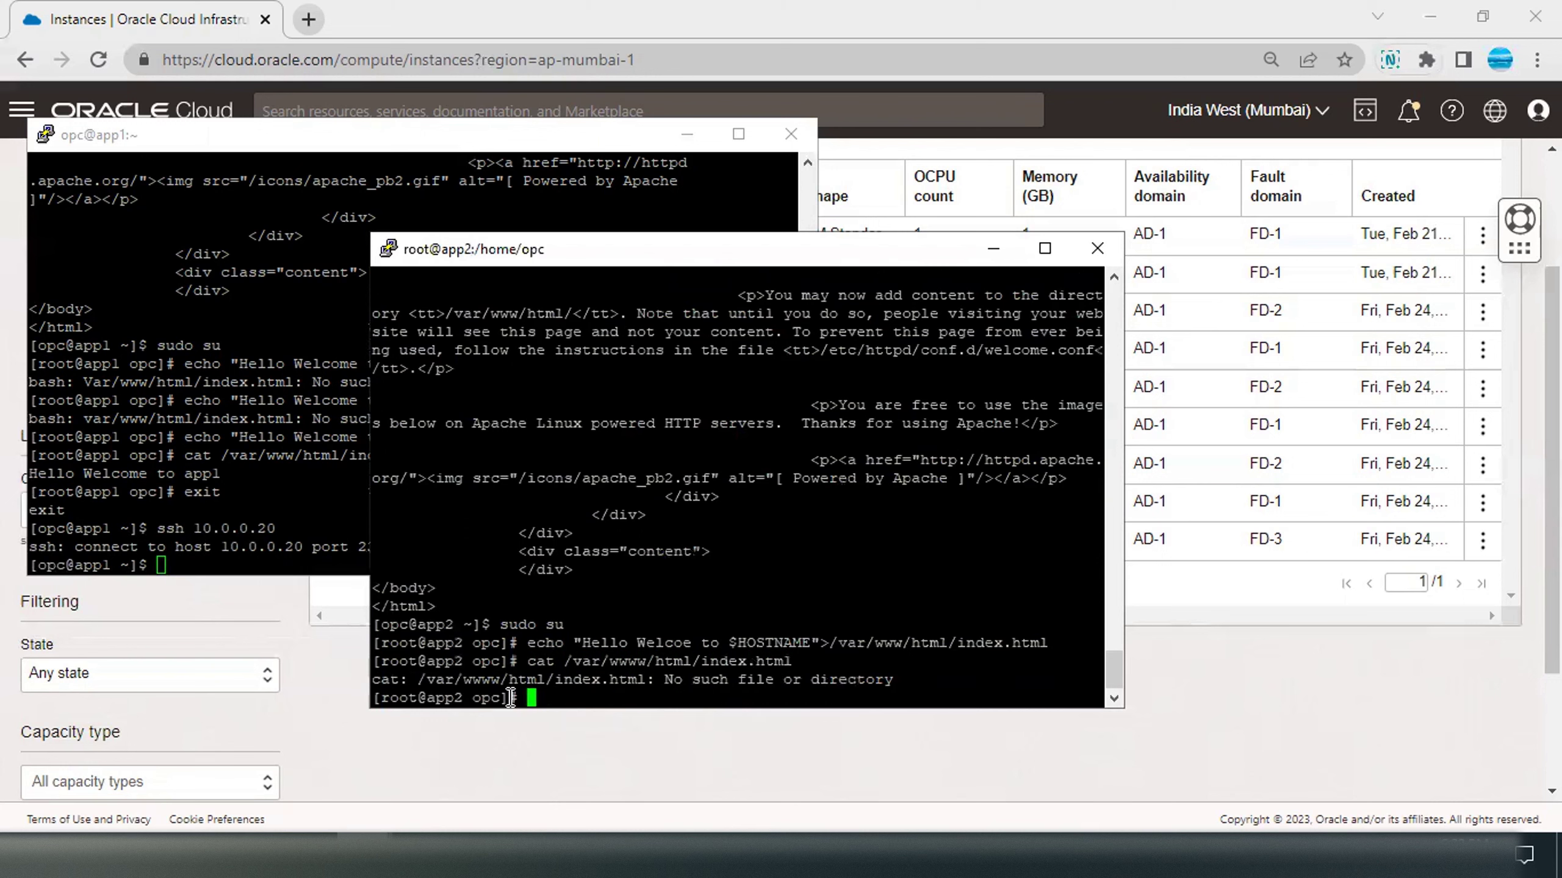
Step: Correct the path to /var/www/html/index.html in the cat command and display the page's contents
key("Up")
key("Left")
key("Left")
key("Left")
key("Left")
key("Left")
key("Left")
key("Left")
key("Left")
key("Left")
key("Left")
key("Left")
key("Left")
key("Left")
key("Left")
key("Left")
key("Left")
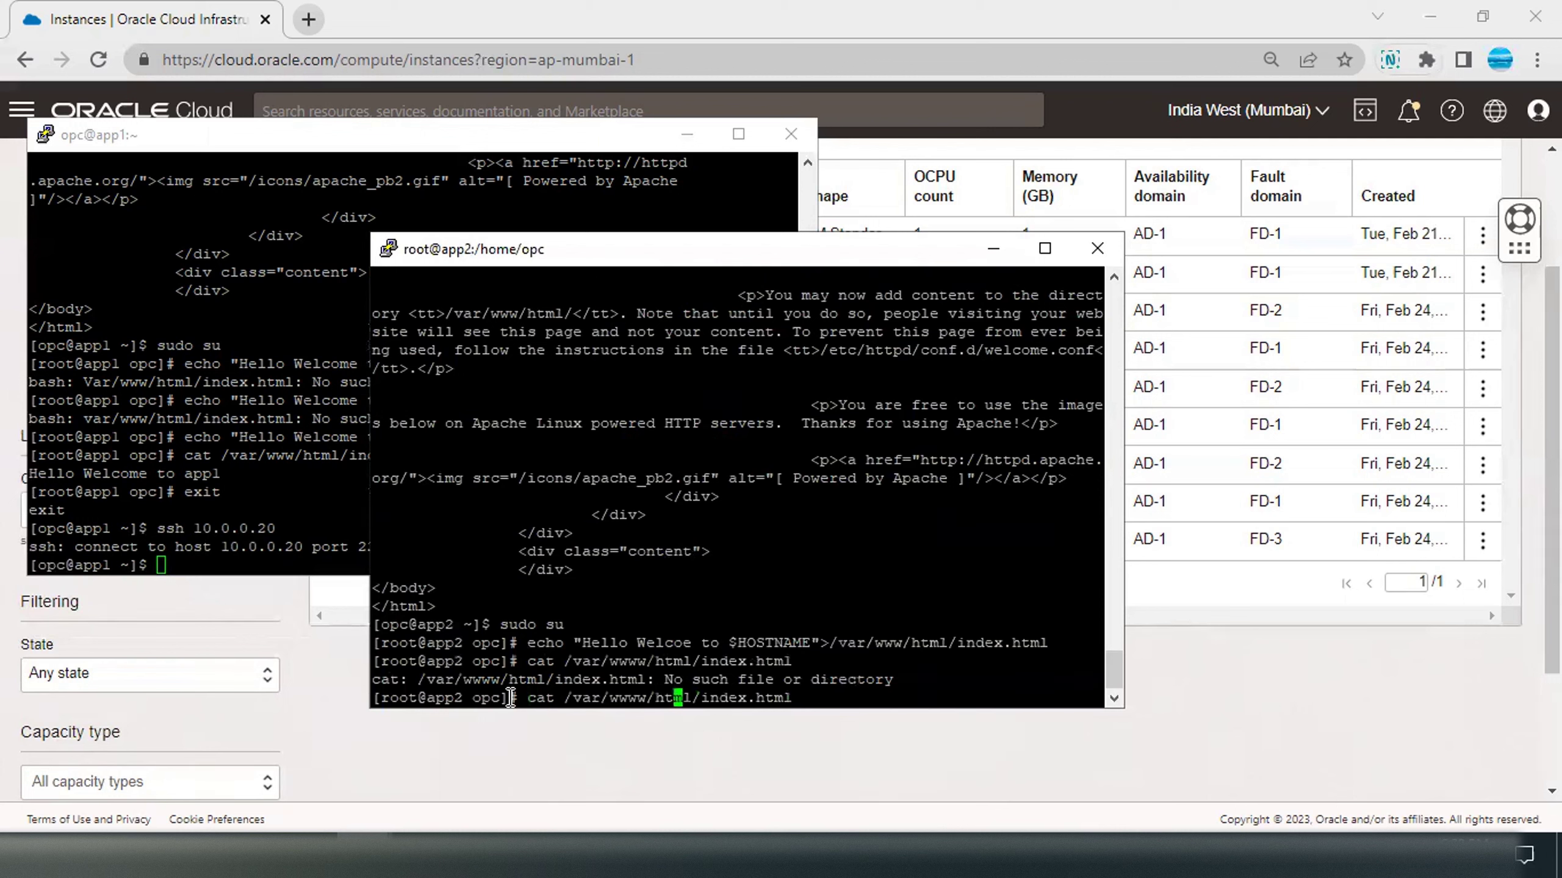
key("BackSpace")
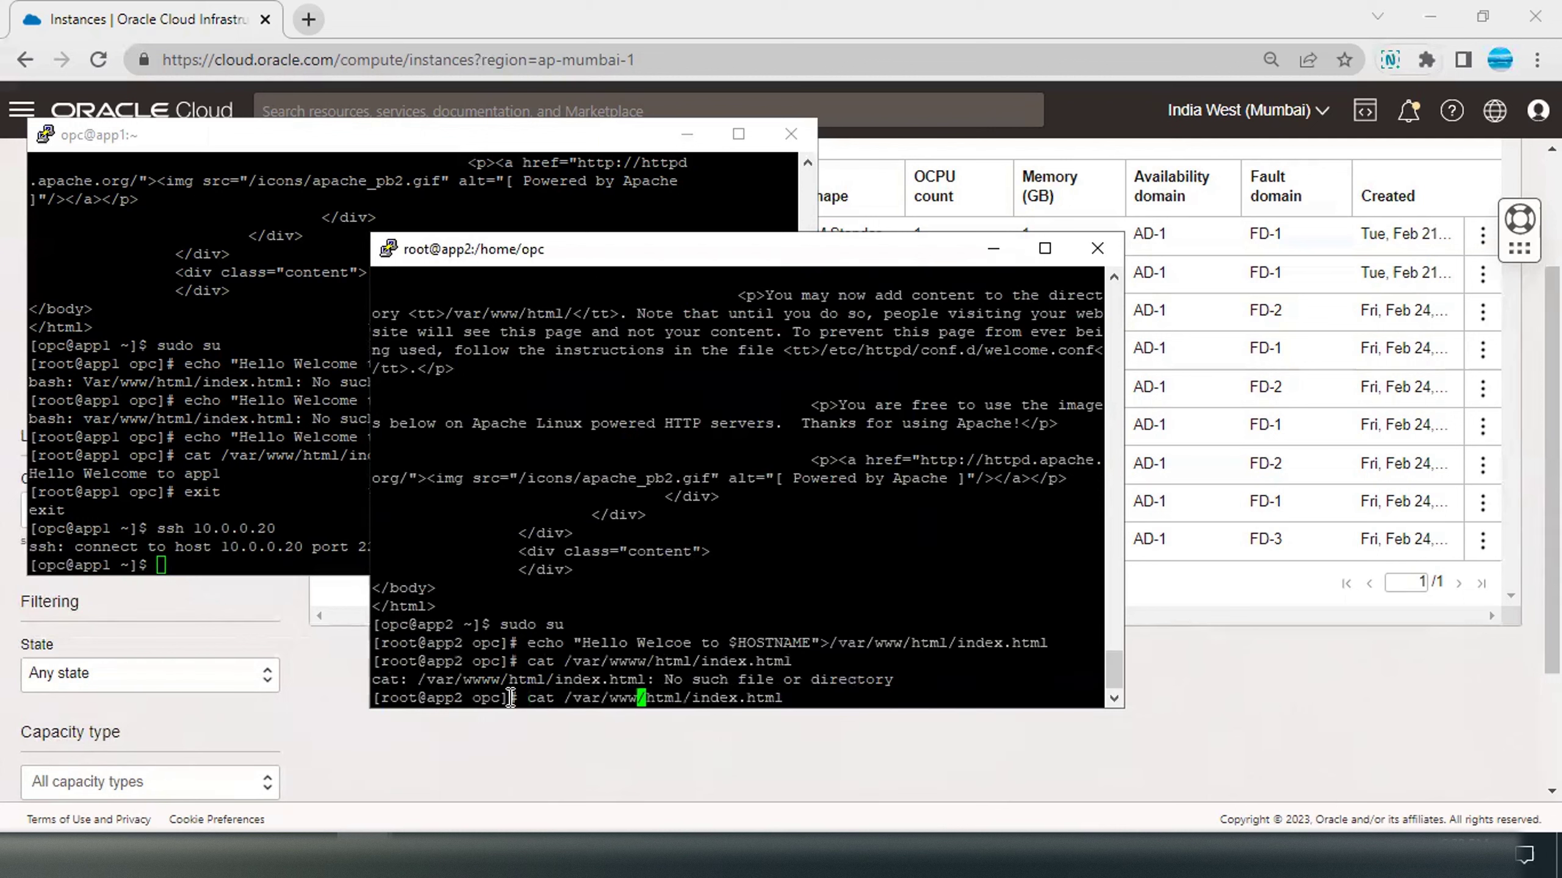
key("Return")
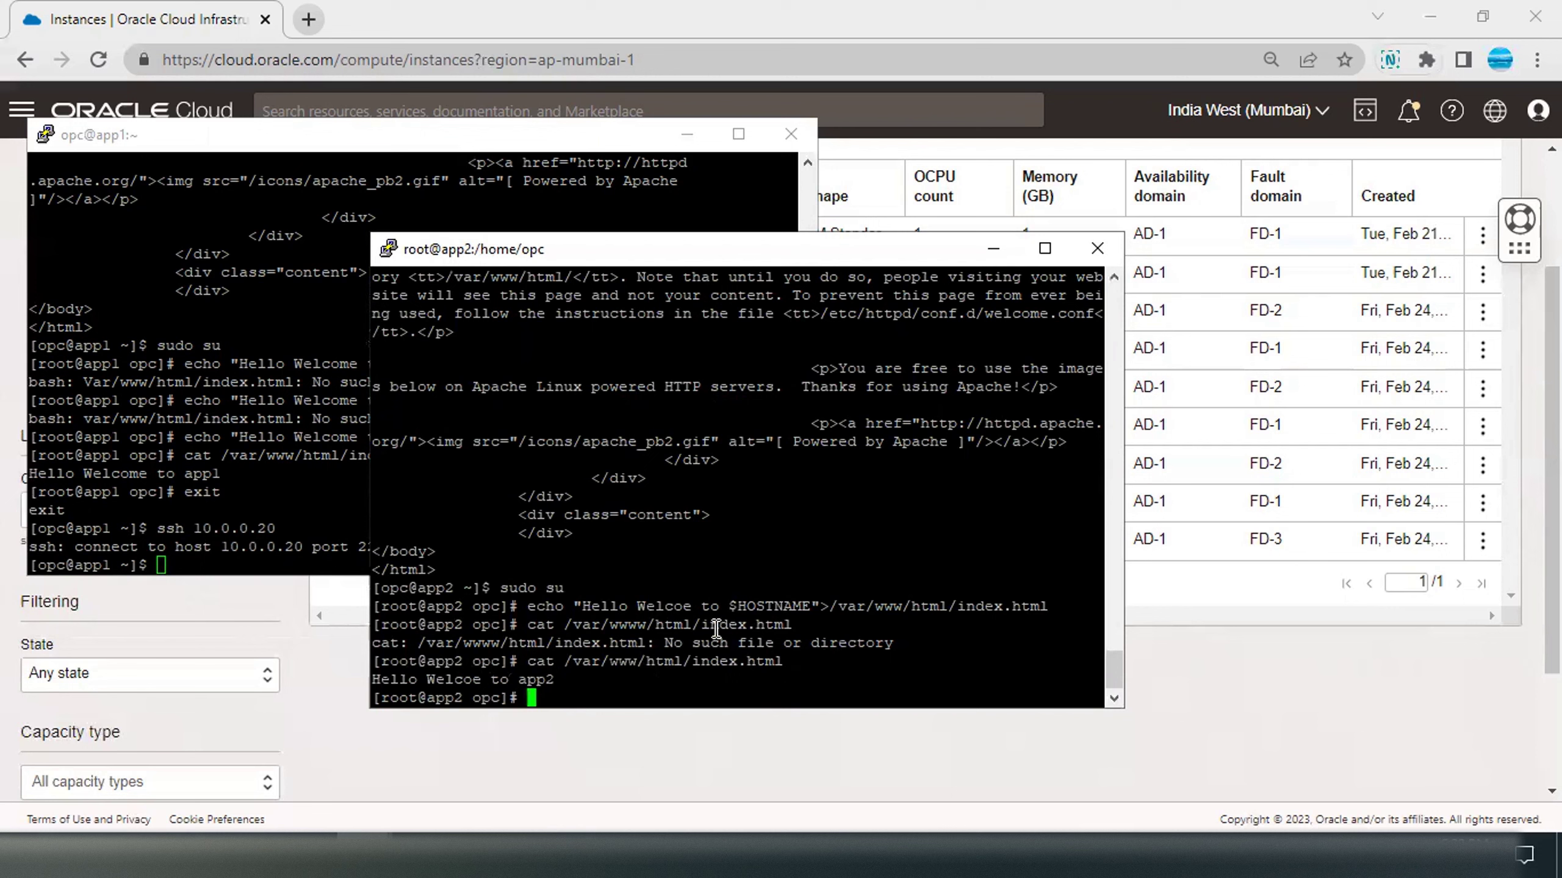
Step: Minimize both terminal windows and open the Load Balancers list under Networking in the Oracle Cloud console
left_click(993, 259)
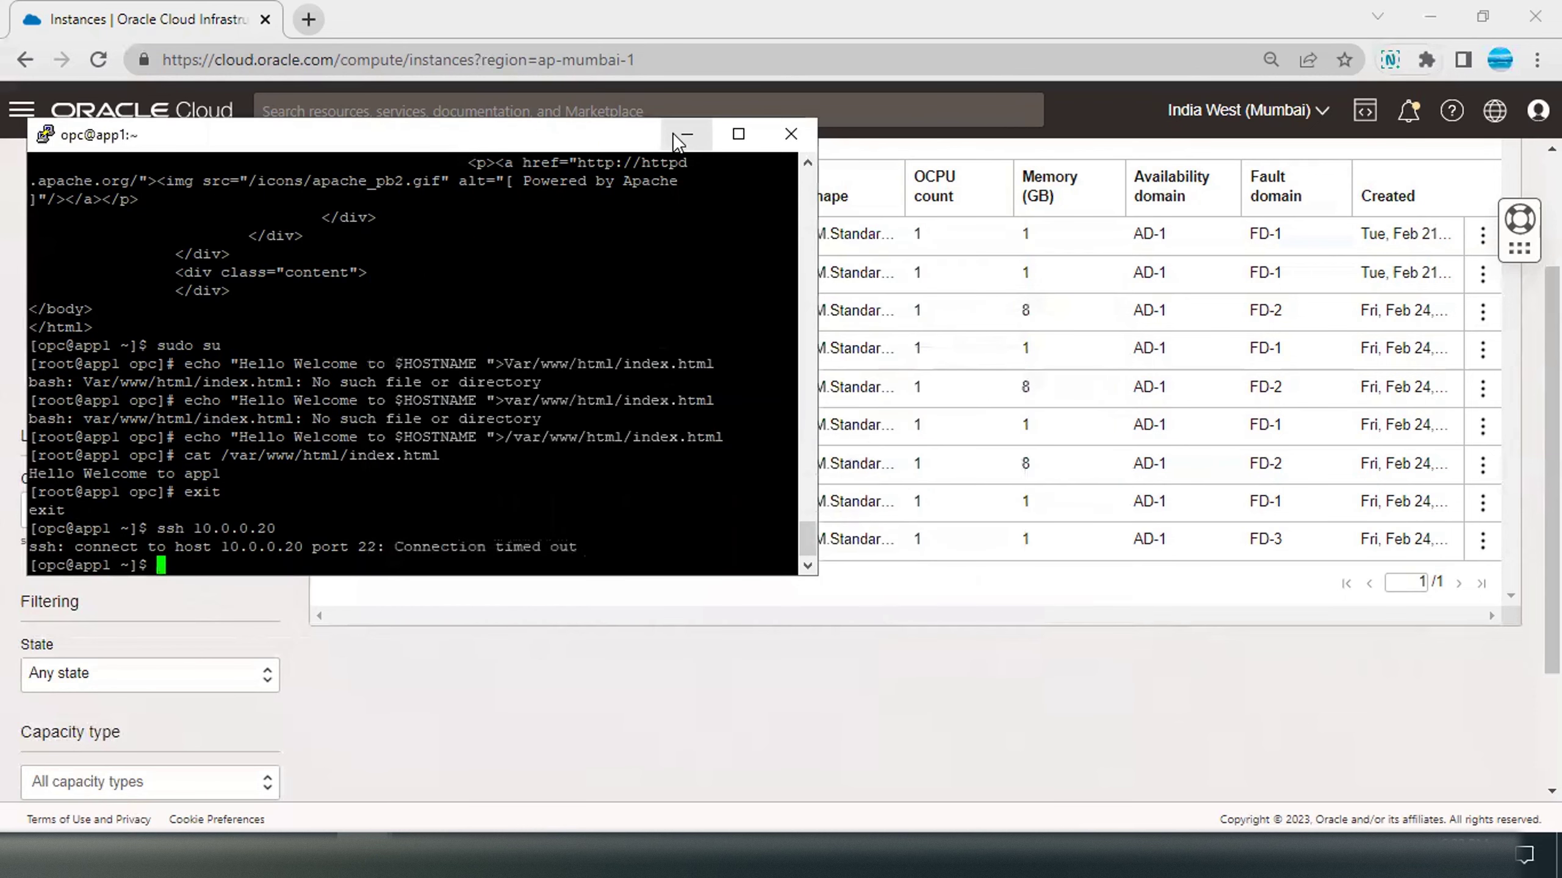
left_click(686, 134)
left_click(19, 112)
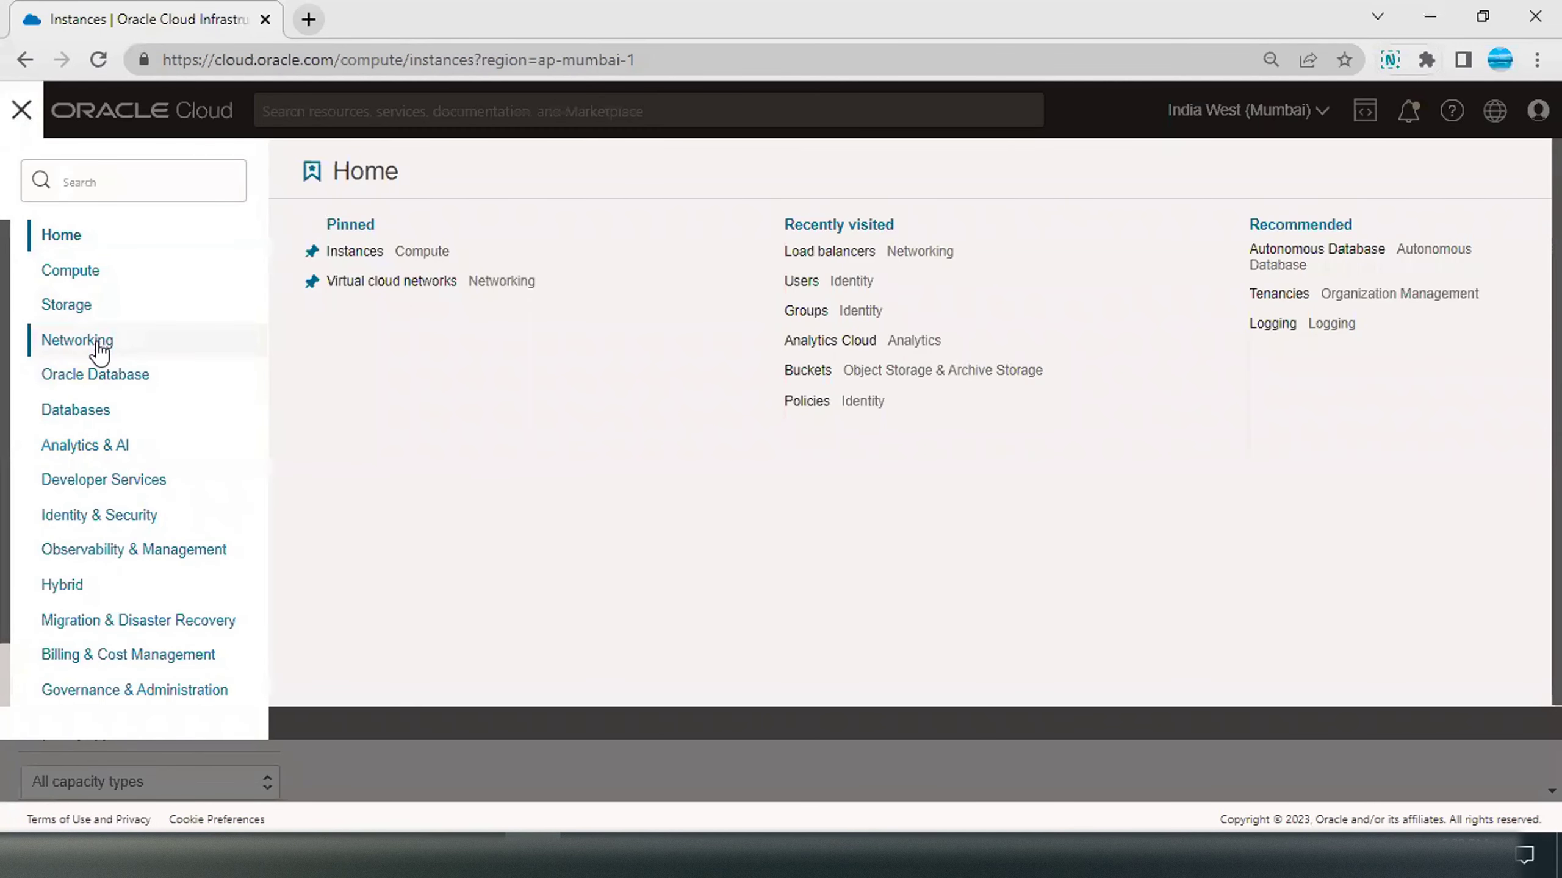
mouse_move(86, 345)
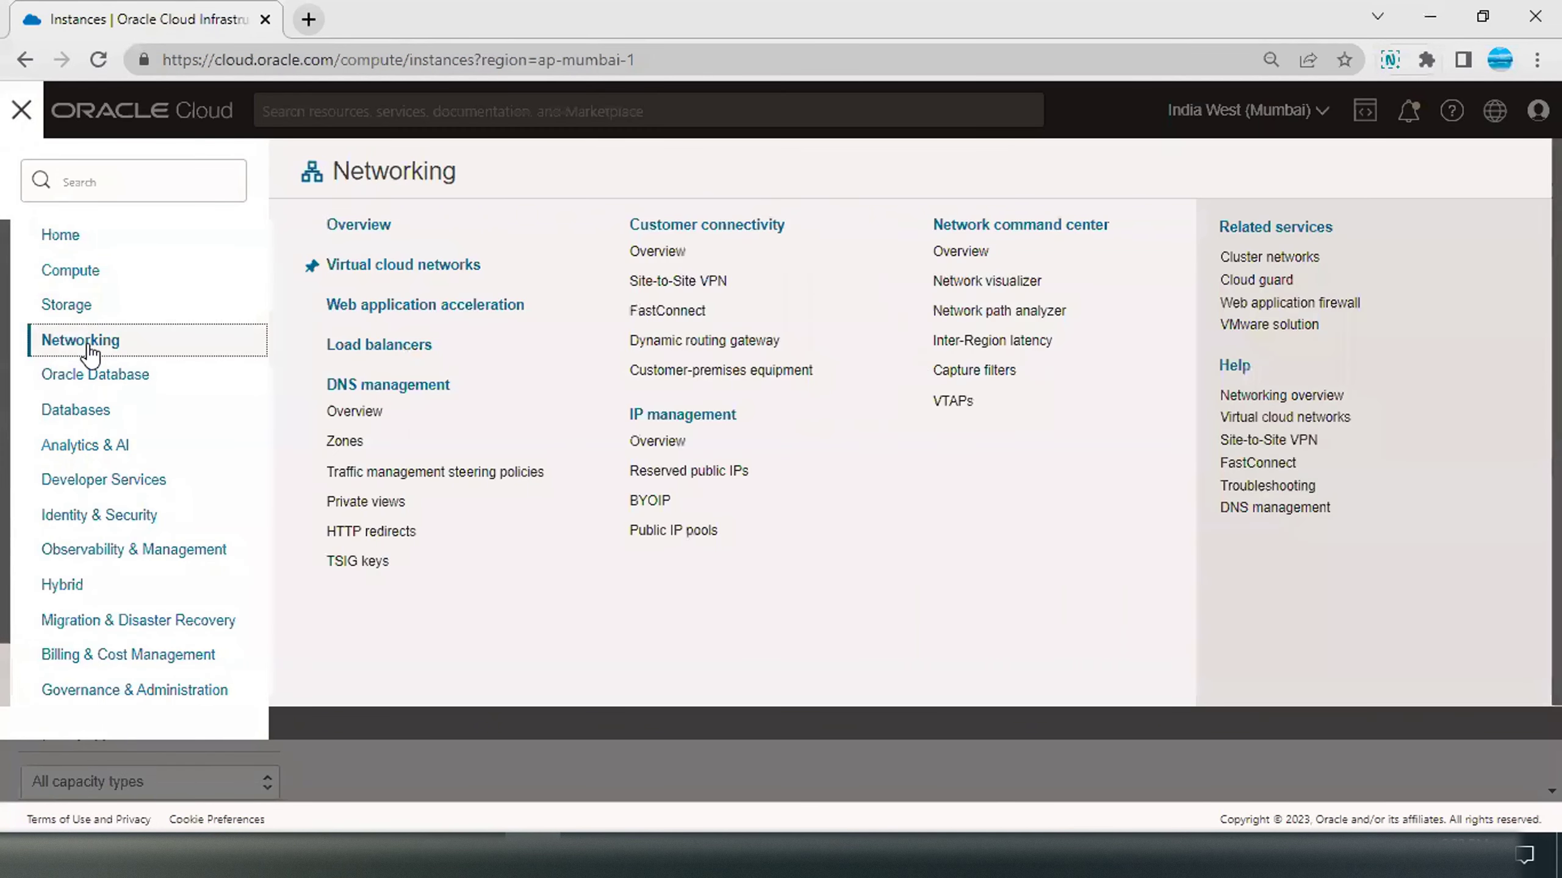
left_click(391, 356)
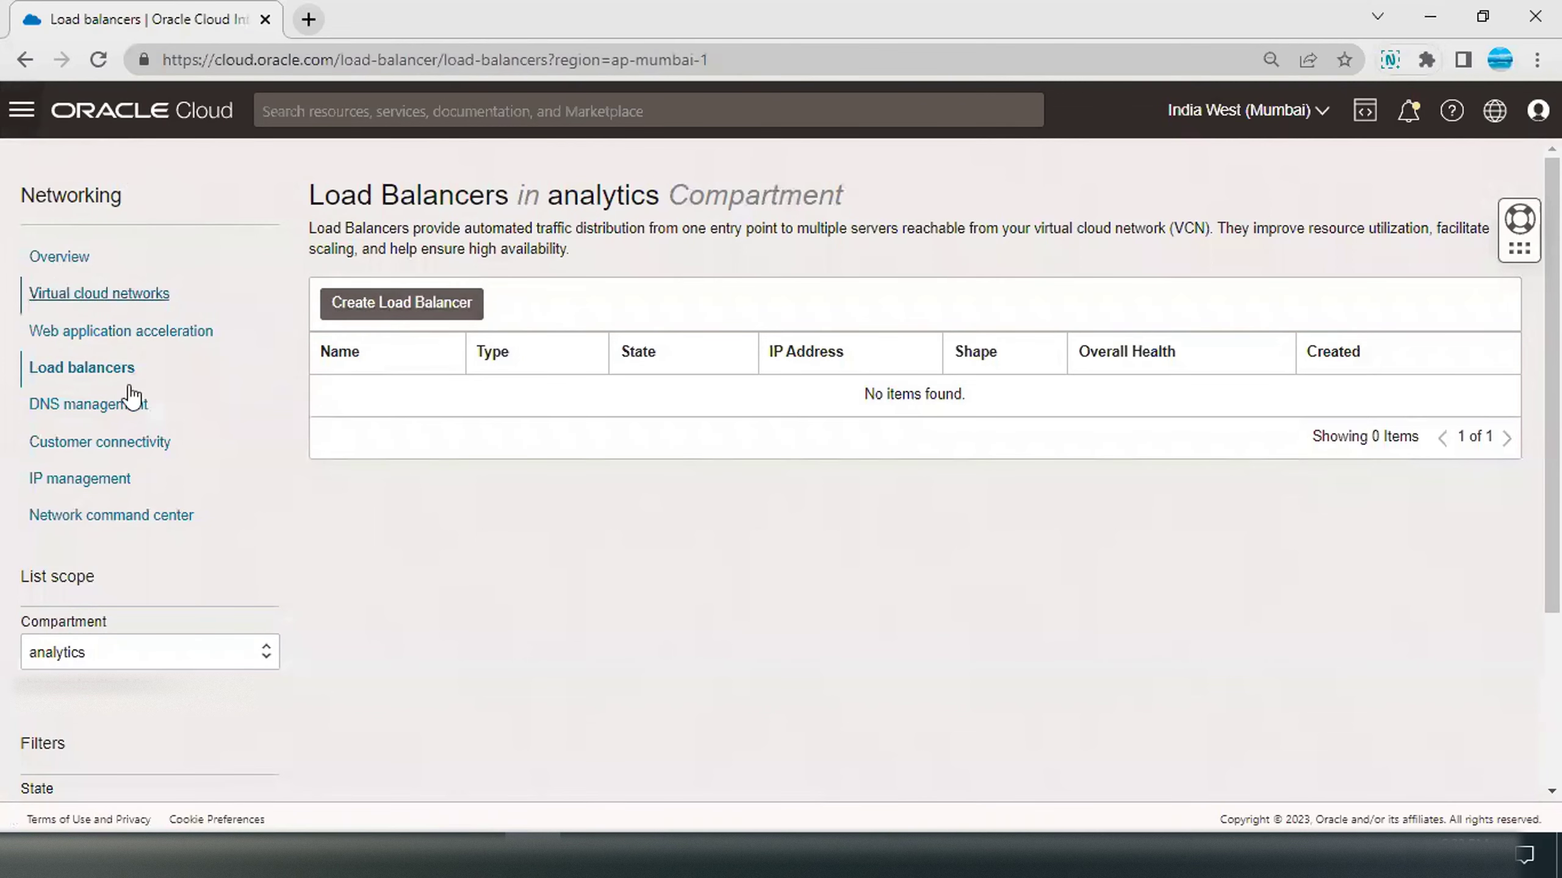
Step: Open the details of the vcnlab virtual cloud network and bring its subnets list into view
left_click(102, 294)
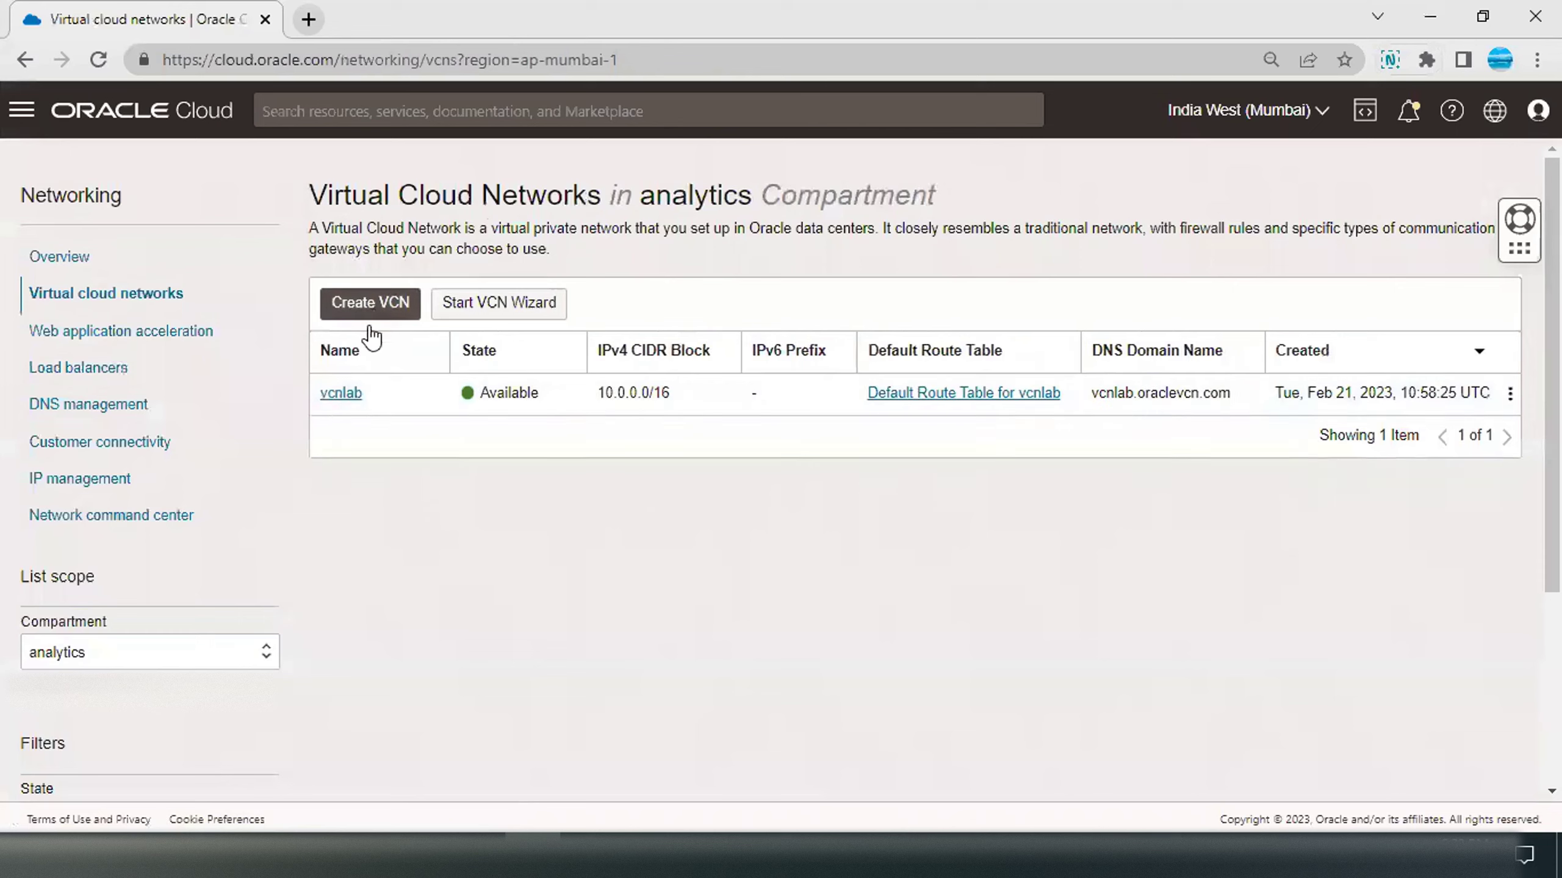
left_click(341, 393)
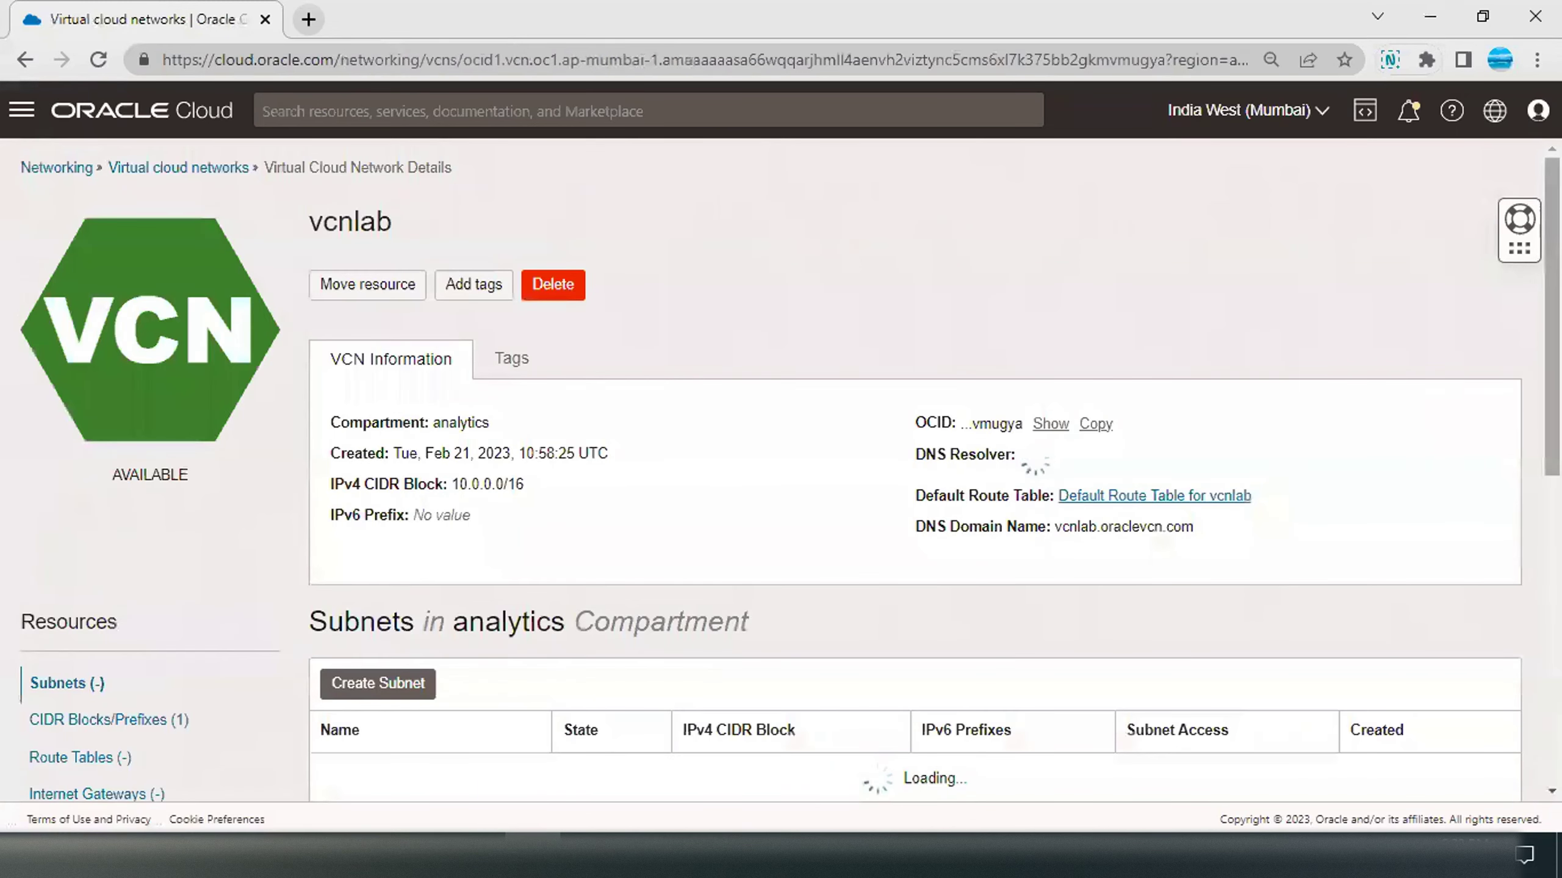
scroll(1447, 369, "down", 4)
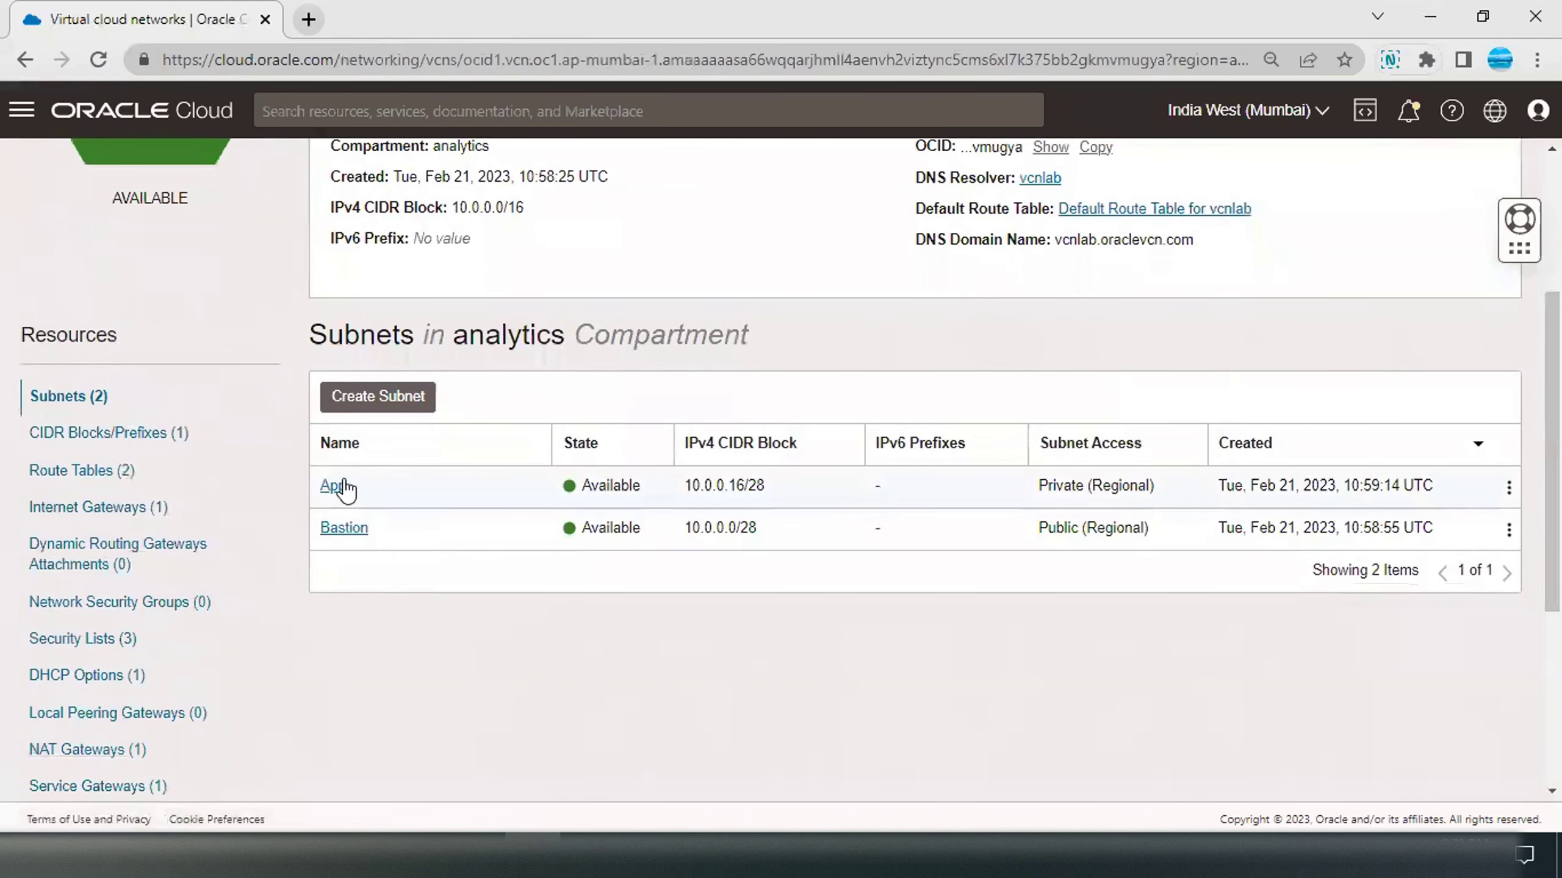
Step: Create a regional subnet named Front End -LB with IPv4 CIDR block 10.0.0.32/28 and refresh the page to check the subnets list
left_click(397, 407)
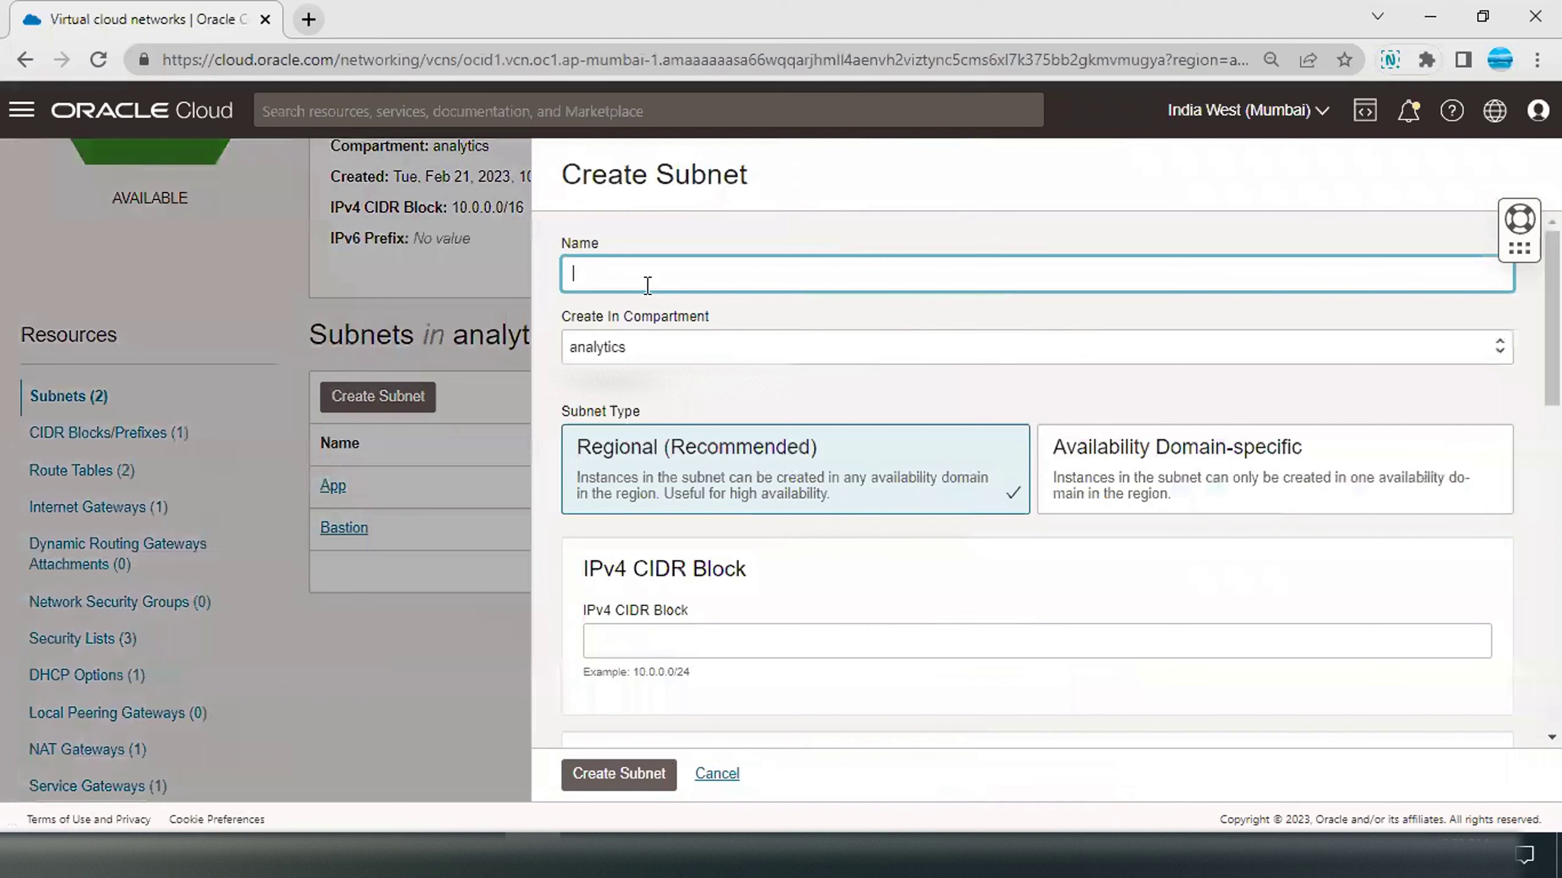
type("Front End -LB")
left_click(782, 634)
type("1")
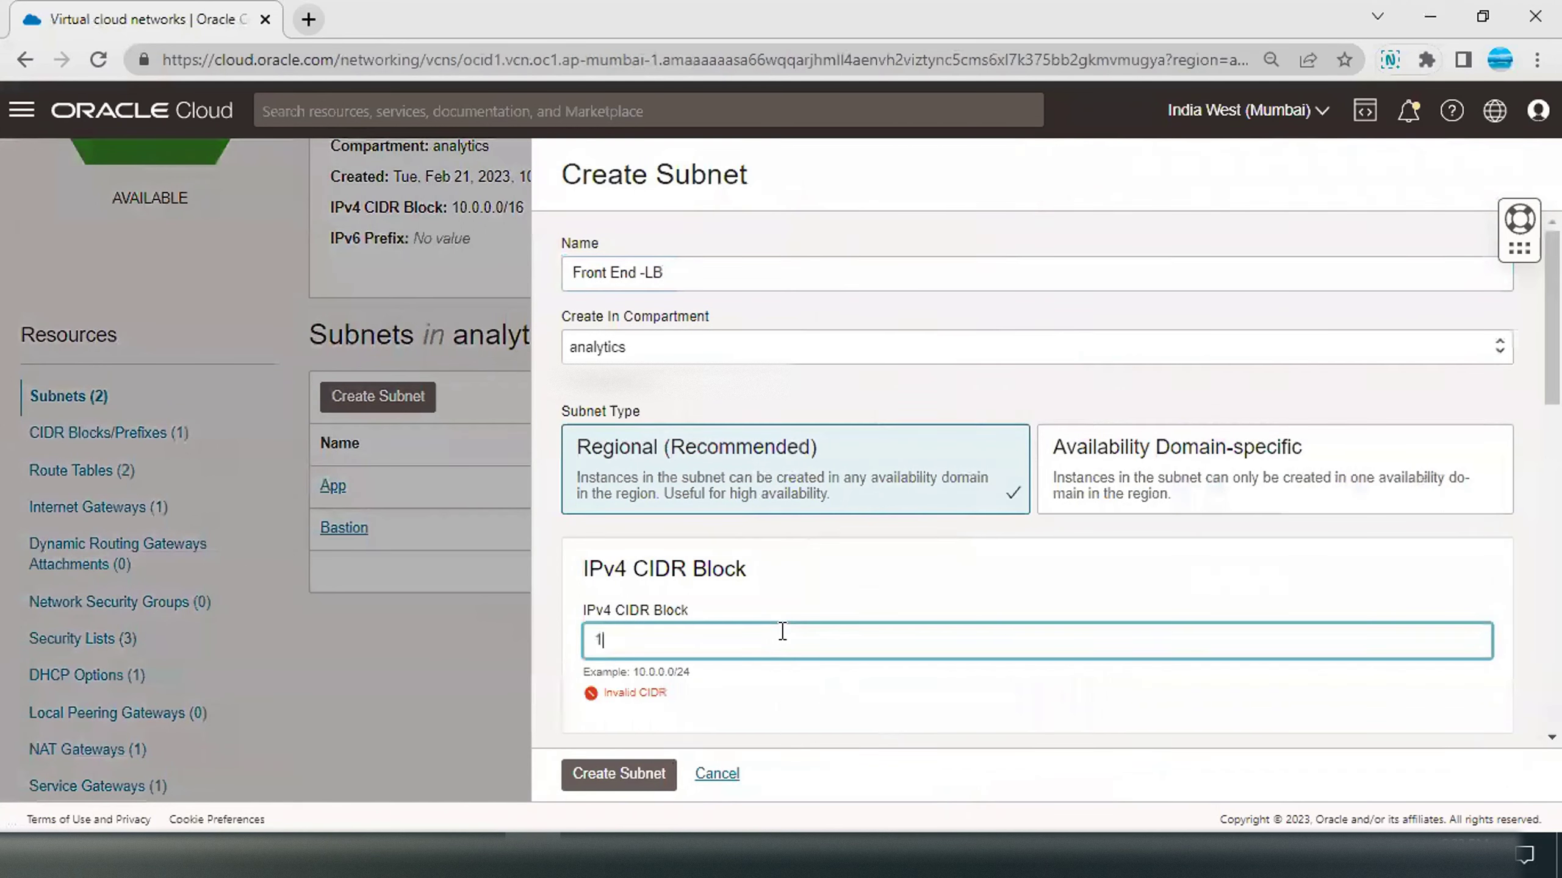
type("0.0.0.32/28")
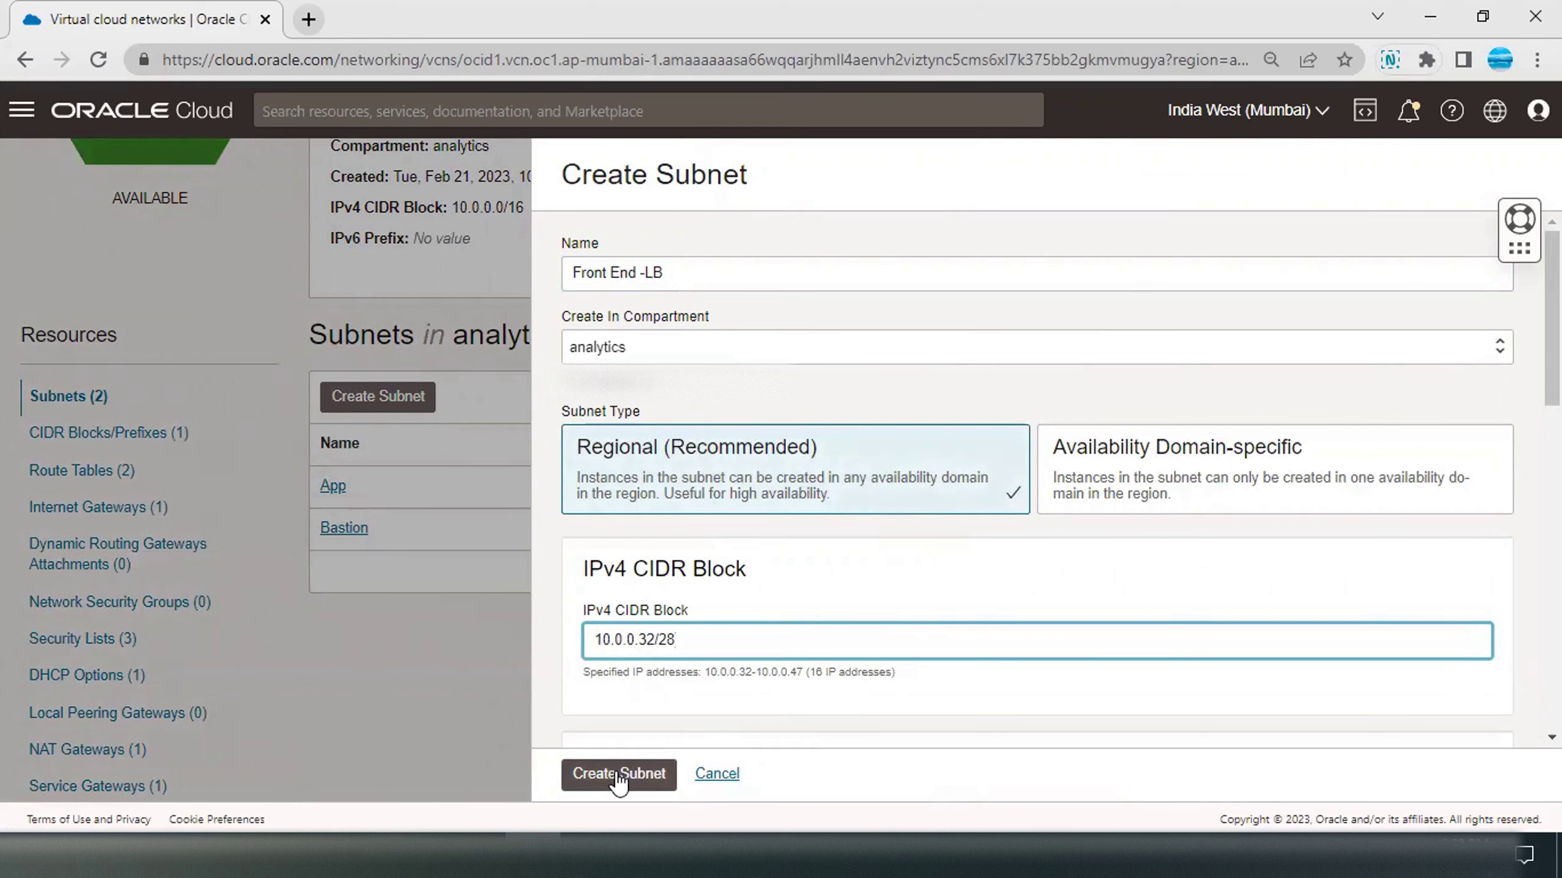
left_click(615, 777)
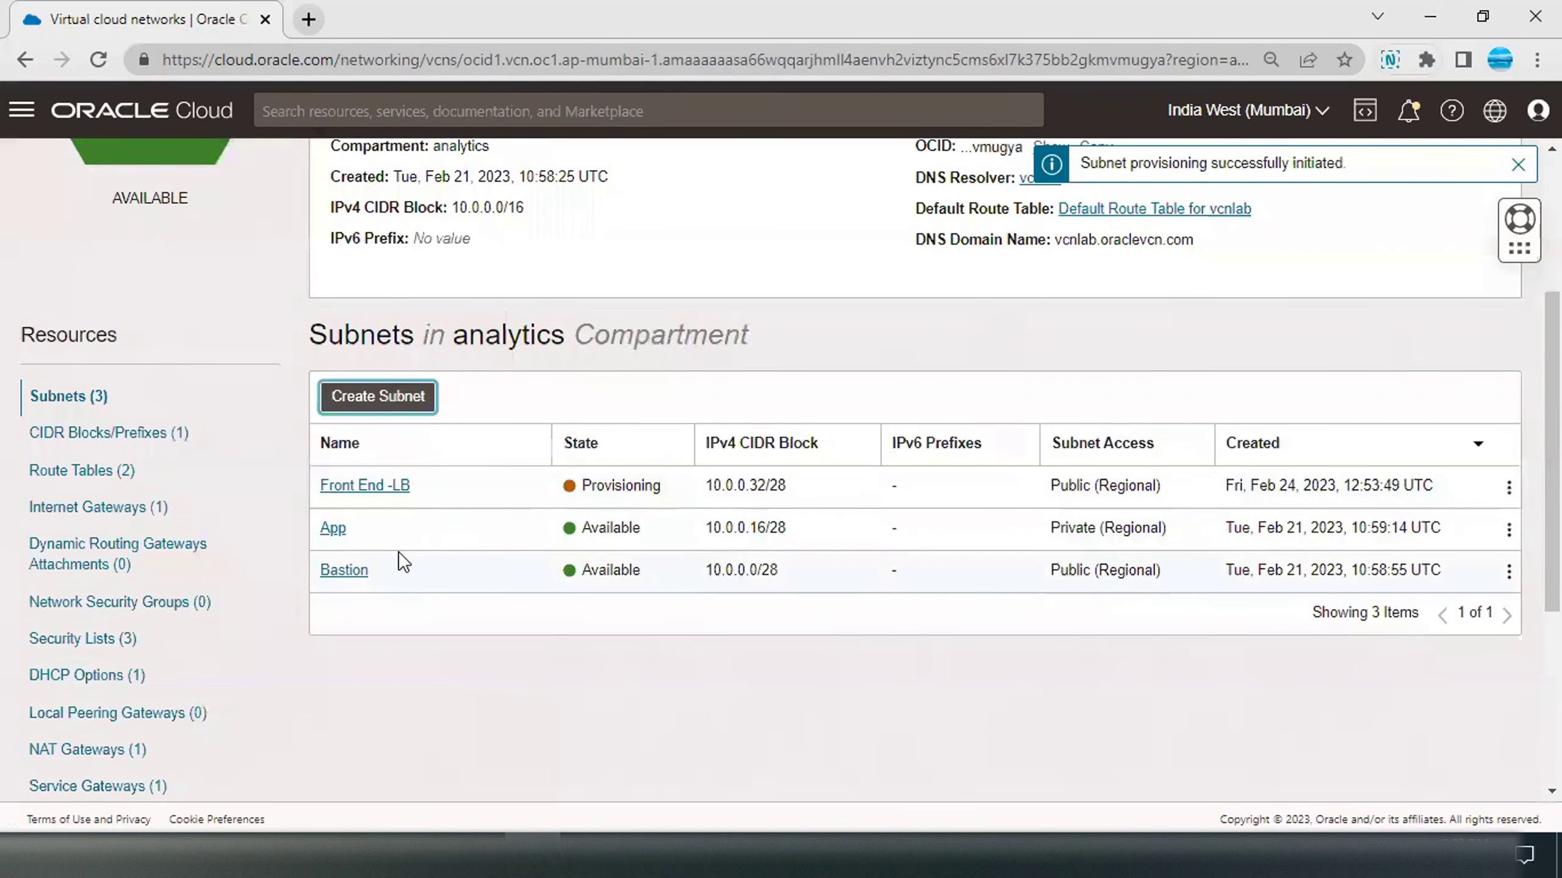
left_click(100, 59)
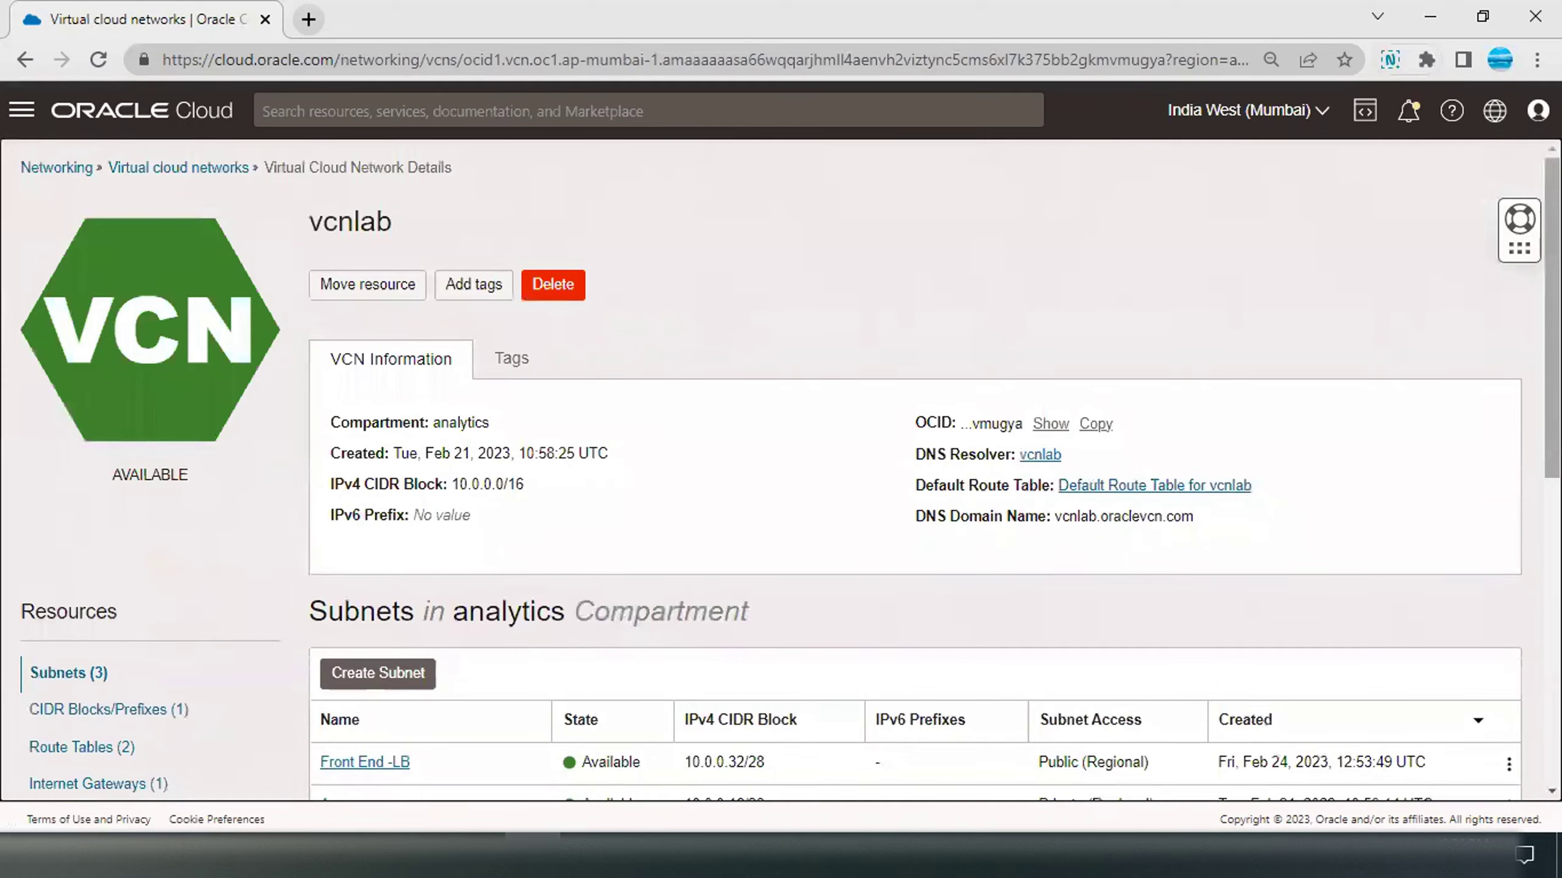
scroll(369, 554, "down", 3)
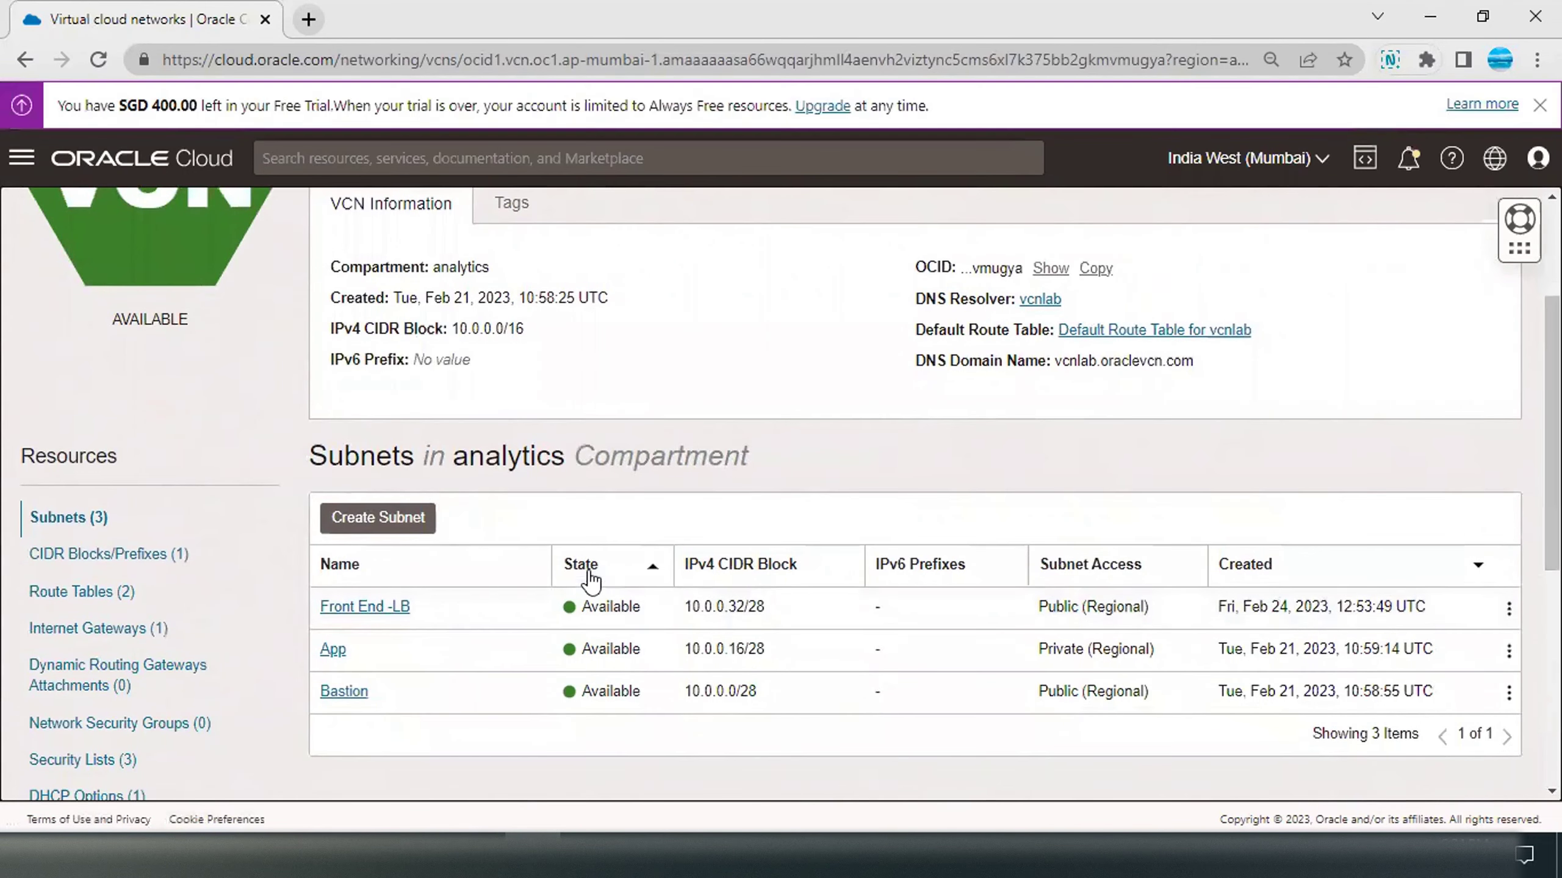
left_click_drag(1552, 483, 1552, 498)
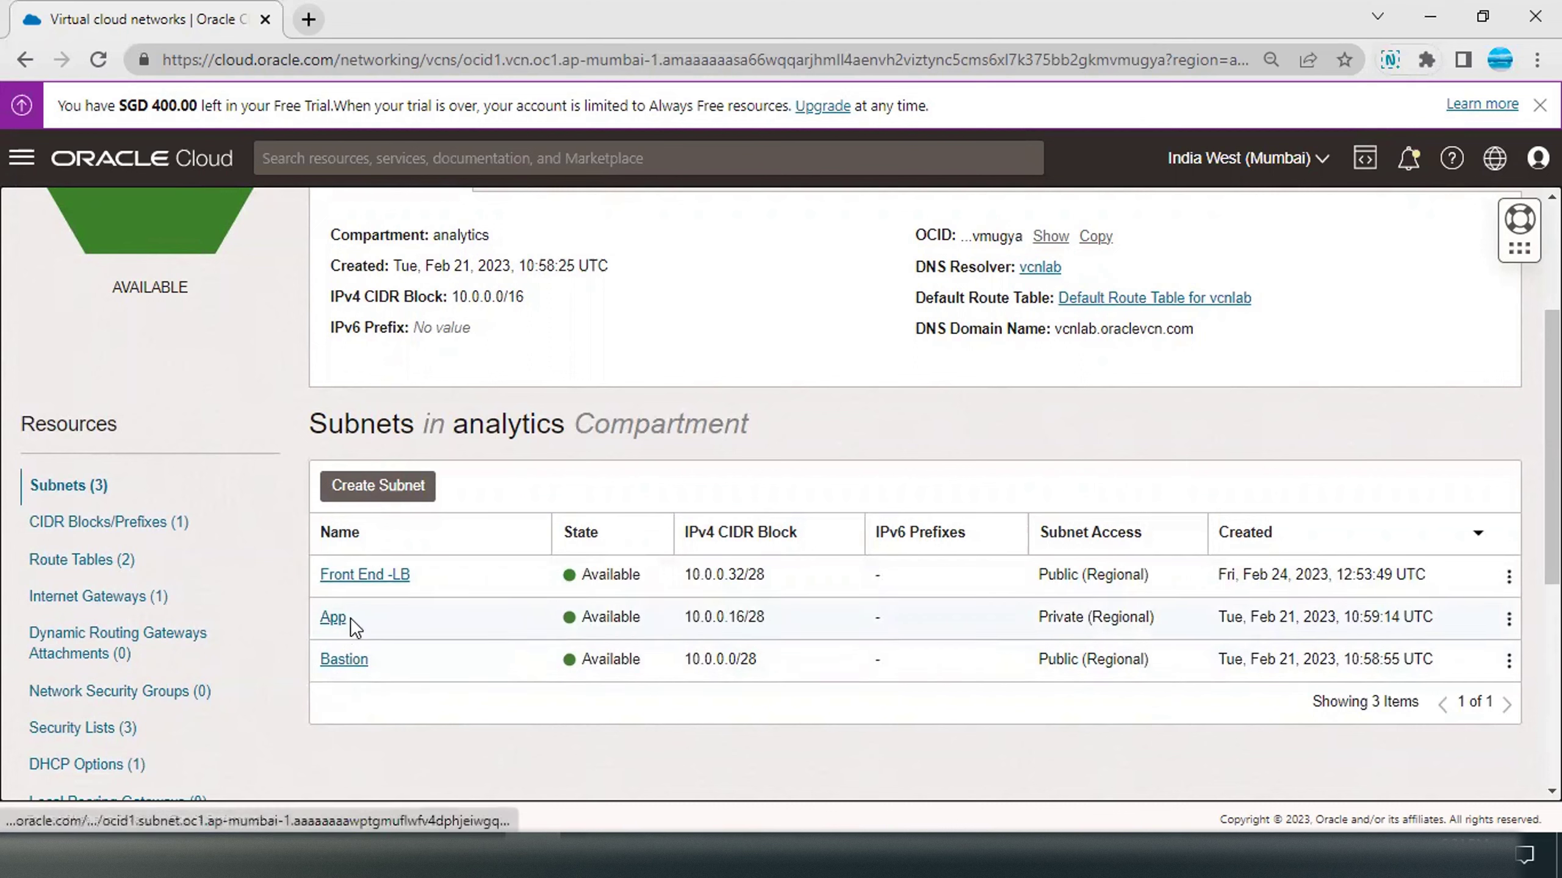
Step: Start creating a security list in the vcnlab network and name it Security List - LB
left_click(94, 729)
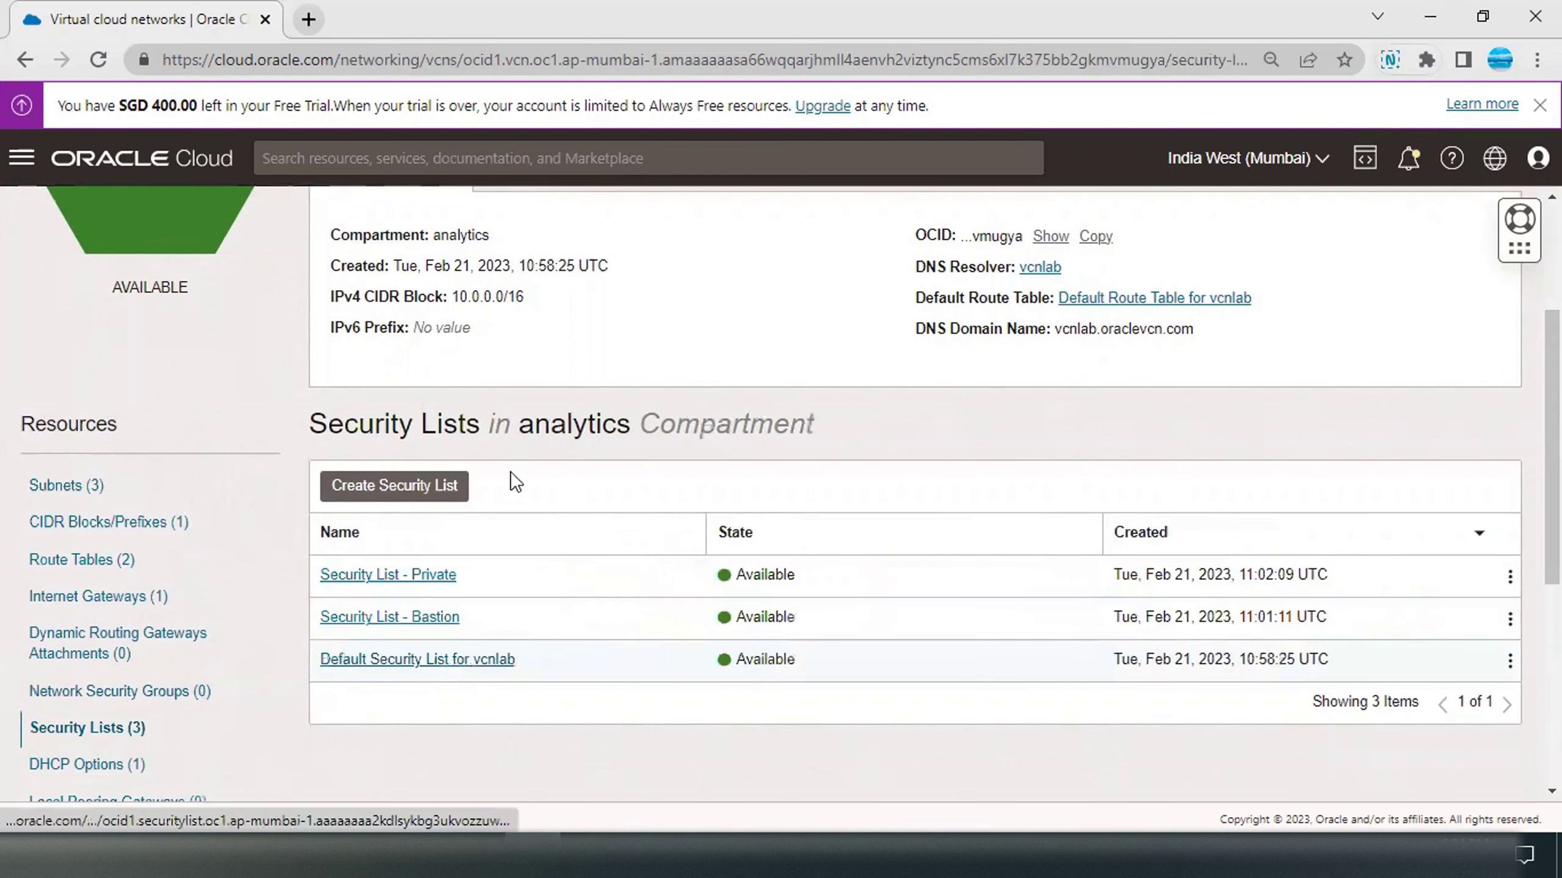
left_click(417, 483)
type("Sec")
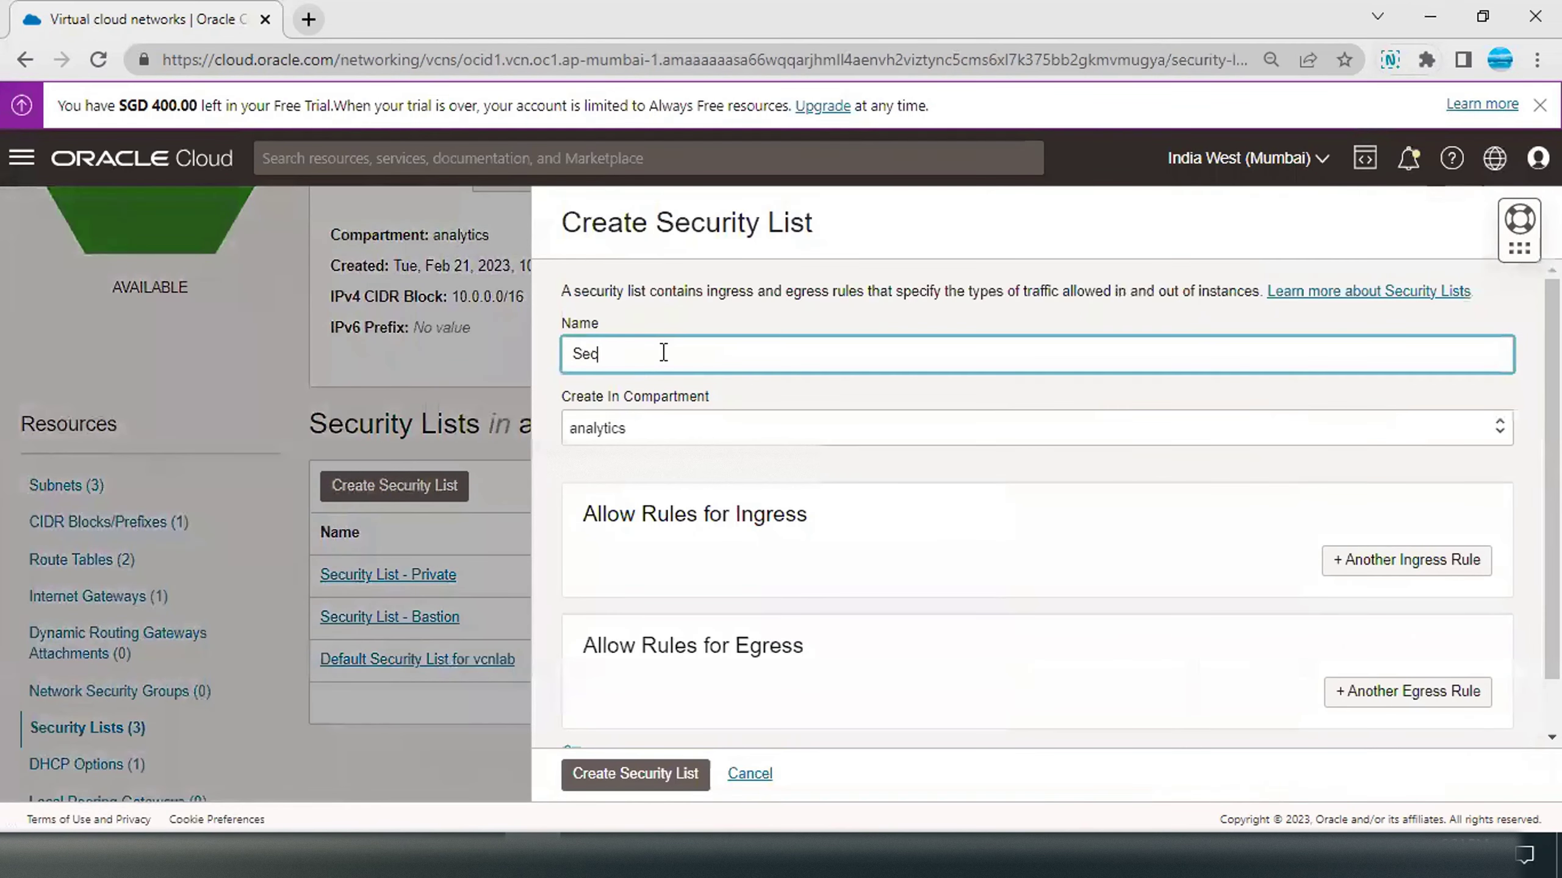
type("urity List - LB")
Step: Add an ingress rule to the new security list allowing TCP traffic from source CIDR 0.0.0.0/0 to destination port 80
left_click(1414, 557)
scroll(1255, 548, "down", 2)
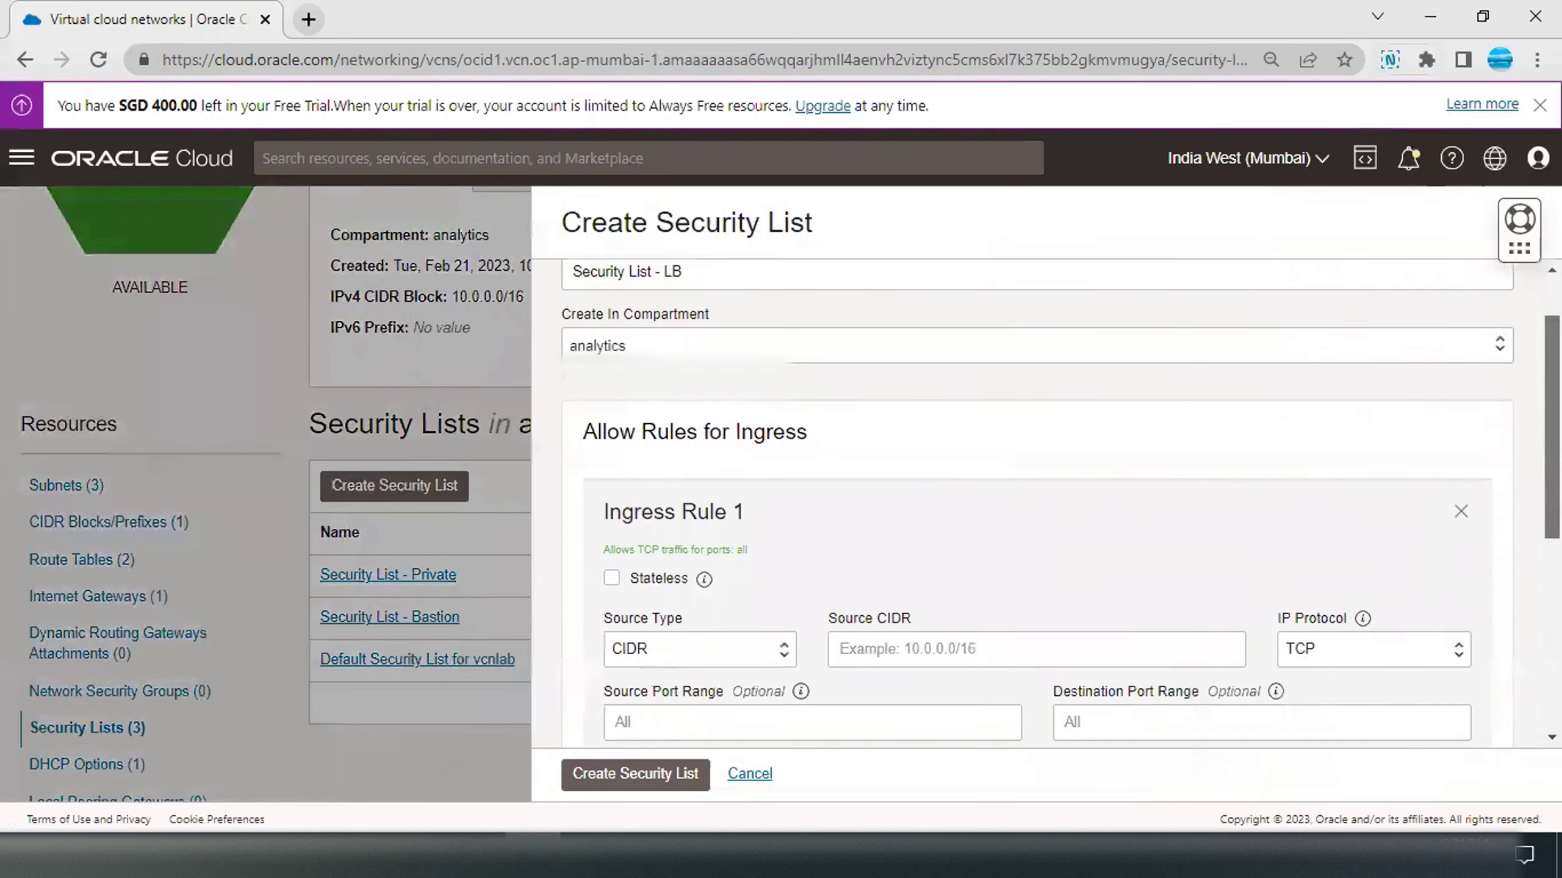
left_click(896, 615)
type("0.0.0.0")
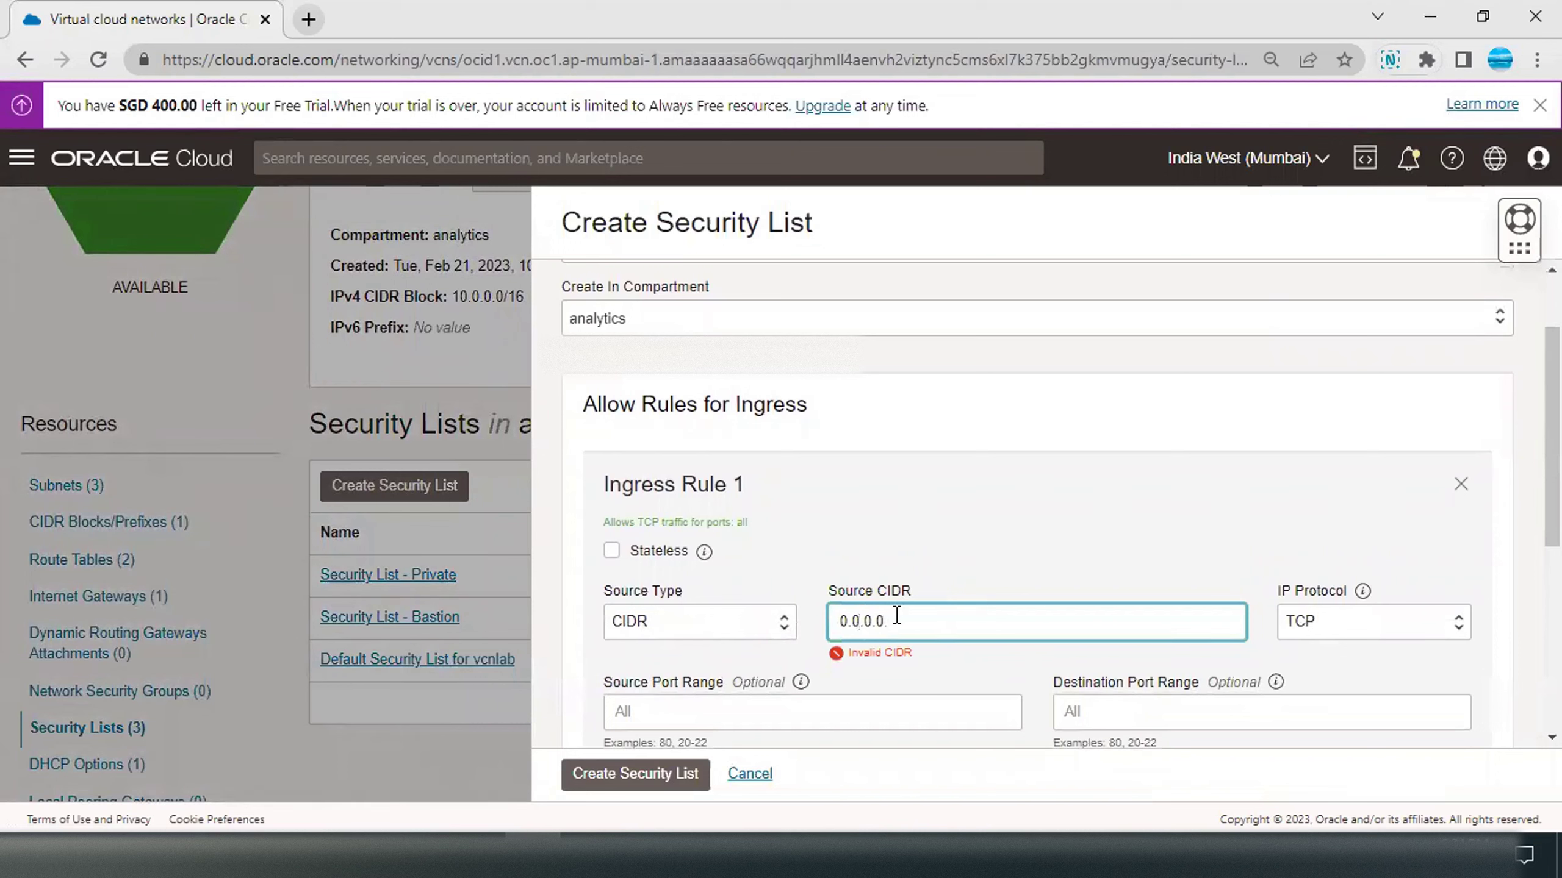
type("/0")
left_click(1171, 714)
type("80")
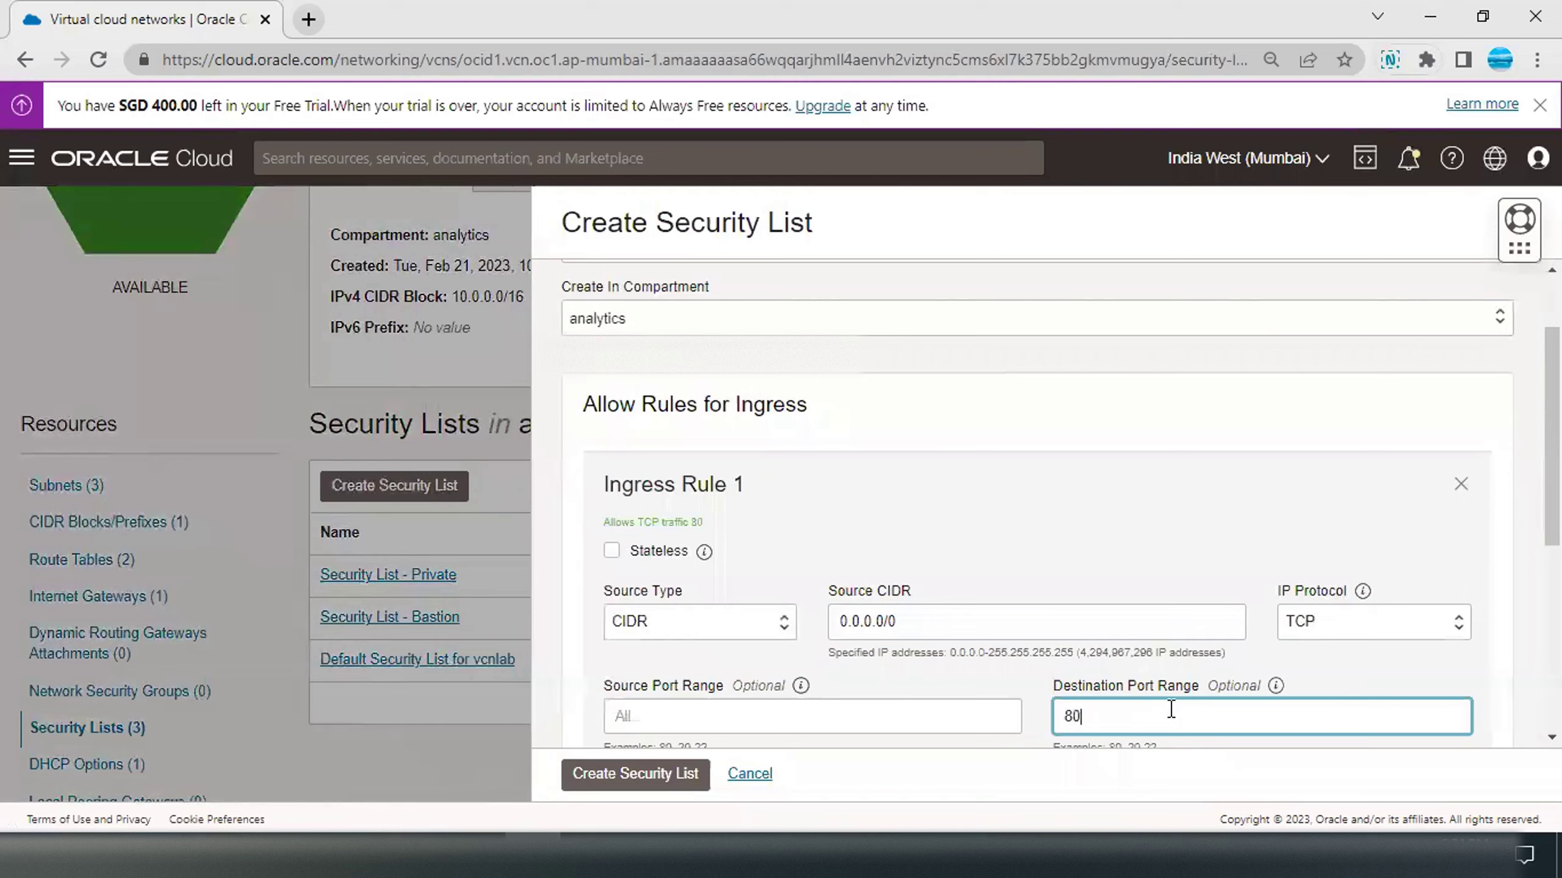
Step: Add an egress rule to the new security list for TCP traffic to destination CIDR 10.0.0.0/28 on destination port 80
scroll(1172, 710, "down", 4)
left_click_drag(1552, 562, 1552, 583)
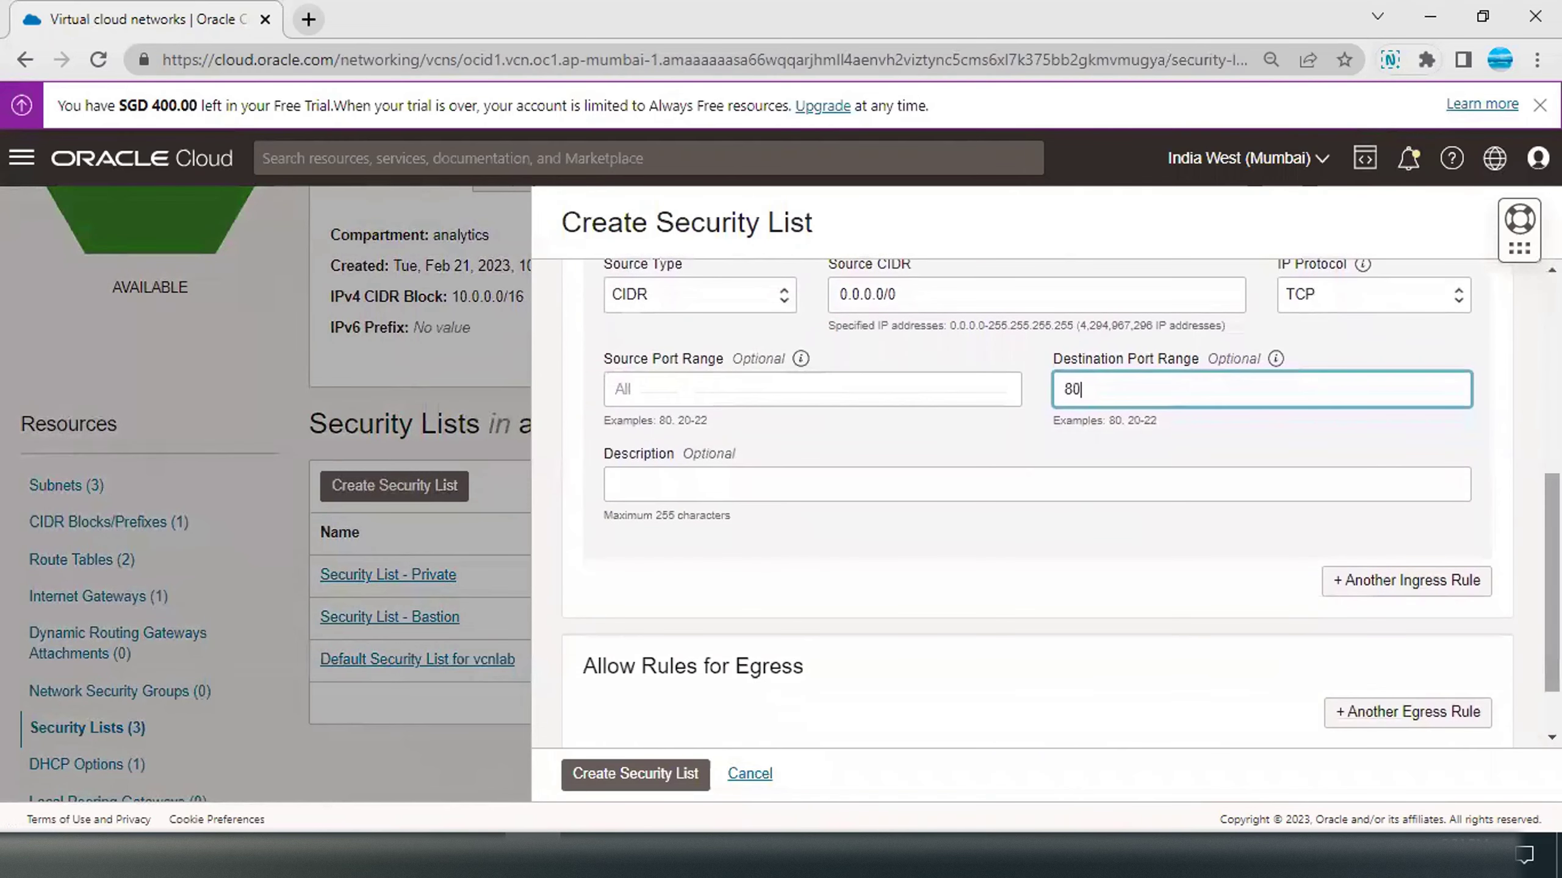
left_click(1451, 713)
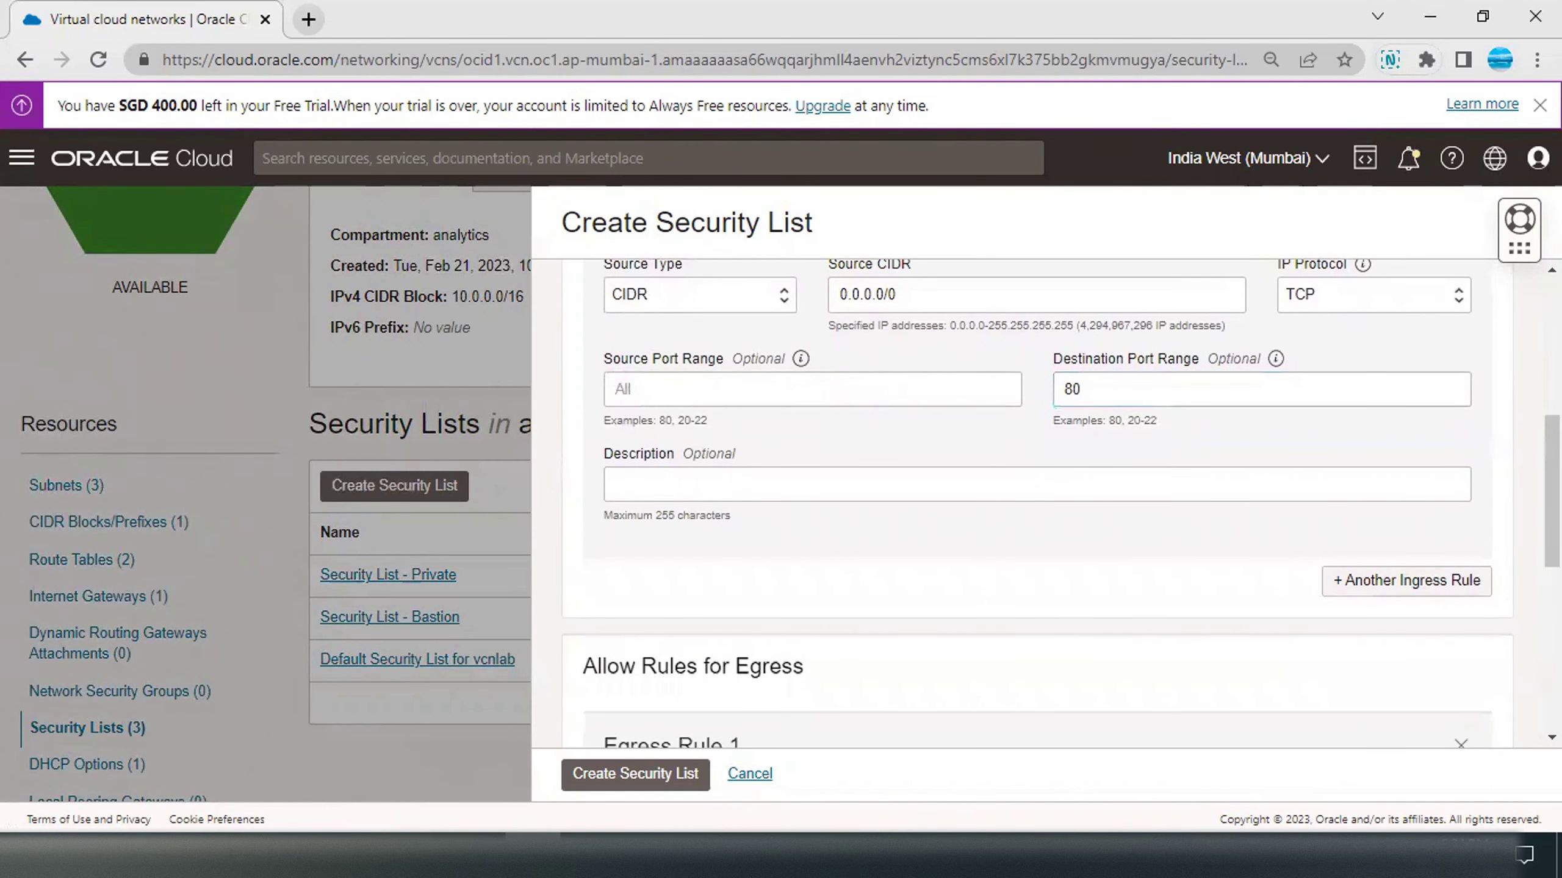
scroll(1045, 554, "down", 5)
left_click(971, 562)
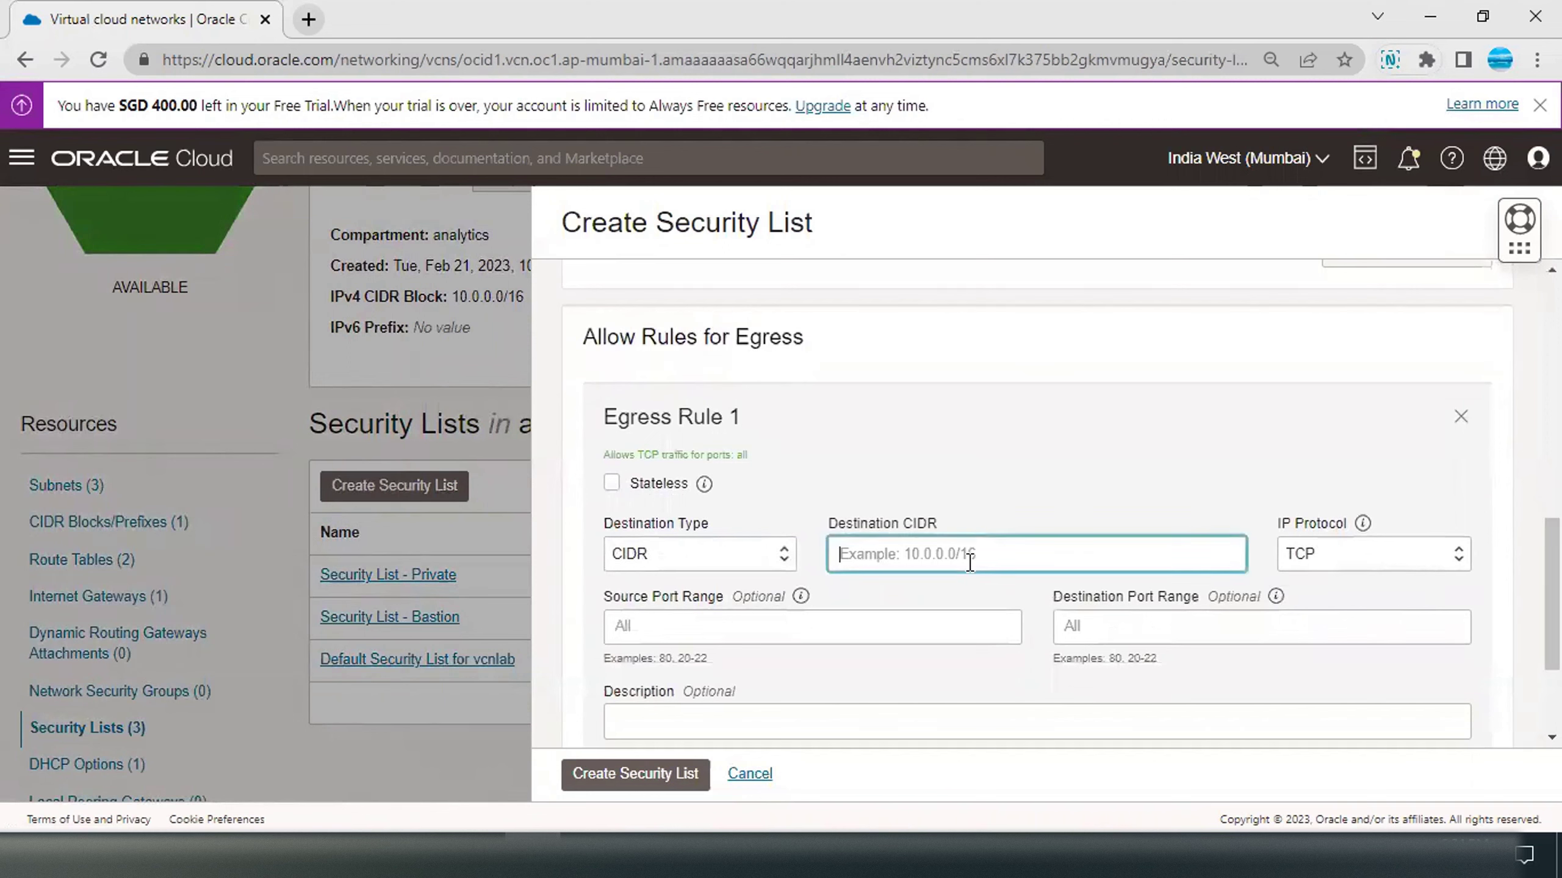
type("10.0.")
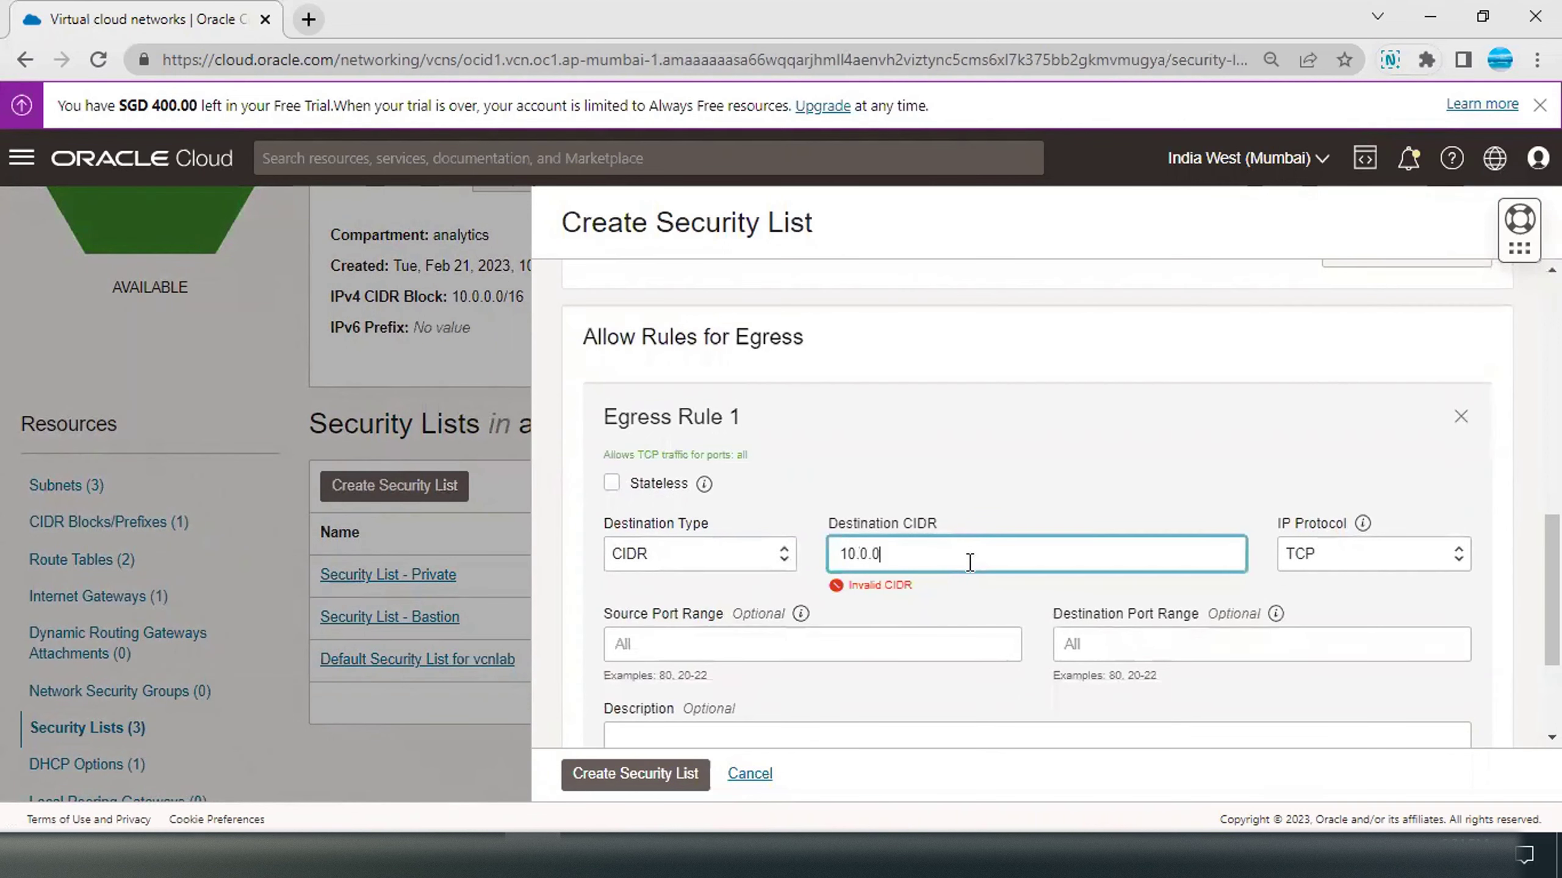
type("0.0/28")
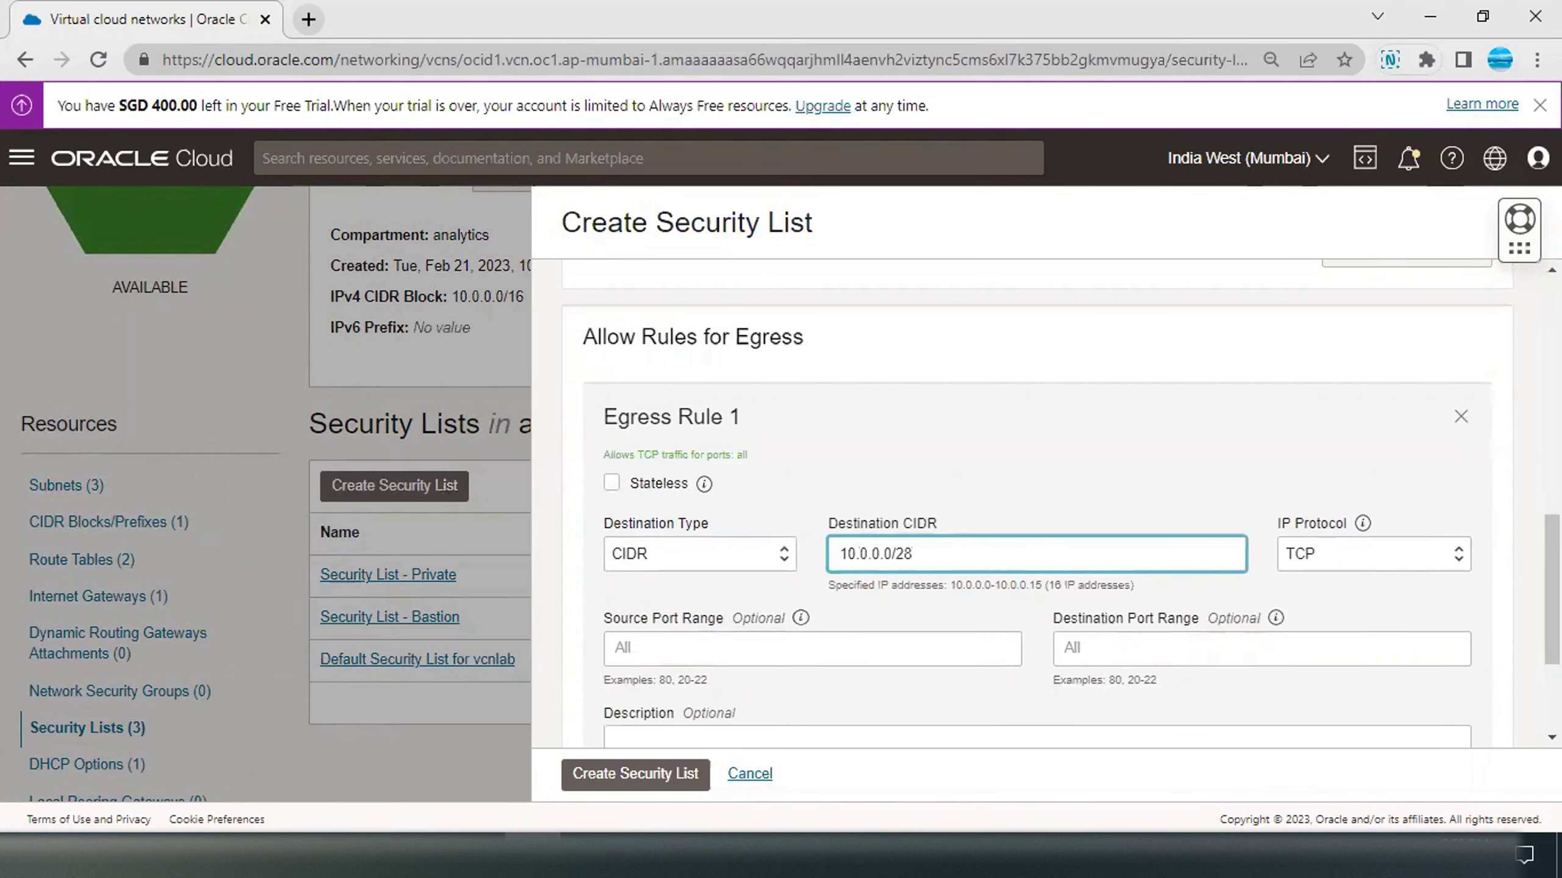
scroll(1347, 569, "down", 2)
left_click(1222, 542)
type("80")
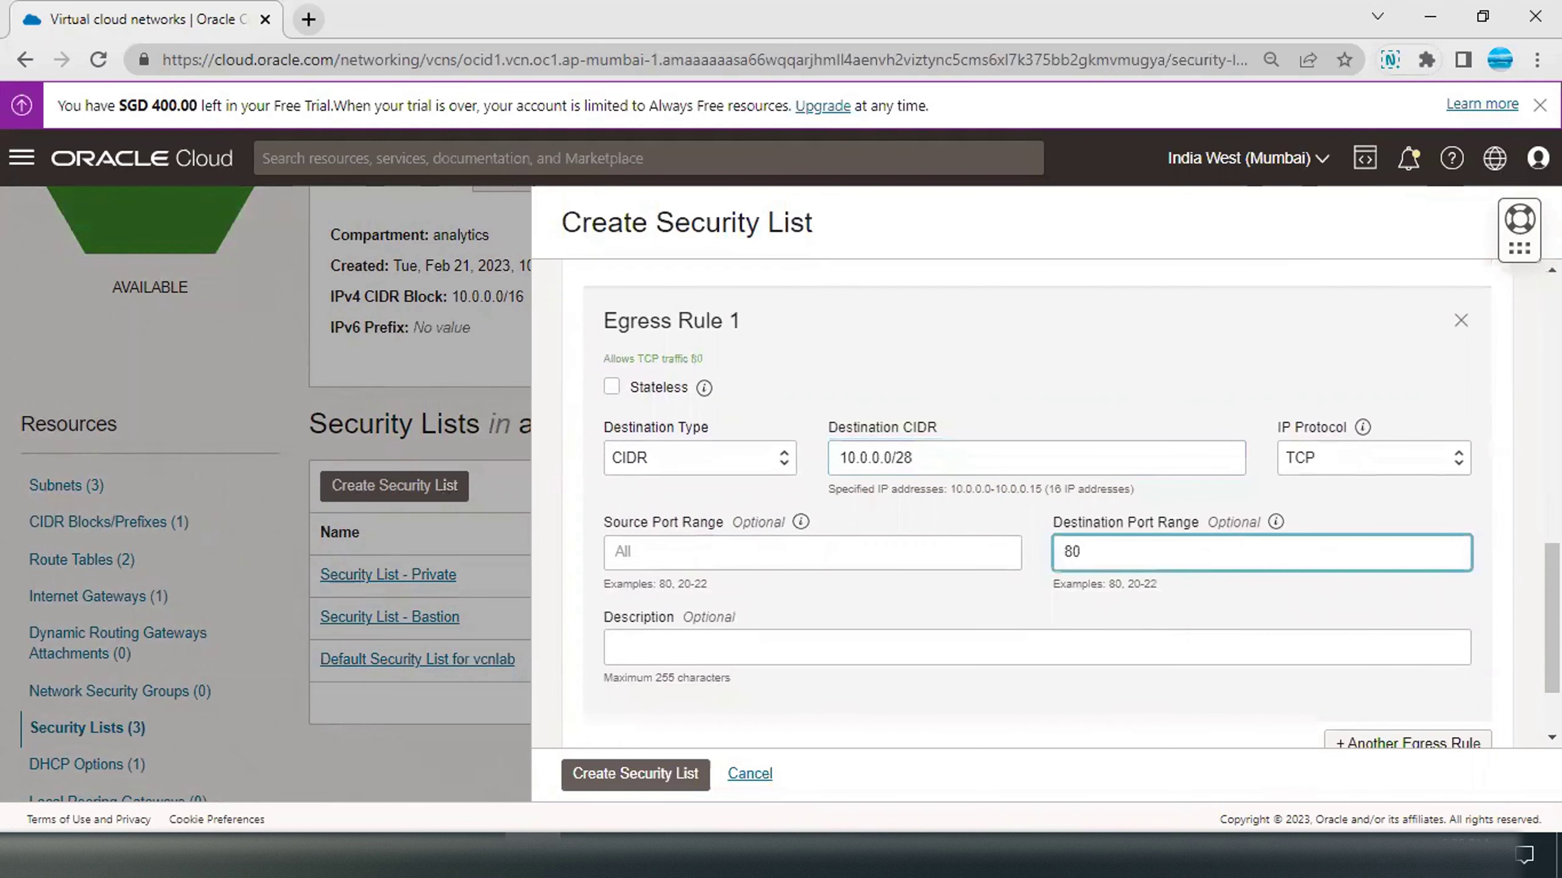
Step: Add a second egress rule for TCP traffic to destination CIDR 10.0.0.16/28 on destination port 80, and create the security list
scroll(1353, 554, "down", 2)
left_click(1375, 640)
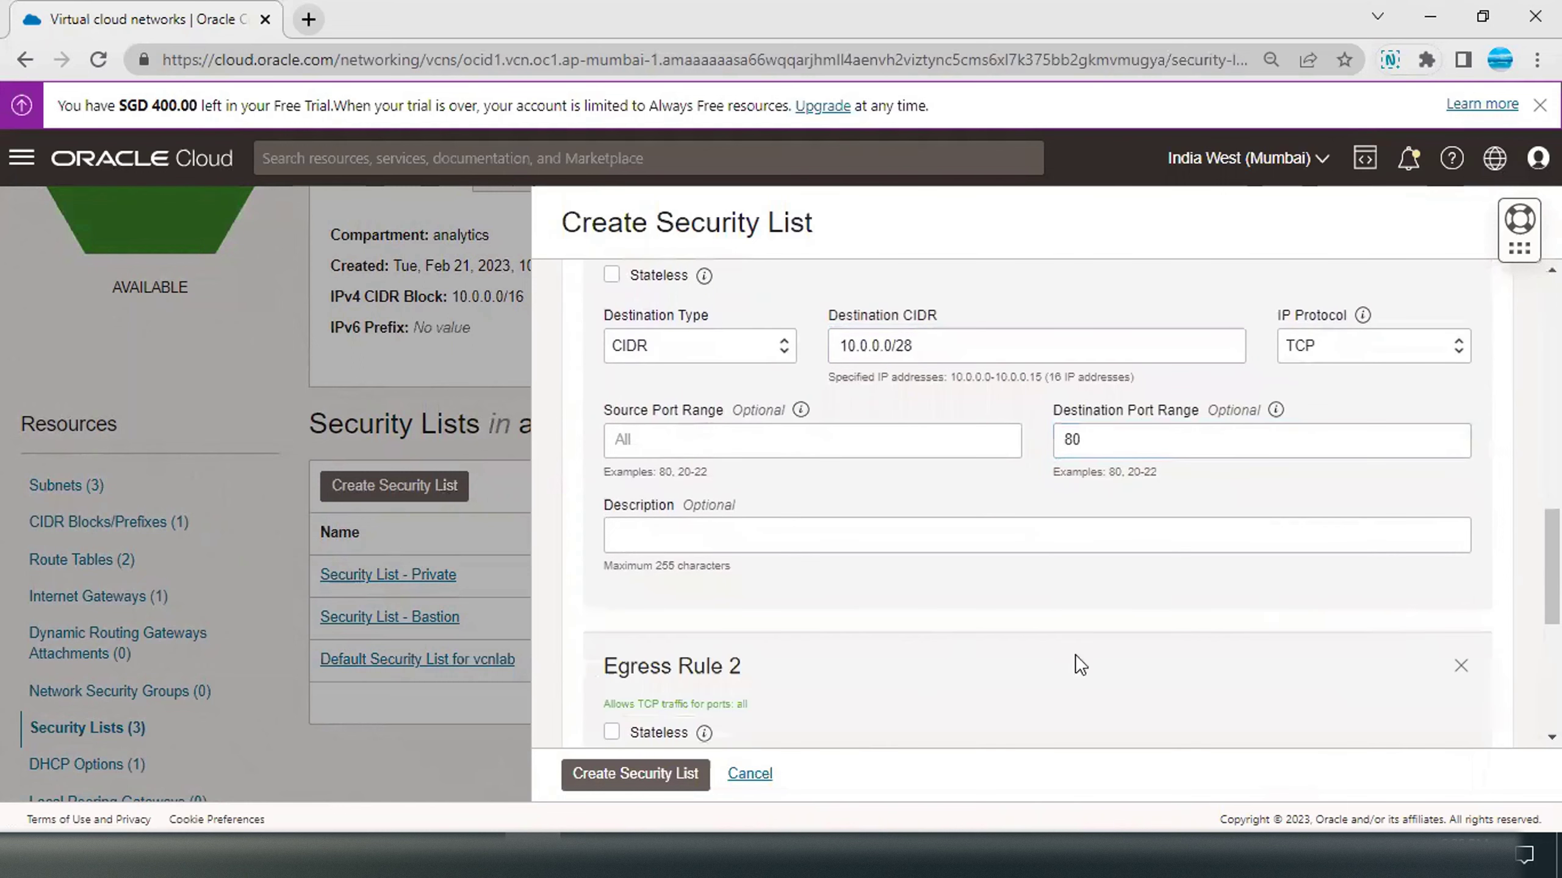
scroll(1076, 615, "down", 5)
left_click(1018, 439)
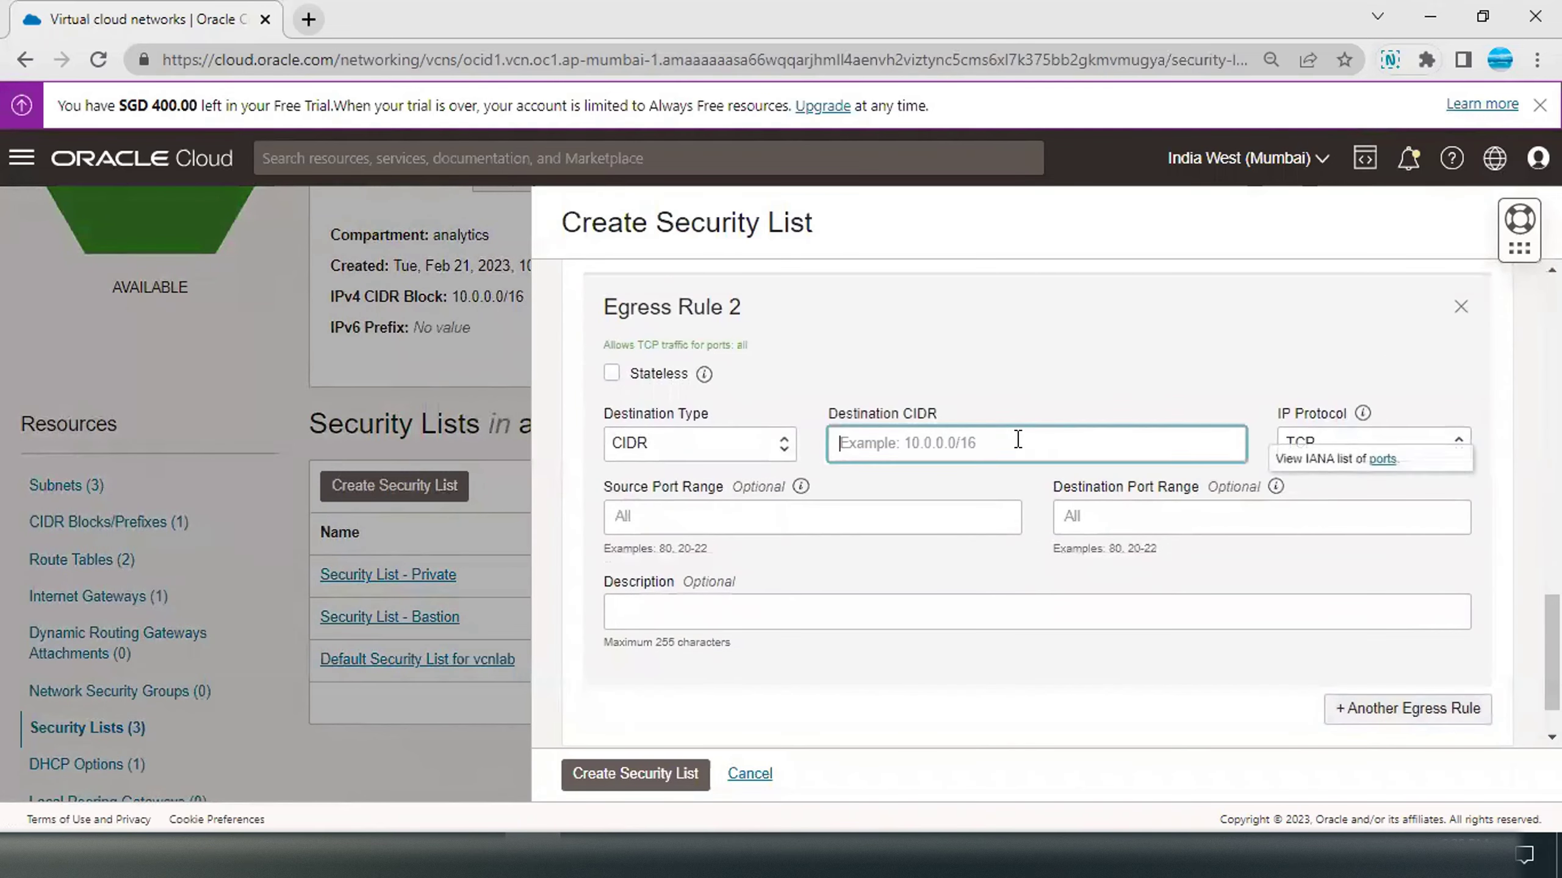
type("10.0.0.16")
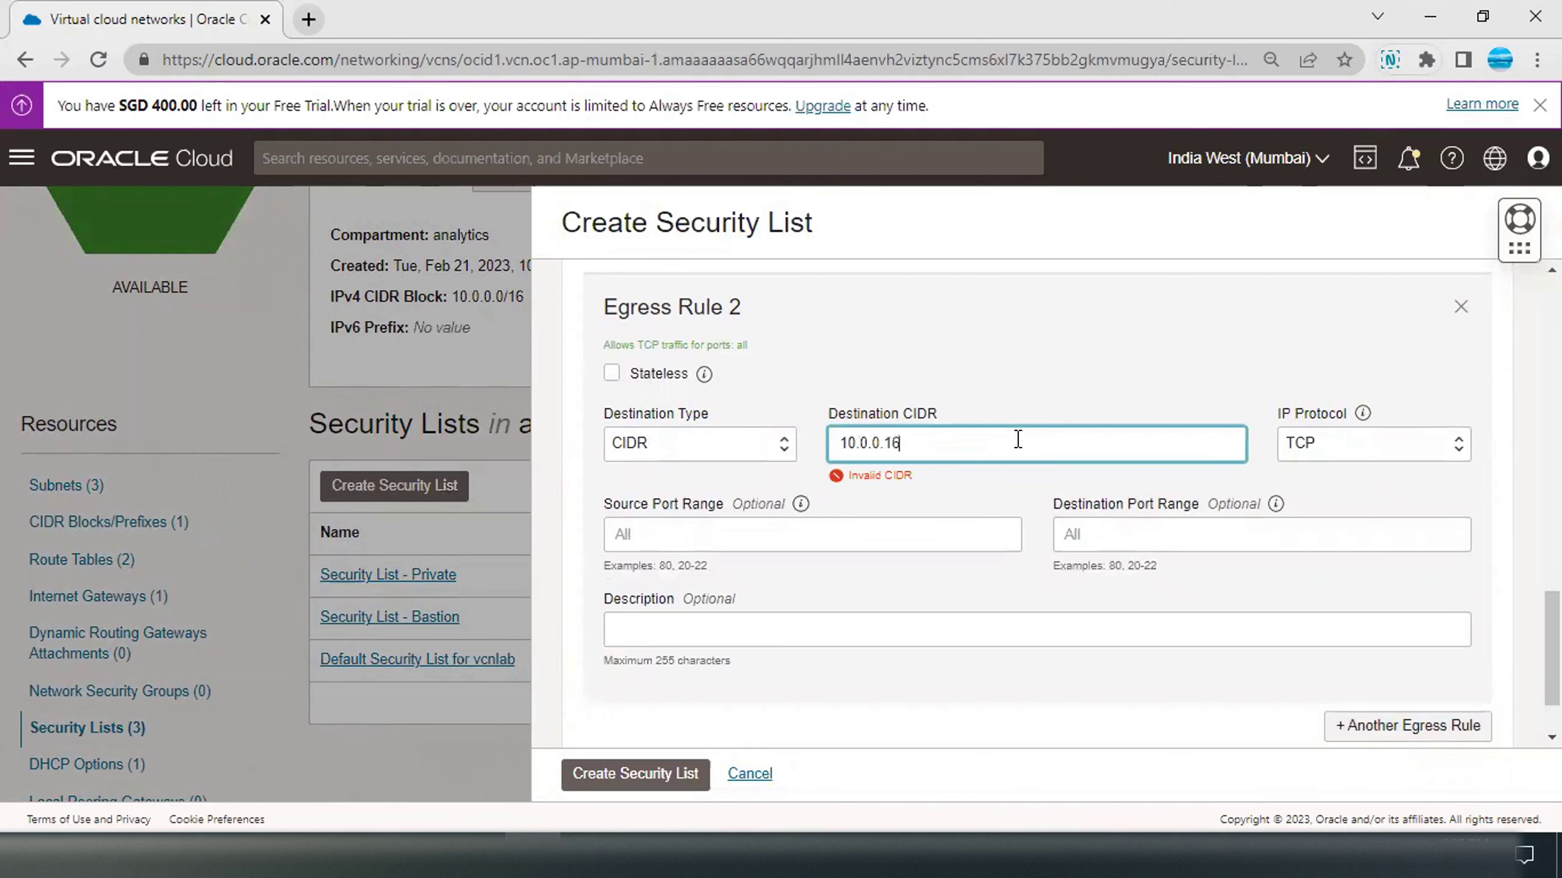
type("/28")
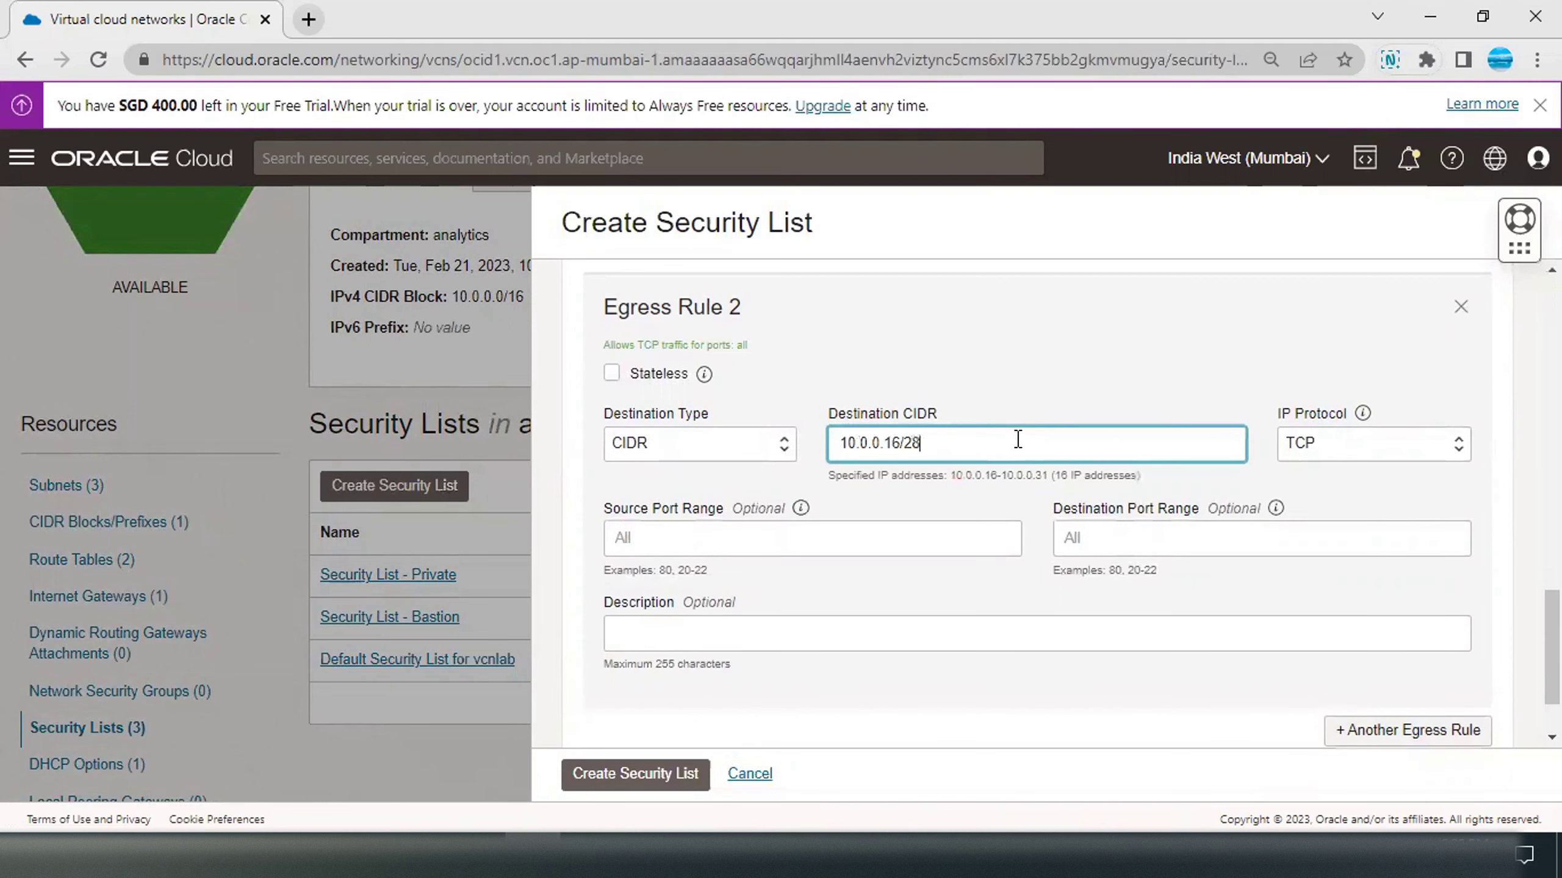
left_click(1102, 537)
type("80")
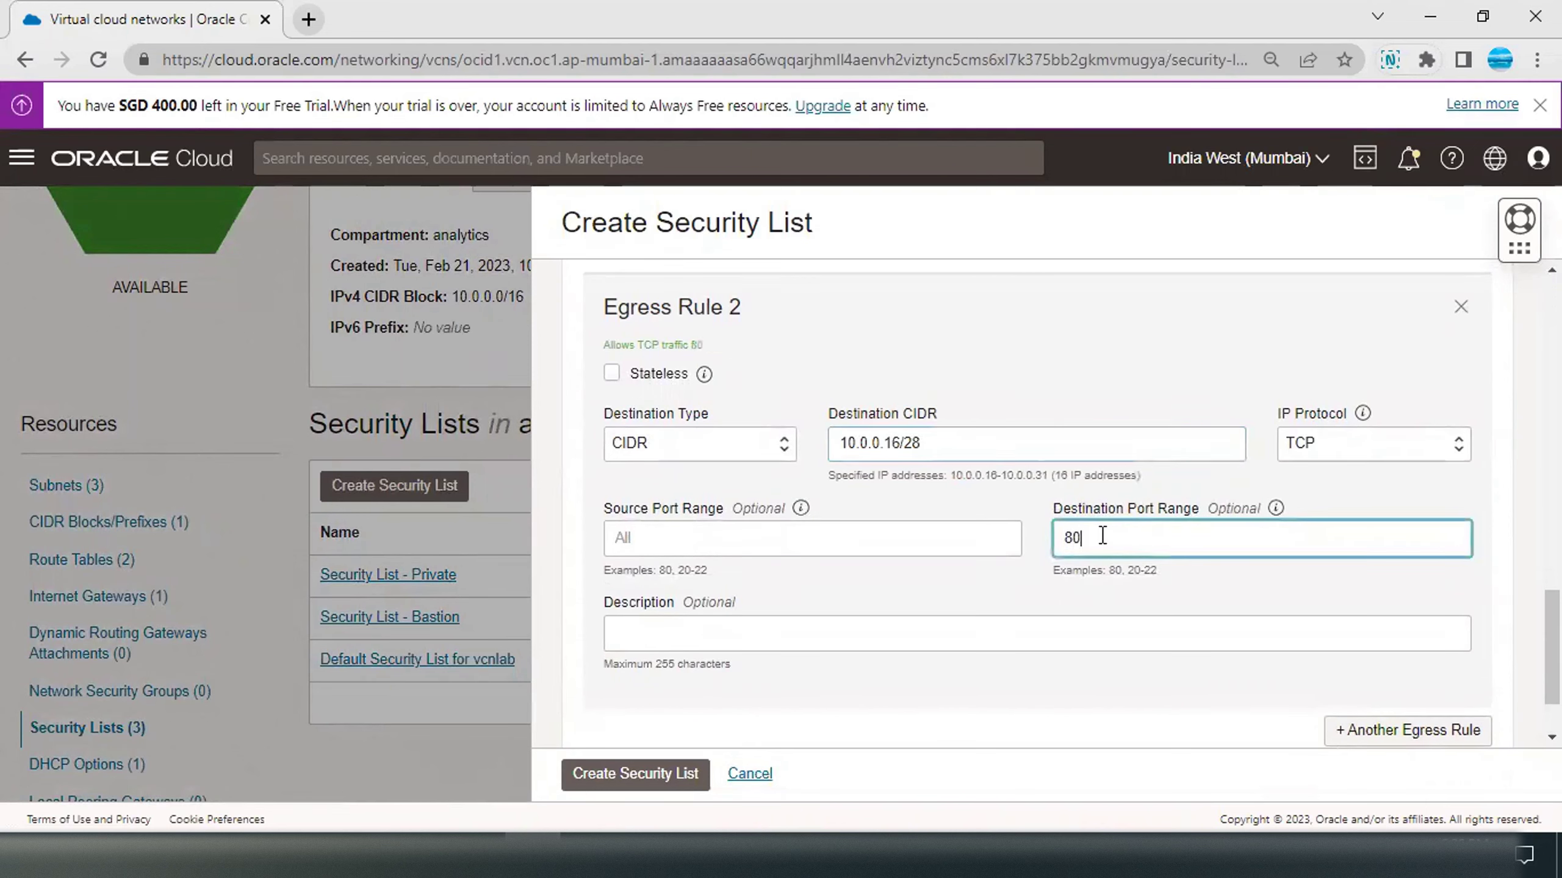
left_click(676, 775)
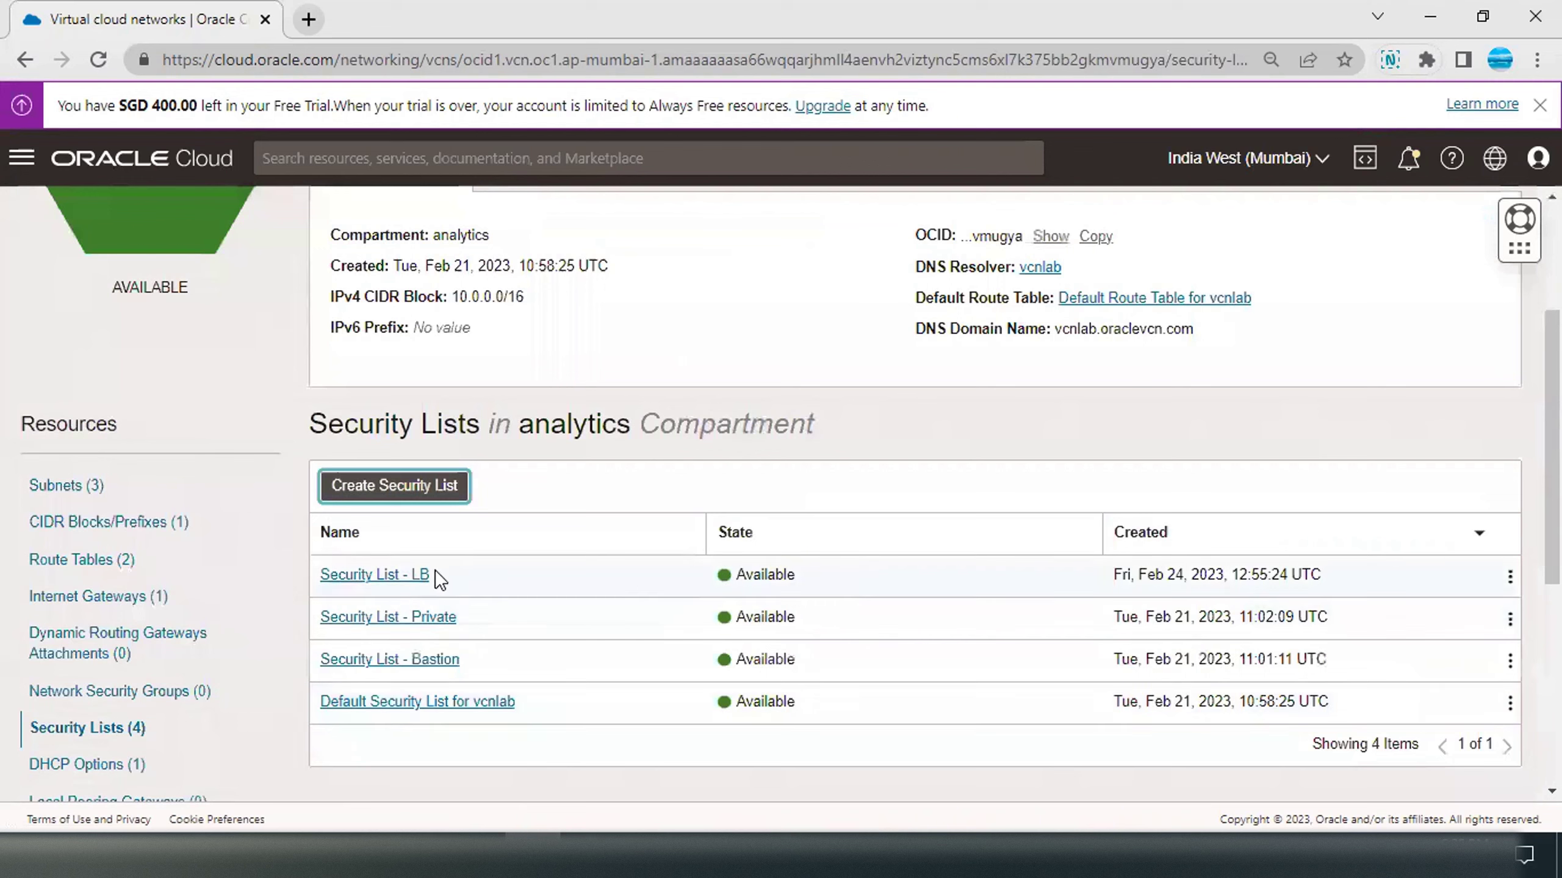
Step: Open Security List - LB and review its ingress and egress rules
left_click(404, 576)
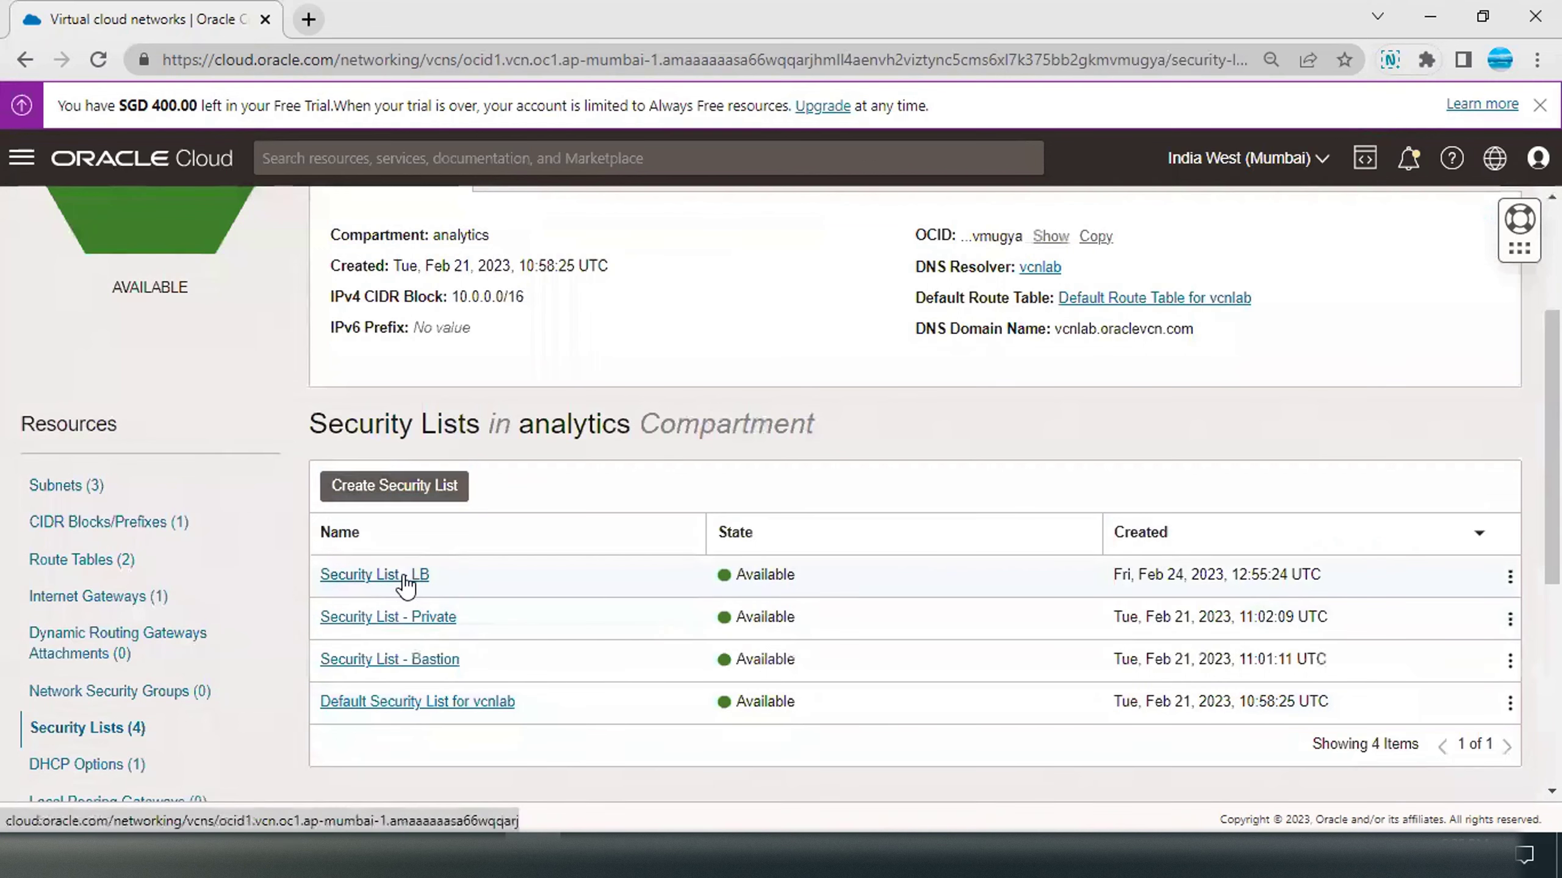
scroll(286, 554, "down", 2)
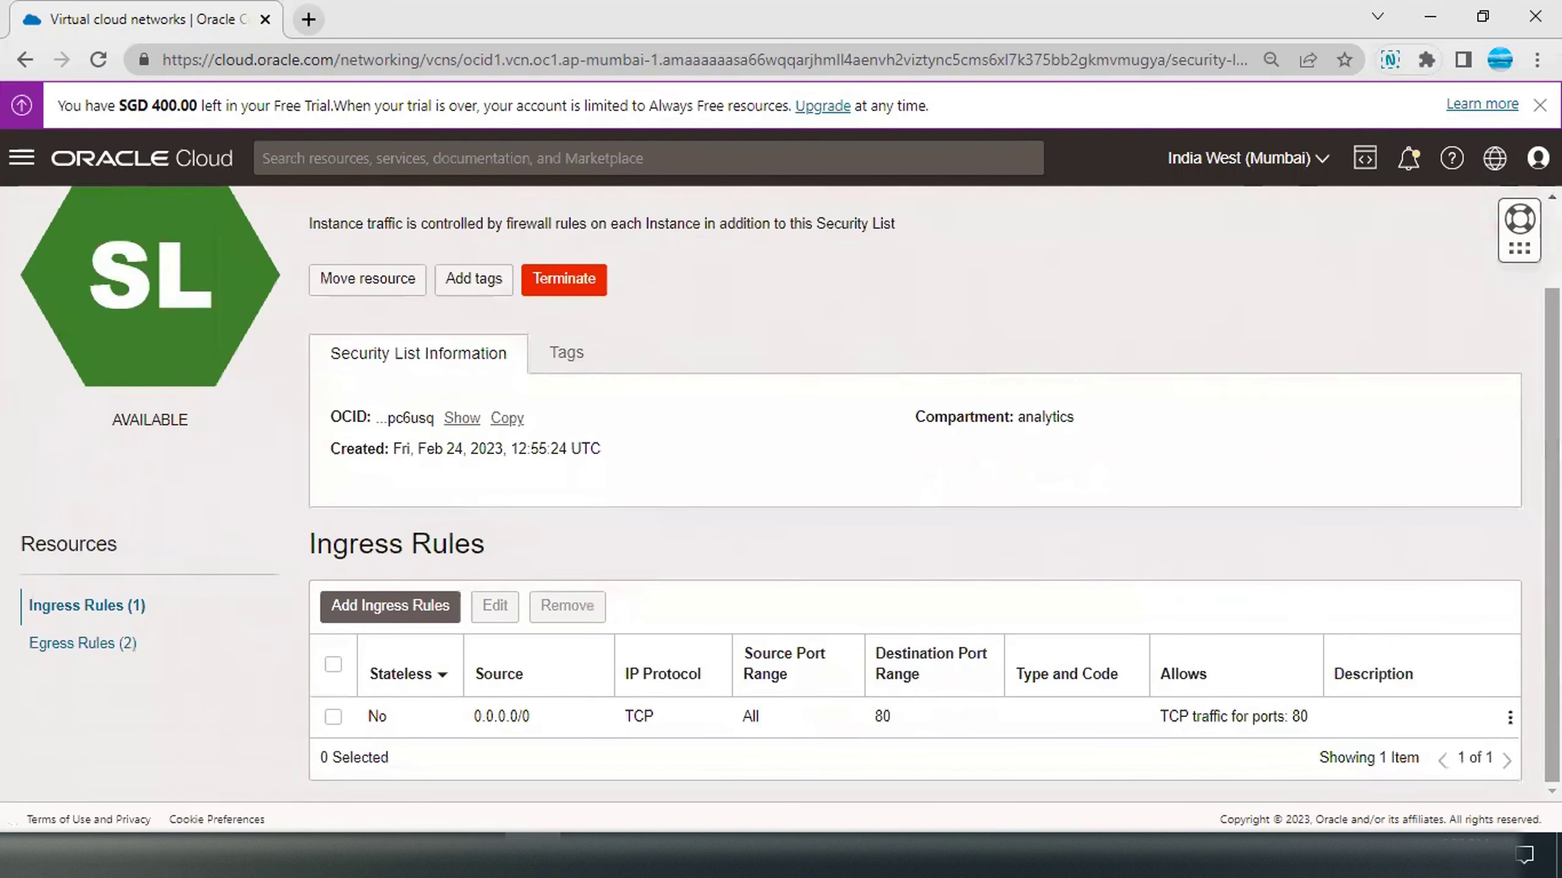
left_click(93, 646)
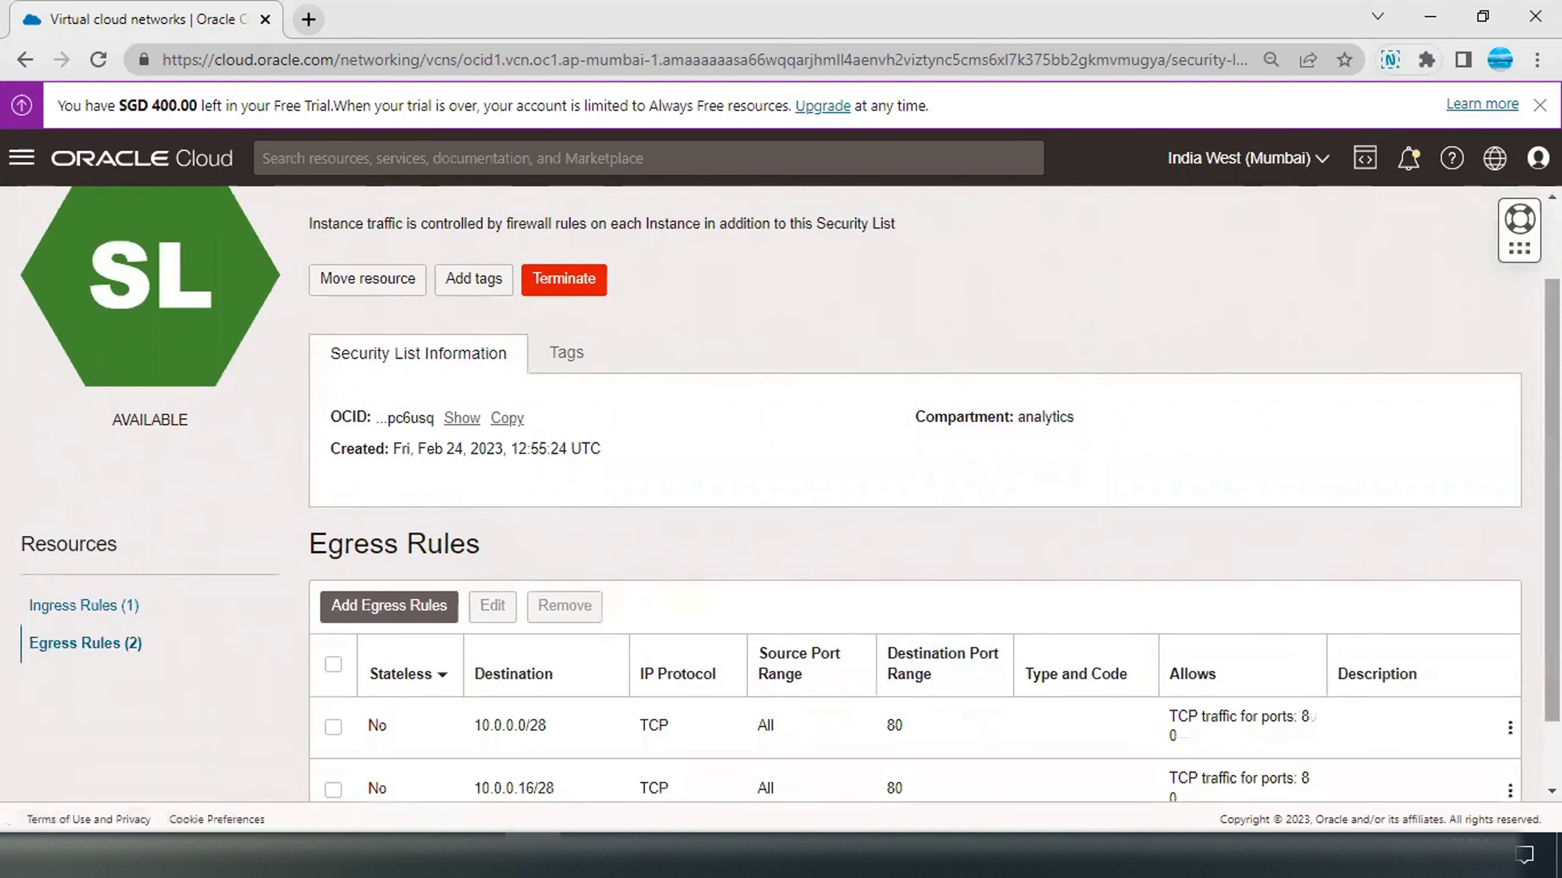
scroll(676, 689, "down", 2)
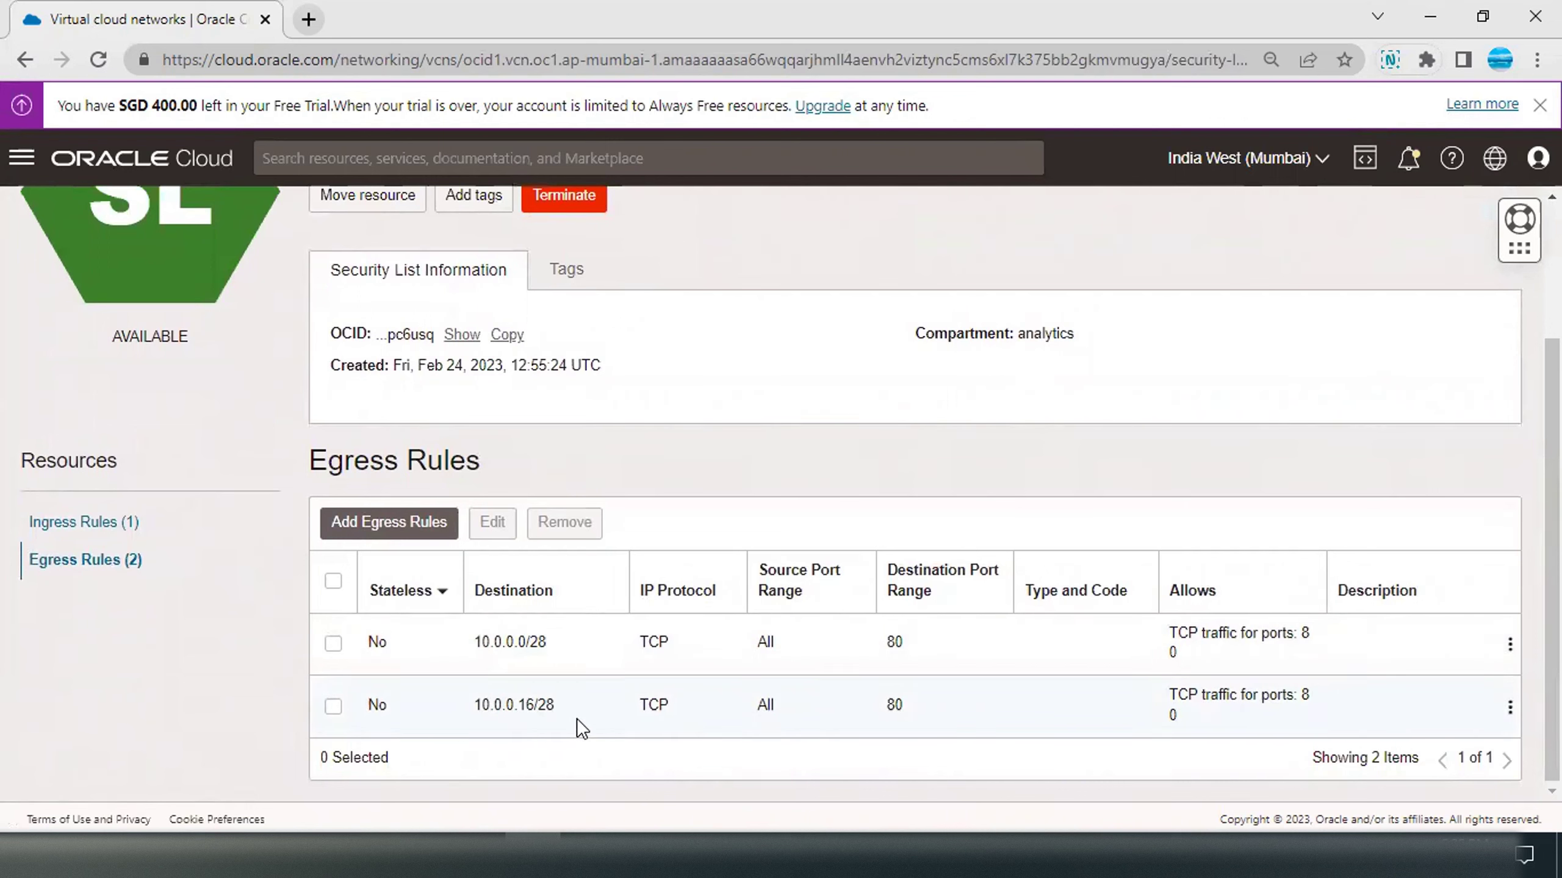
Step: Switch to the PowerPoint slide show to check the load balancer architecture diagram, and return to the Oracle Cloud console
mouse_move(588, 857)
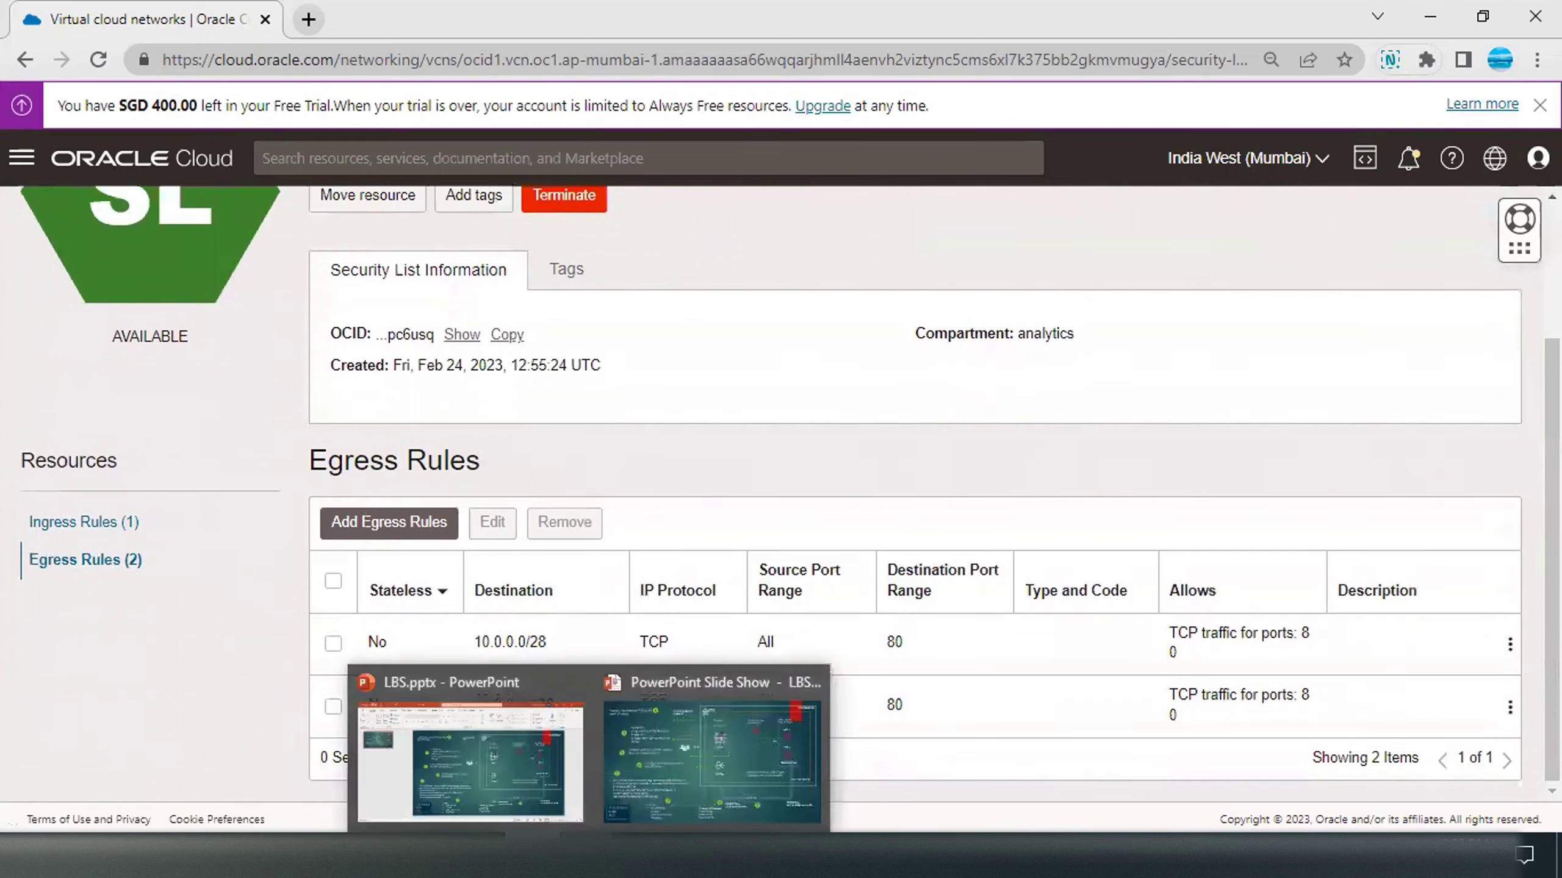
left_click(685, 769)
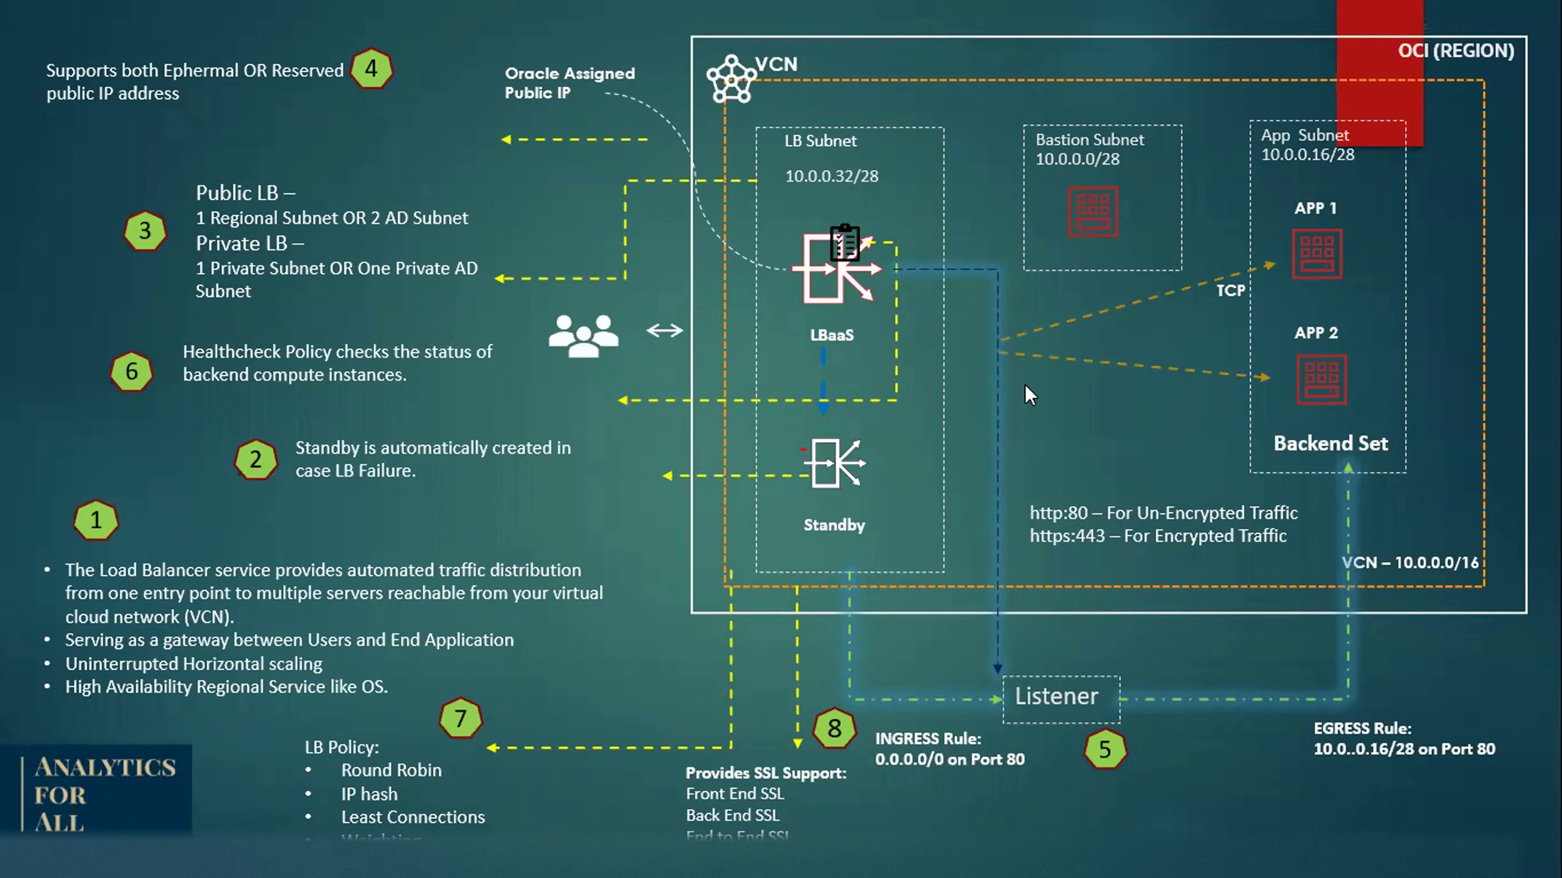
key("alt+Tab")
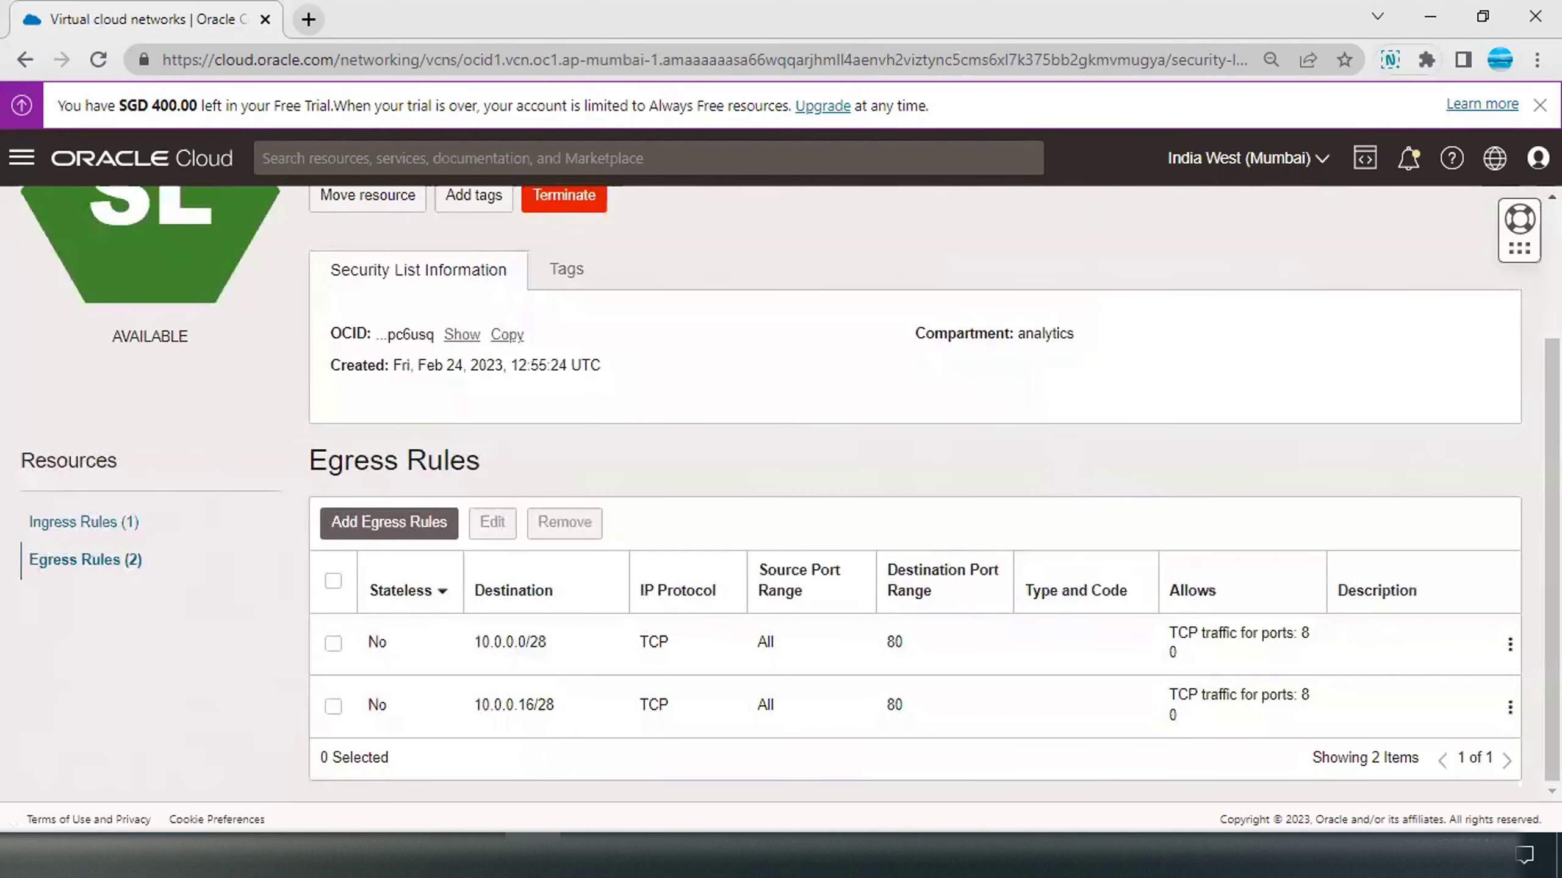
Step: Leave the Security List - LB details and return to the vcnlab network's security lists and resources
scroll(861, 492, "up", 3)
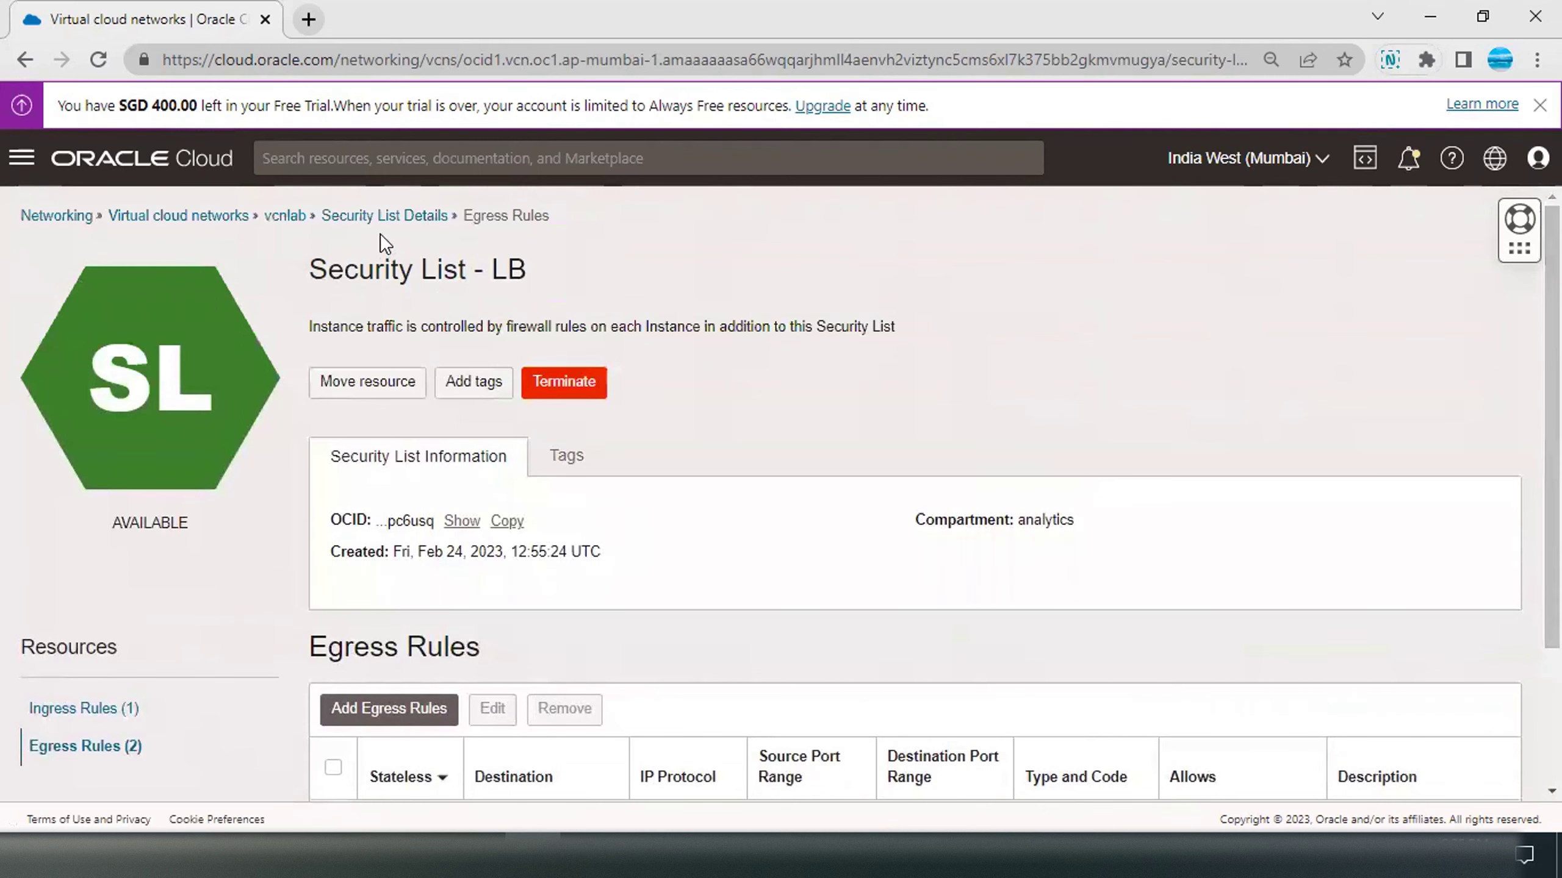
left_click(373, 217)
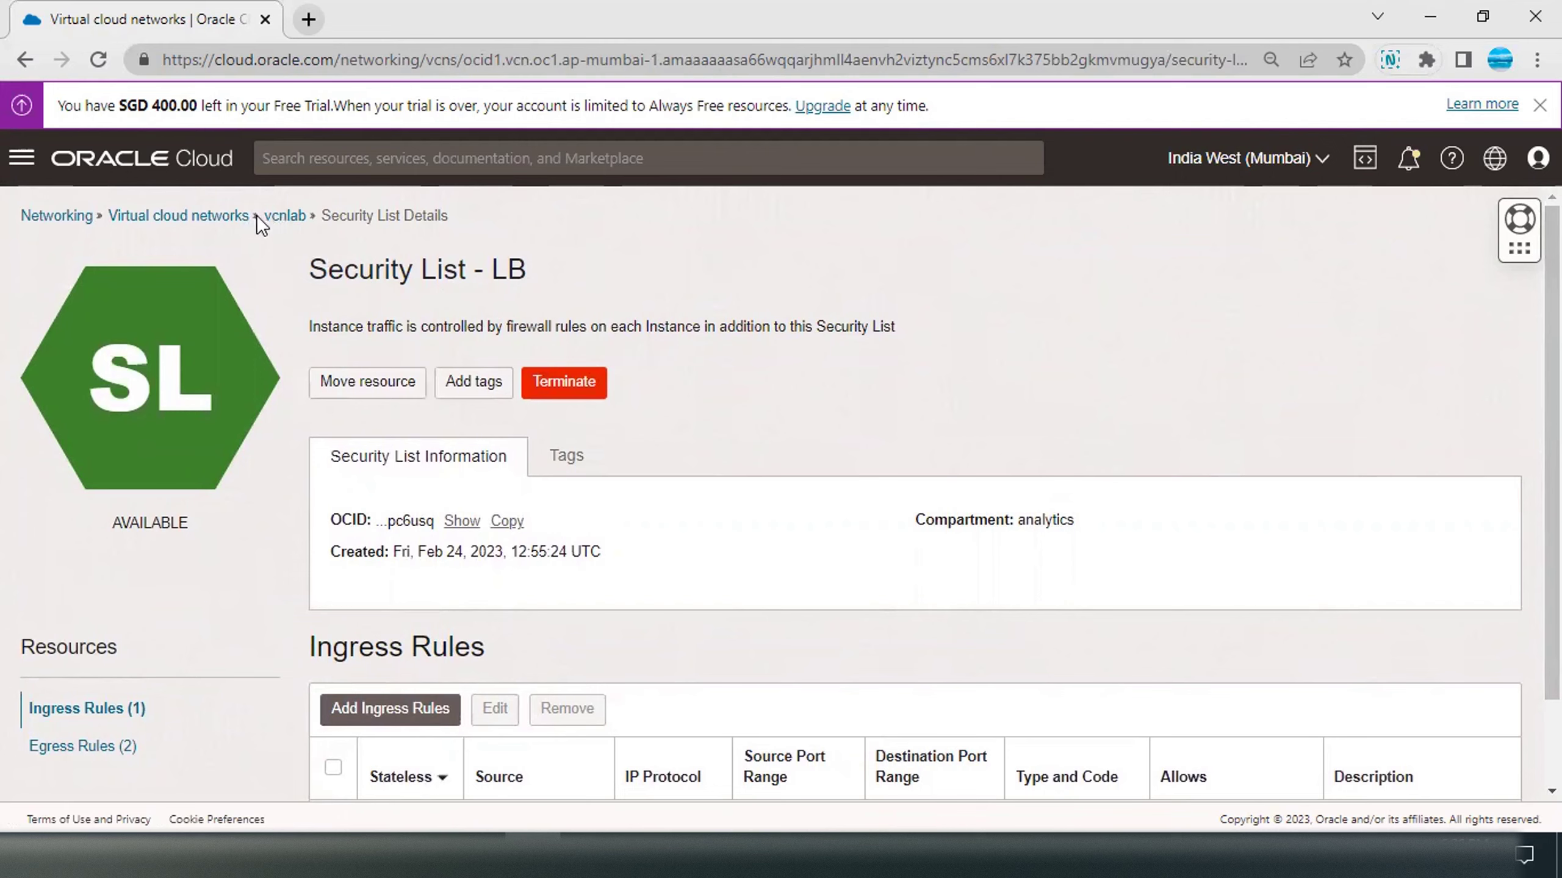
left_click(283, 216)
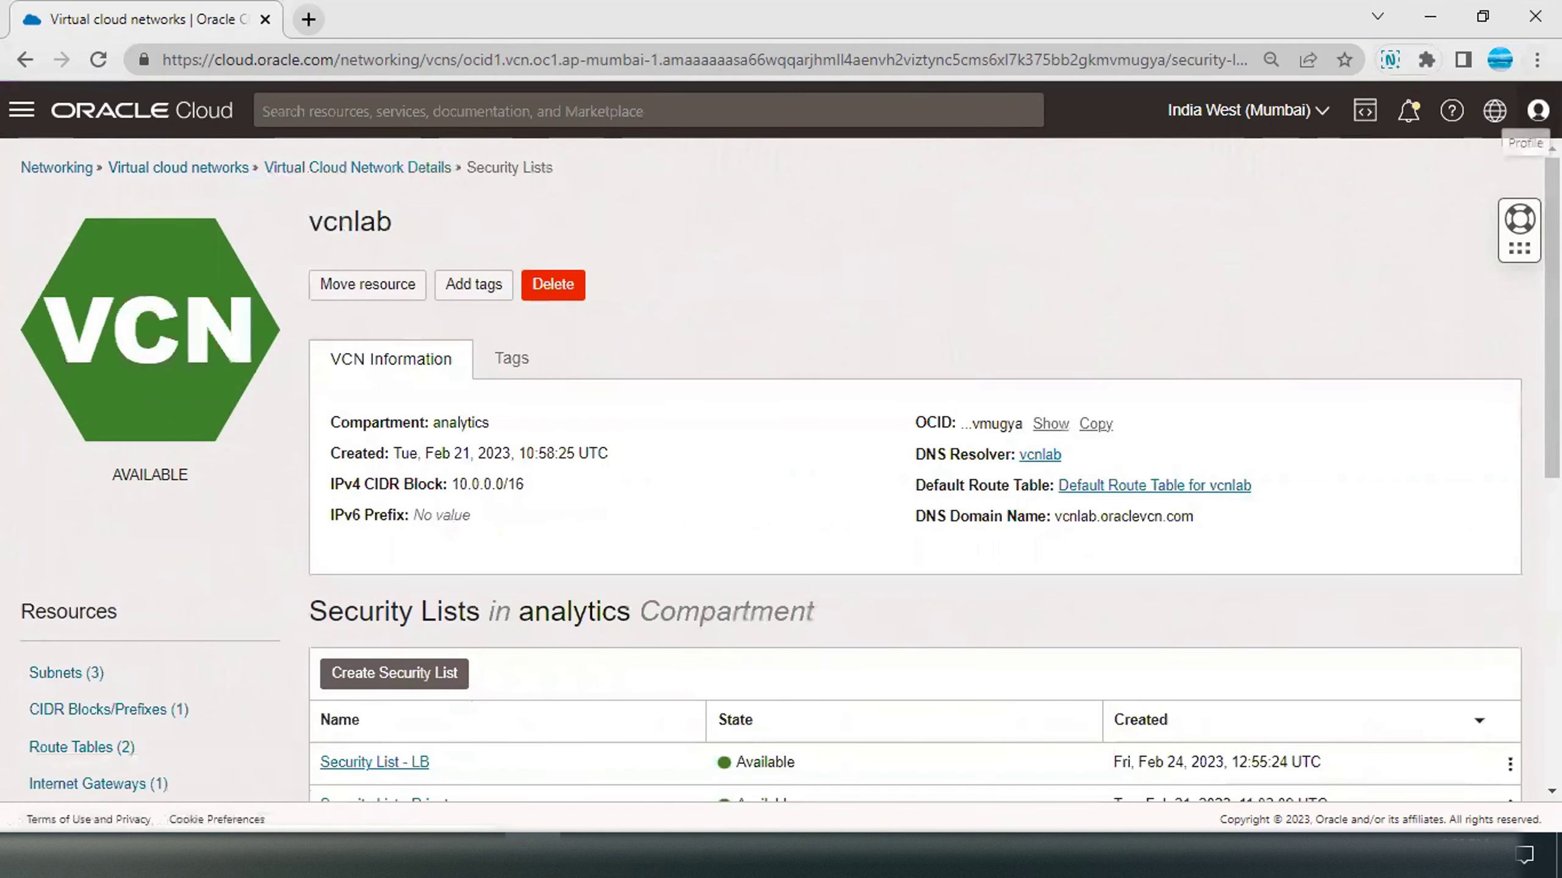
scroll(781, 467, "down", 4)
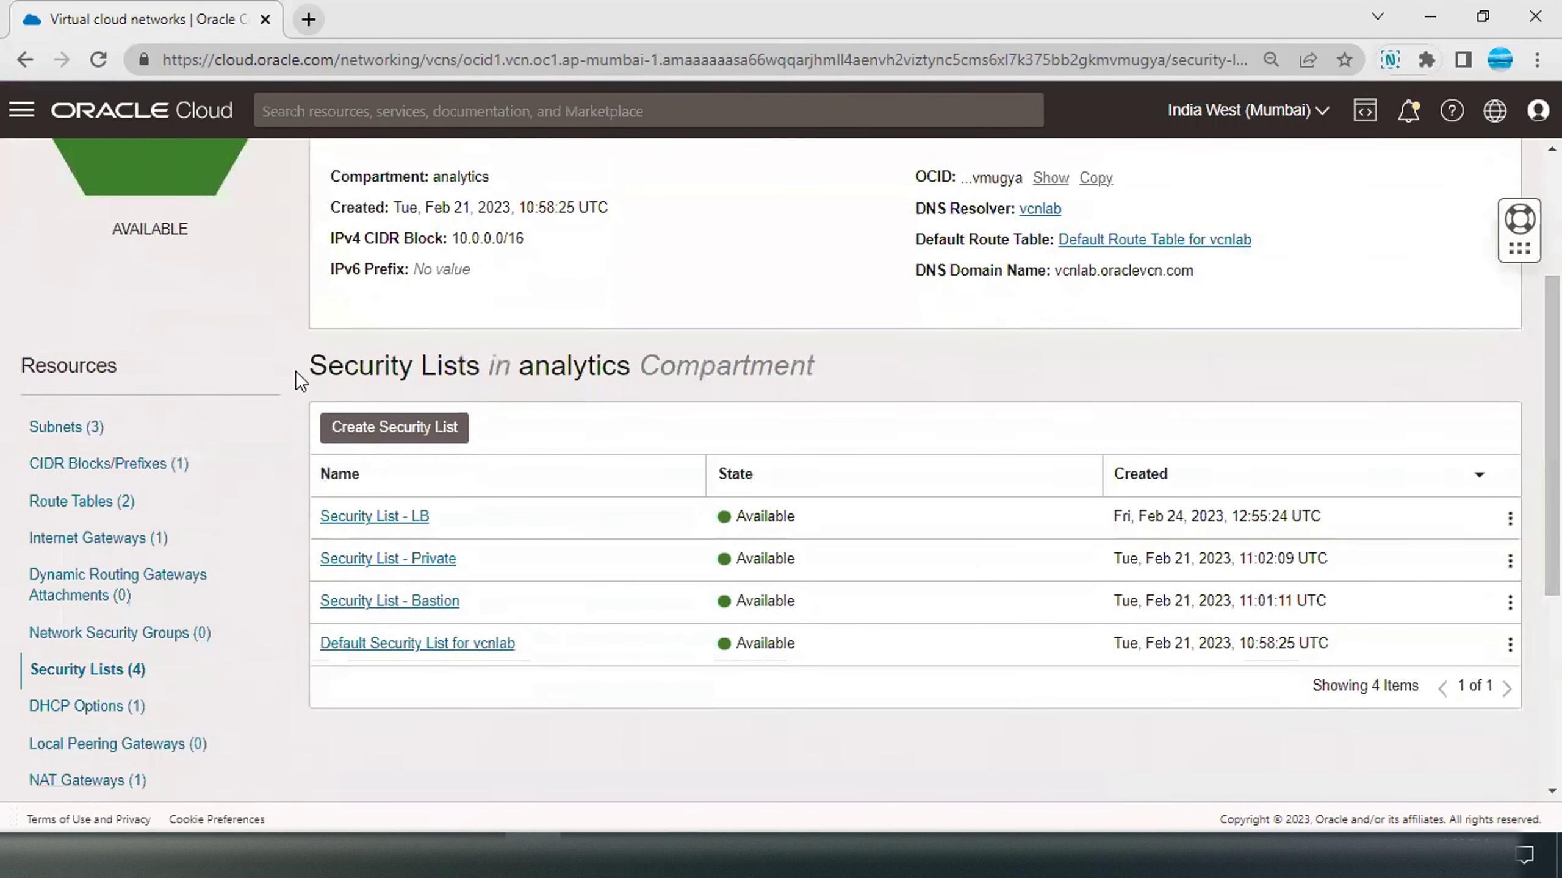
Step: Open Security List - Private and review its ingress rules for traffic from the load balancer subnet
left_click(360, 561)
scroll(592, 675, "down", 3)
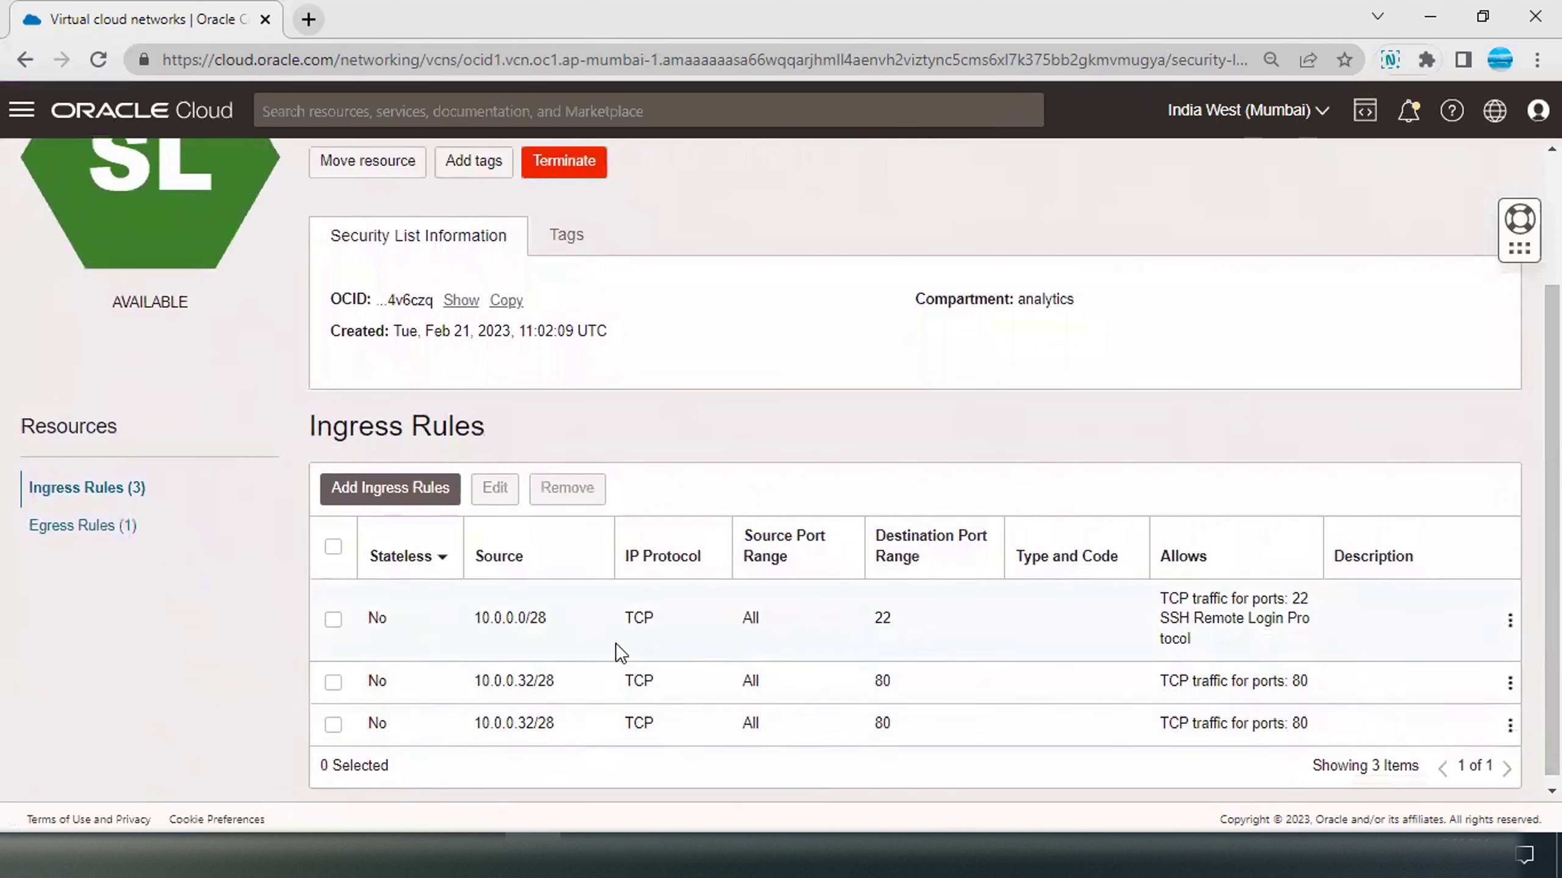
left_click_drag(578, 679, 475, 683)
left_click(122, 597)
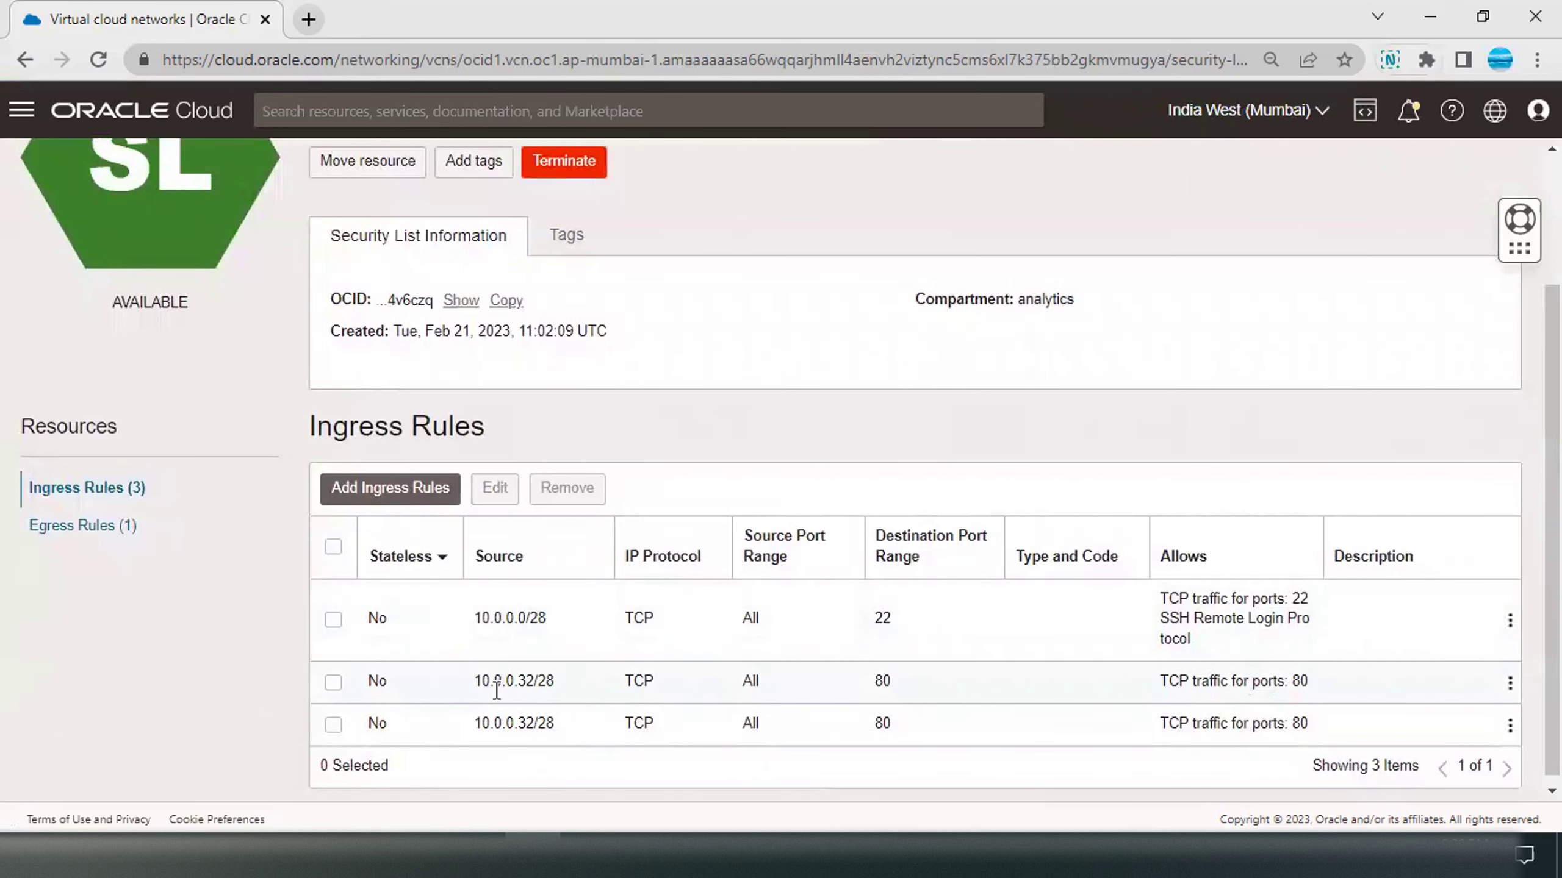
scroll(497, 690, "up", 3)
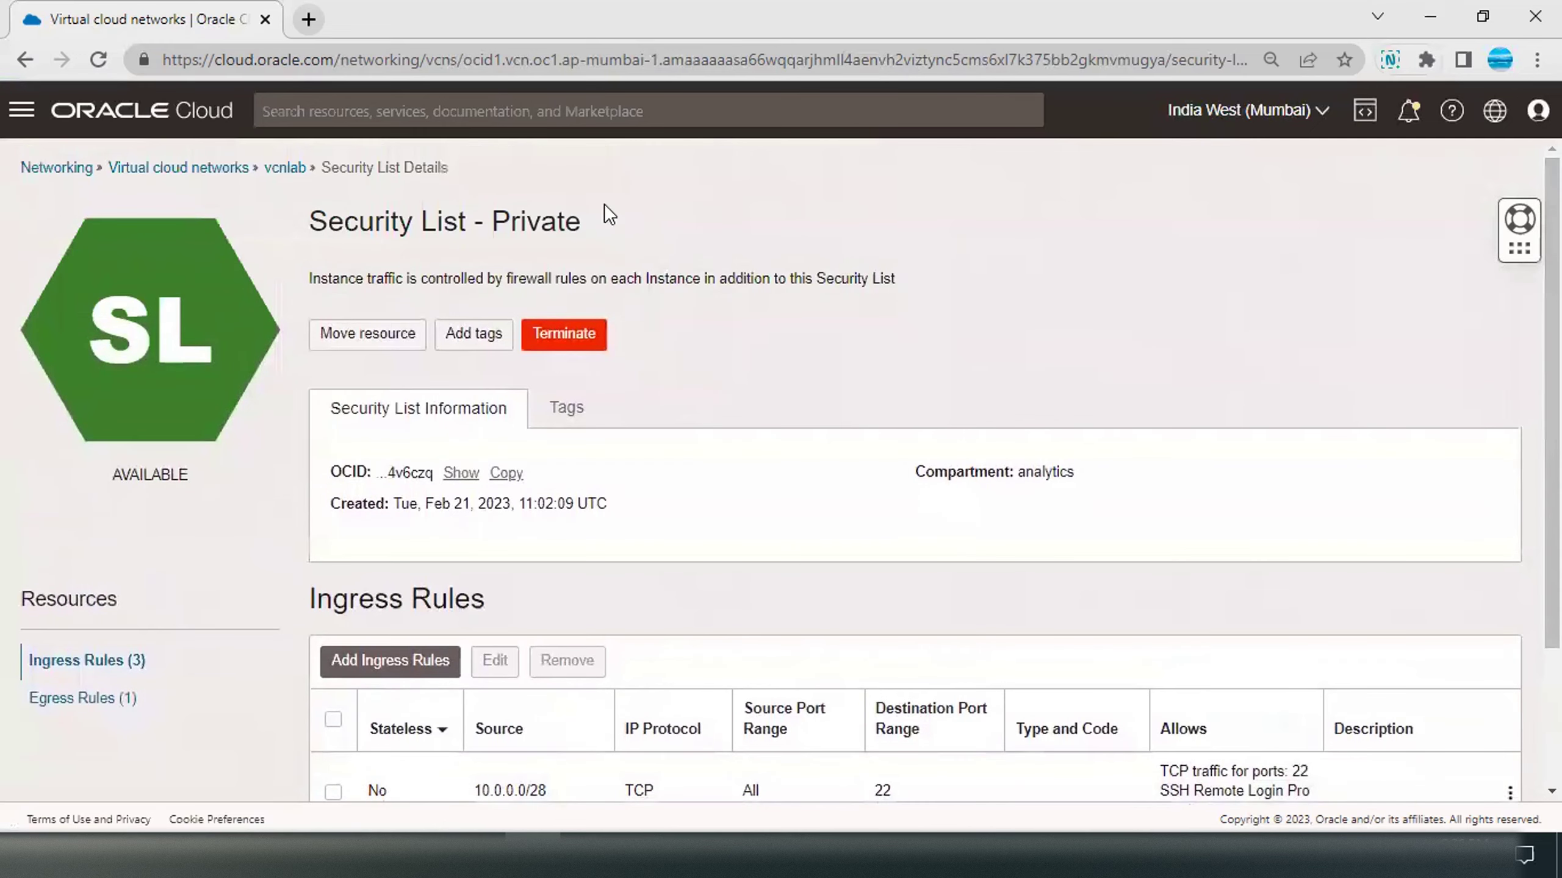
Step: Leave the vcnlab network for the Load Balancers page and start creating a load balancer of type Load Balancer
left_click(285, 169)
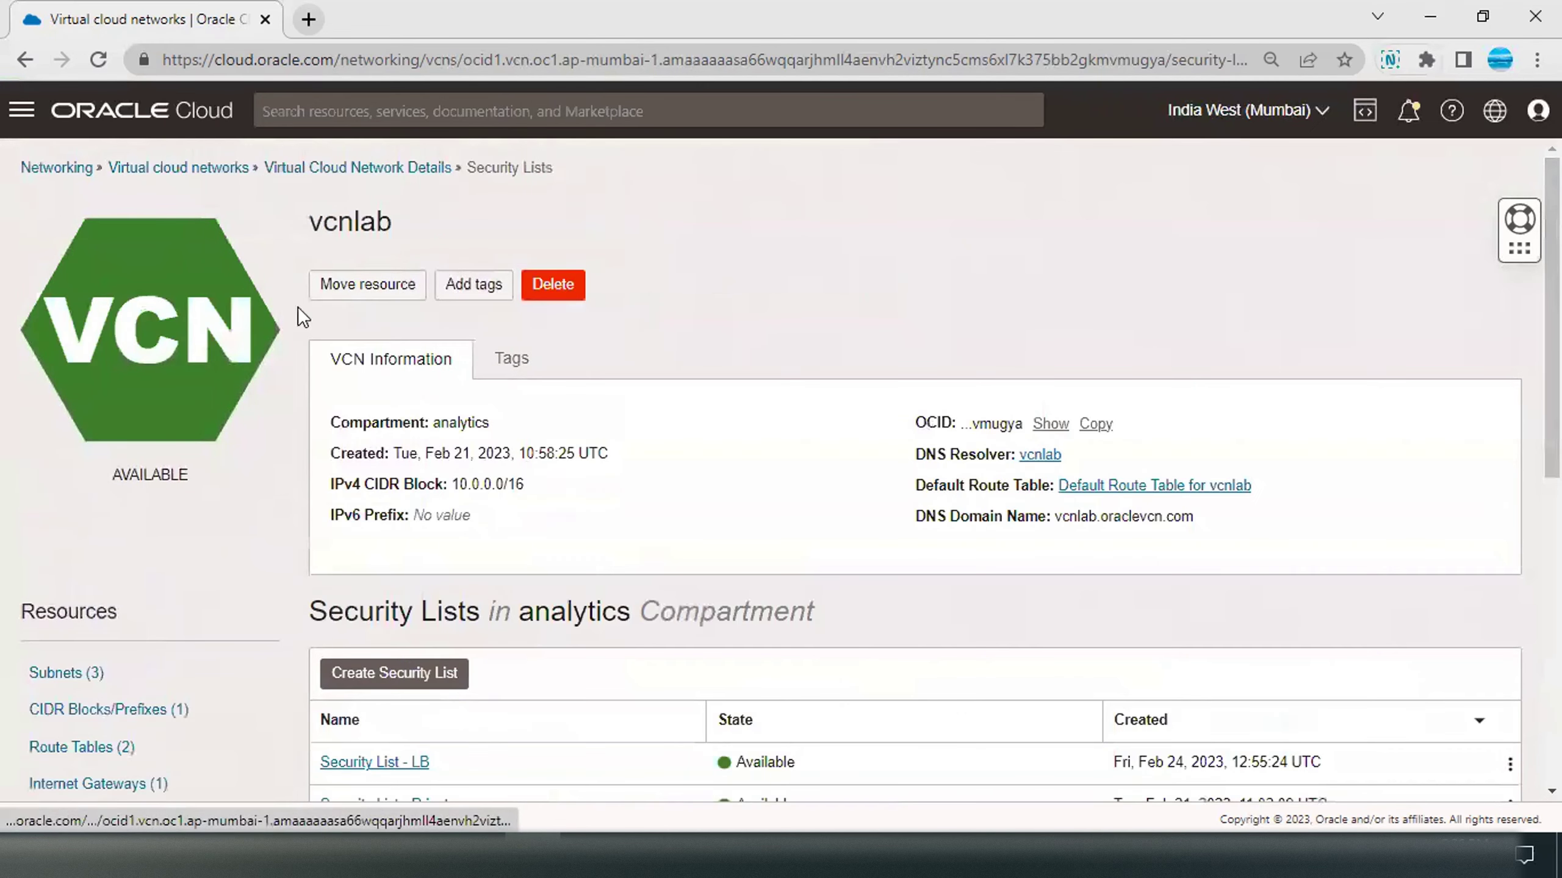
left_click(324, 171)
left_click(199, 175)
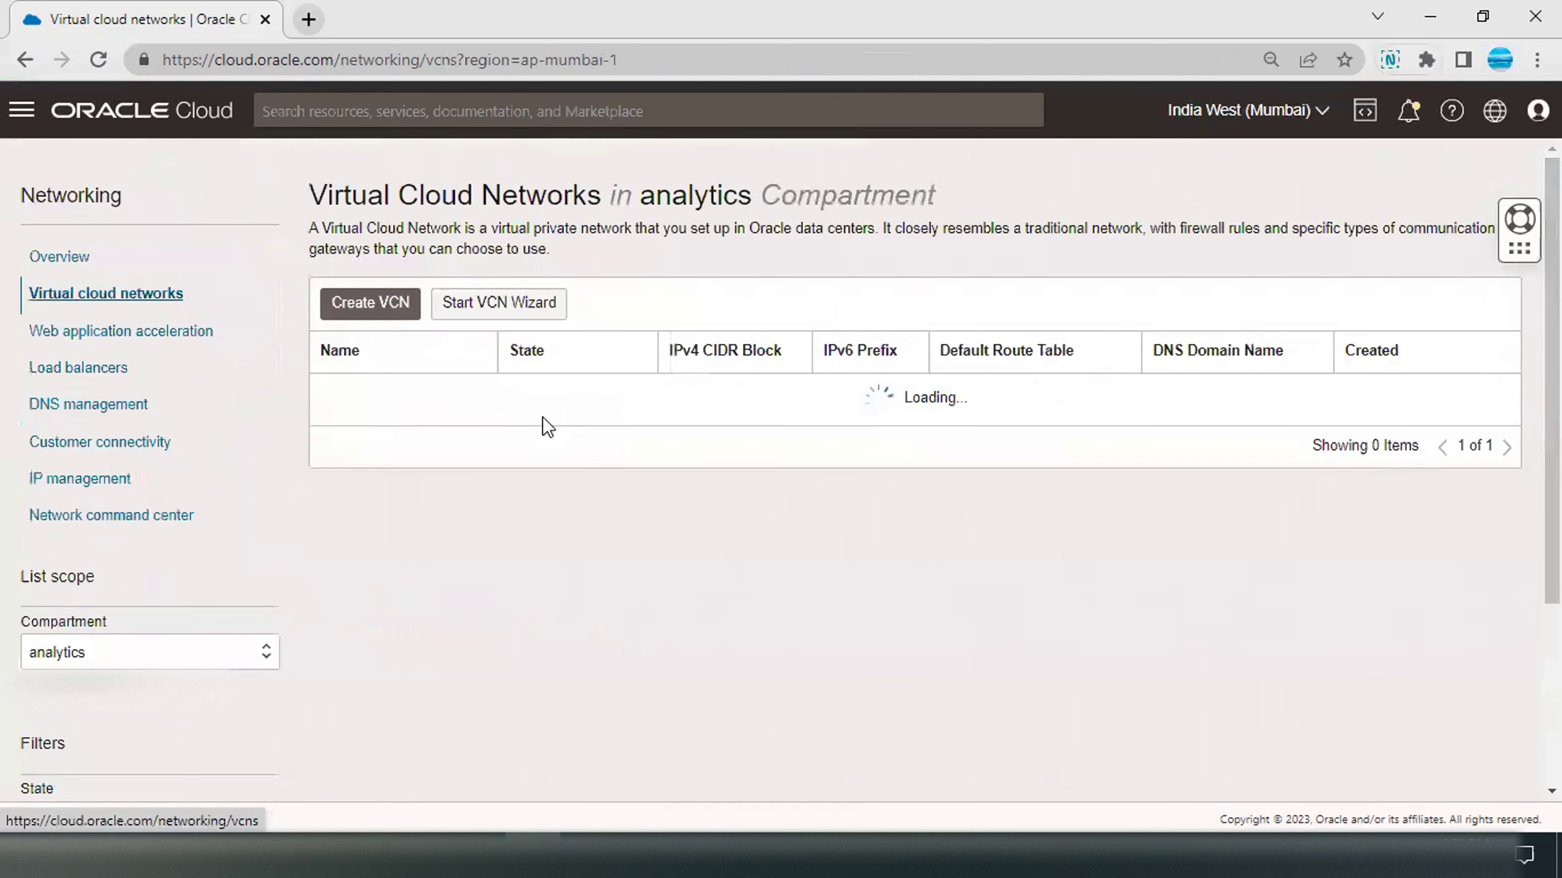
left_click(87, 369)
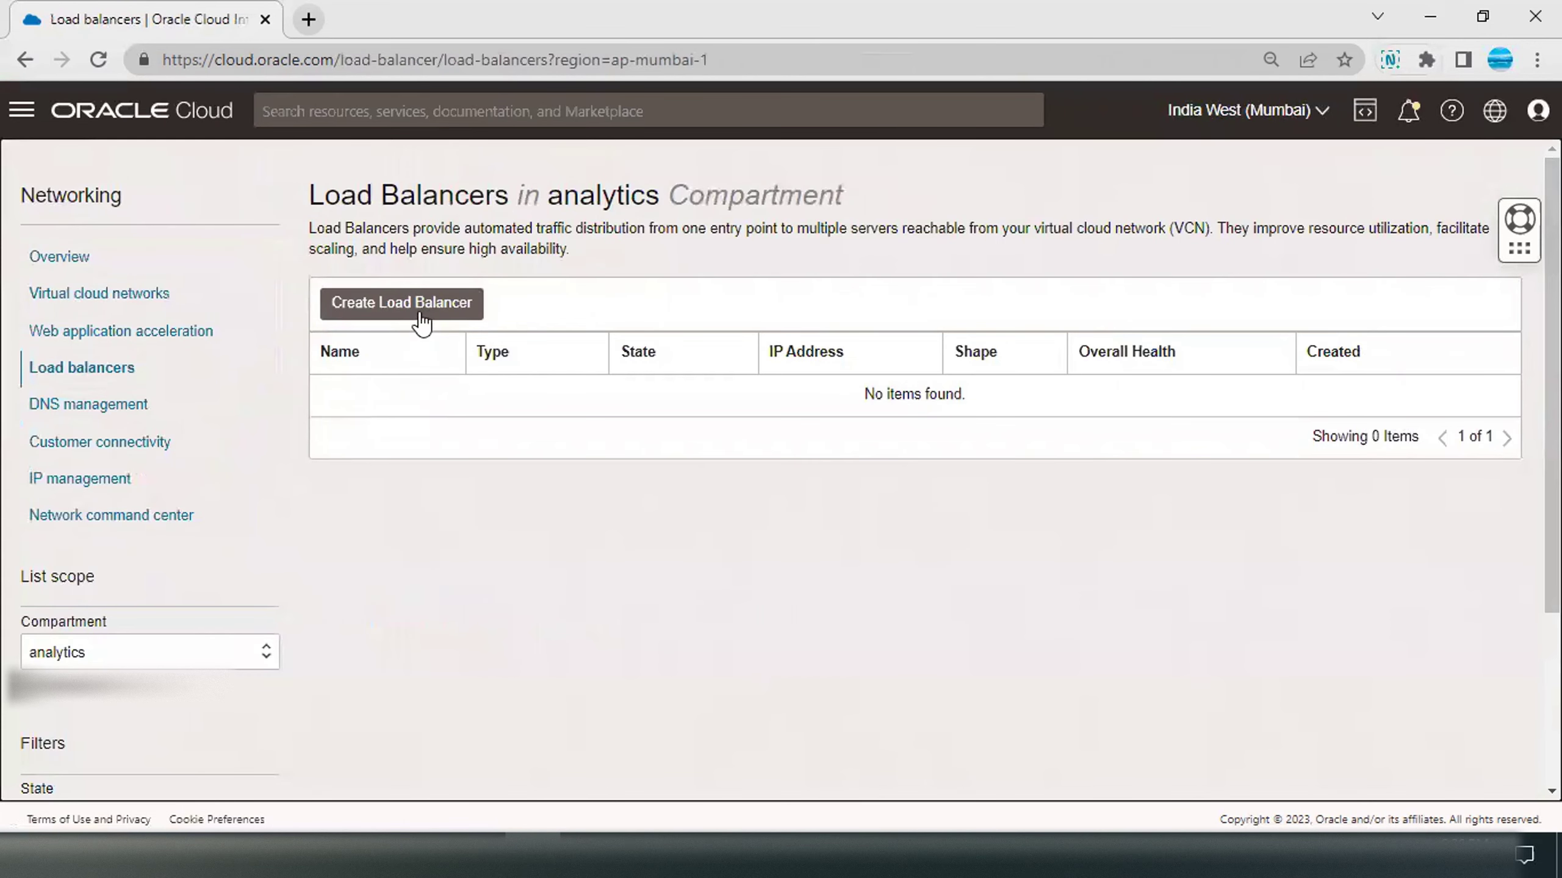
left_click(416, 307)
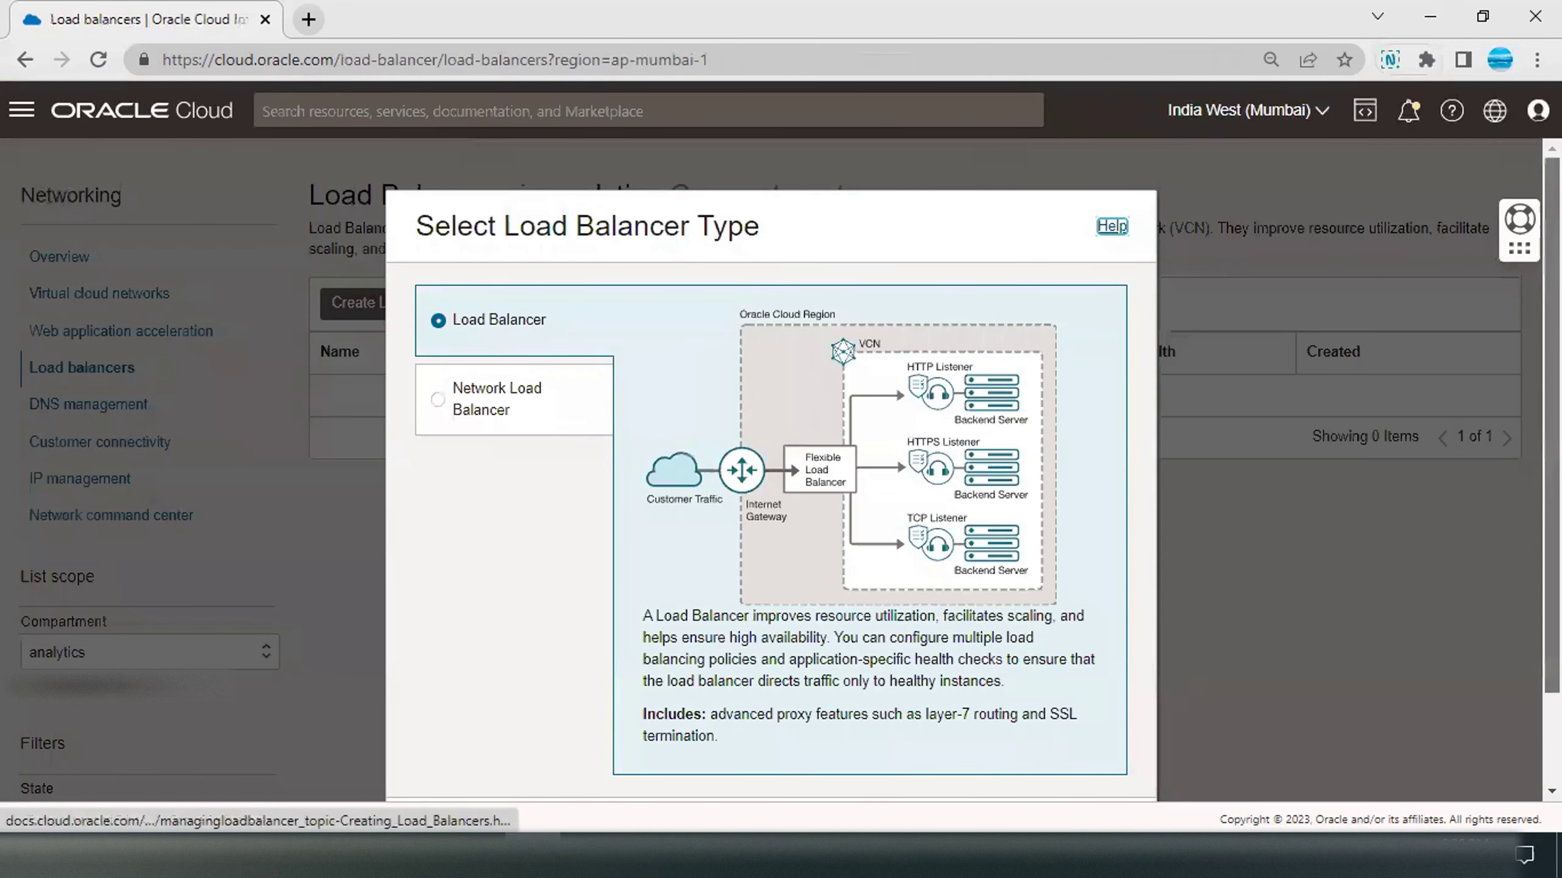
scroll(553, 553, "down", 2)
left_click(465, 720)
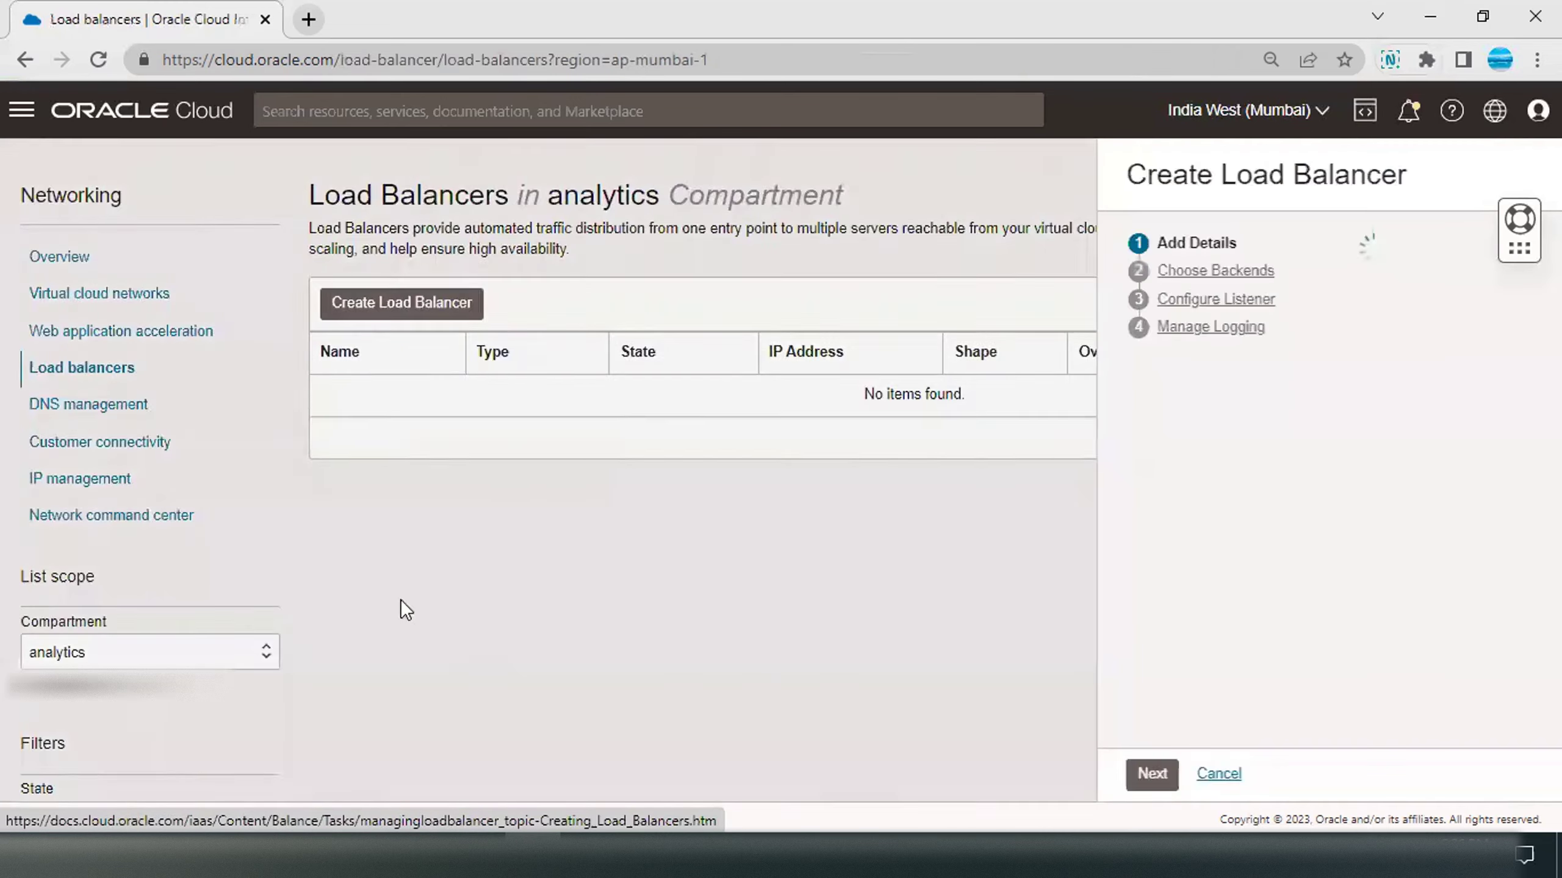
Step: Name the public load balancer LB and keep the ephemeral IP address and flexible 10 Mbps shape
triple_click(418, 369)
type("LB")
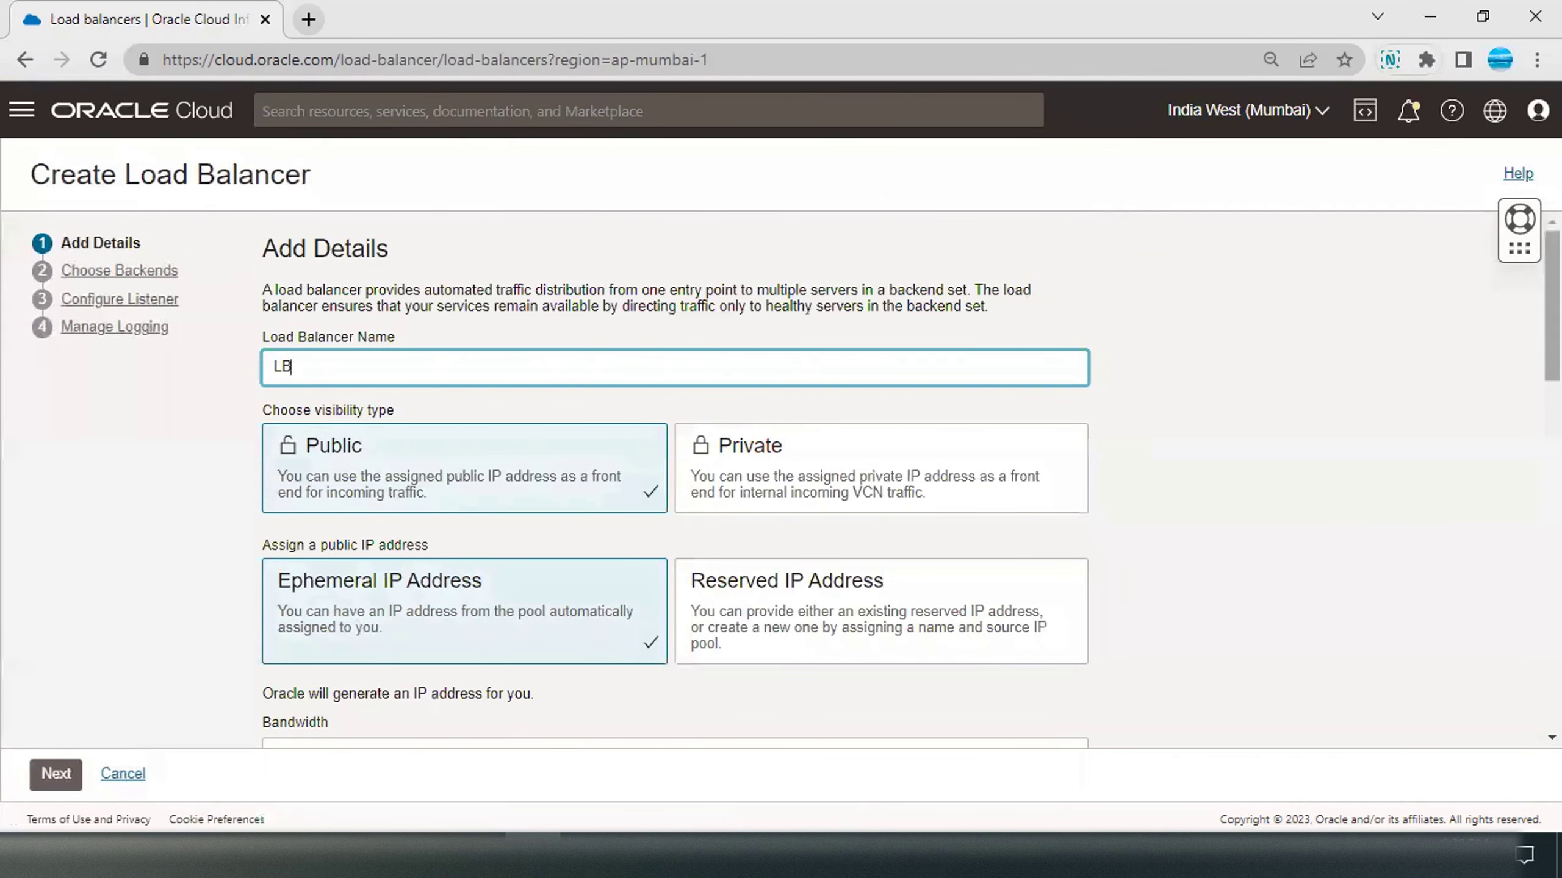
scroll(490, 643, "down", 1)
scroll(675, 480, "down", 8)
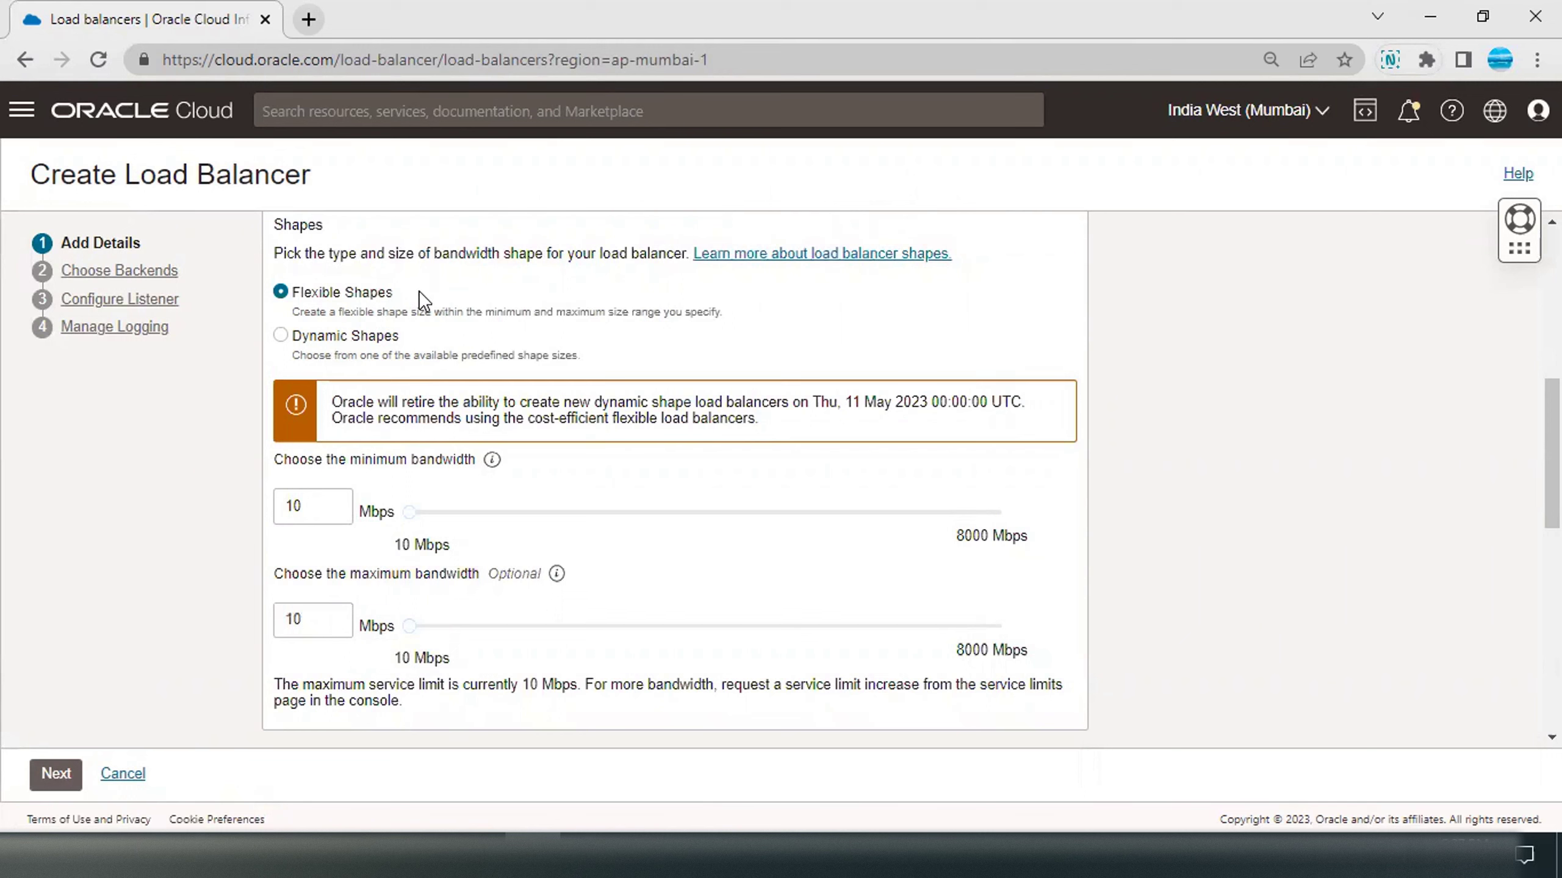
left_click(56, 774)
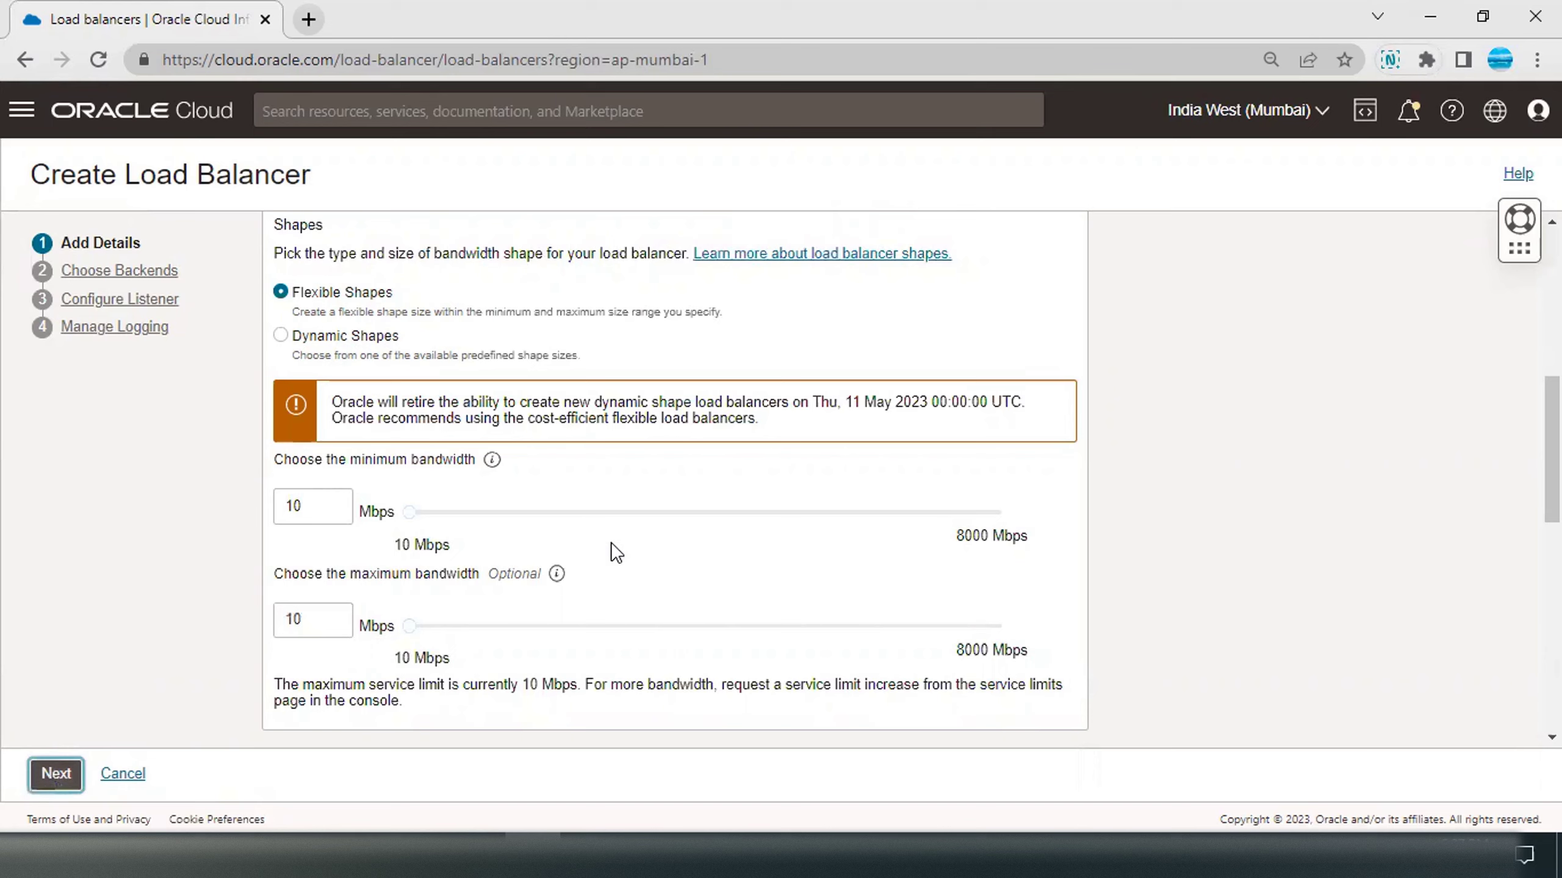
Step: Host the load balancer in the vcnlab network on the Front End -LB (regional) subnet and continue to the backends
left_click_drag(1552, 449, 1552, 571)
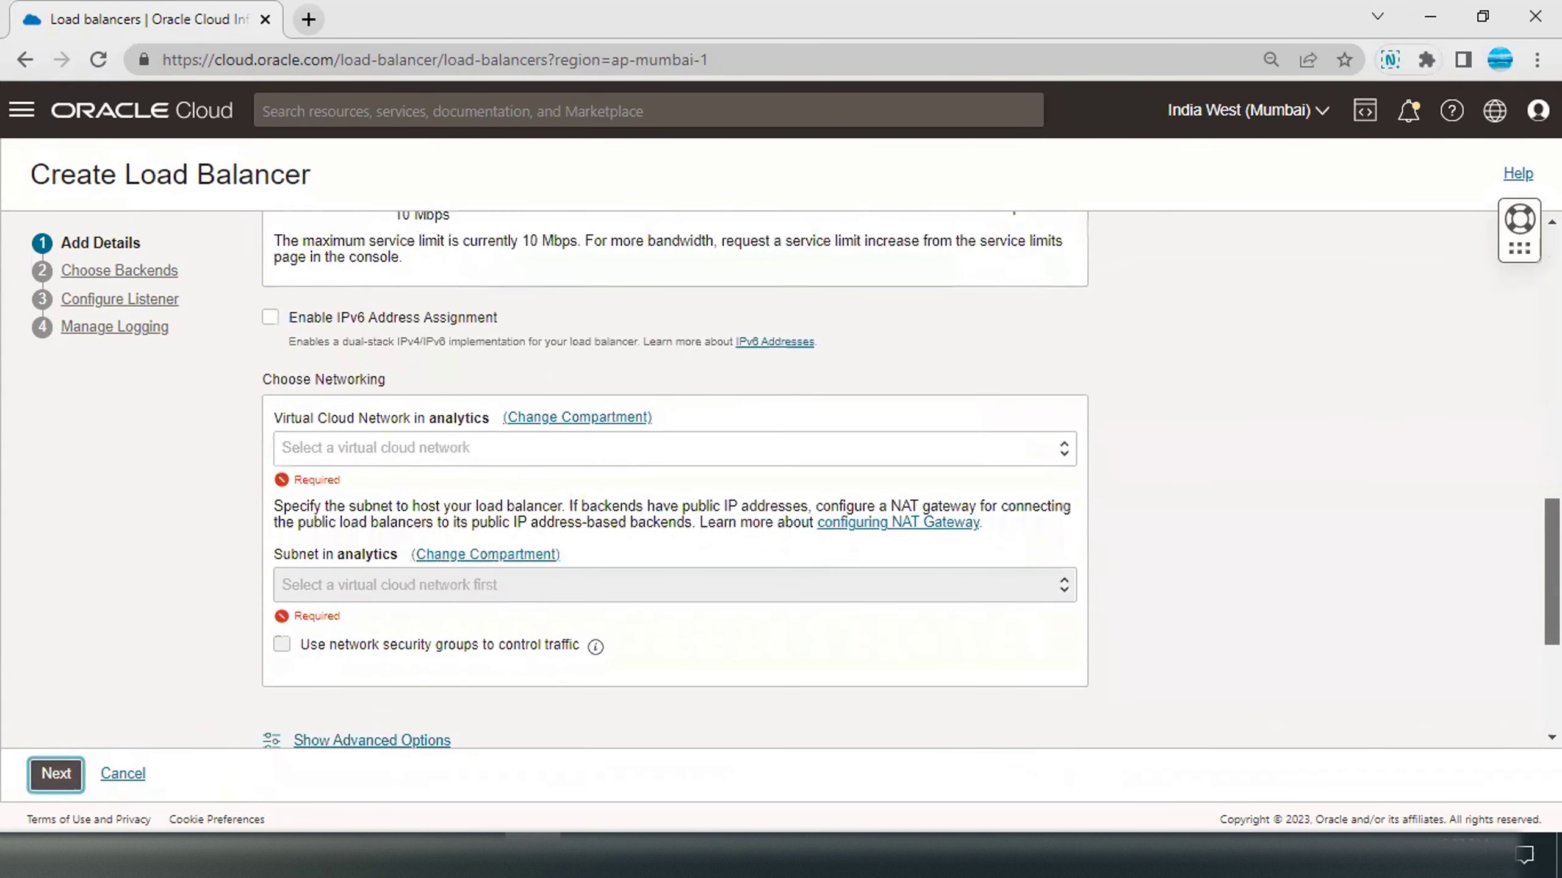
left_click(369, 455)
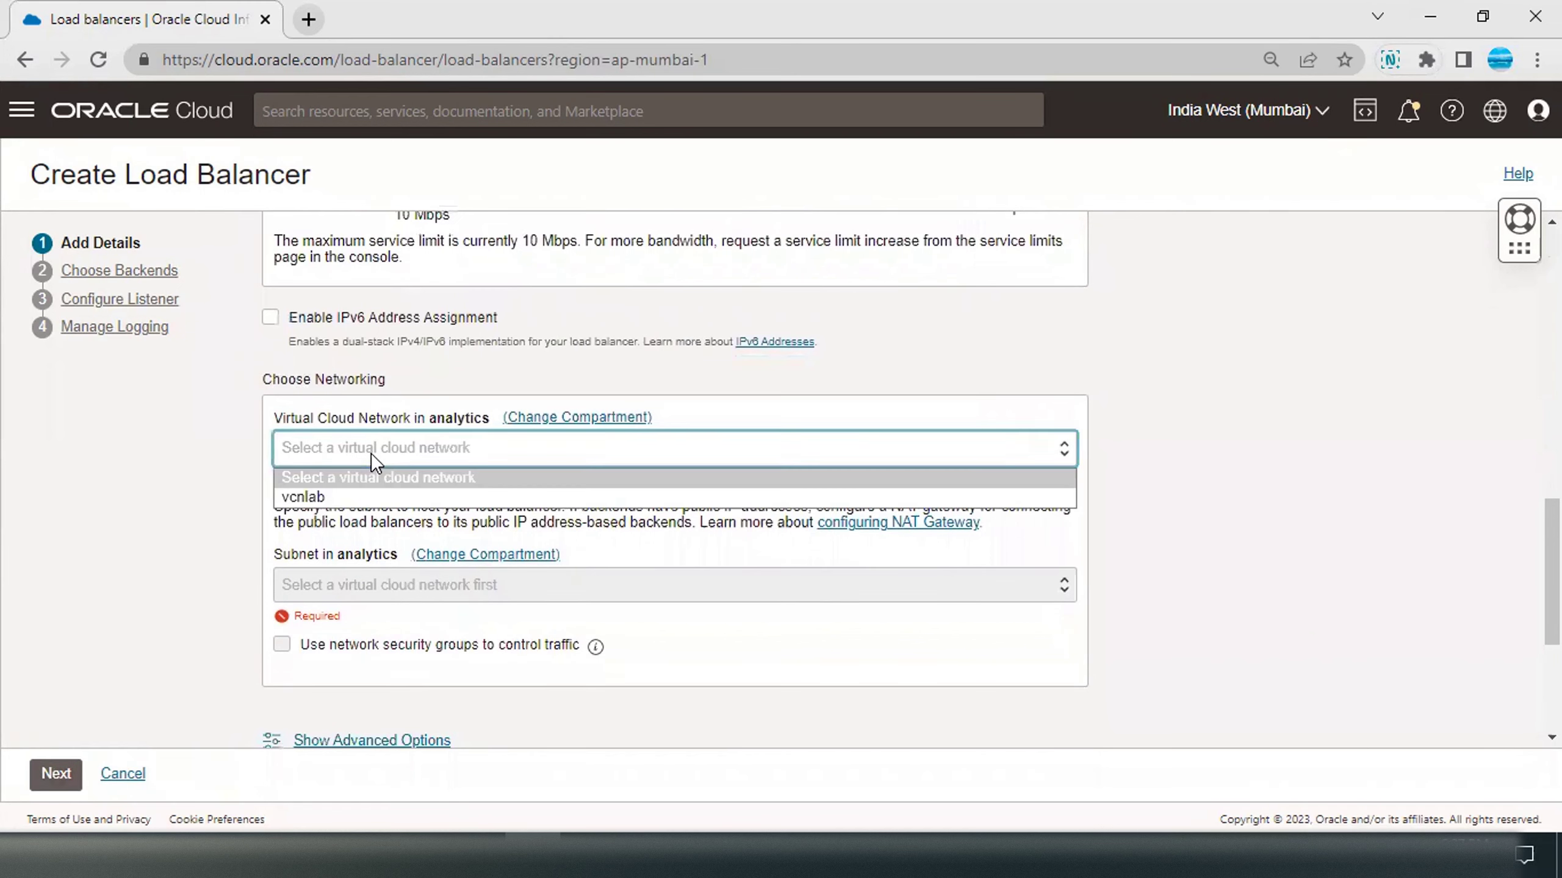
left_click(351, 496)
left_click(363, 571)
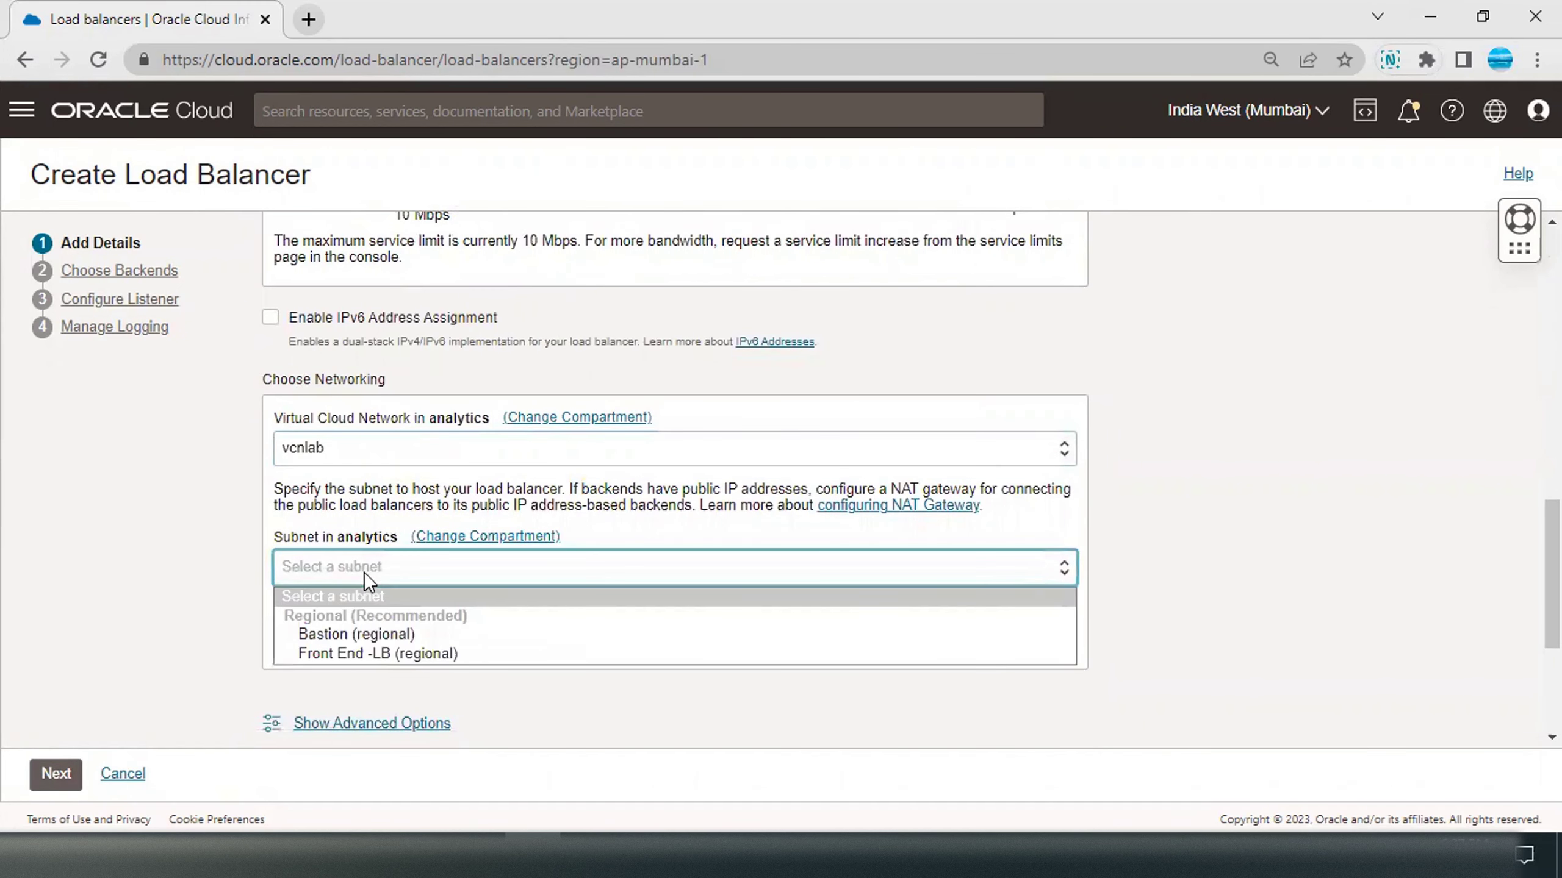
left_click(361, 654)
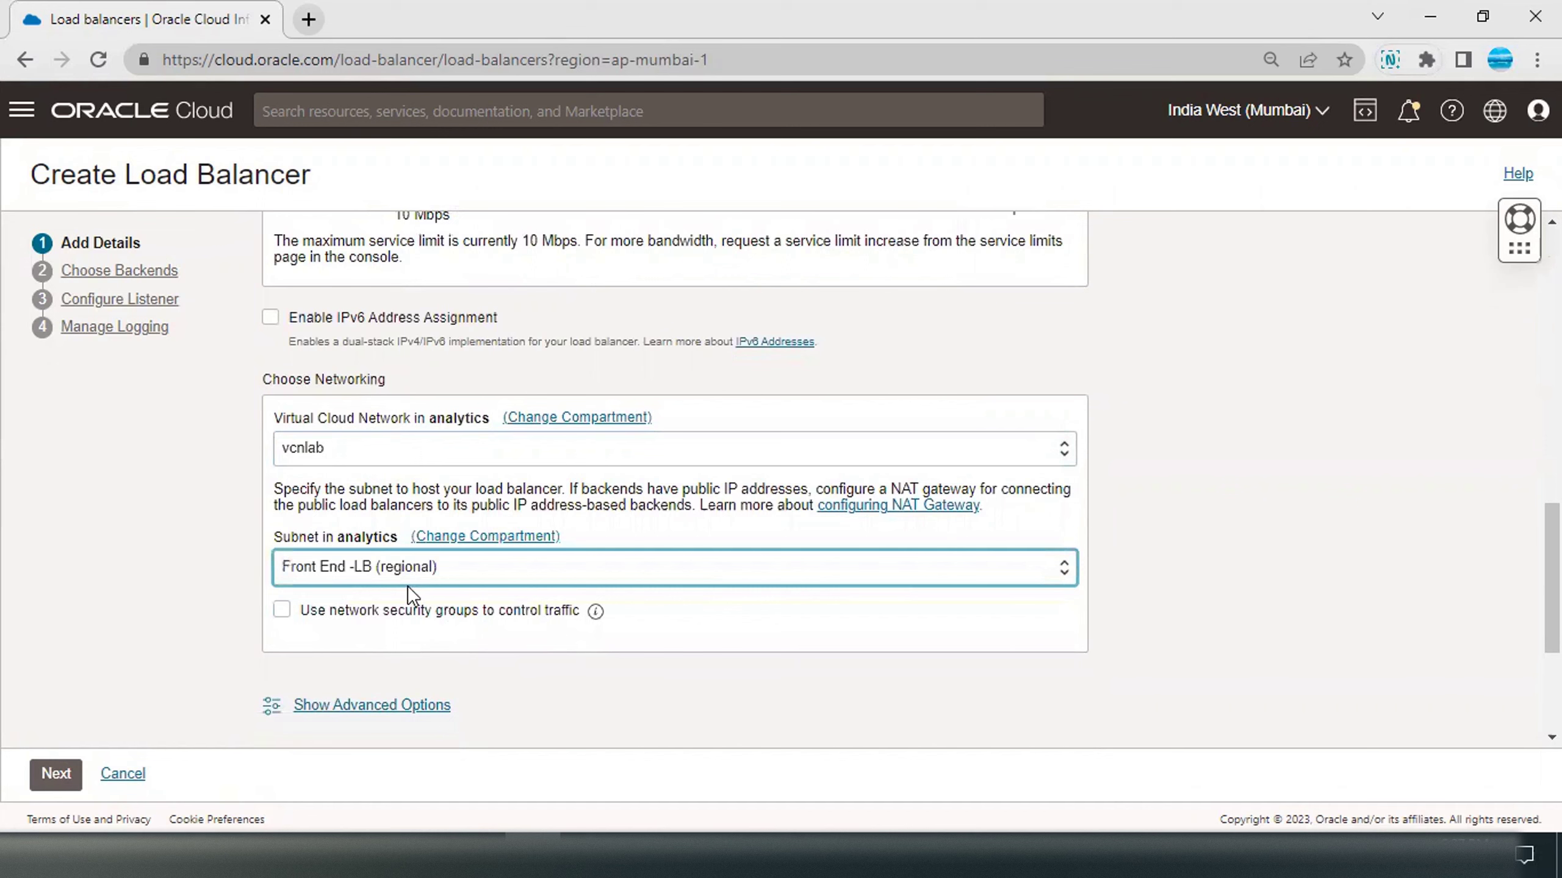
left_click(54, 776)
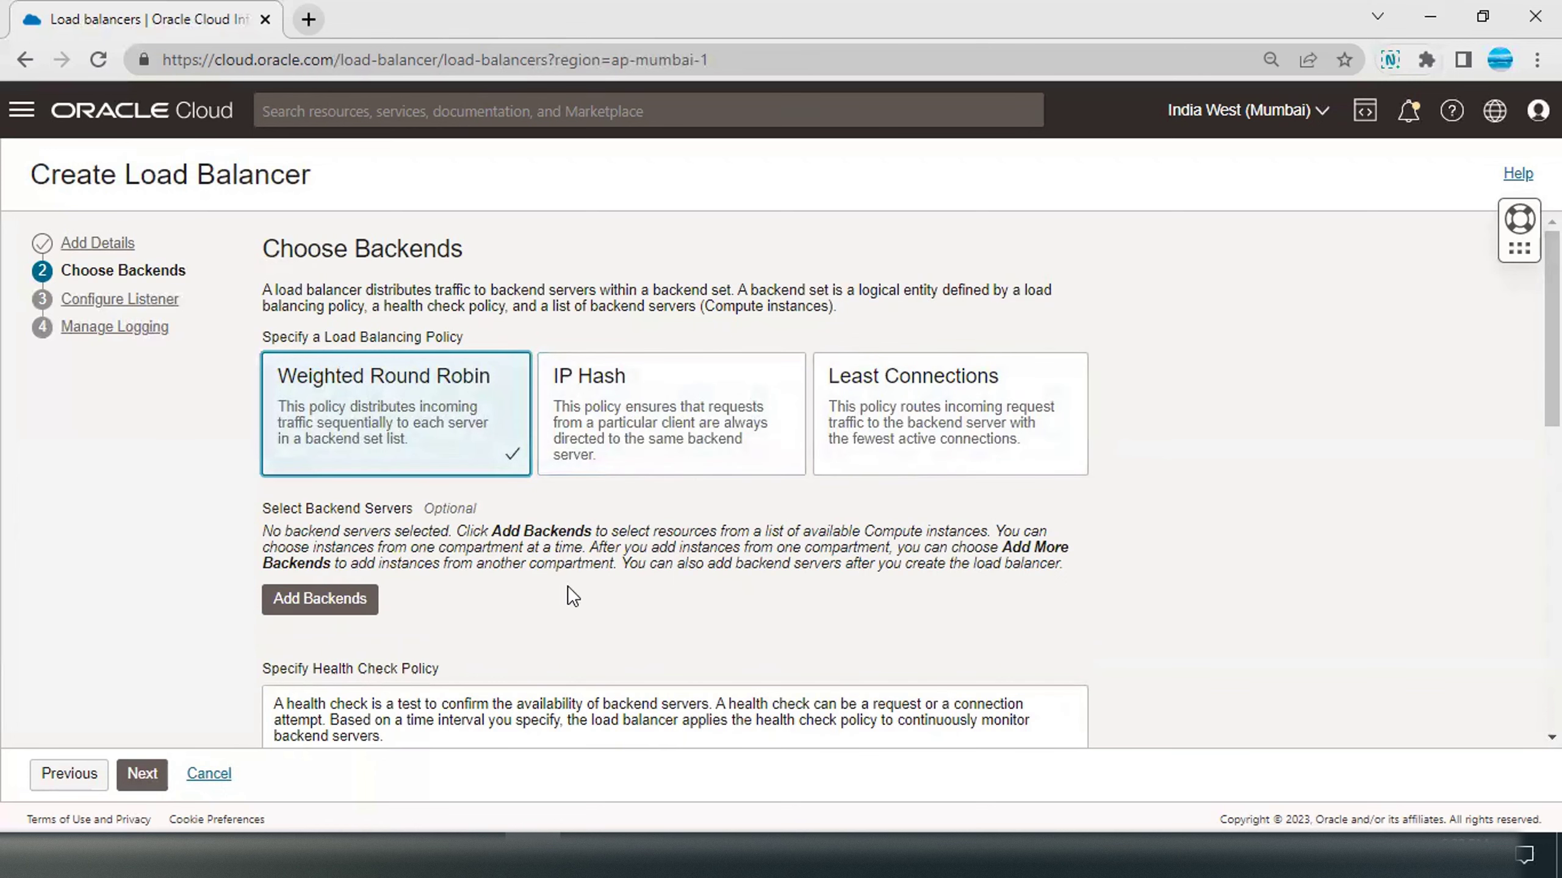
Step: Add the App1 and App2 instances as backend servers of the load balancer
left_click(322, 594)
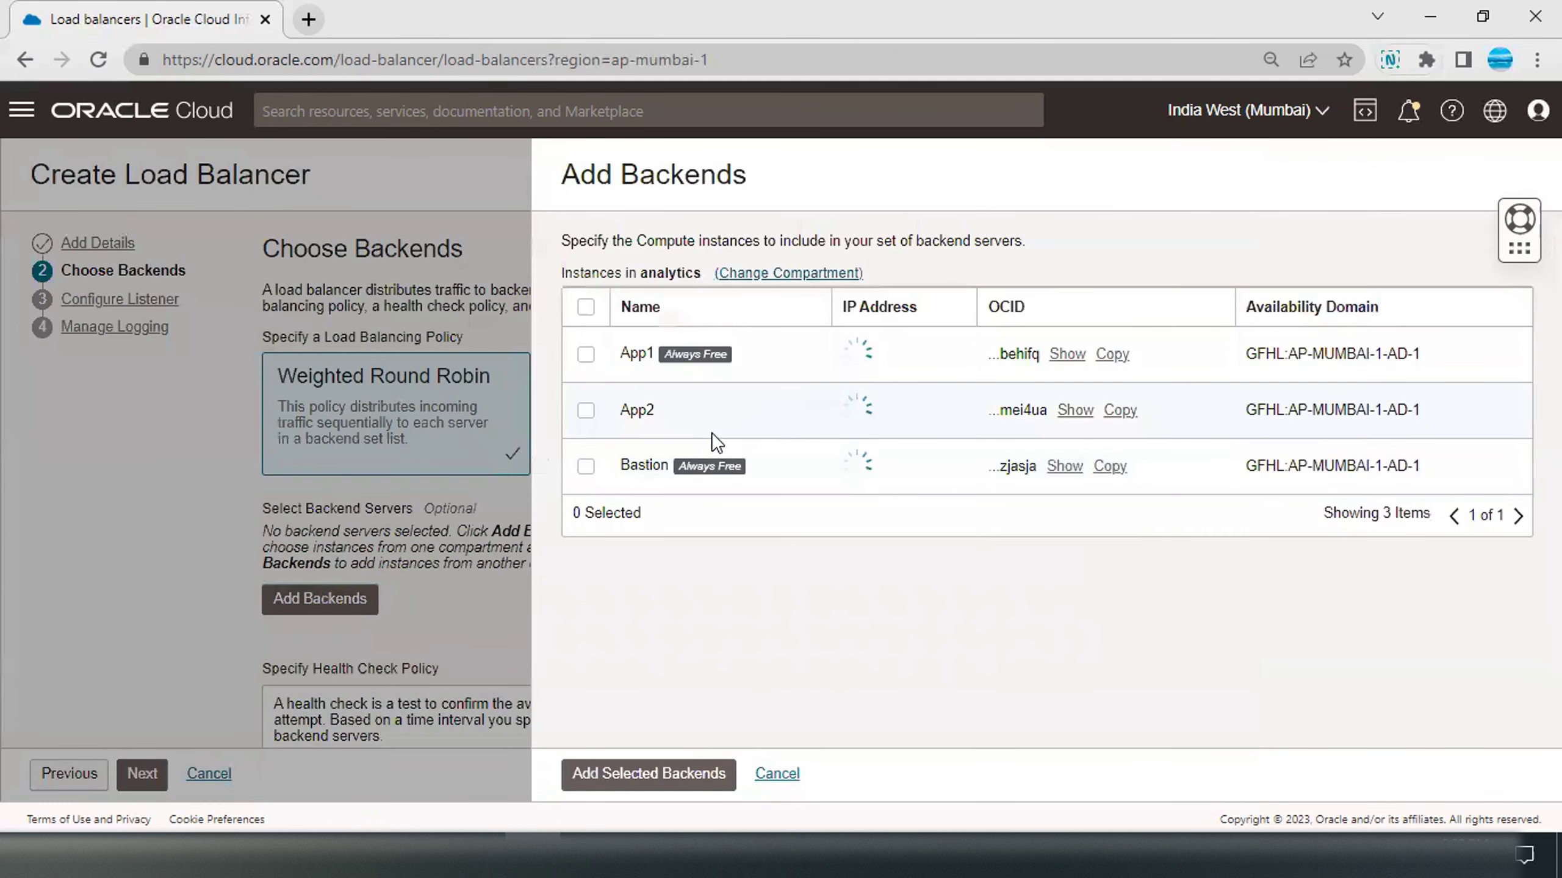
left_click(585, 347)
left_click(586, 389)
left_click(630, 776)
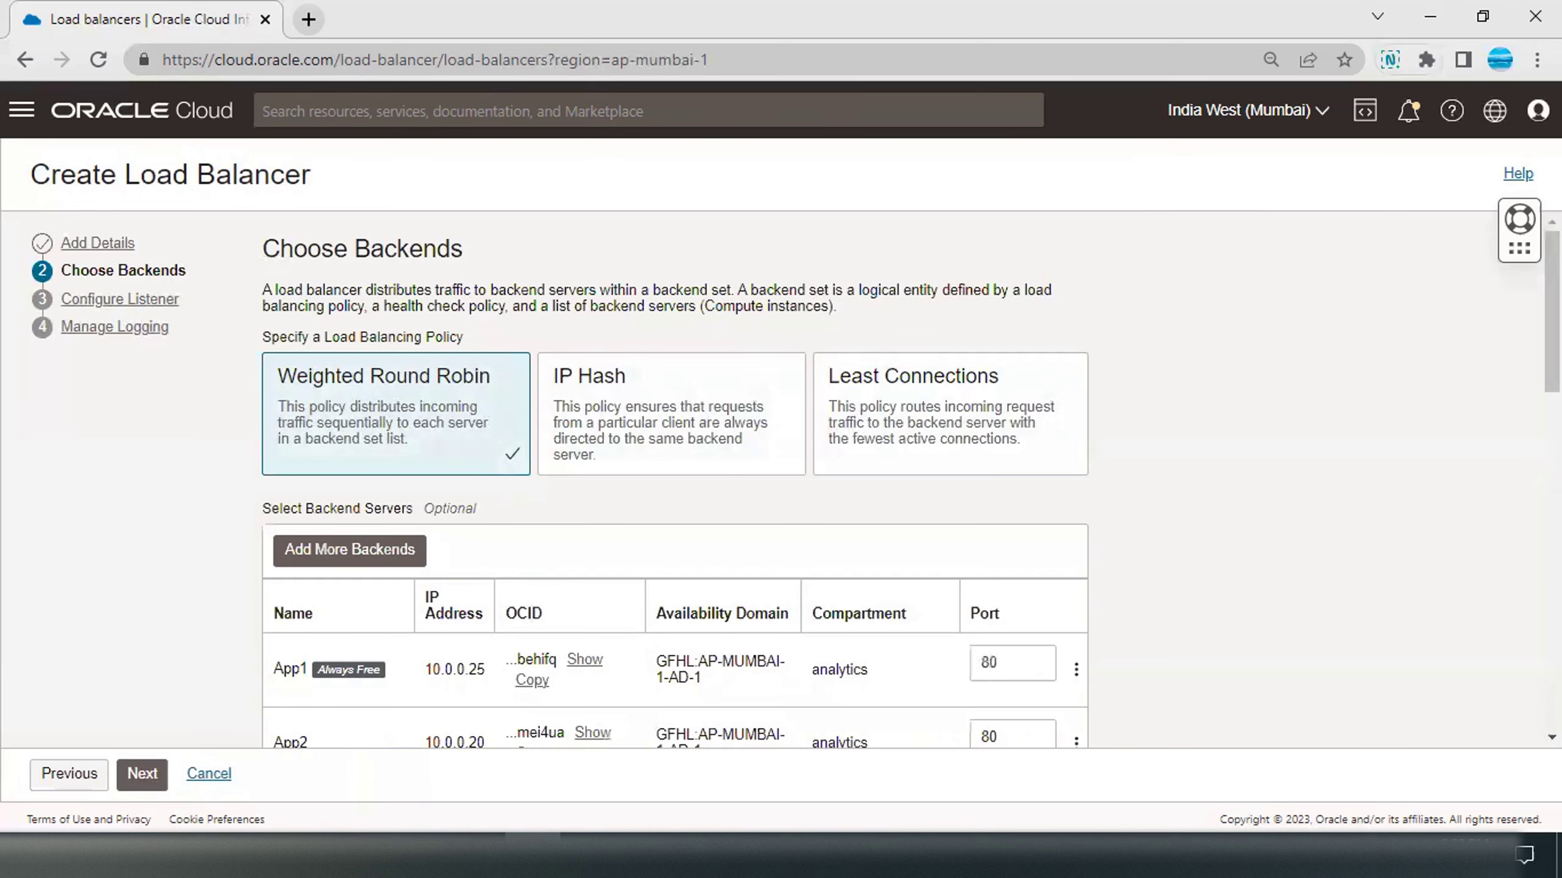
Step: Review the health check policy, keep it at HTTP on port 80, and continue to the listener configuration
scroll(676, 480, "down", 10)
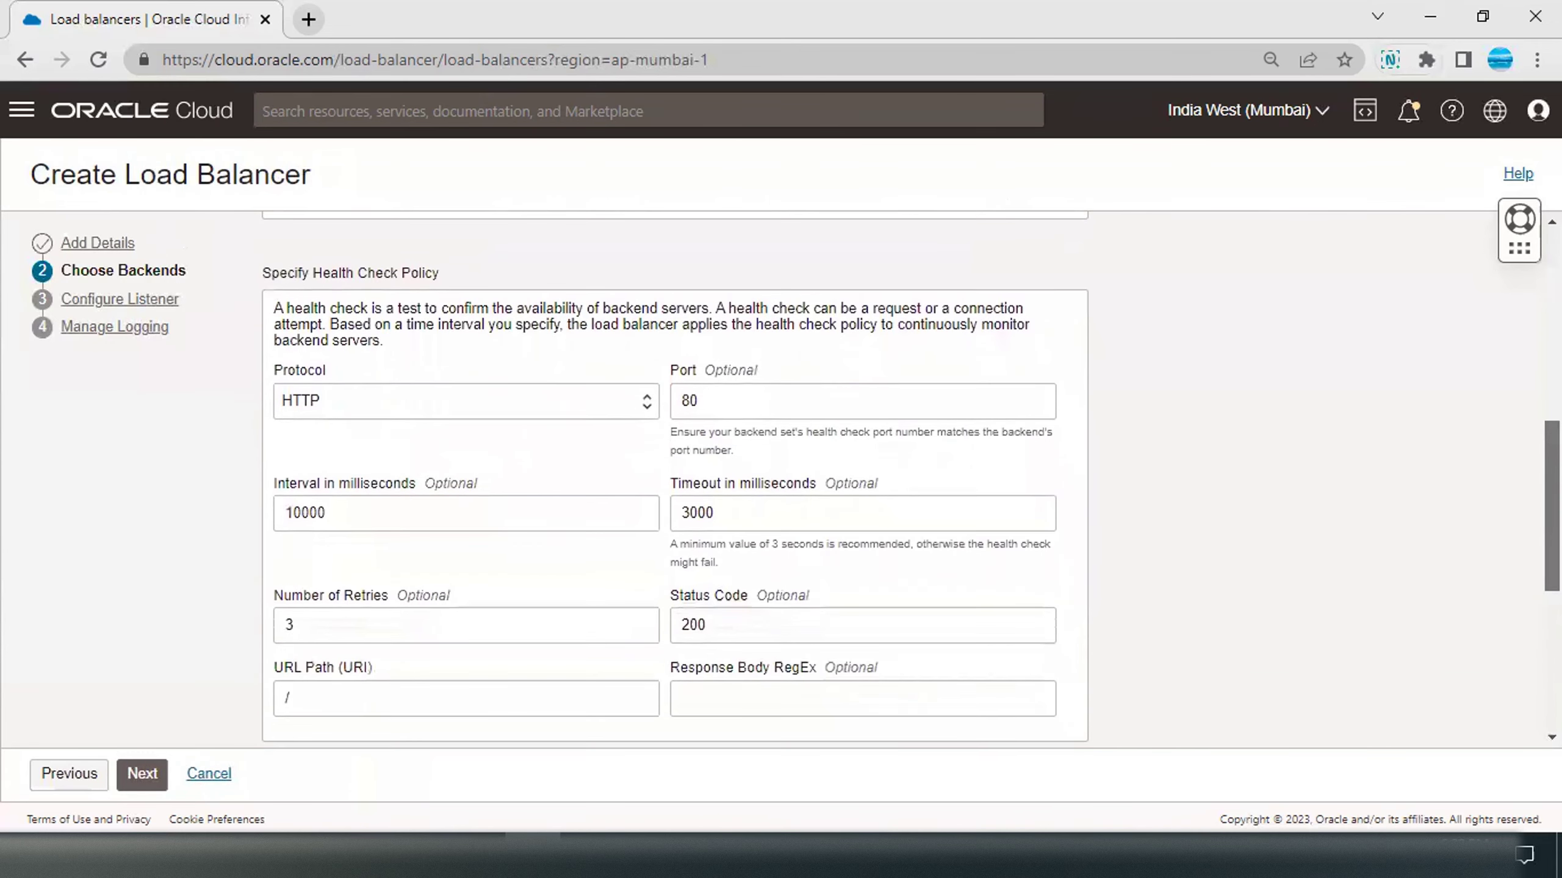
left_click_drag(265, 273, 423, 271)
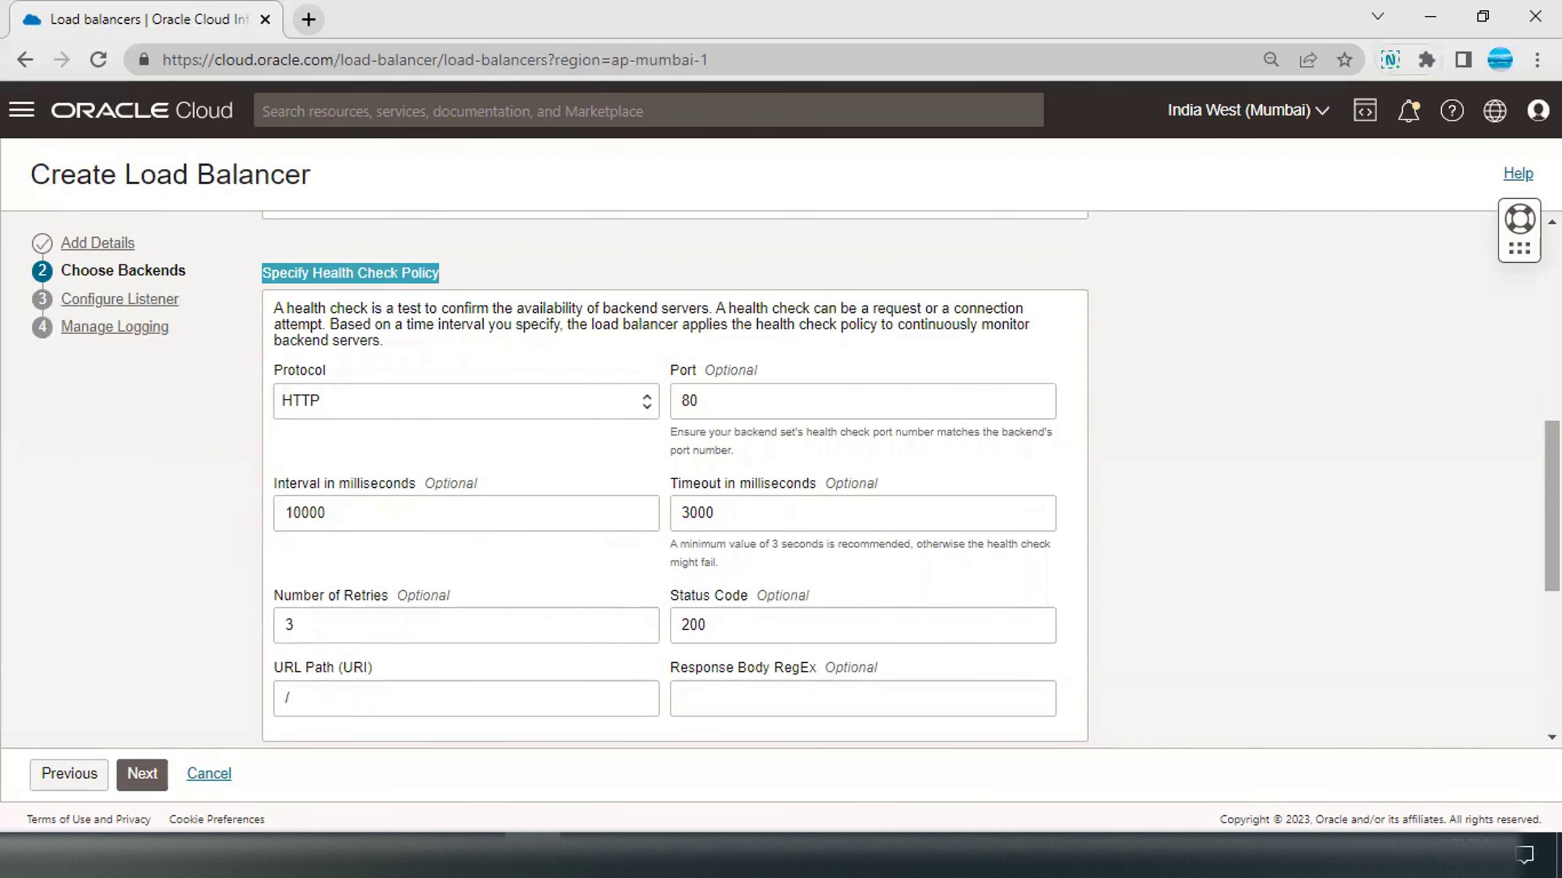
scroll(677, 492, "down", 2)
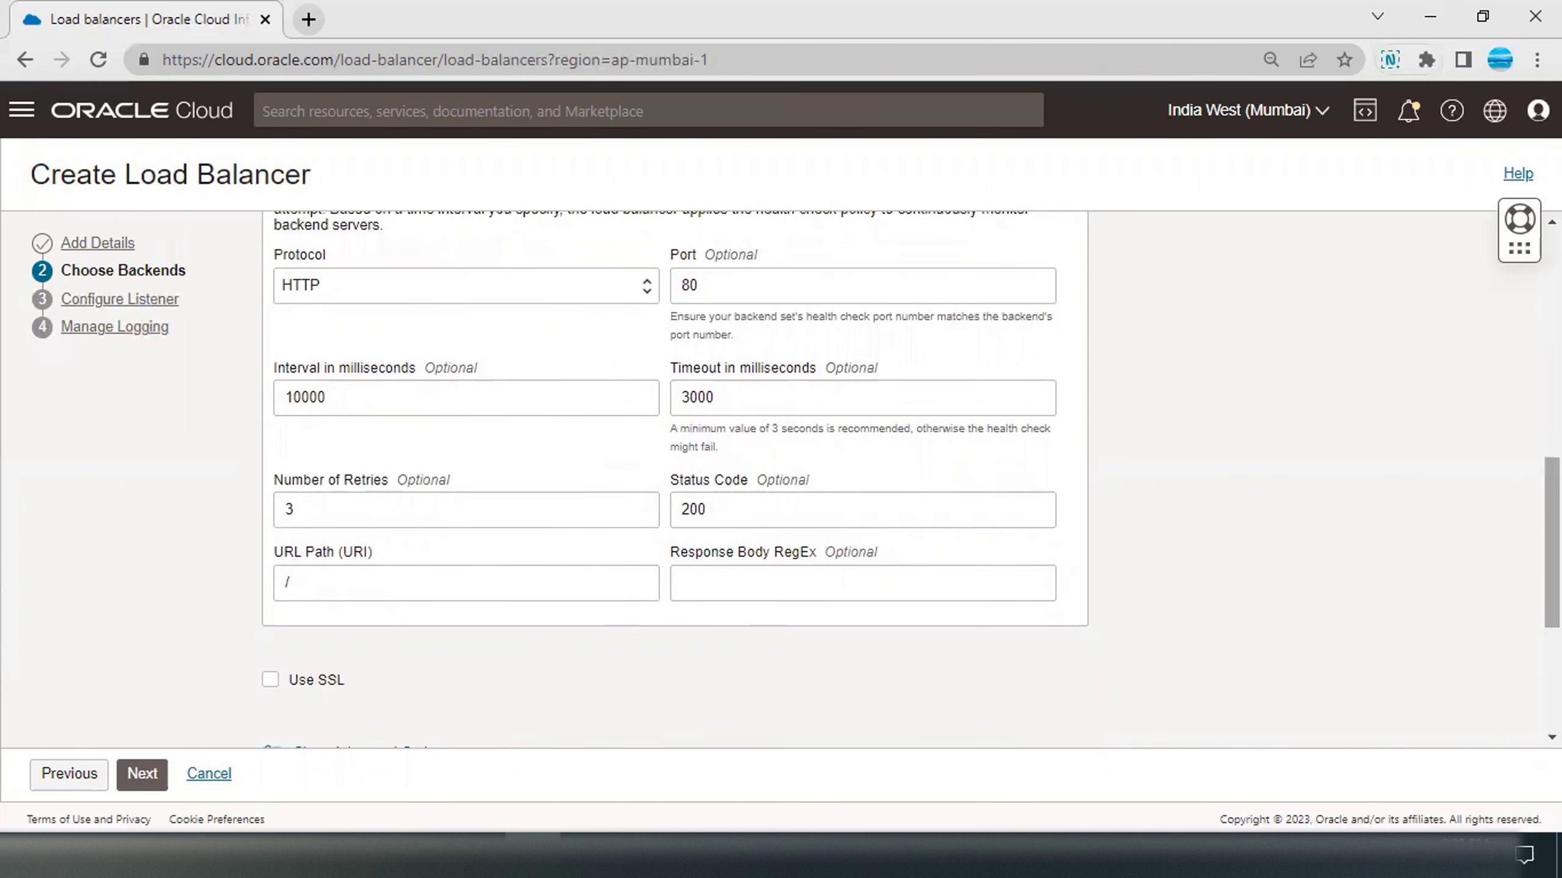
left_click_drag(1552, 542, 1552, 589)
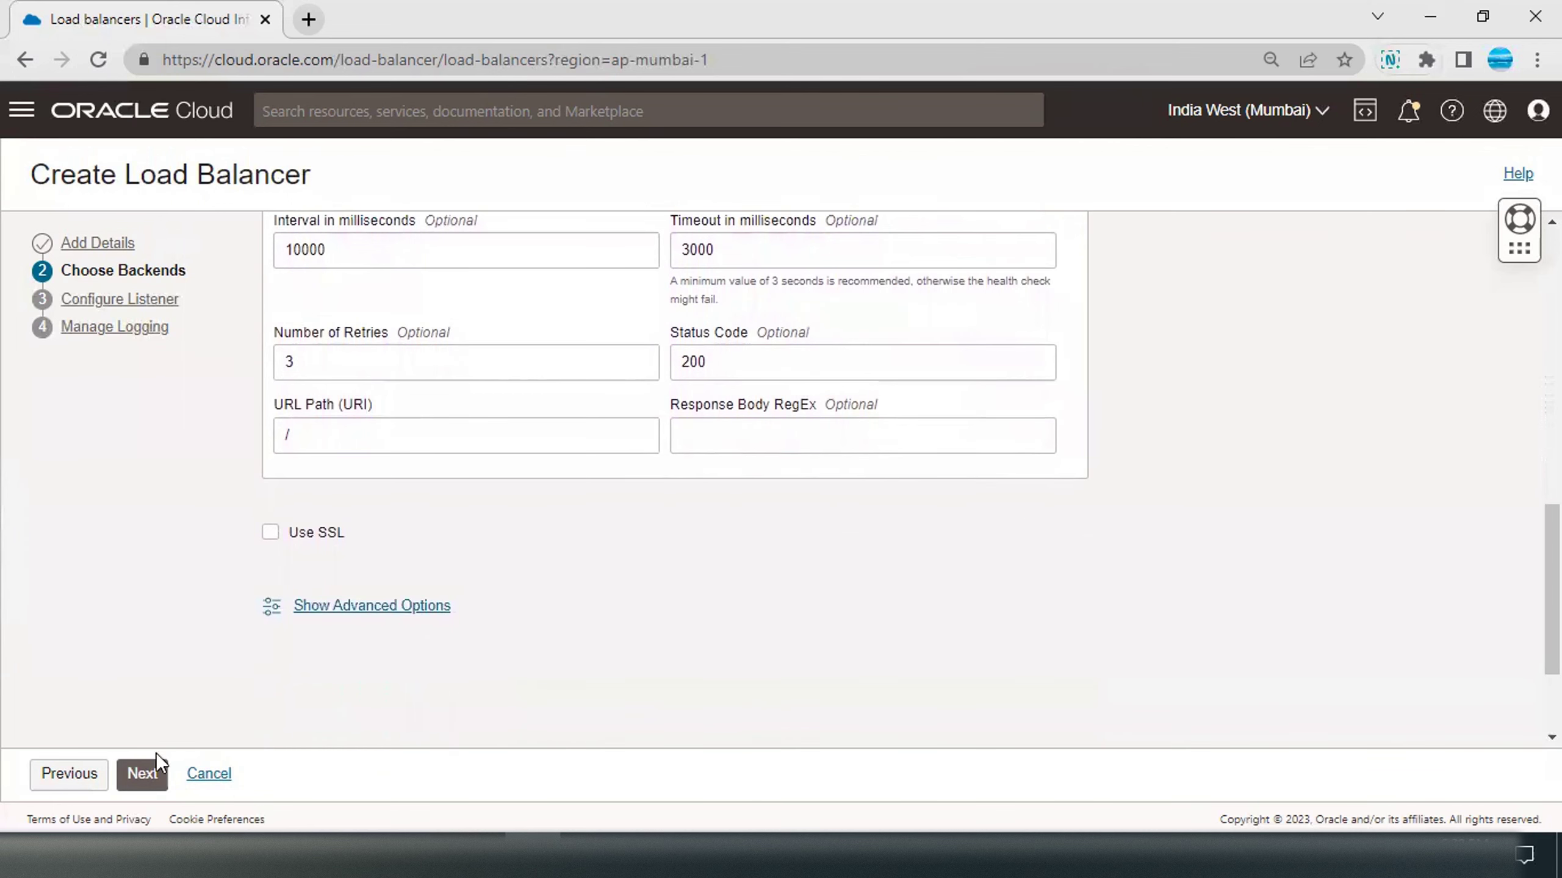
left_click(142, 774)
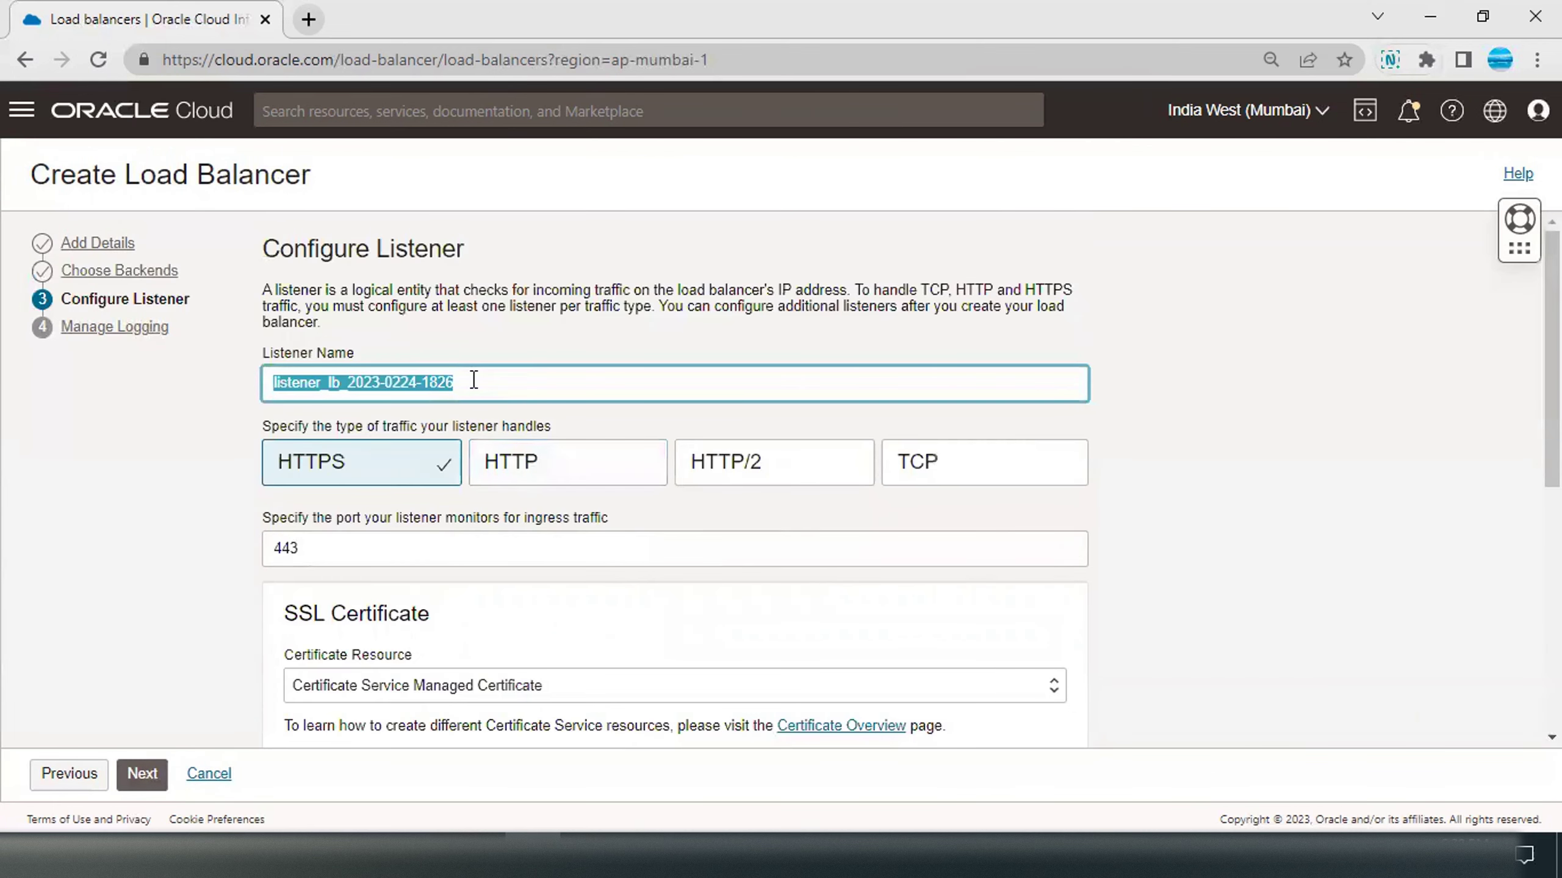
Step: Name the listener LISTNER1, set it to handle HTTP traffic on port 80, and continue to logging
type("LISTNER1")
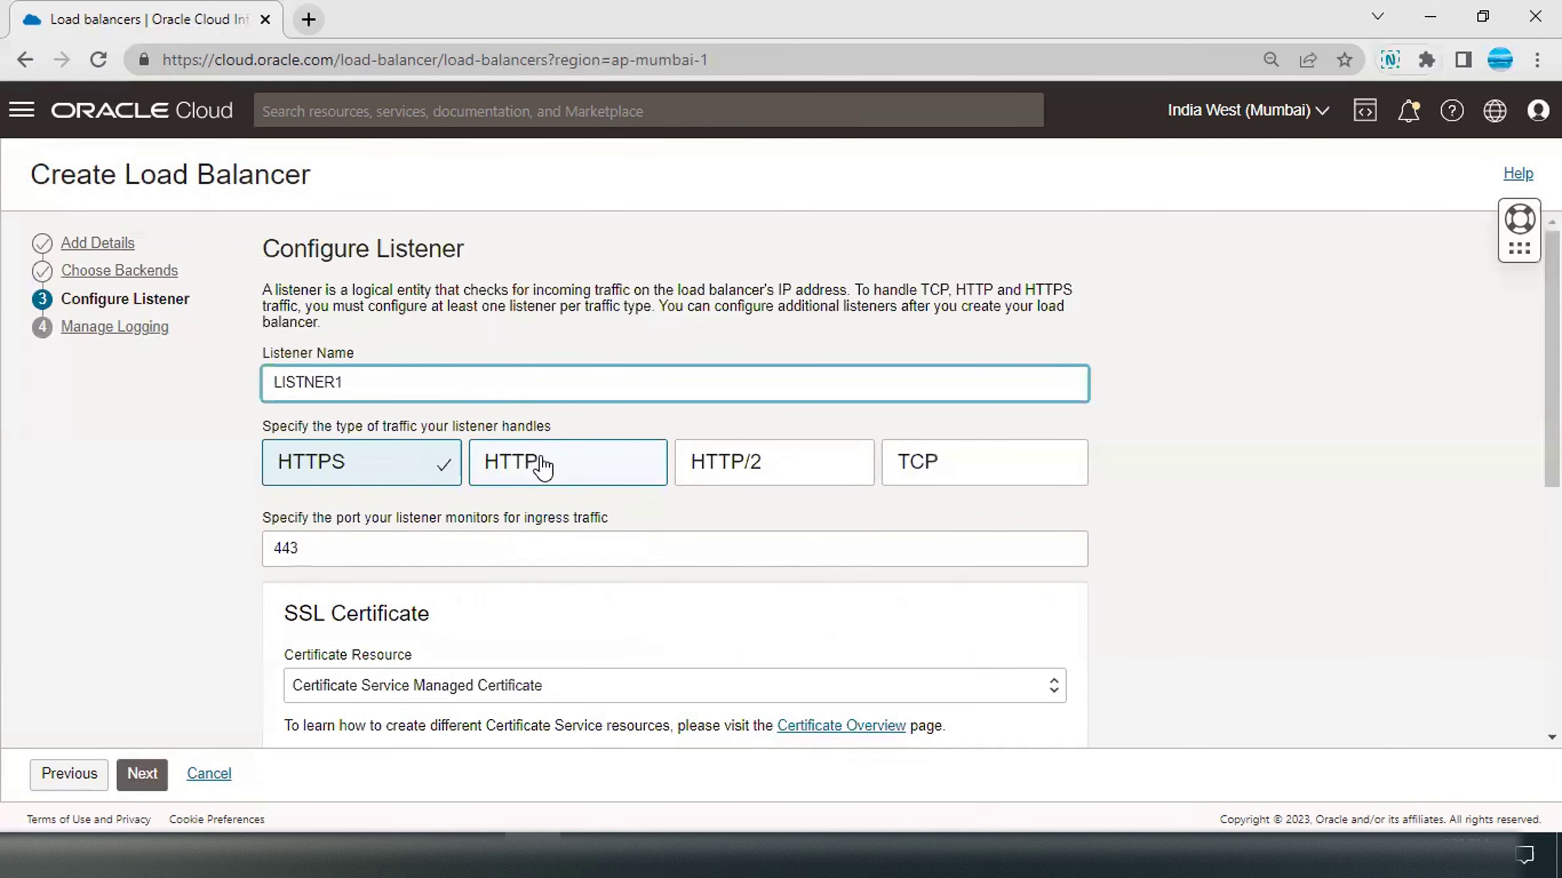
left_click(541, 465)
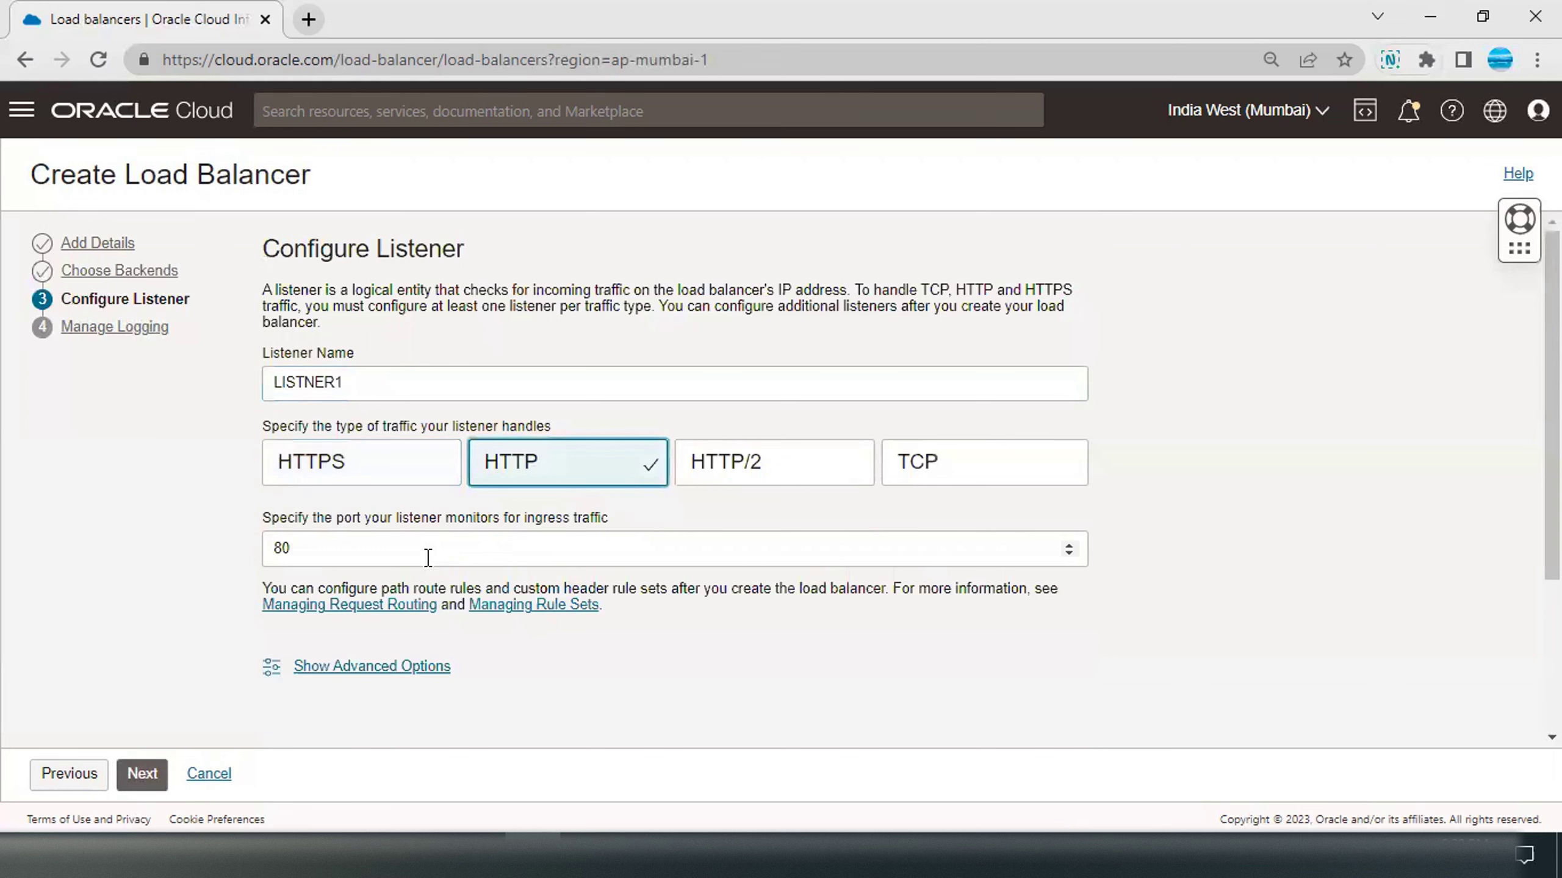
left_click(140, 774)
Step: Assign the error logs to the existing log group Default_Group_2023_0221_174600 and submit the load balancer for creation
scroll(695, 575, "down", 1)
scroll(460, 415, "down", 5)
left_click(402, 425)
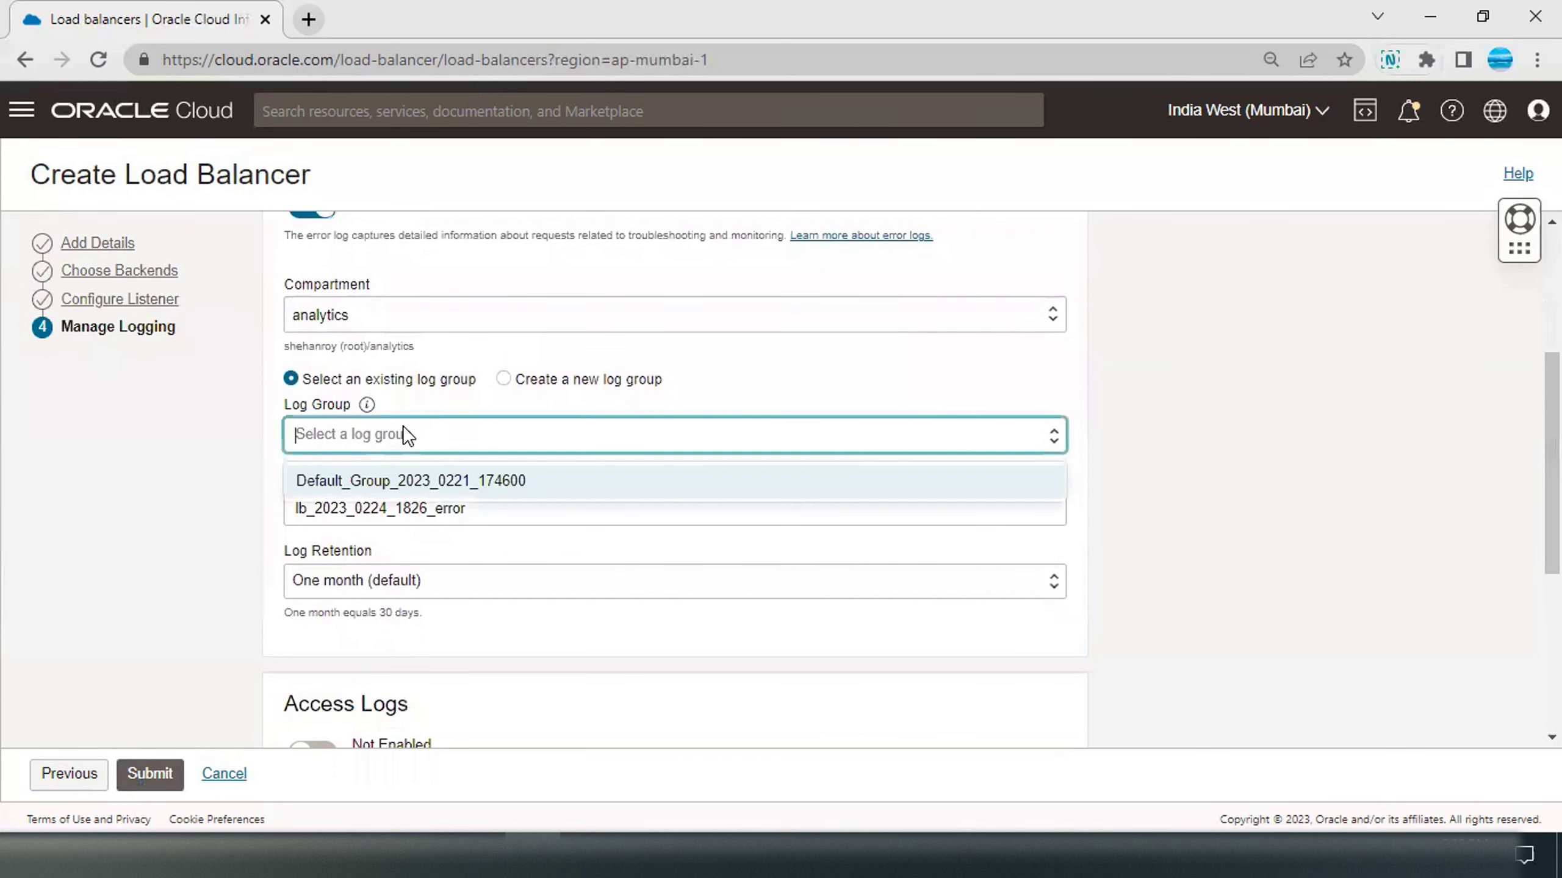
left_click(390, 486)
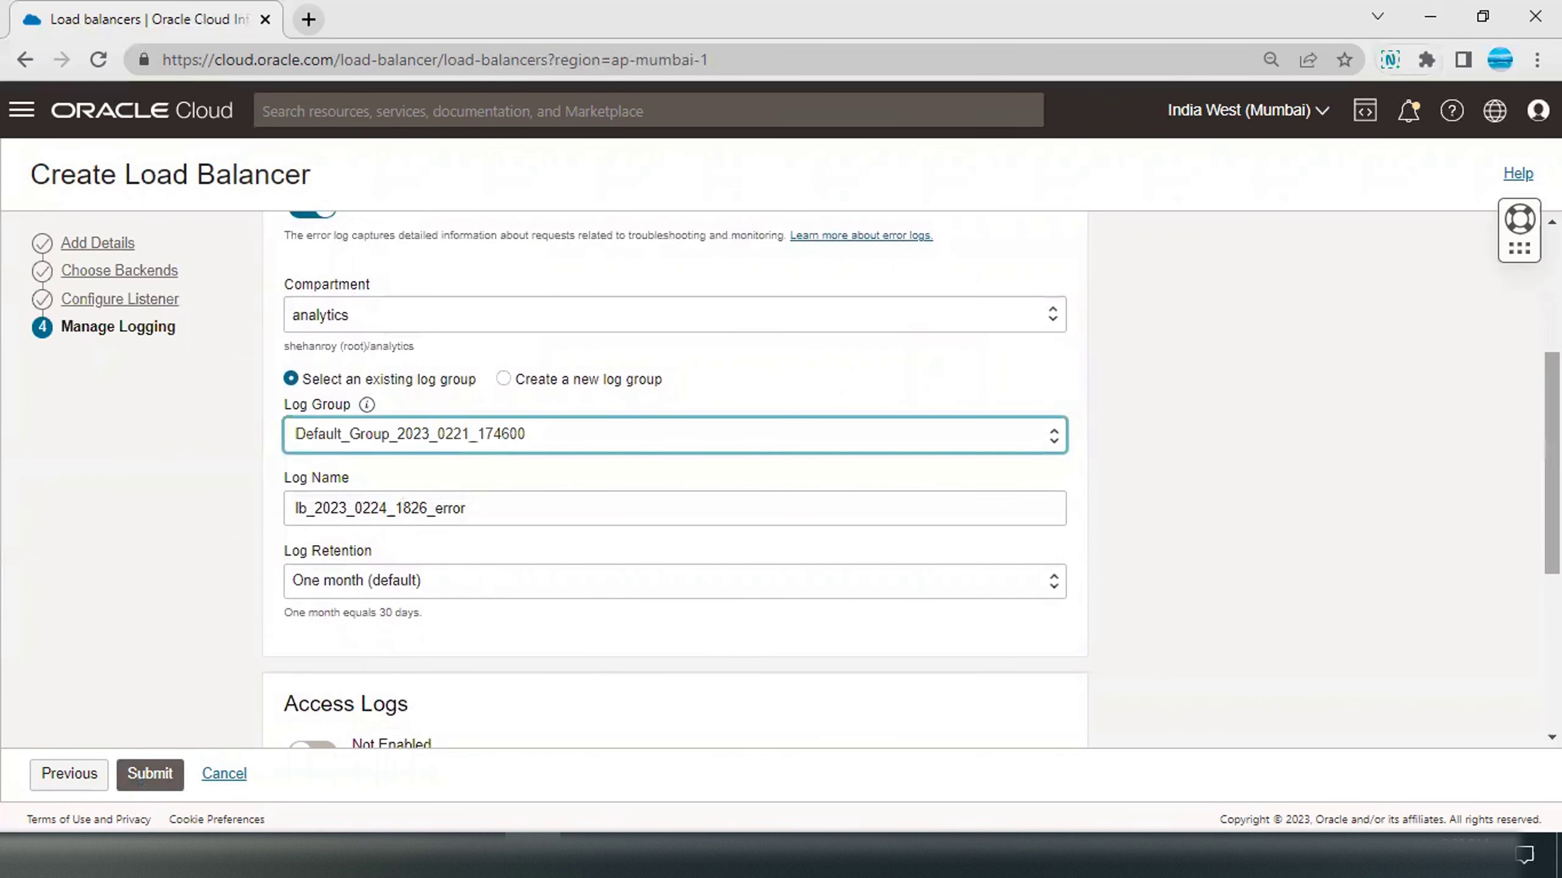
scroll(1165, 485, "down", 3)
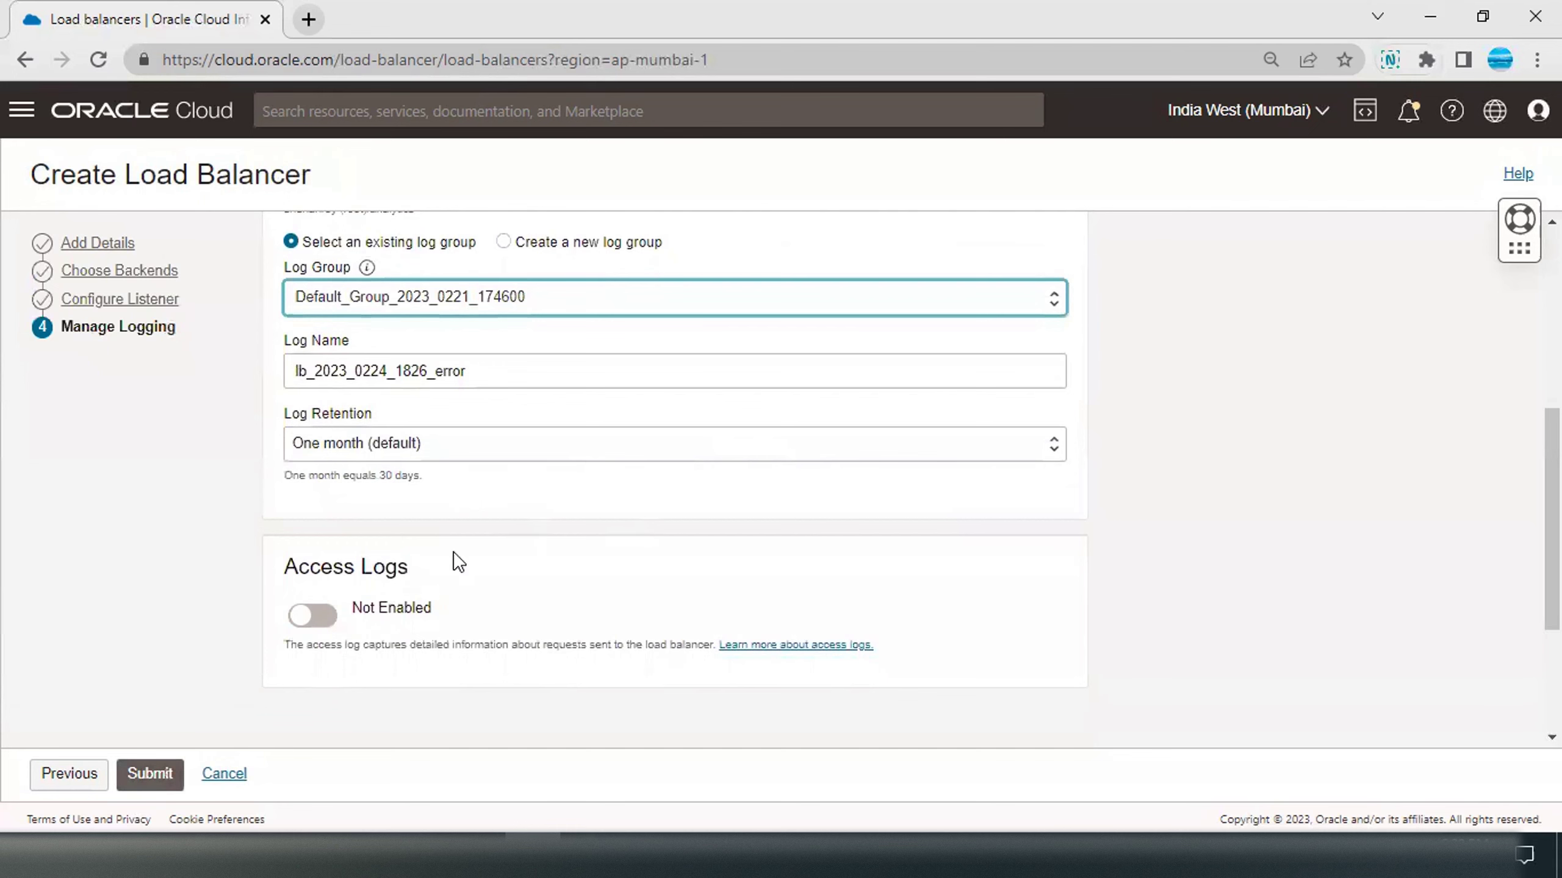
left_click(150, 774)
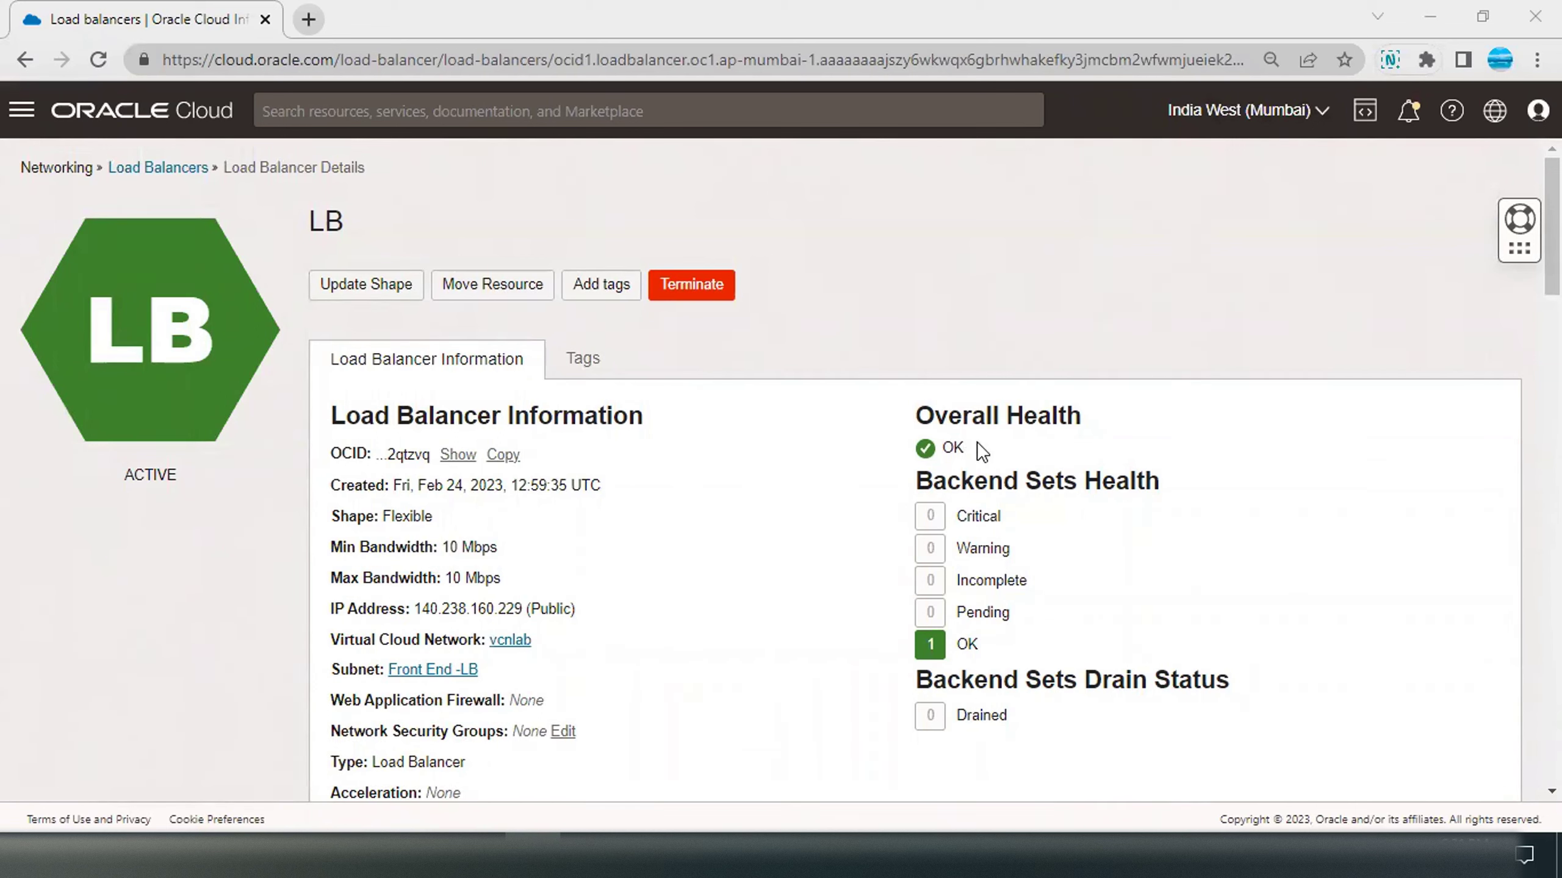
Step: Review the new load balancer's details, overall health and metrics
scroll(1031, 460, "down", 5)
scroll(1031, 460, "up", 5)
scroll(1032, 460, "down", 1)
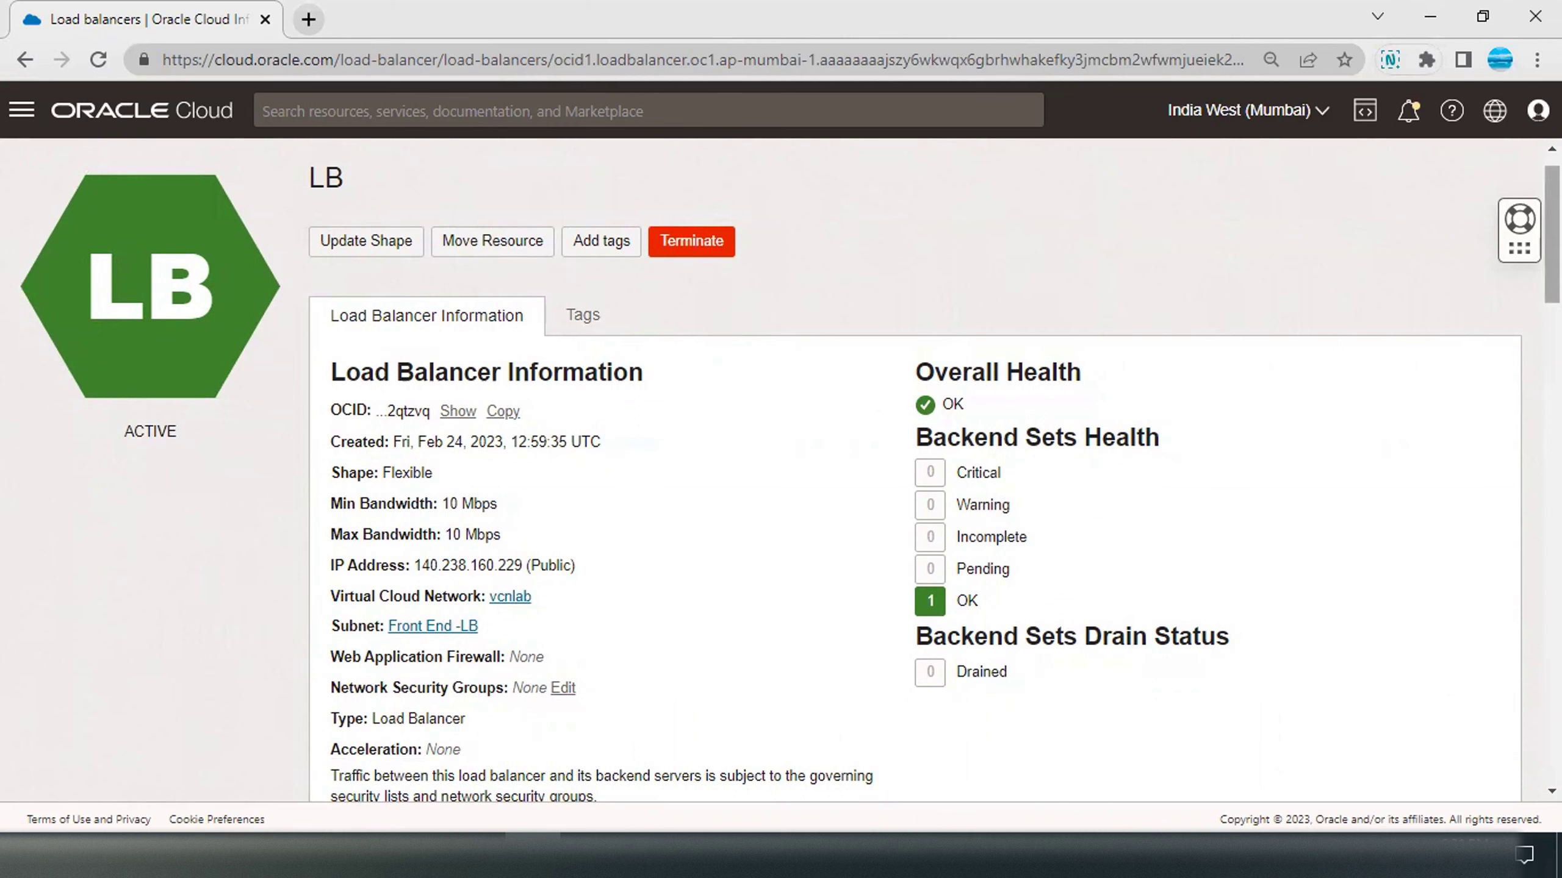
left_click_drag(1552, 234, 1552, 391)
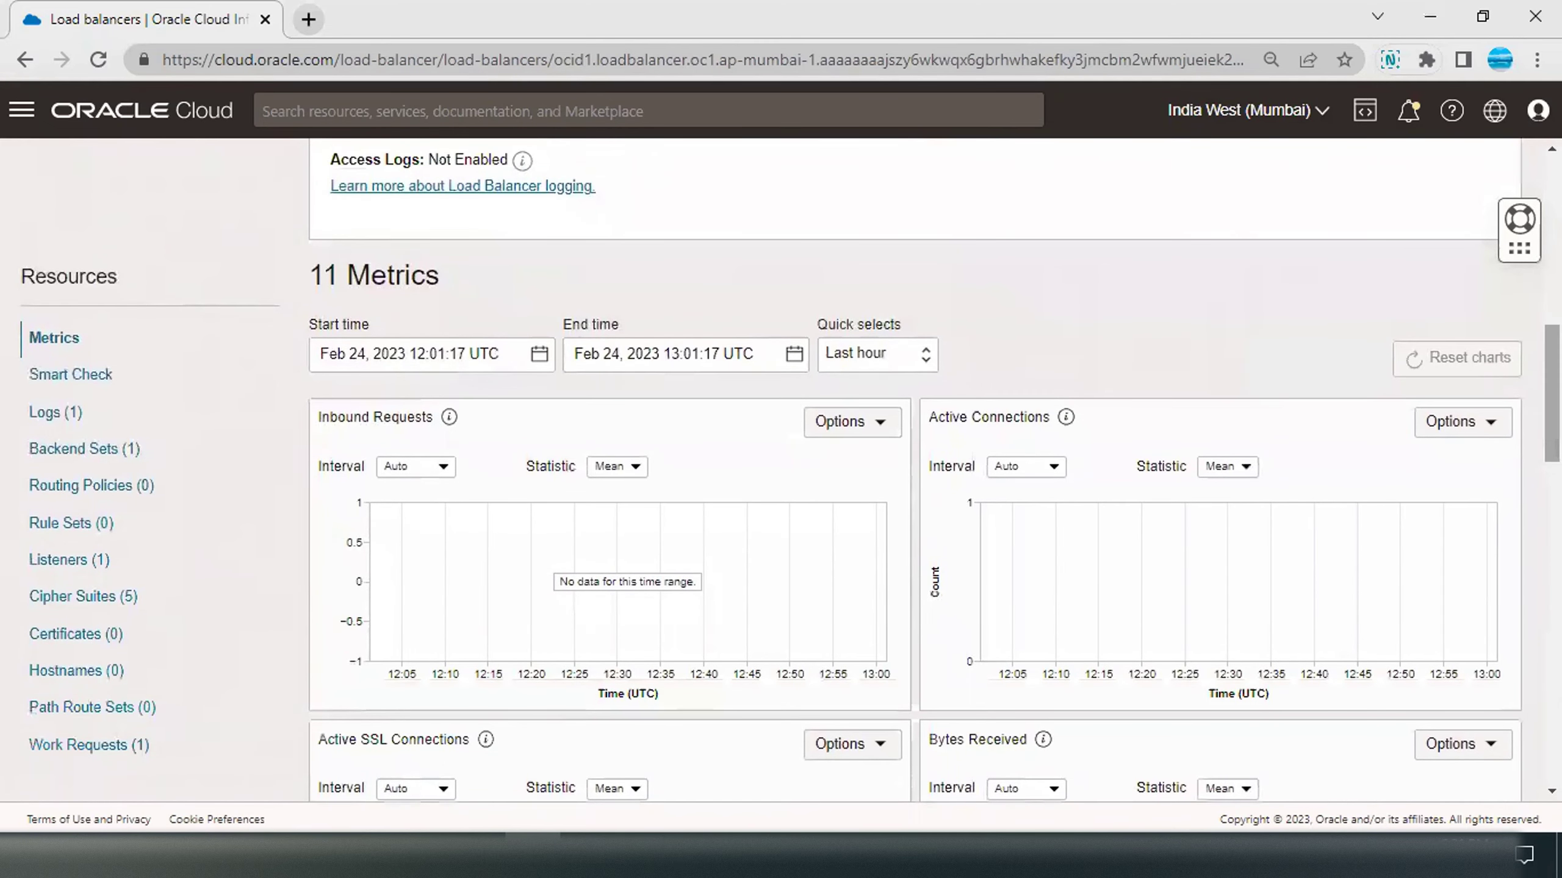
Step: Open the load balancer's backend set and check the health of its individual backends
left_click(76, 452)
left_click(348, 440)
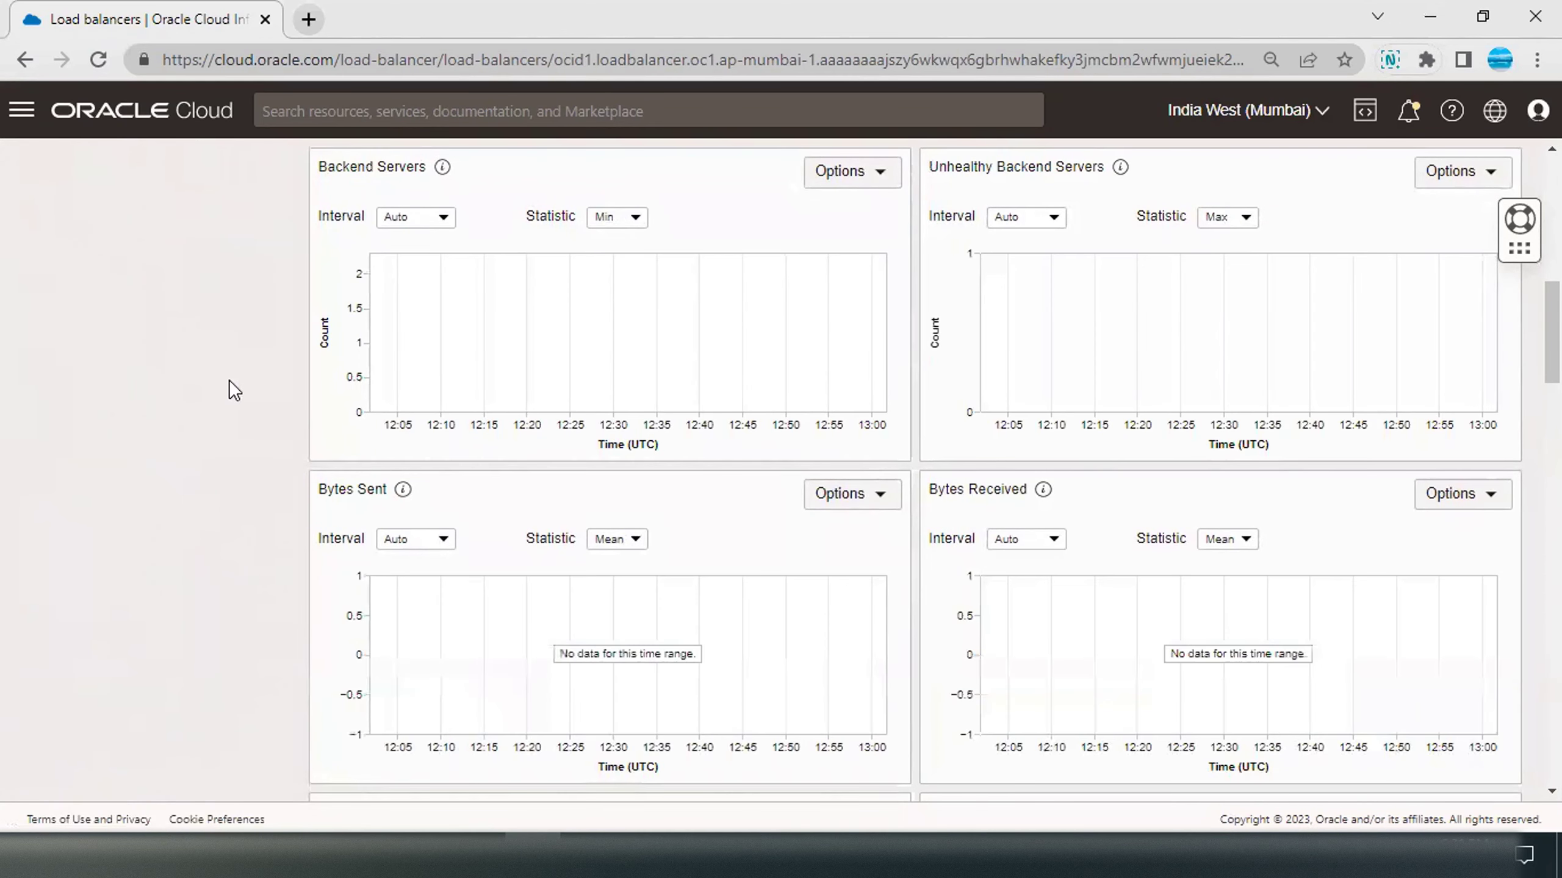
left_click_drag(1552, 344, 1552, 284)
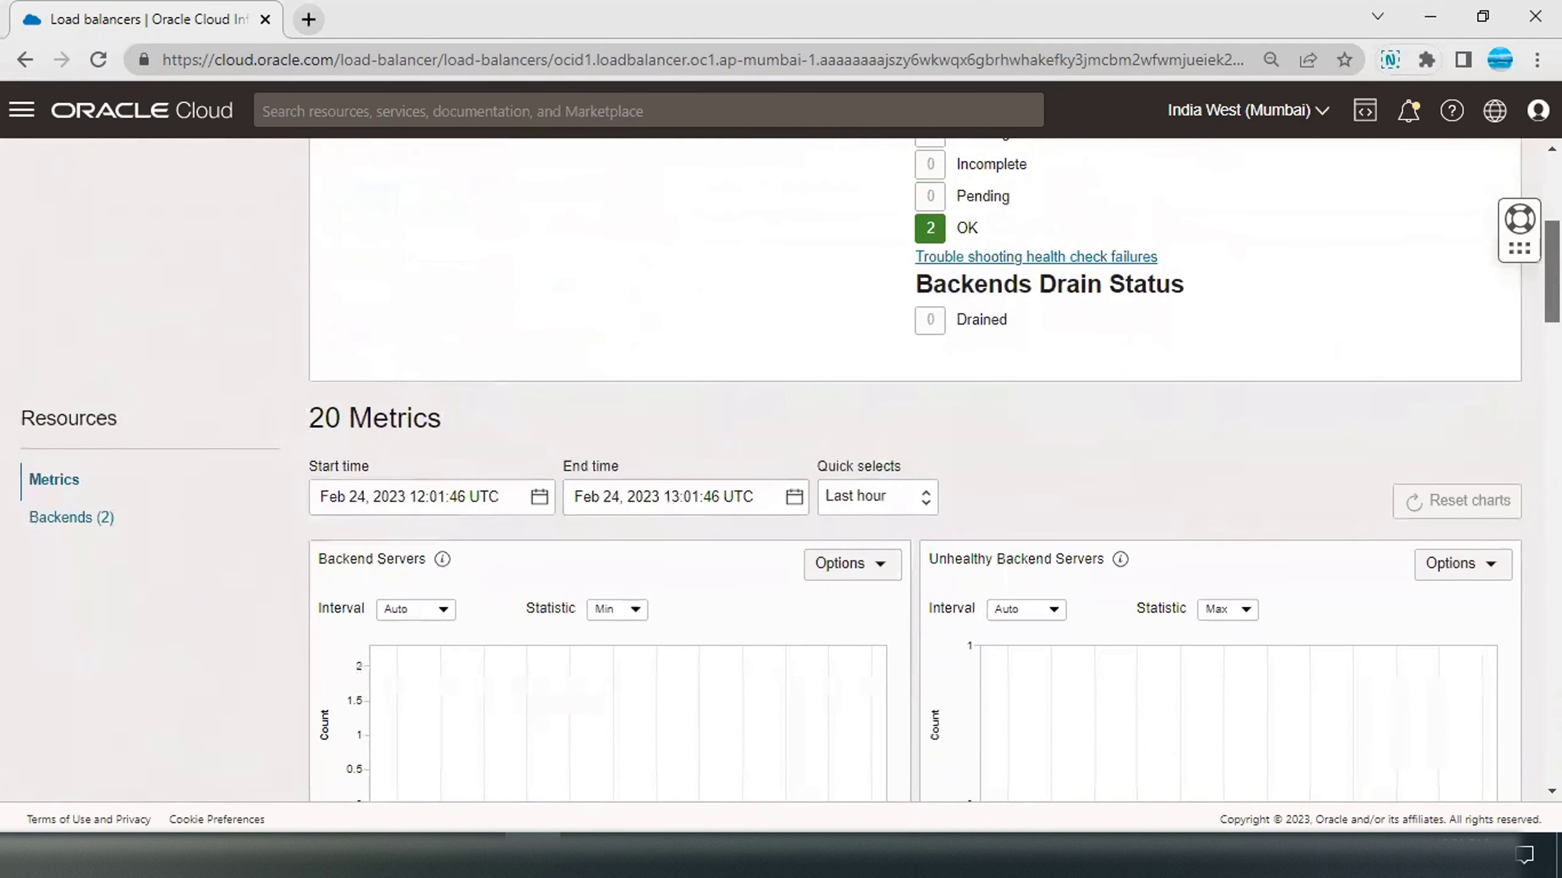
left_click(50, 520)
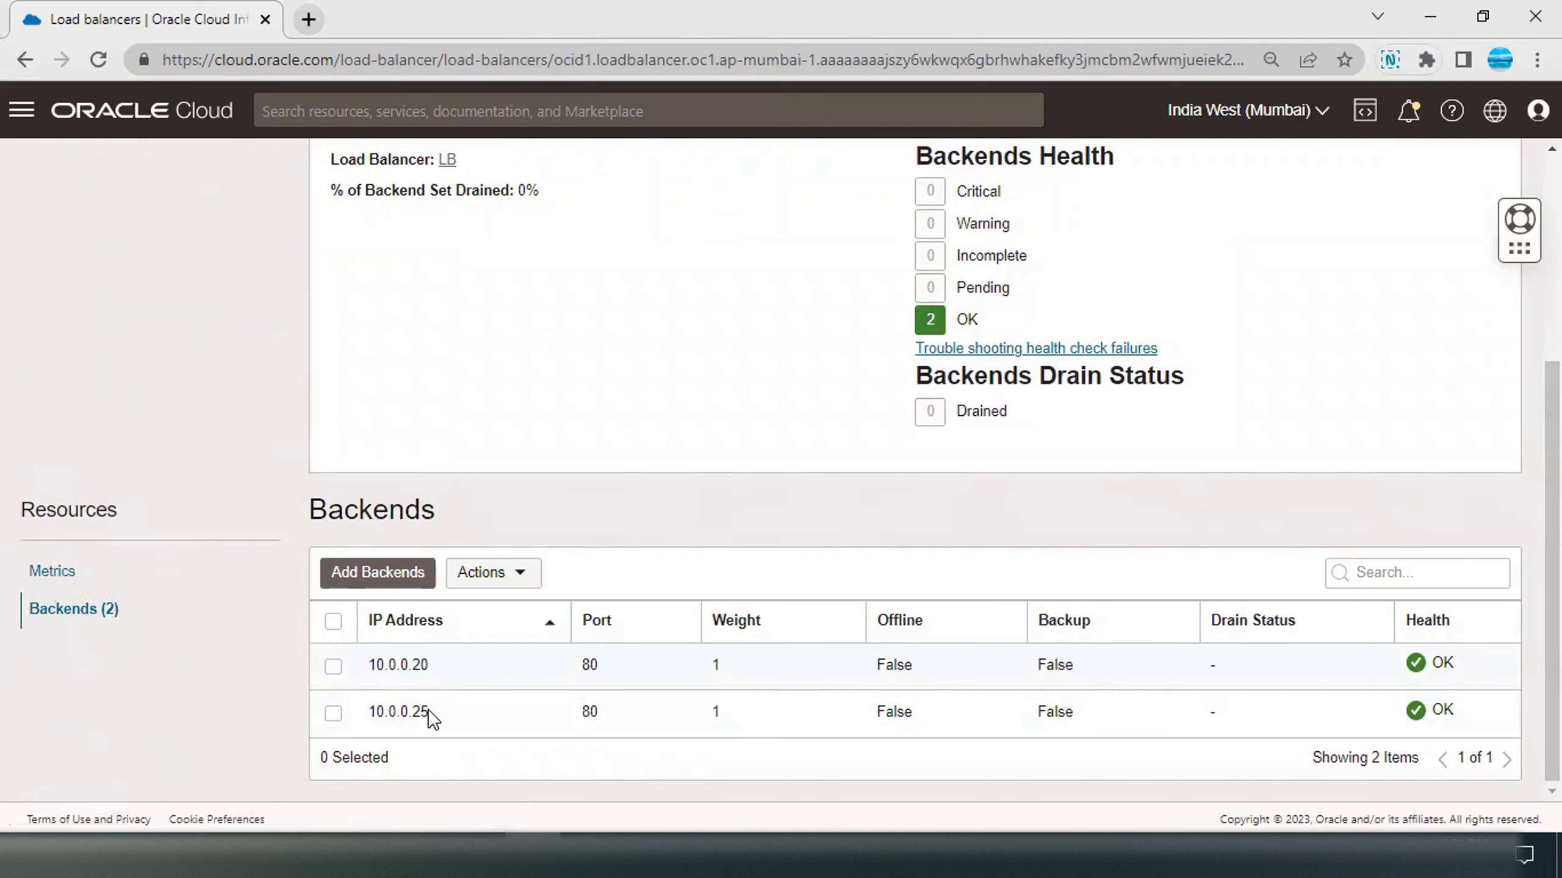
mouse_move(1433, 679)
scroll(1048, 317, "up", 5)
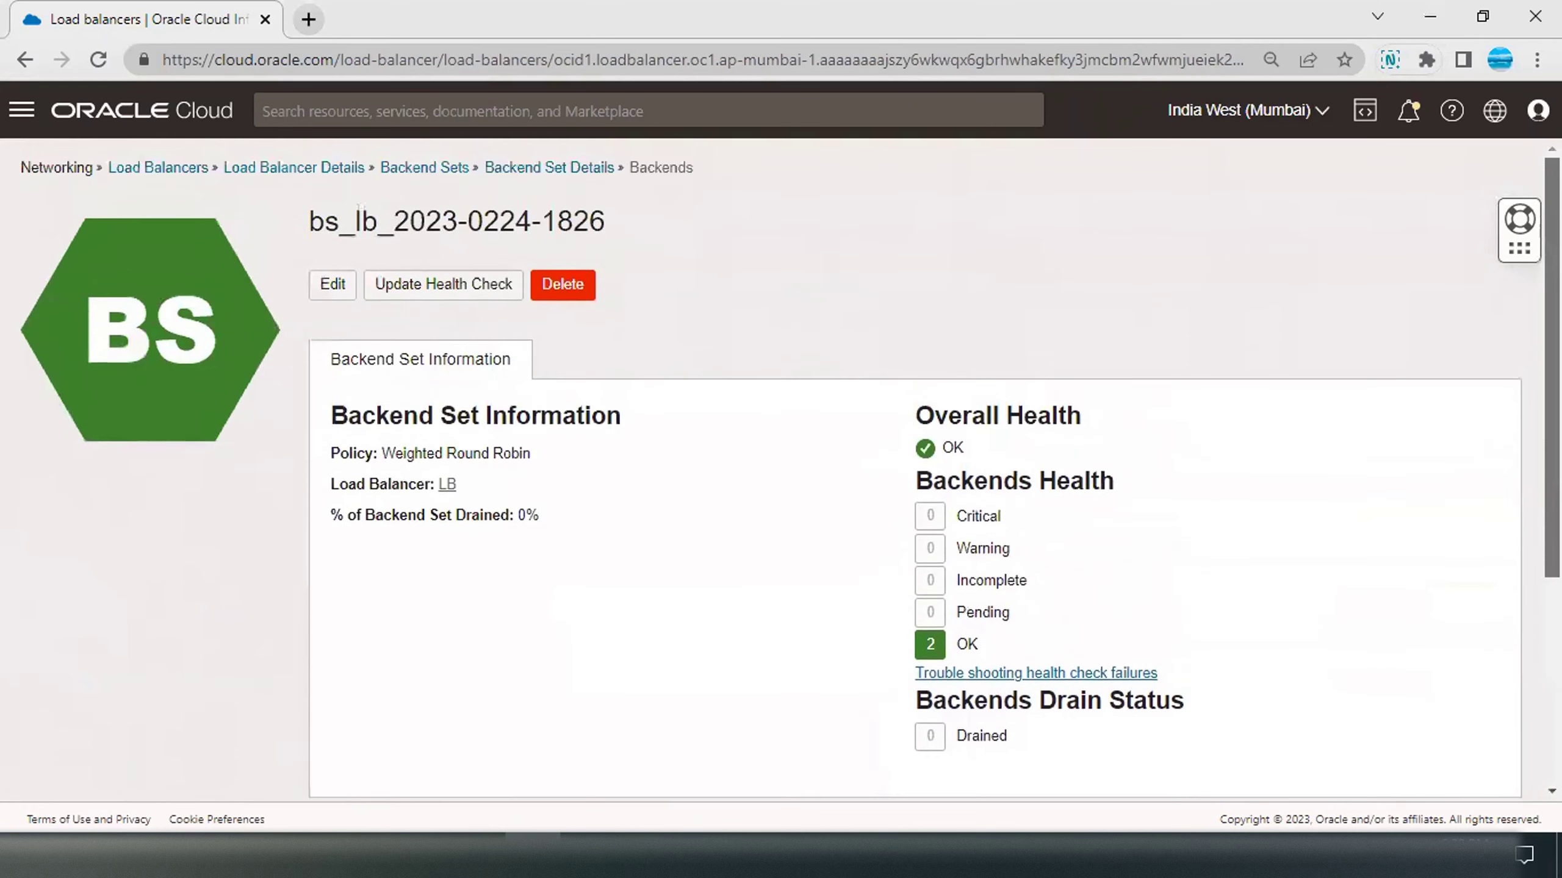
Step: Go back to the load balancer's details and try opening its public IP address 140.238.160.229 in a new browser tab
left_click(338, 168)
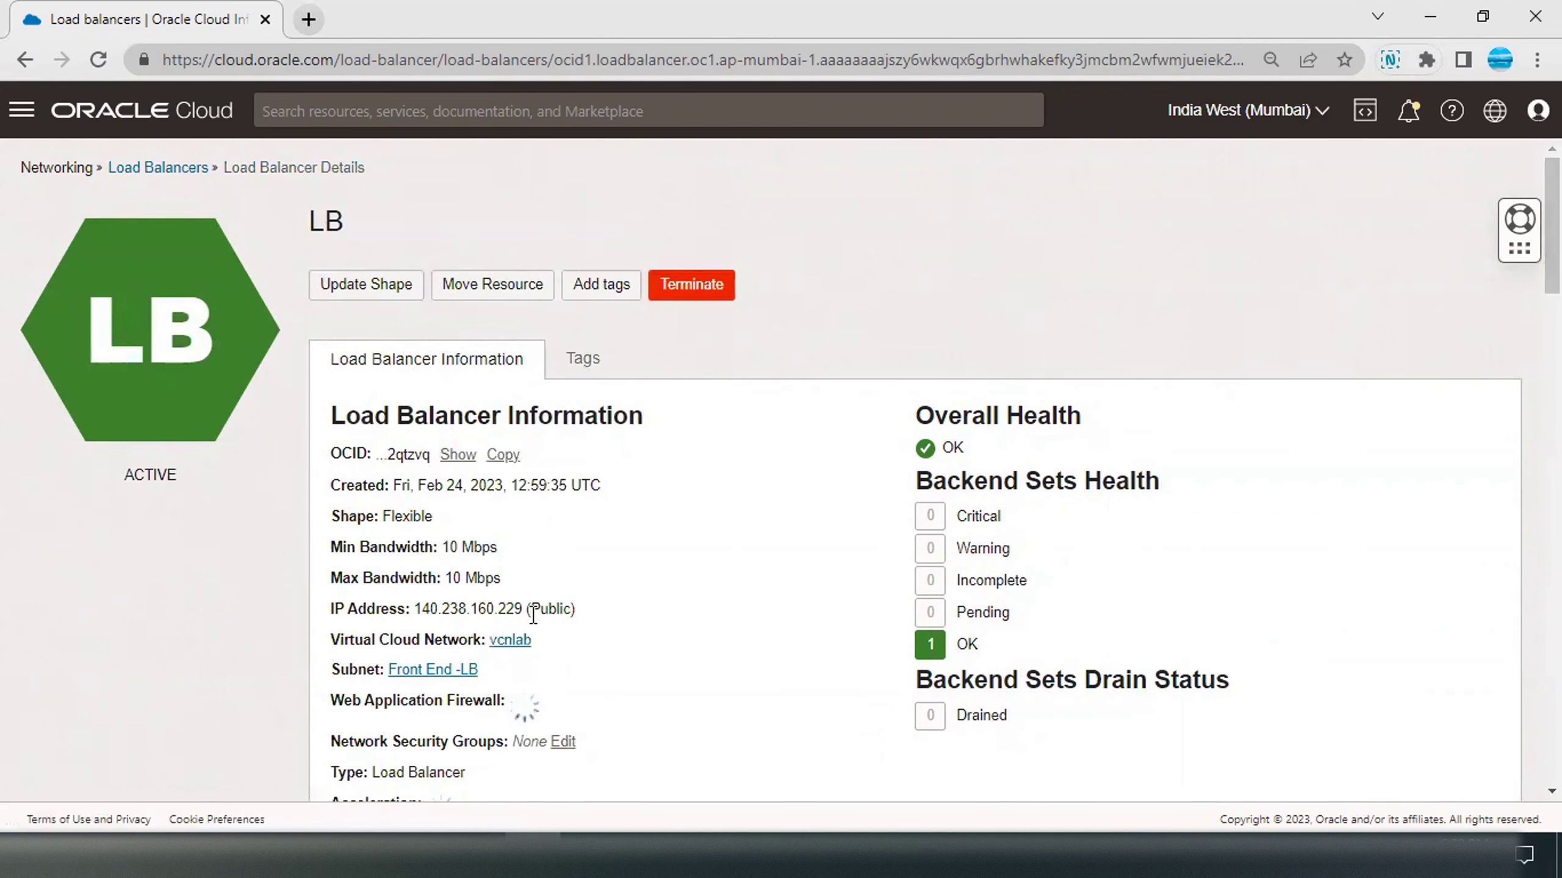
left_click_drag(521, 603, 418, 603)
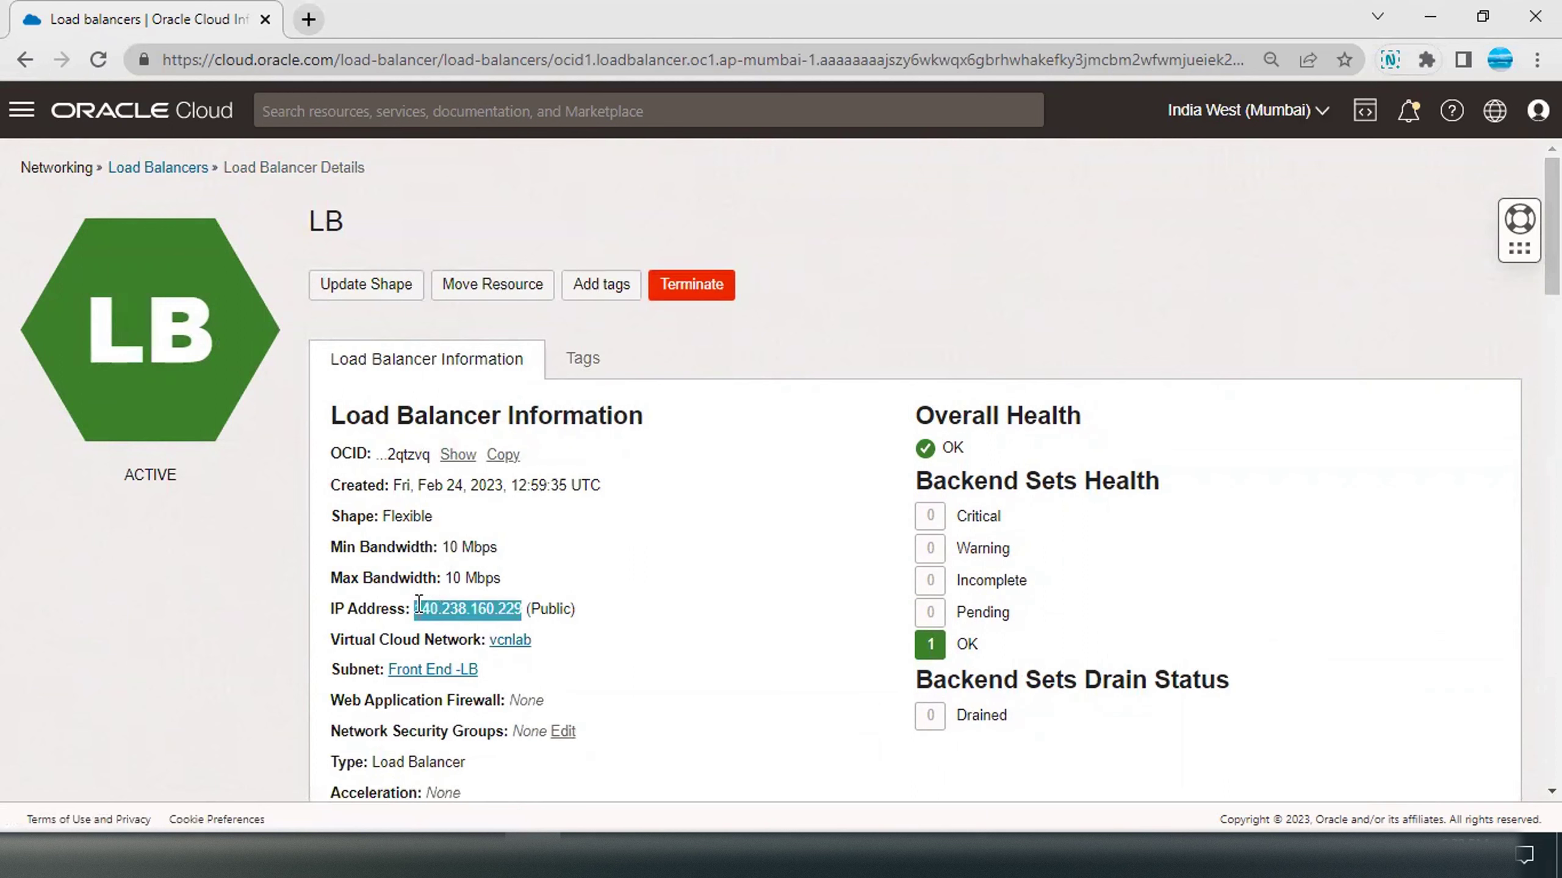
left_click(310, 19)
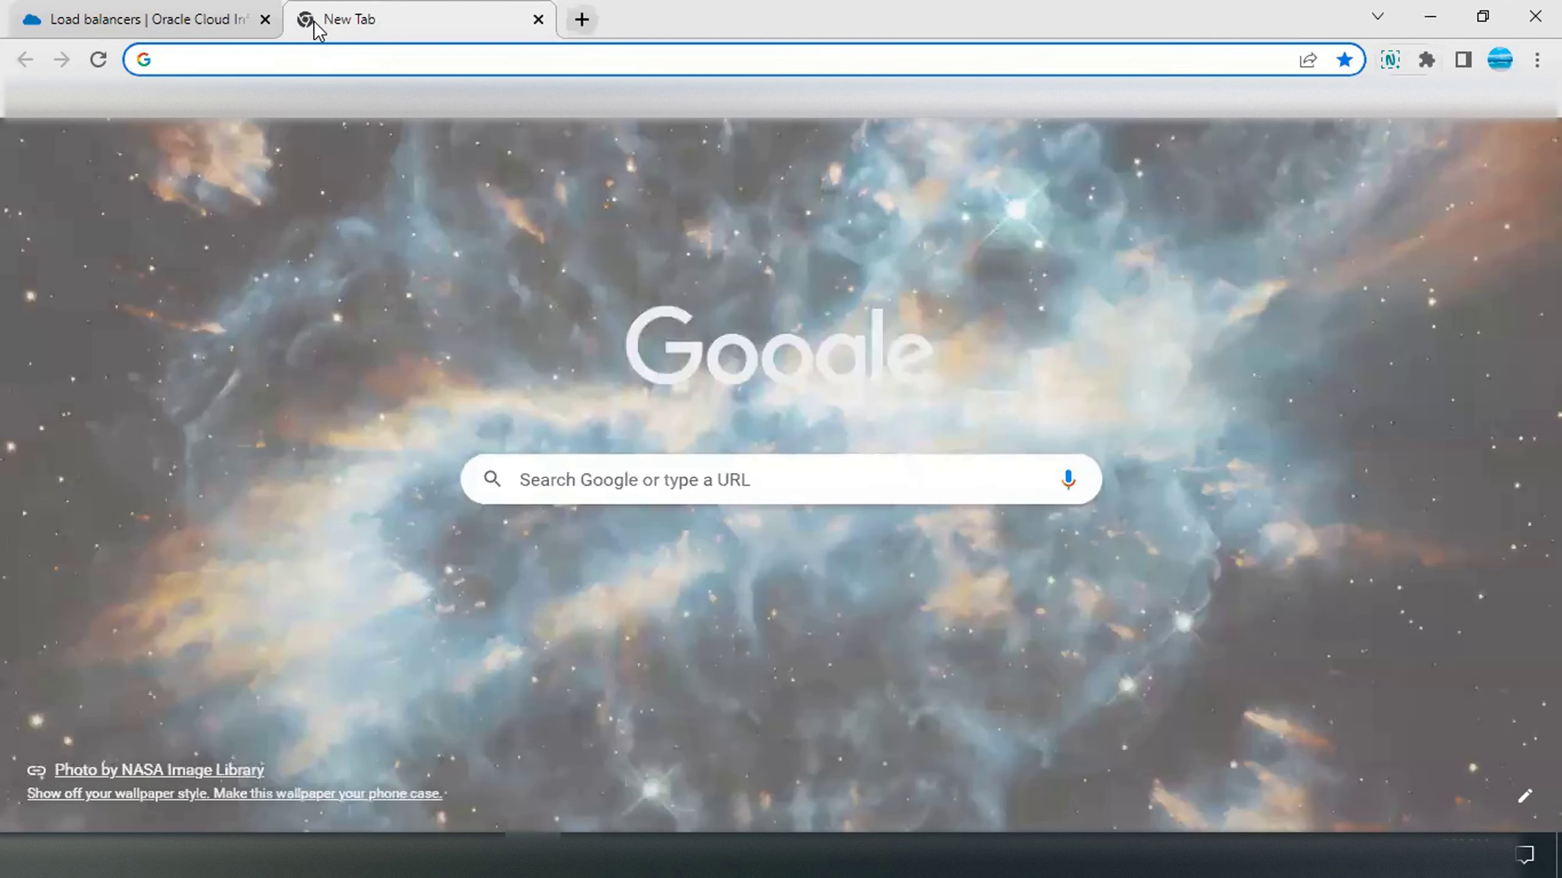
type("140.238.160.229")
key("Return")
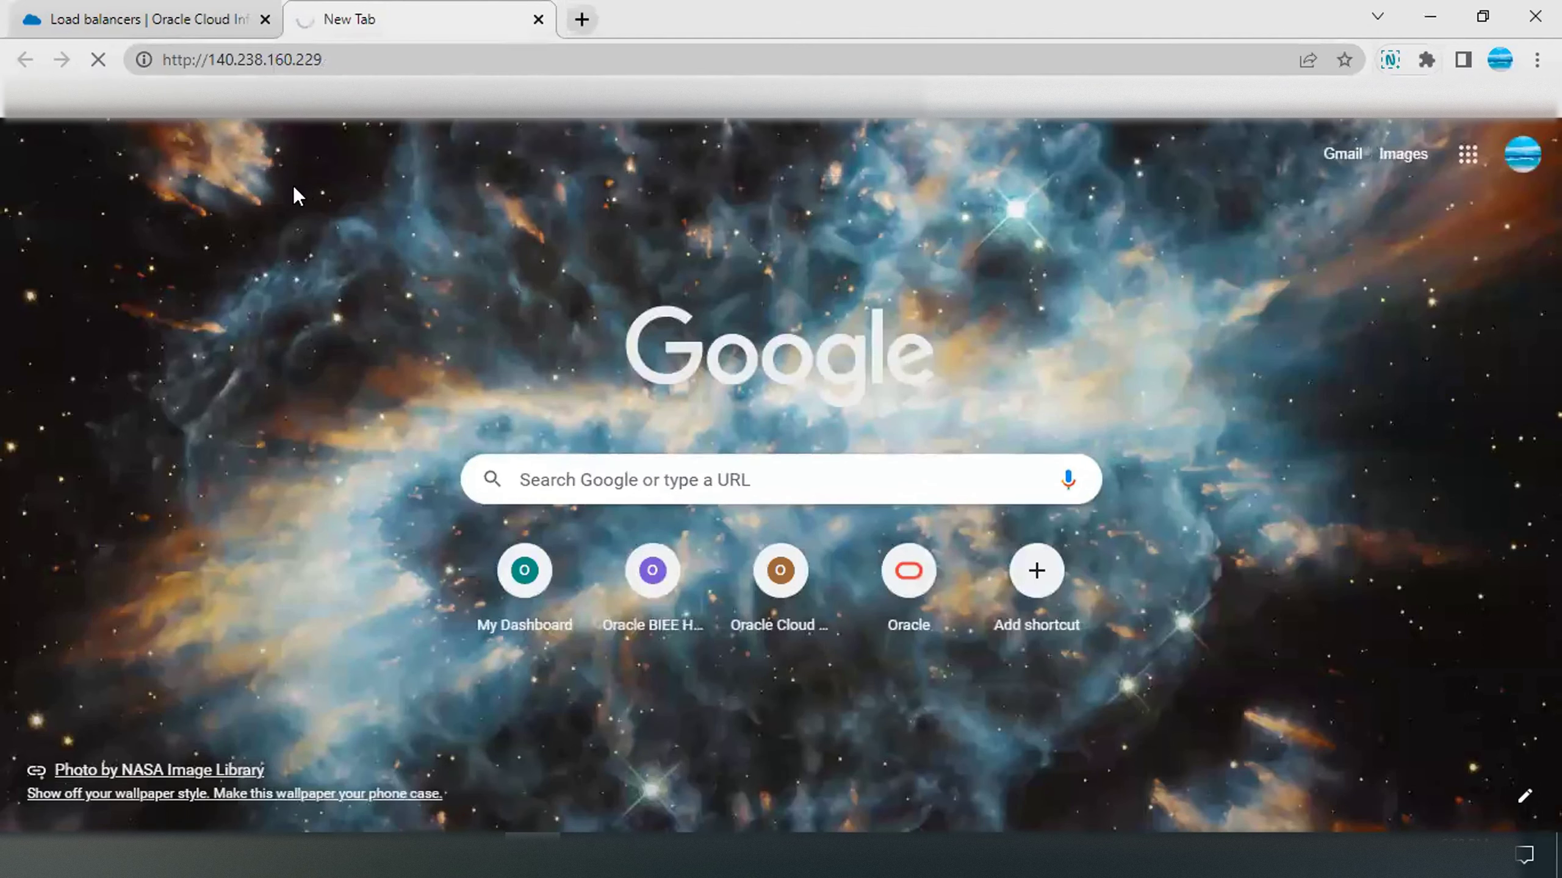
left_click(372, 61)
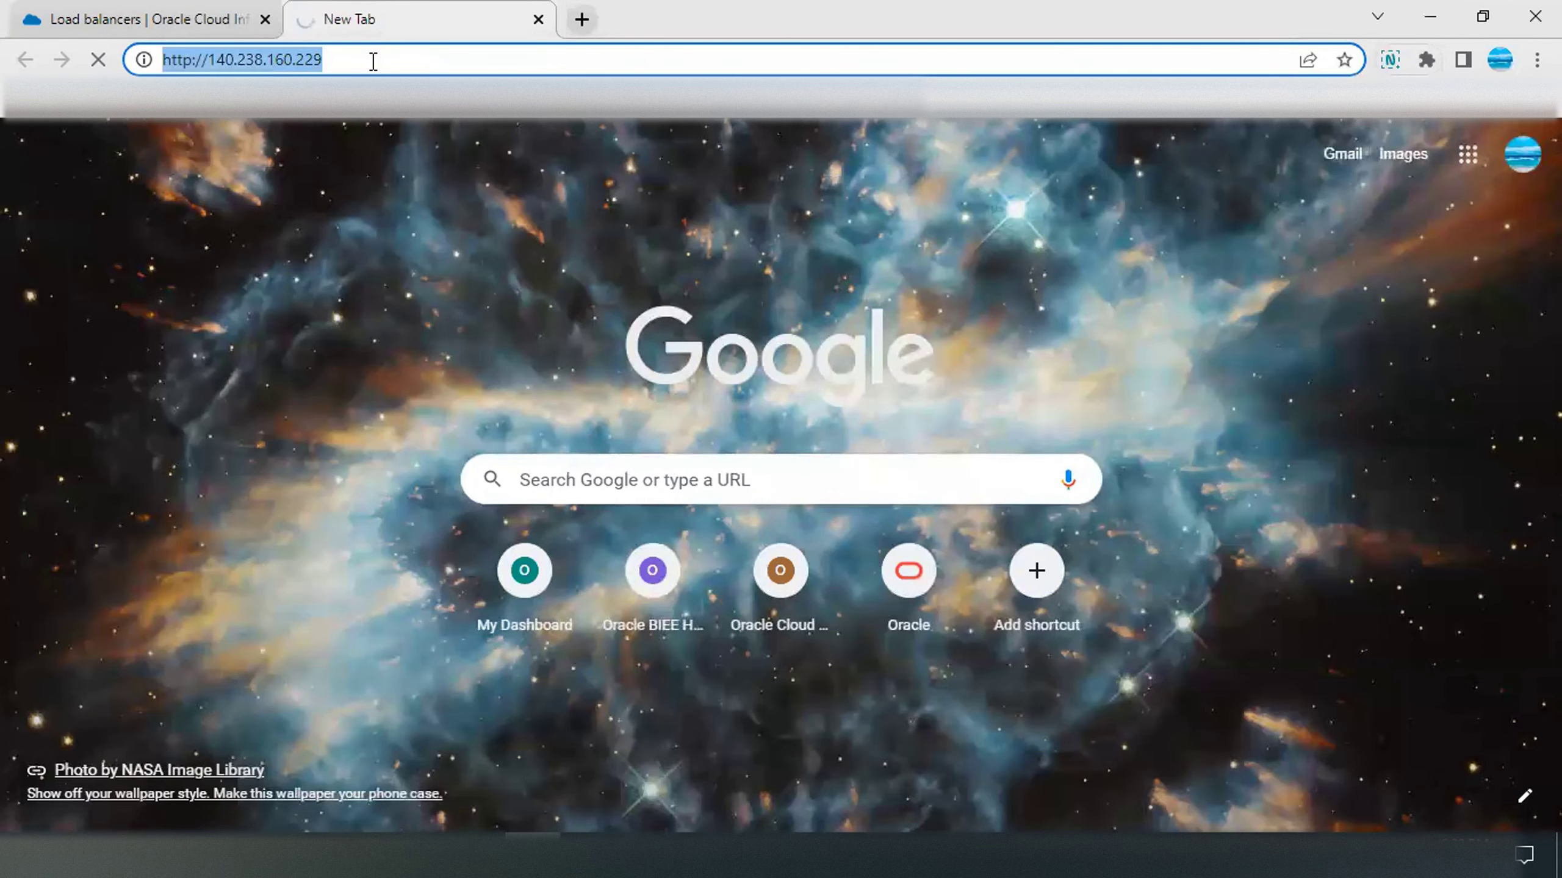
key("Return")
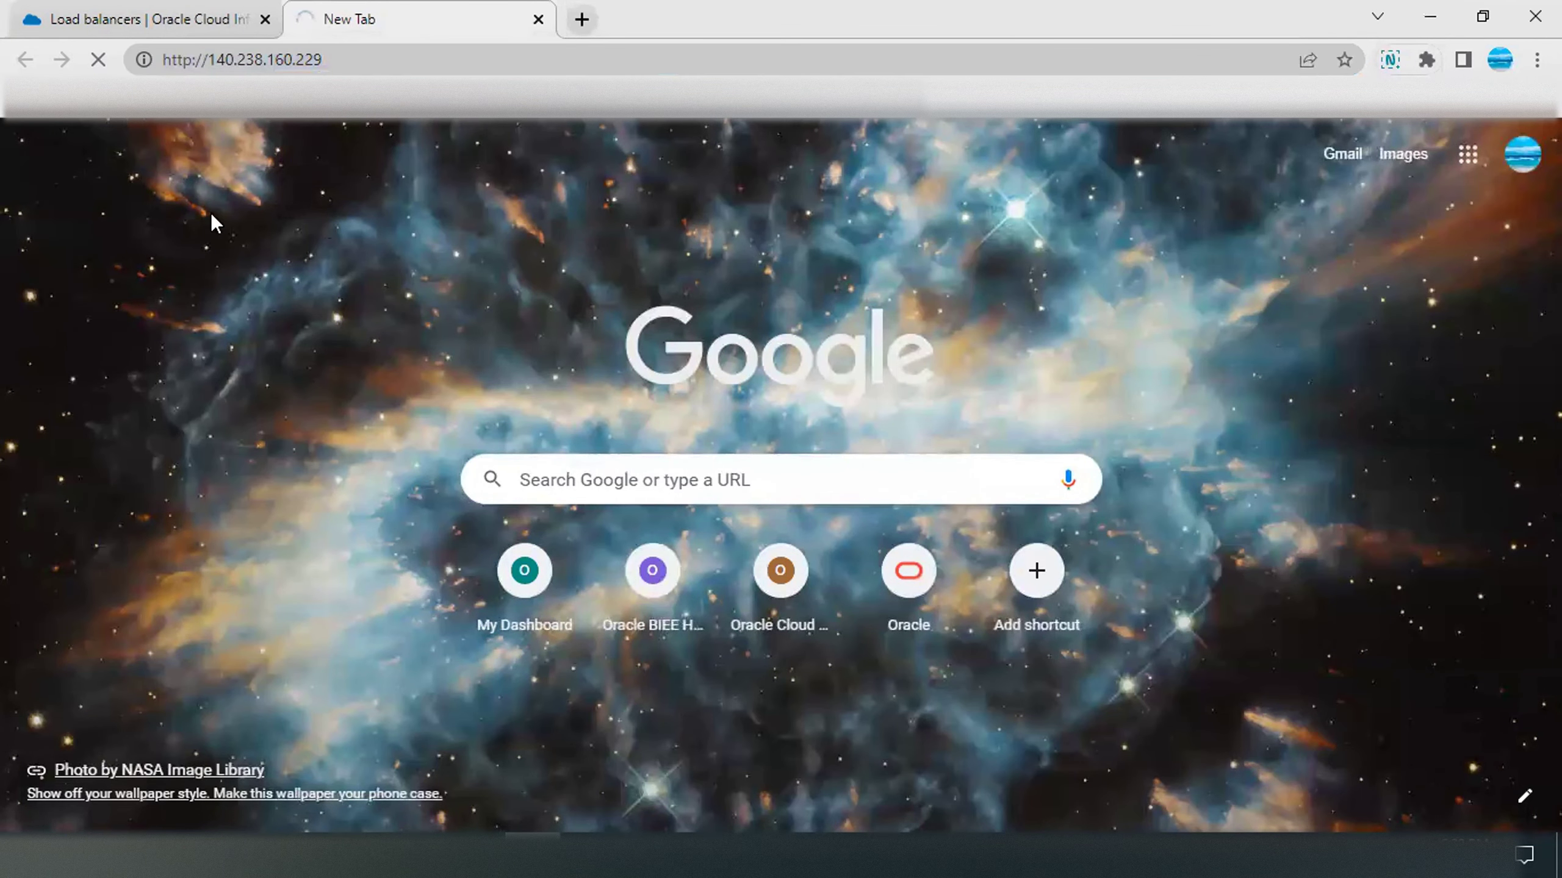
left_click(336, 61)
Step: Return to the load balancers list of the analytics compartment and check the state and health of LB
left_click(221, 12)
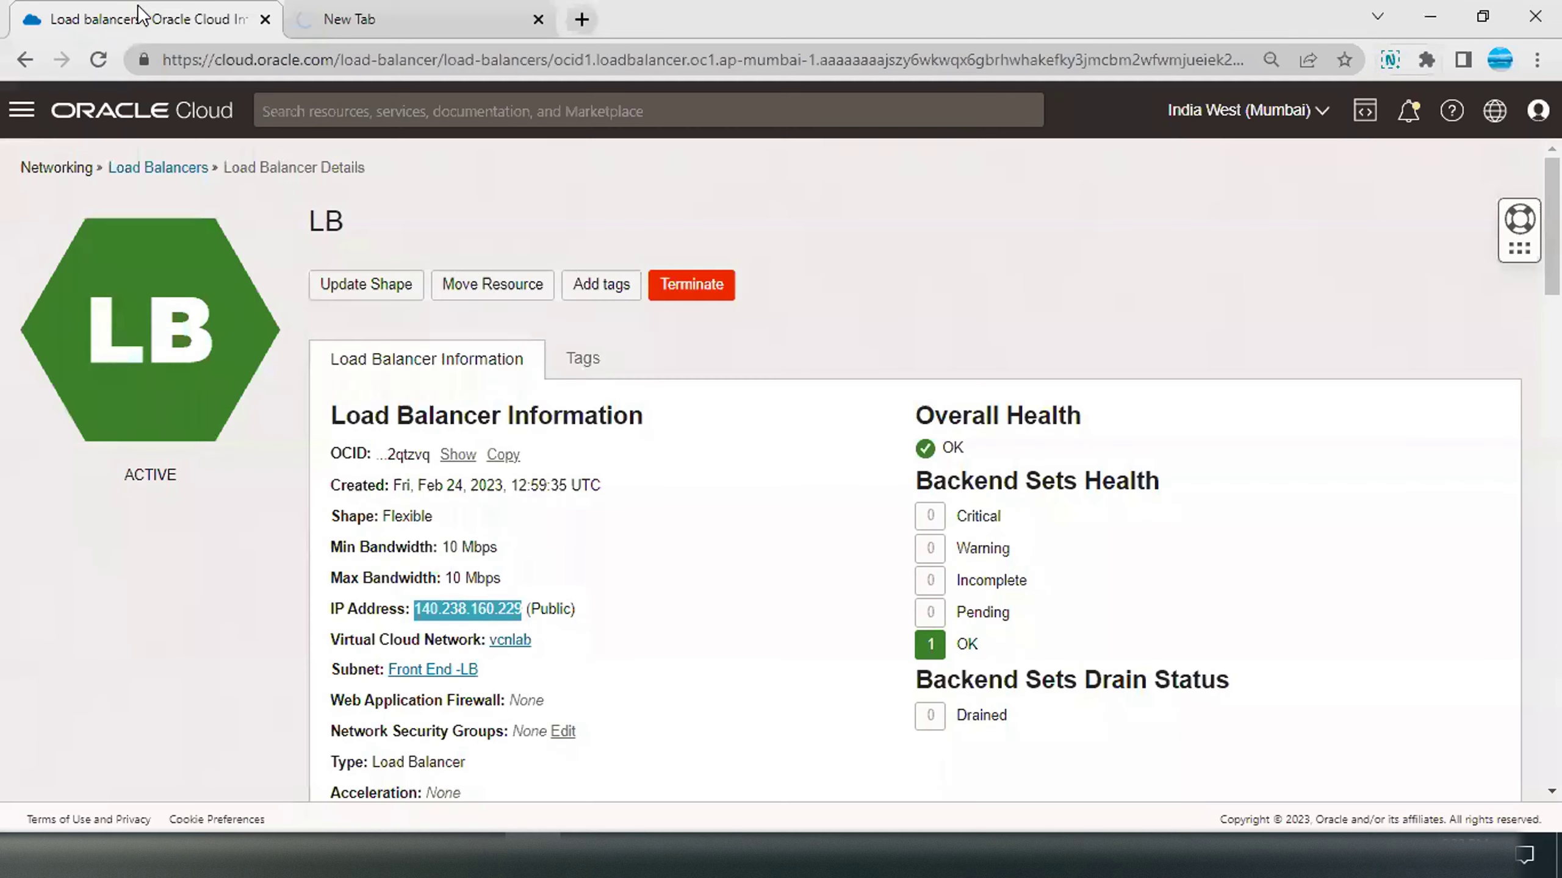
left_click(639, 502)
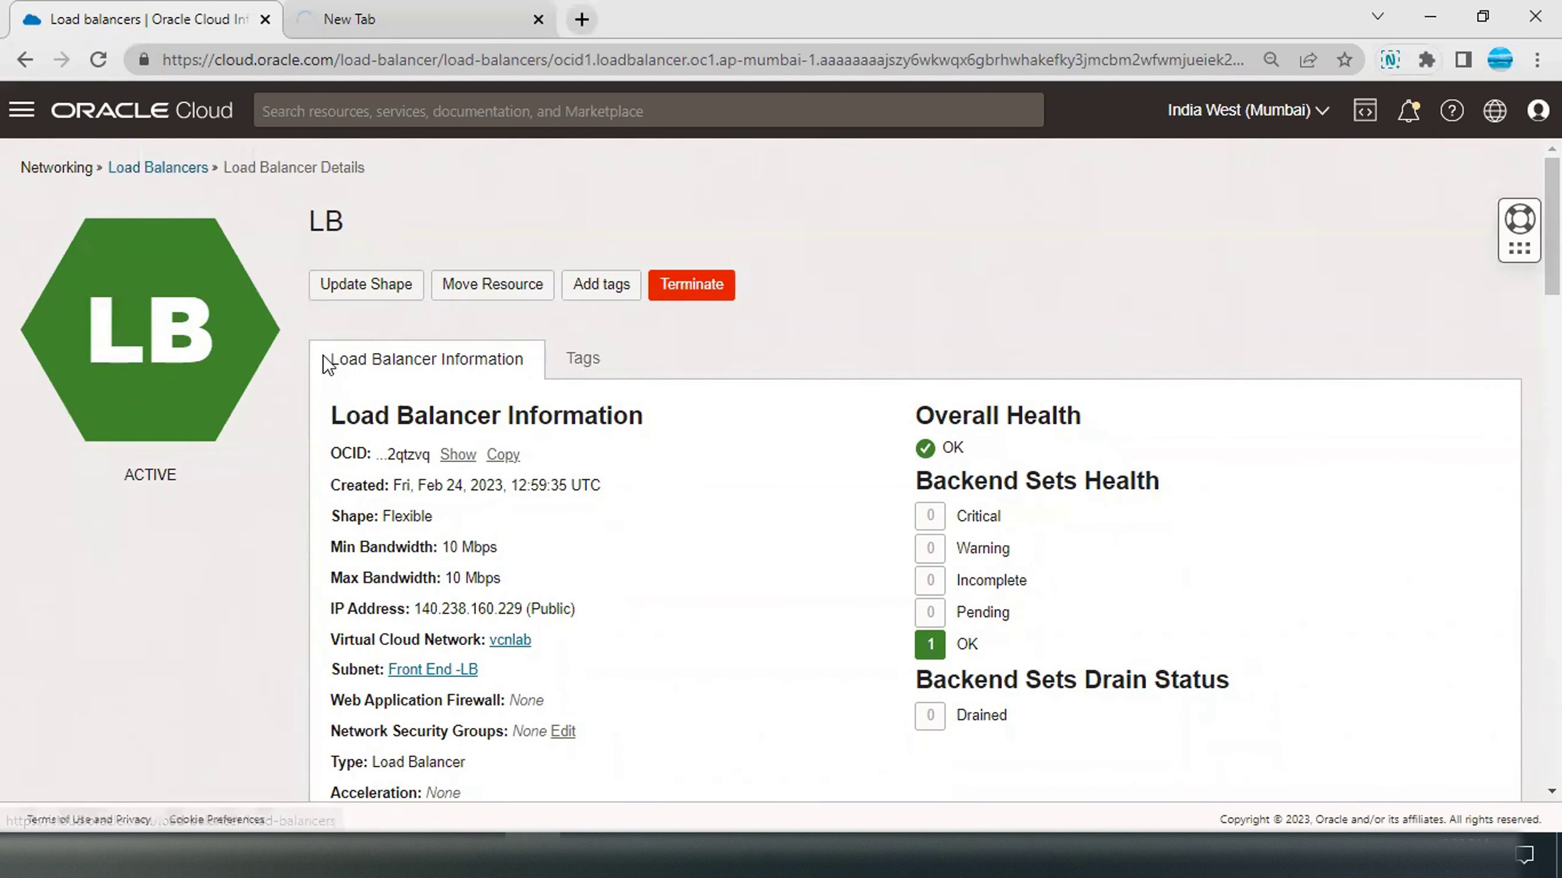
left_click(178, 173)
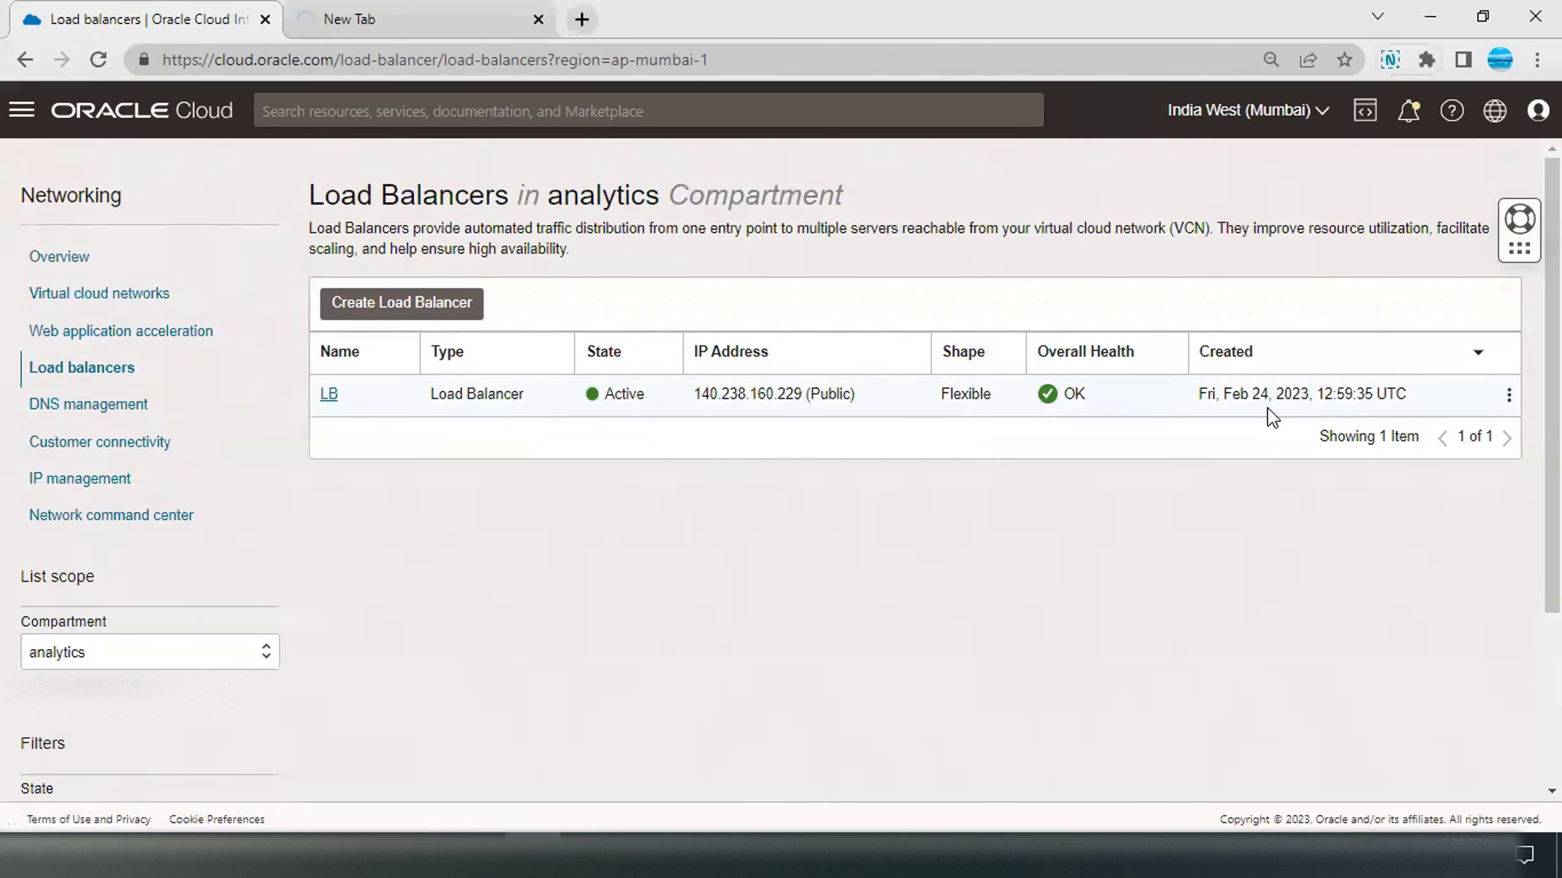
left_click(418, 9)
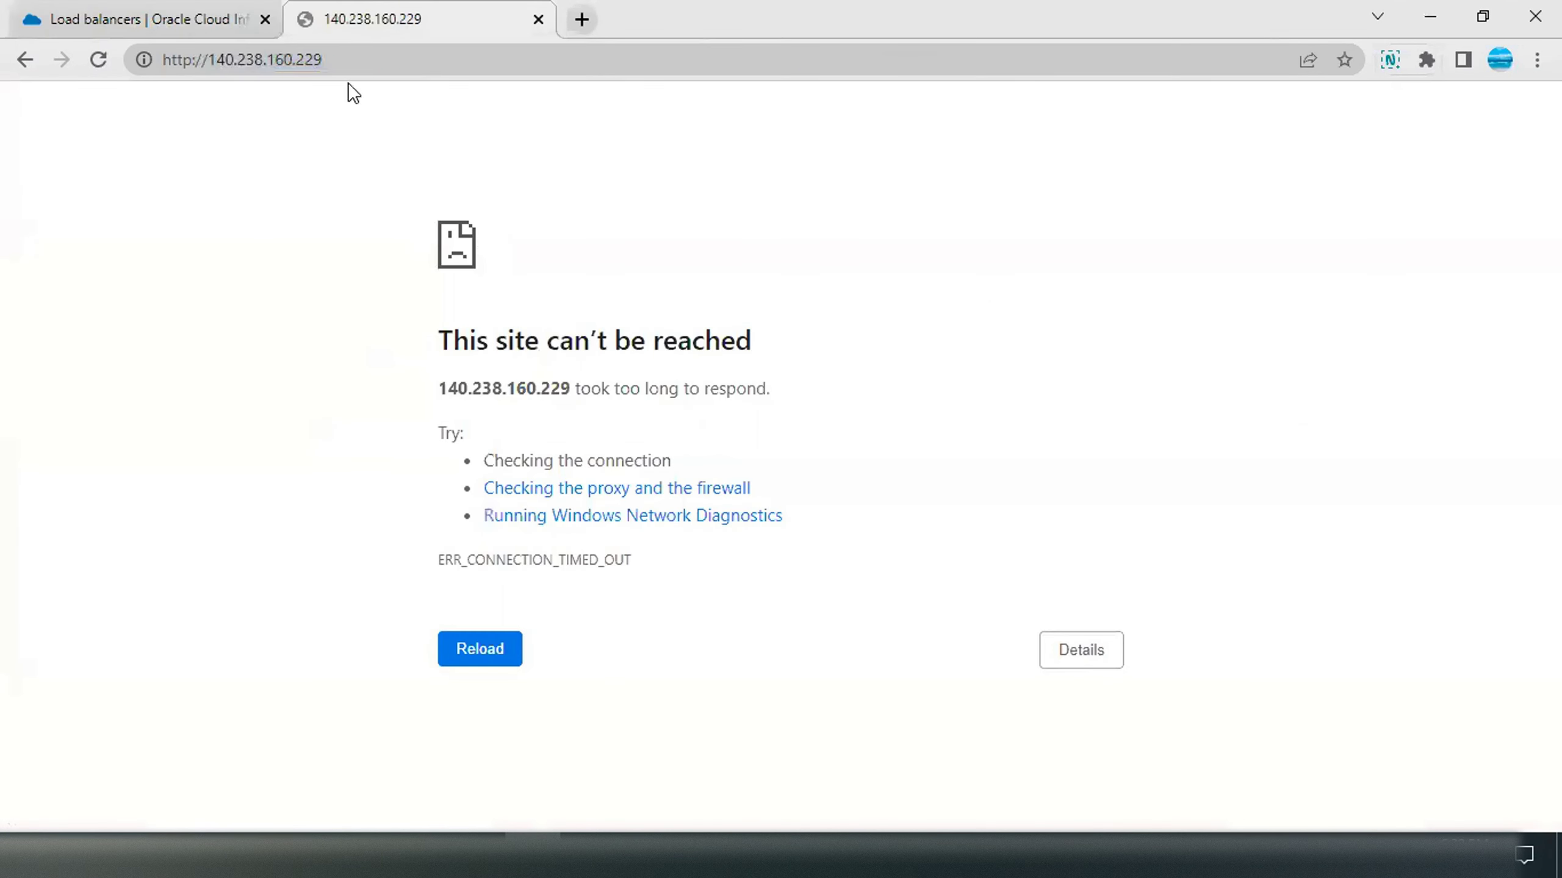
left_click(360, 69)
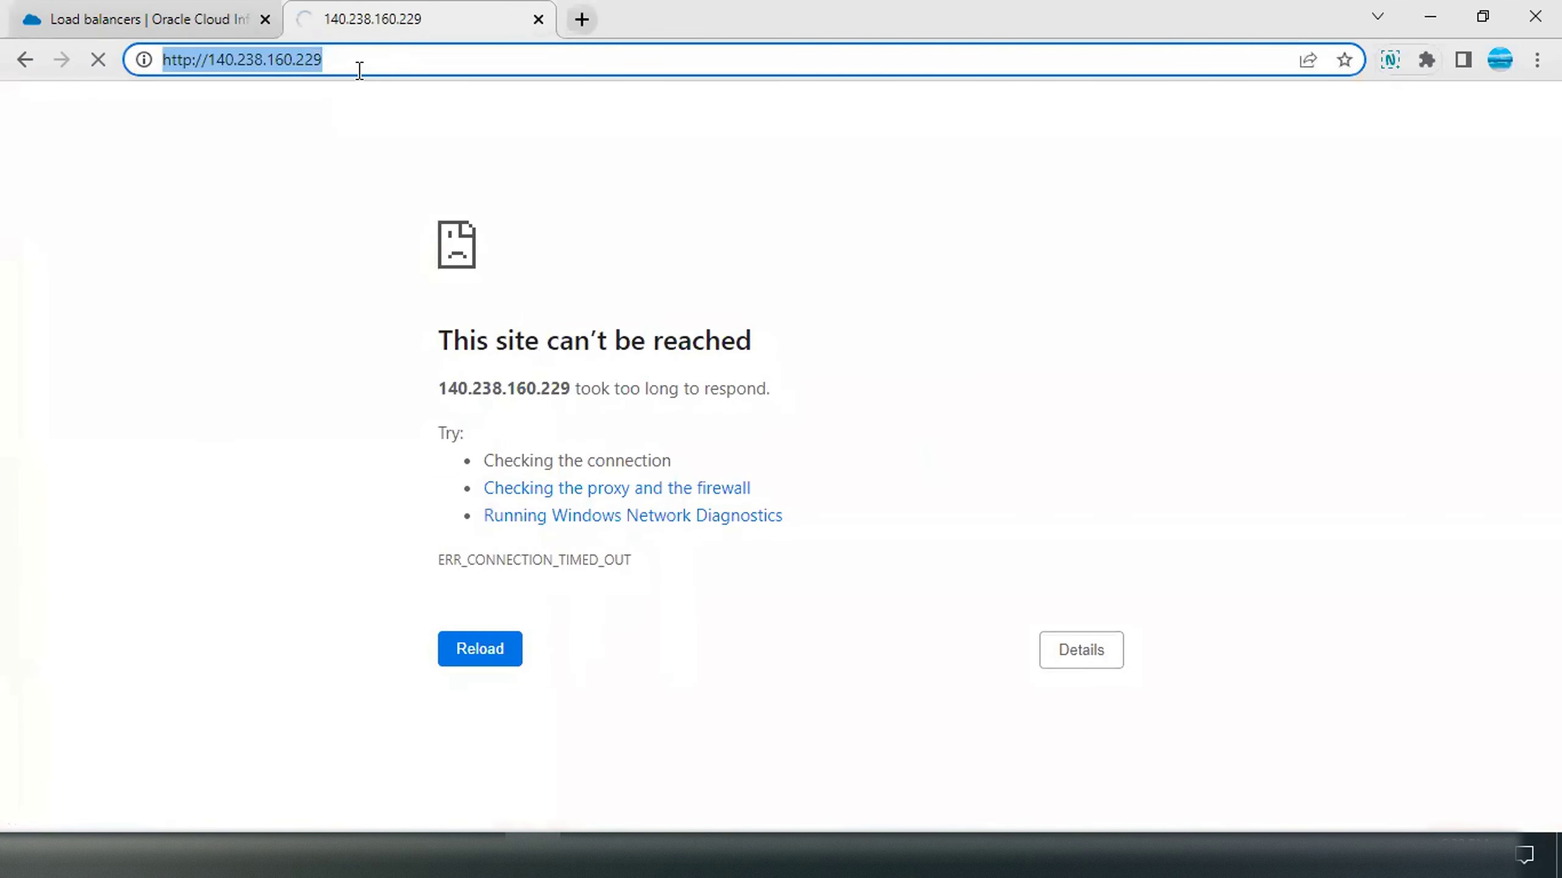
key("Return")
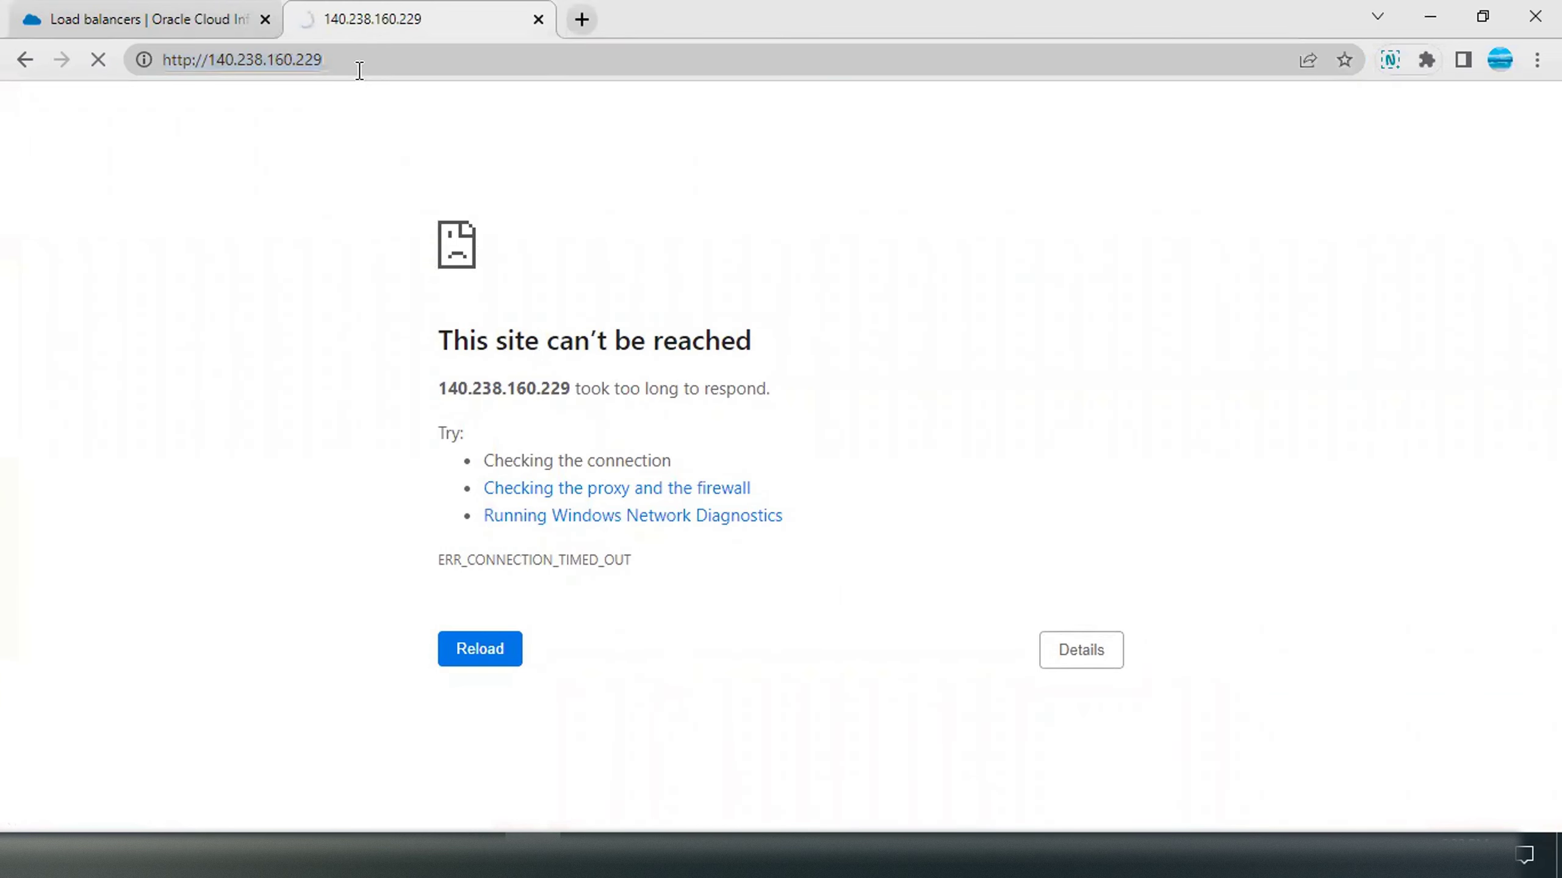
left_click(200, 18)
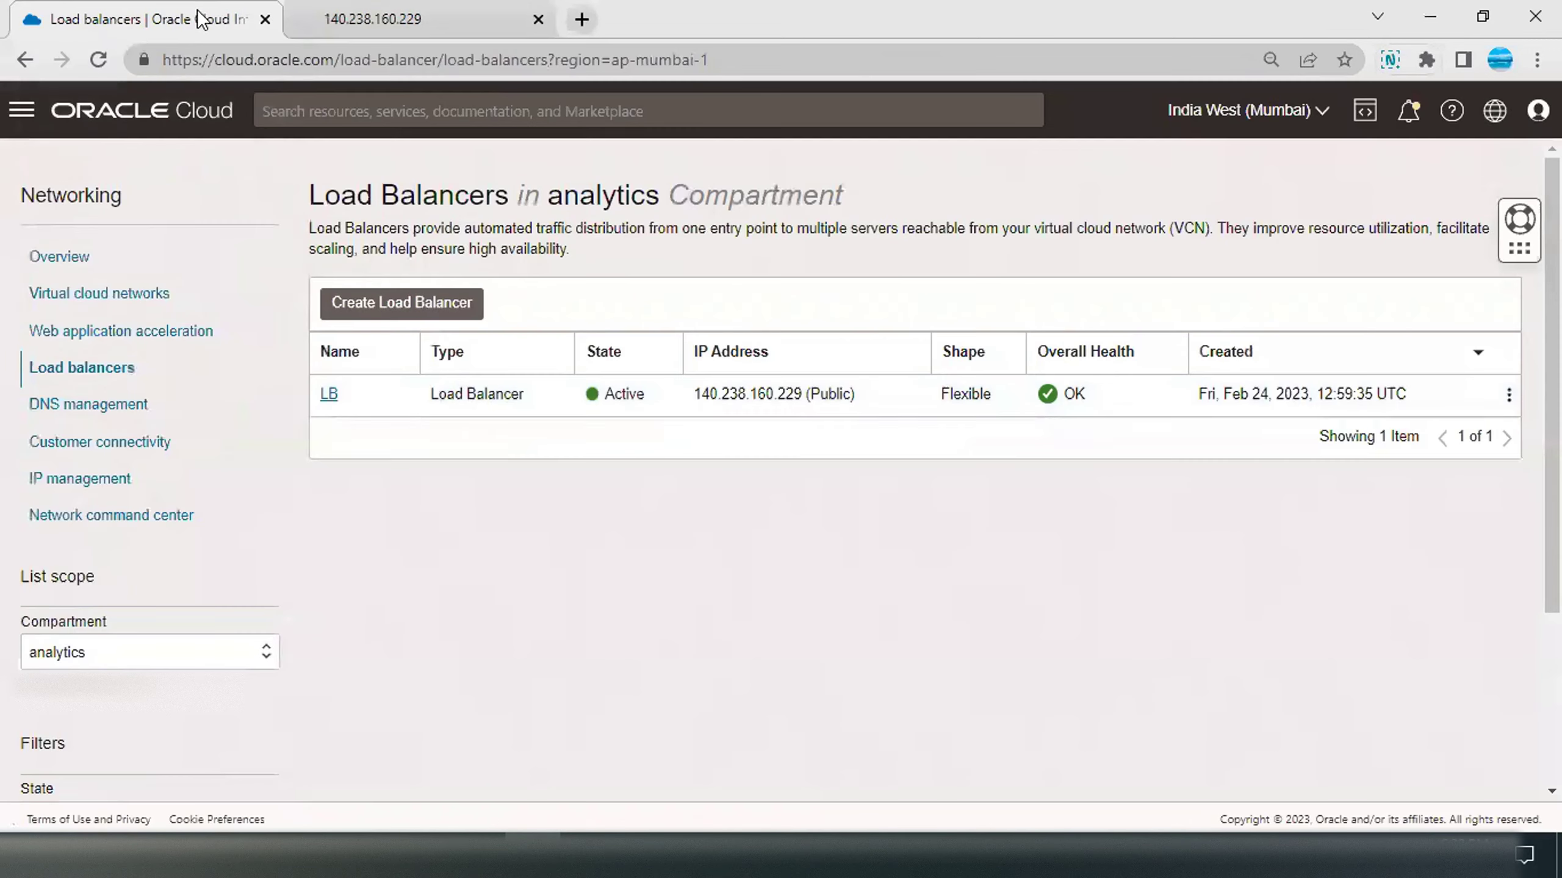
left_click(411, 9)
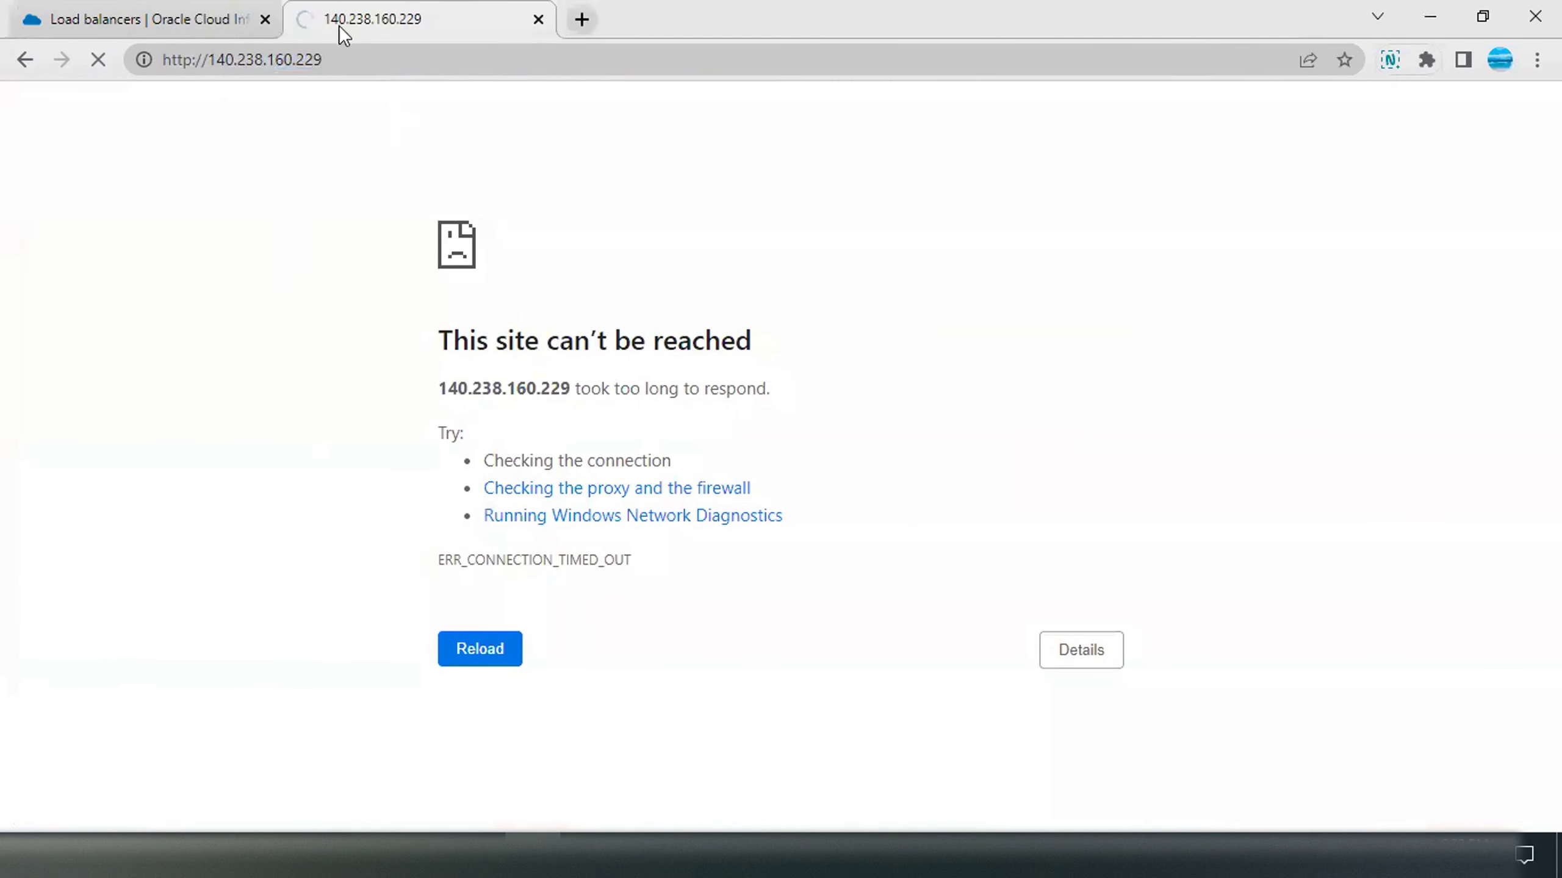
left_click(246, 19)
left_click(393, 19)
left_click(329, 62)
key("Return")
Step: Reopen the details of LB and examine its public IP address, network and subnet information
left_click(198, 26)
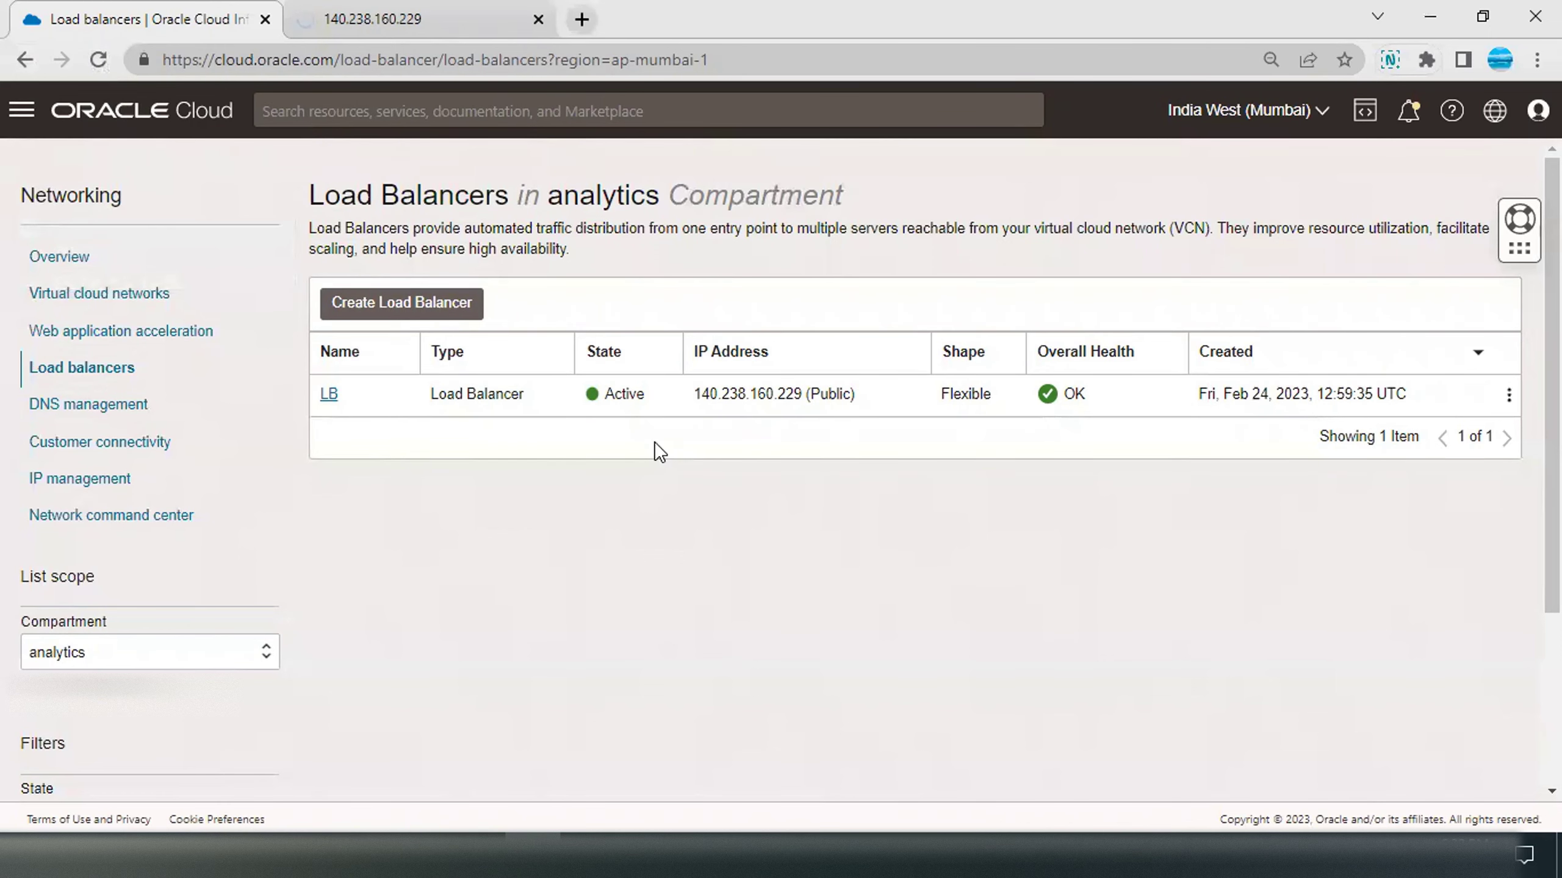
left_click(331, 395)
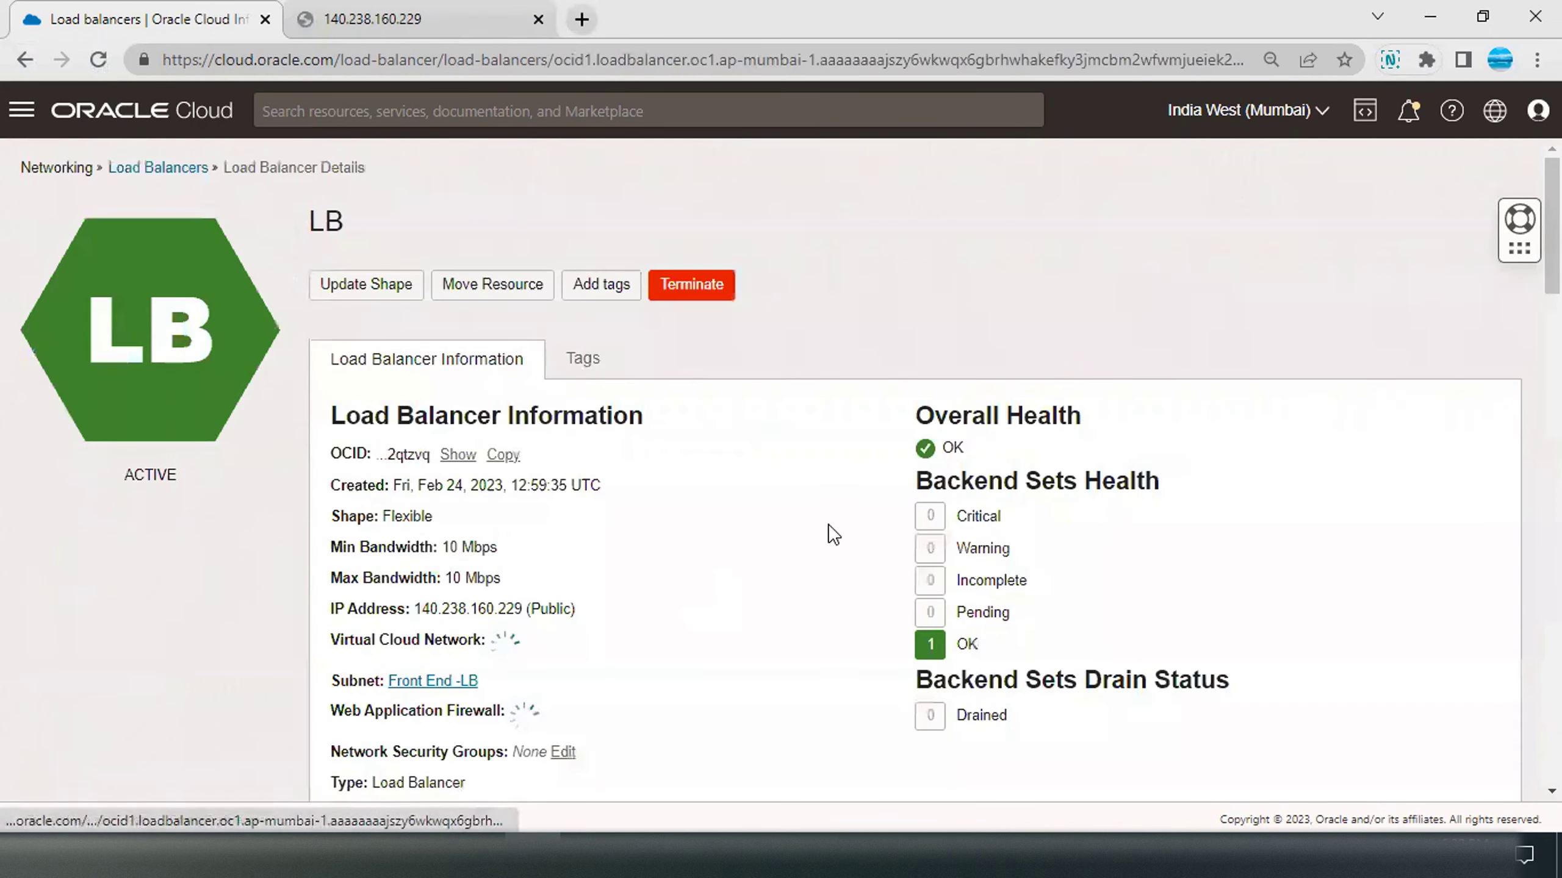
scroll(708, 592, "down", 2)
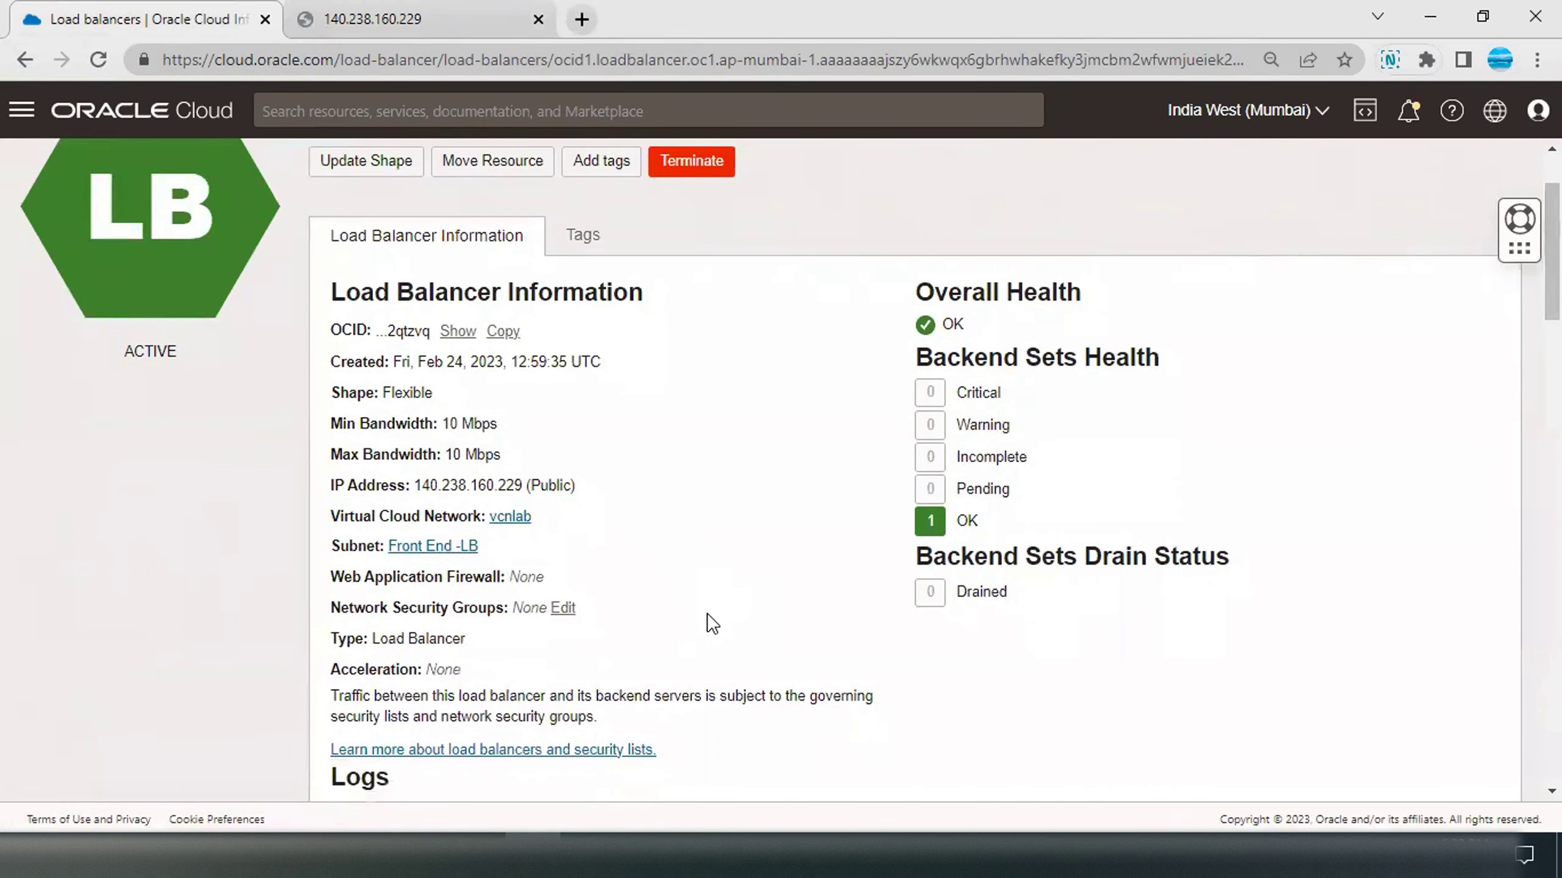
key("ctrl+Tab")
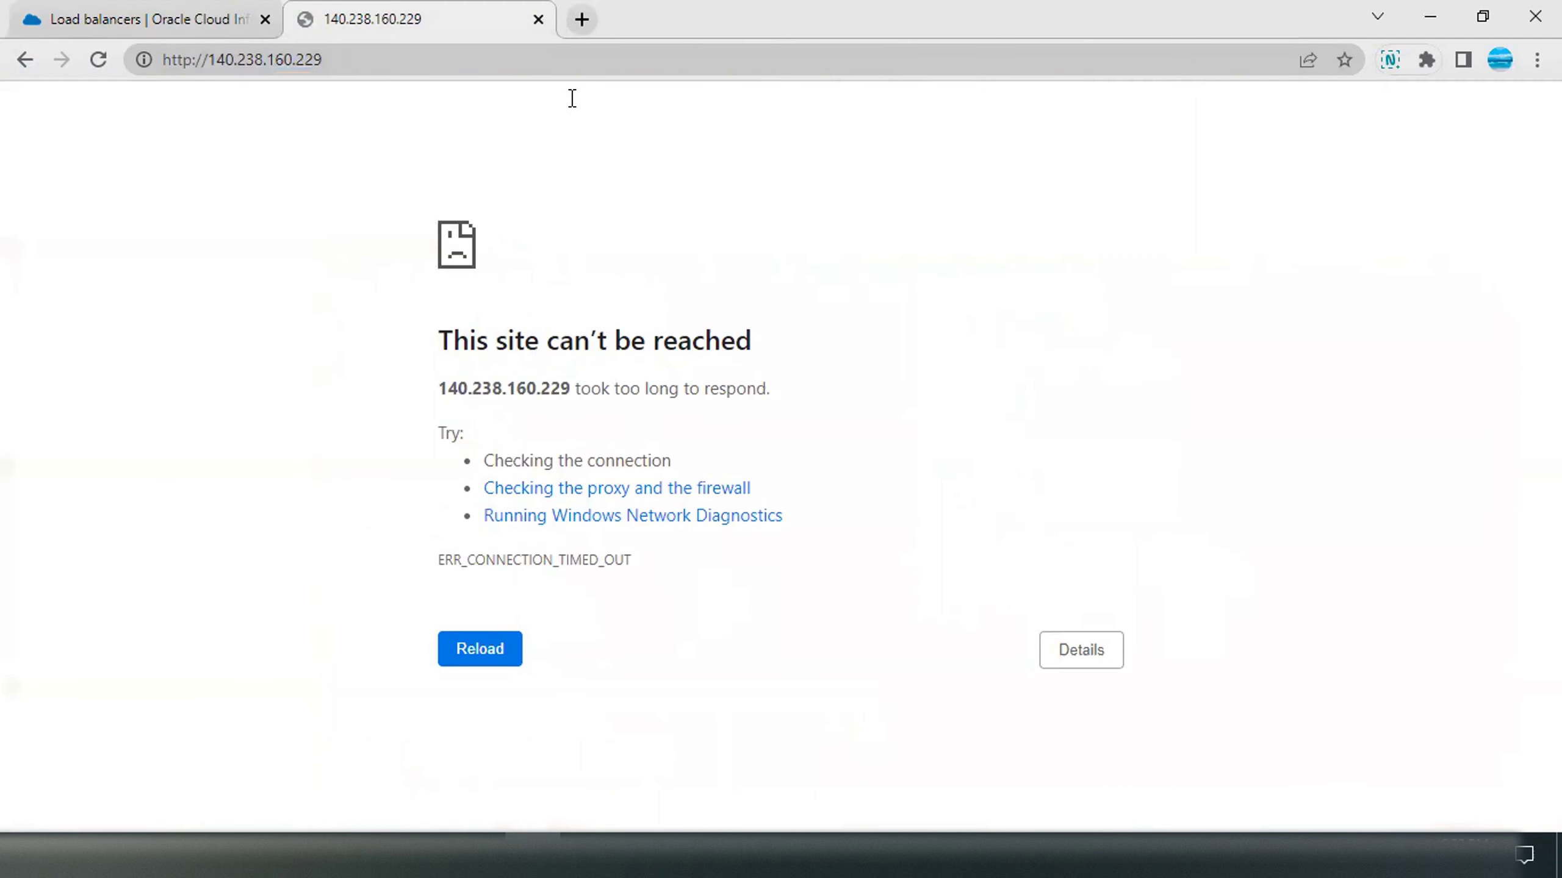
left_click(143, 16)
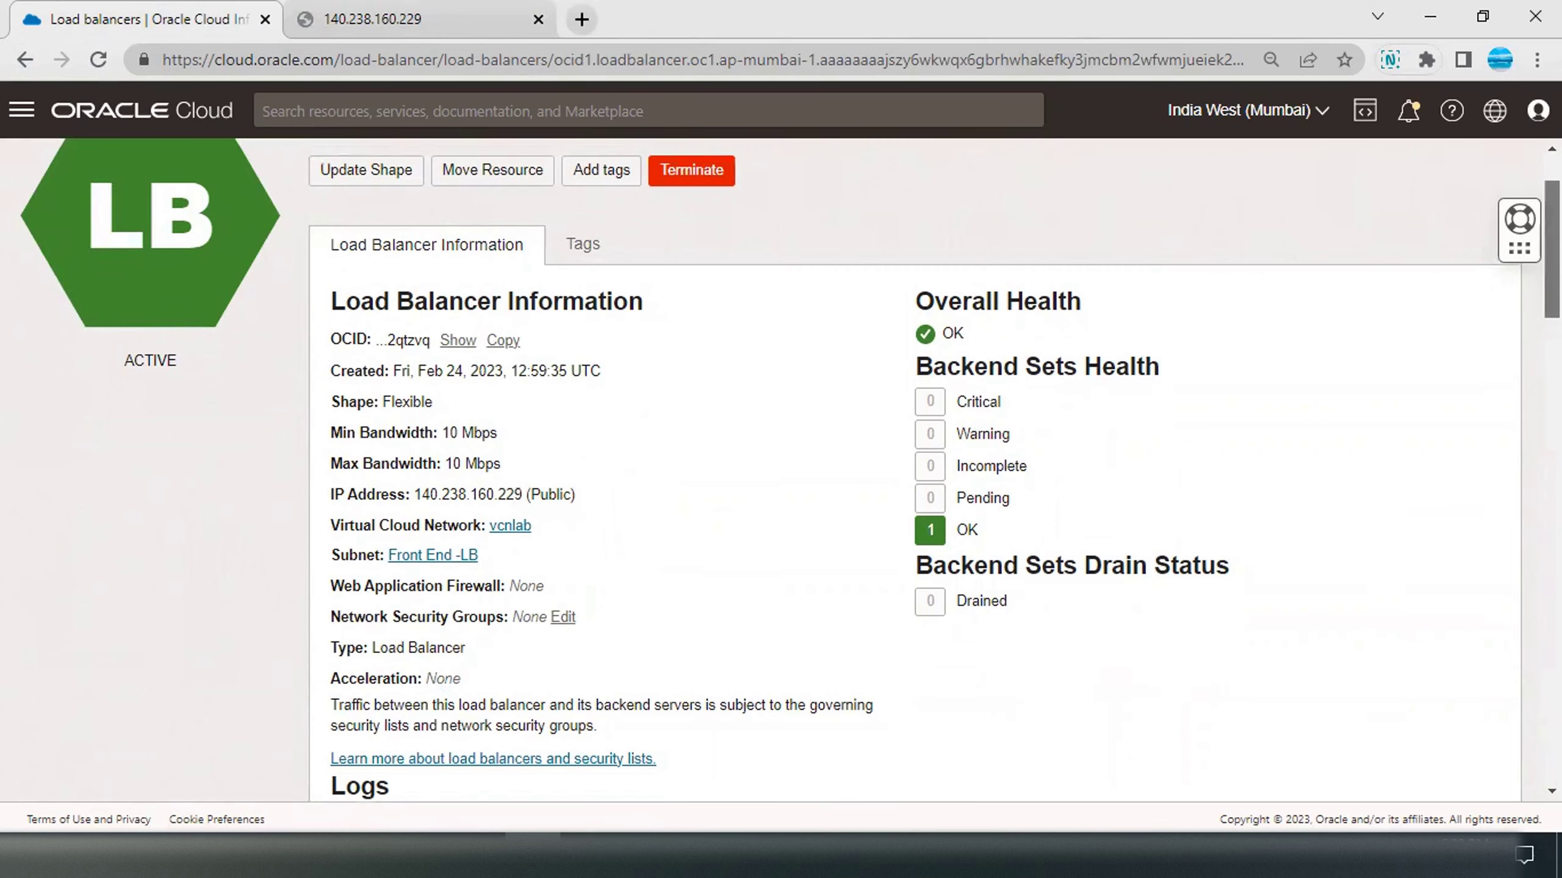
scroll(1552, 252, "down", 5)
left_click_drag(1552, 335, 1552, 245)
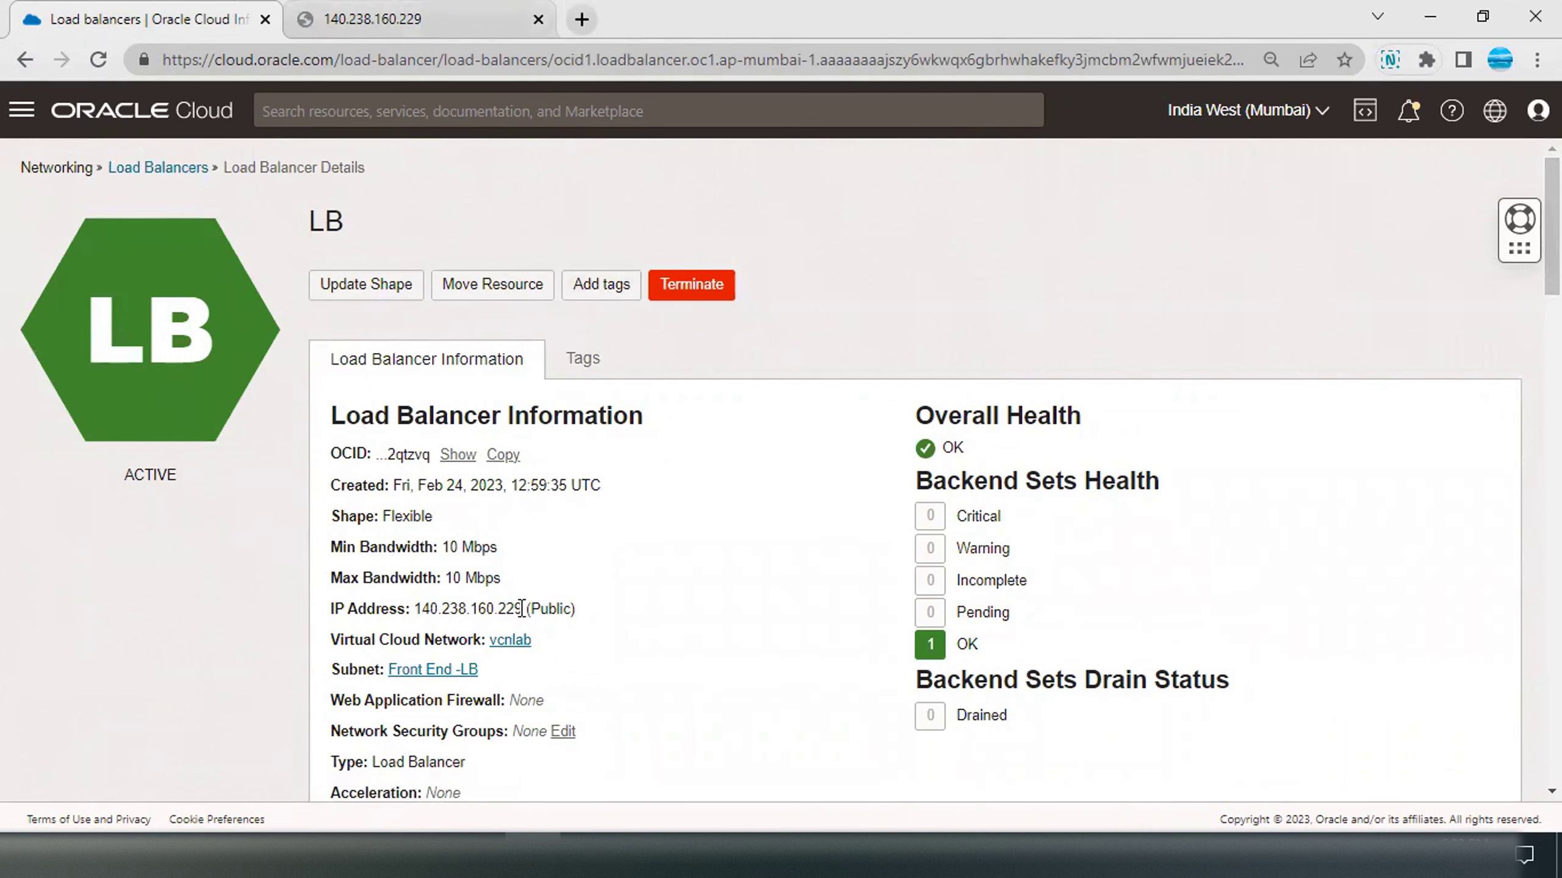
left_click_drag(522, 609, 414, 608)
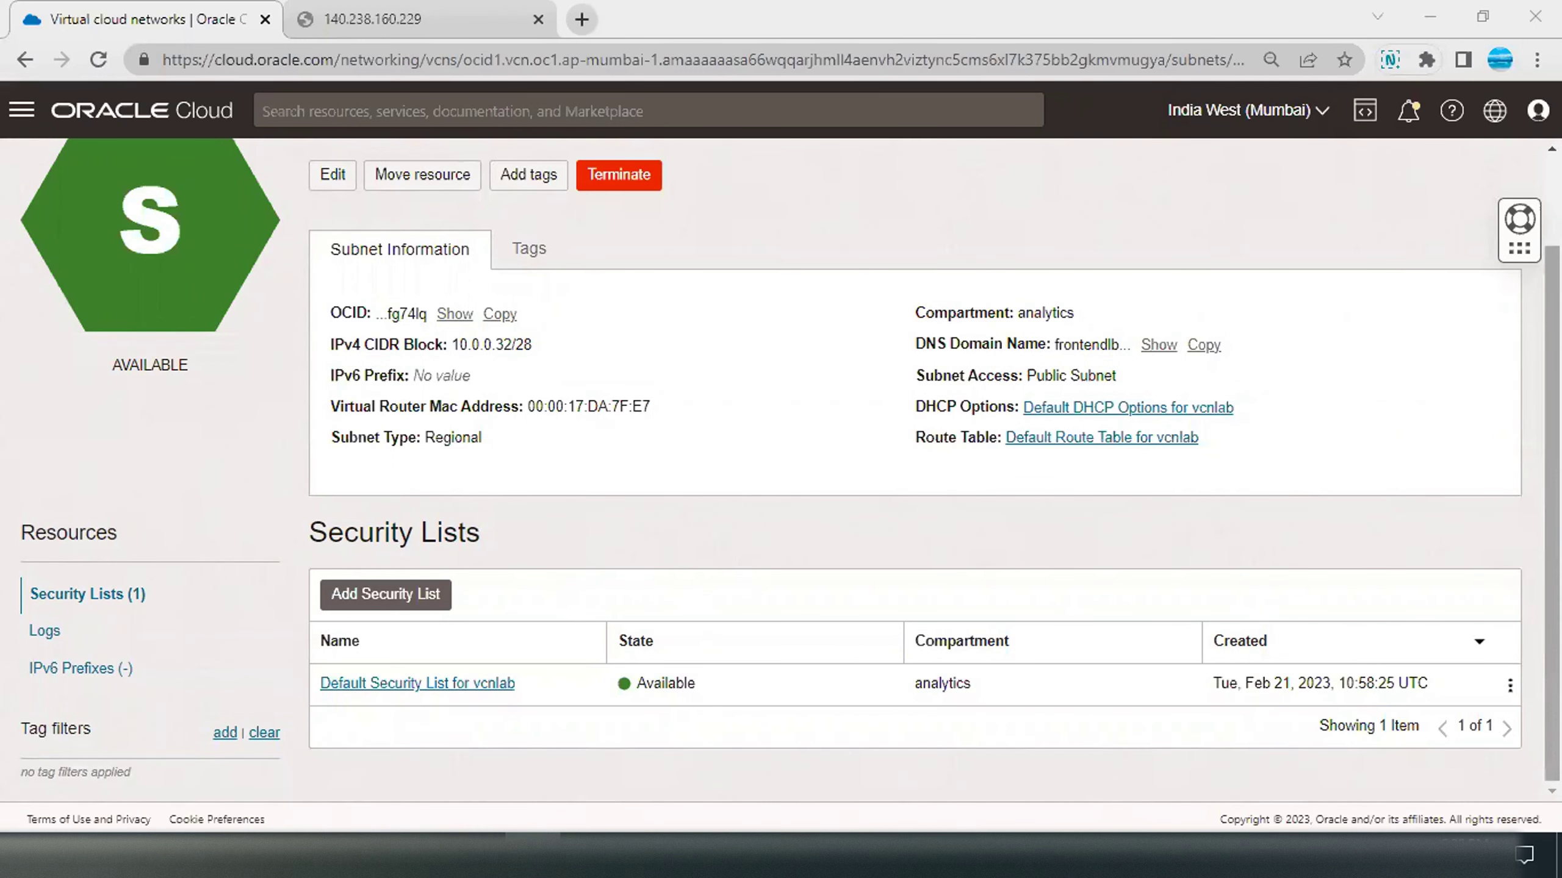
Step: Review the security lists defined in the vcnlab network, and return to the Front End -LB subnet's details
scroll(508, 176, "up", 2)
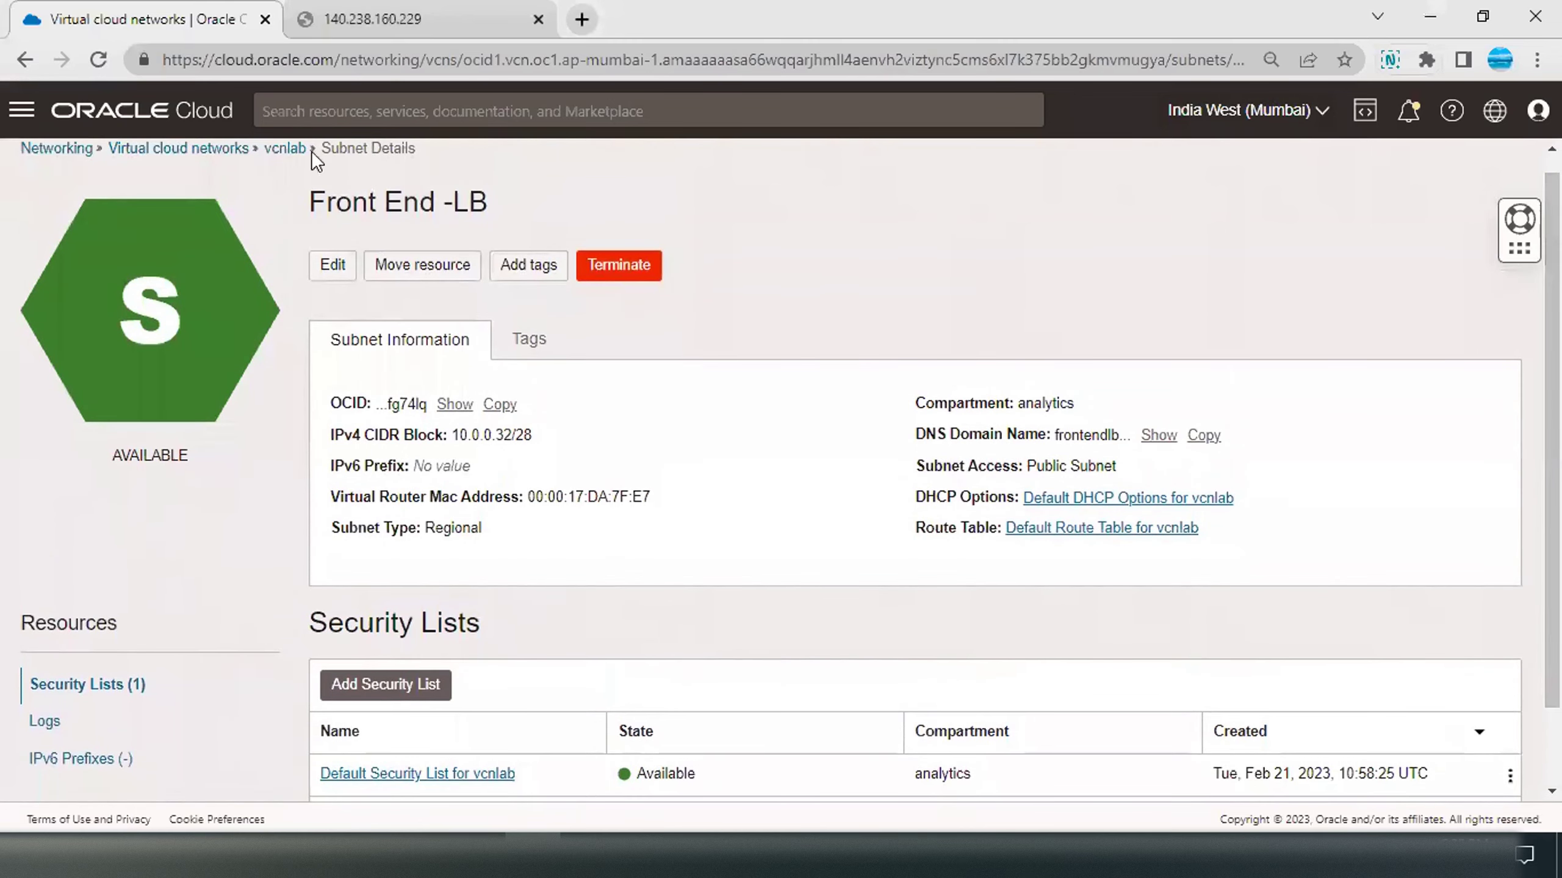
left_click(289, 149)
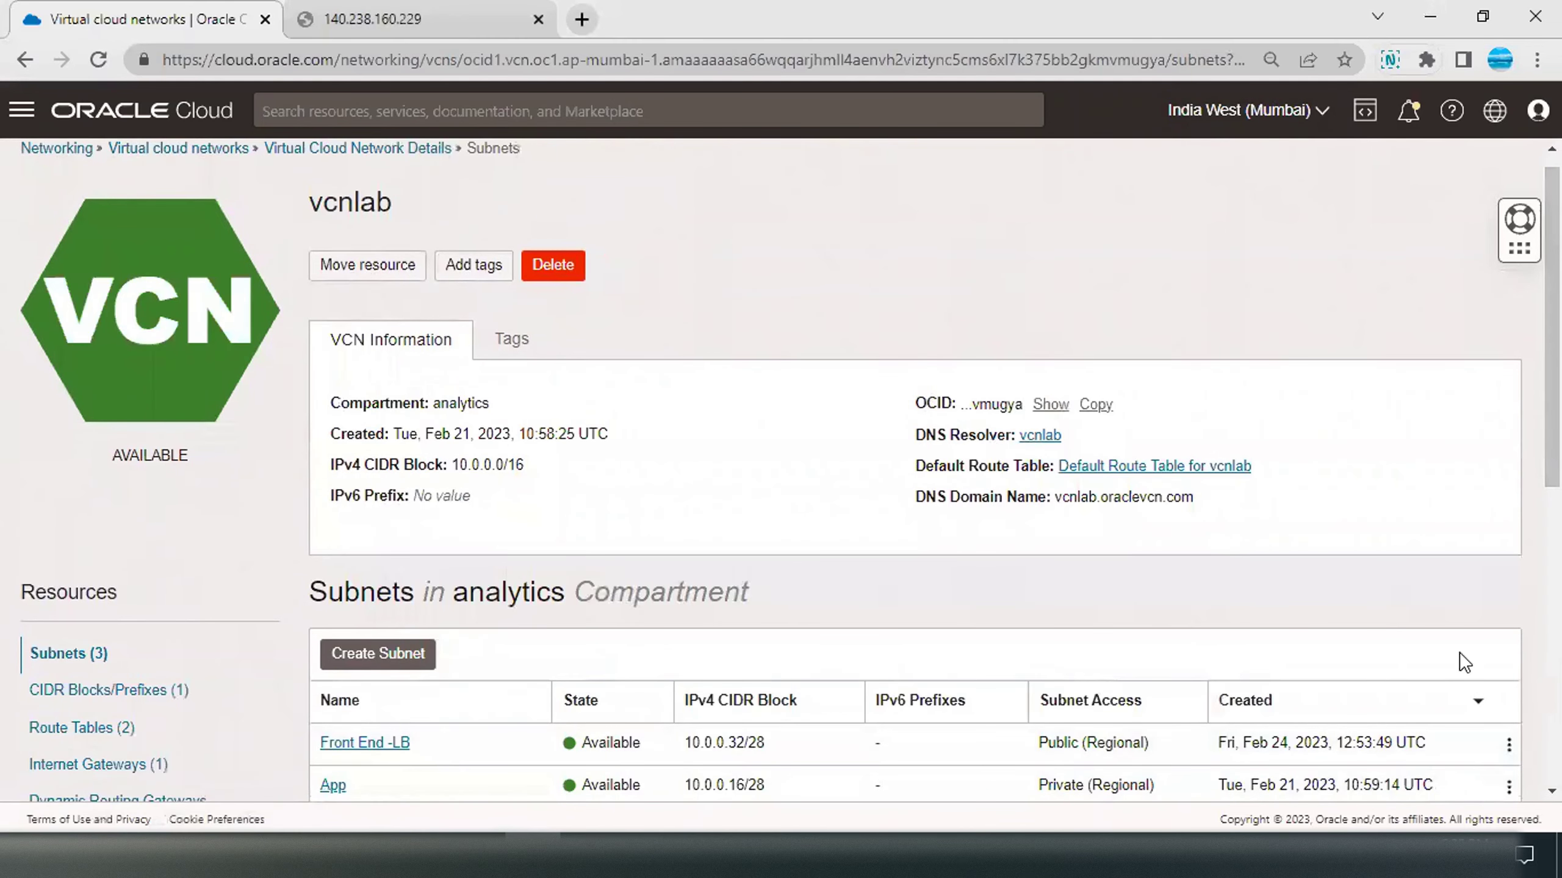
scroll(1461, 654, "down", 3)
left_click(83, 730)
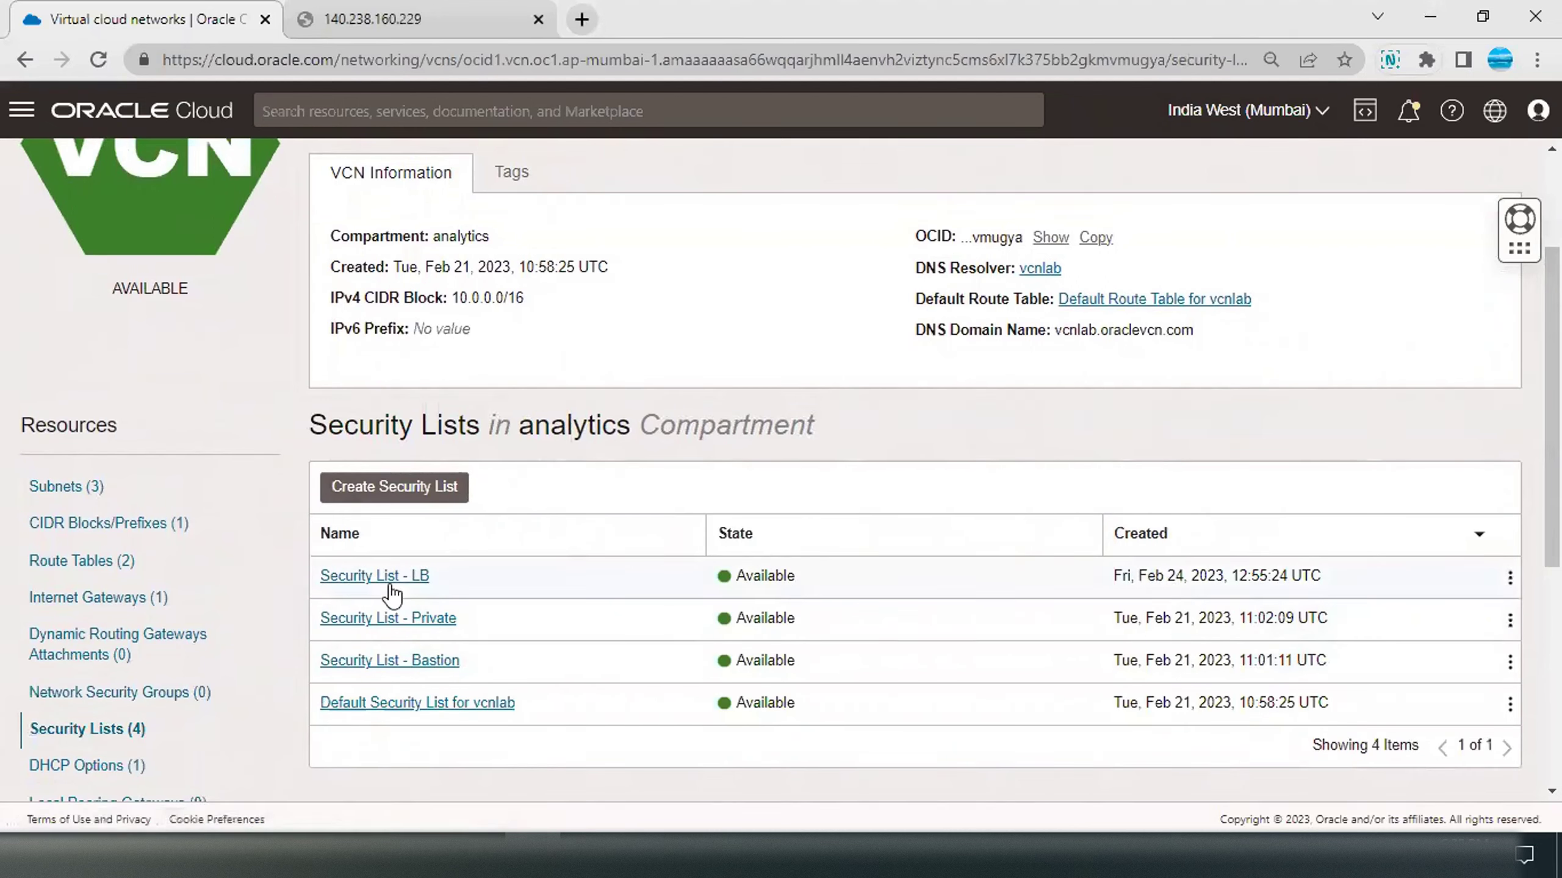
left_click(82, 489)
left_click(369, 577)
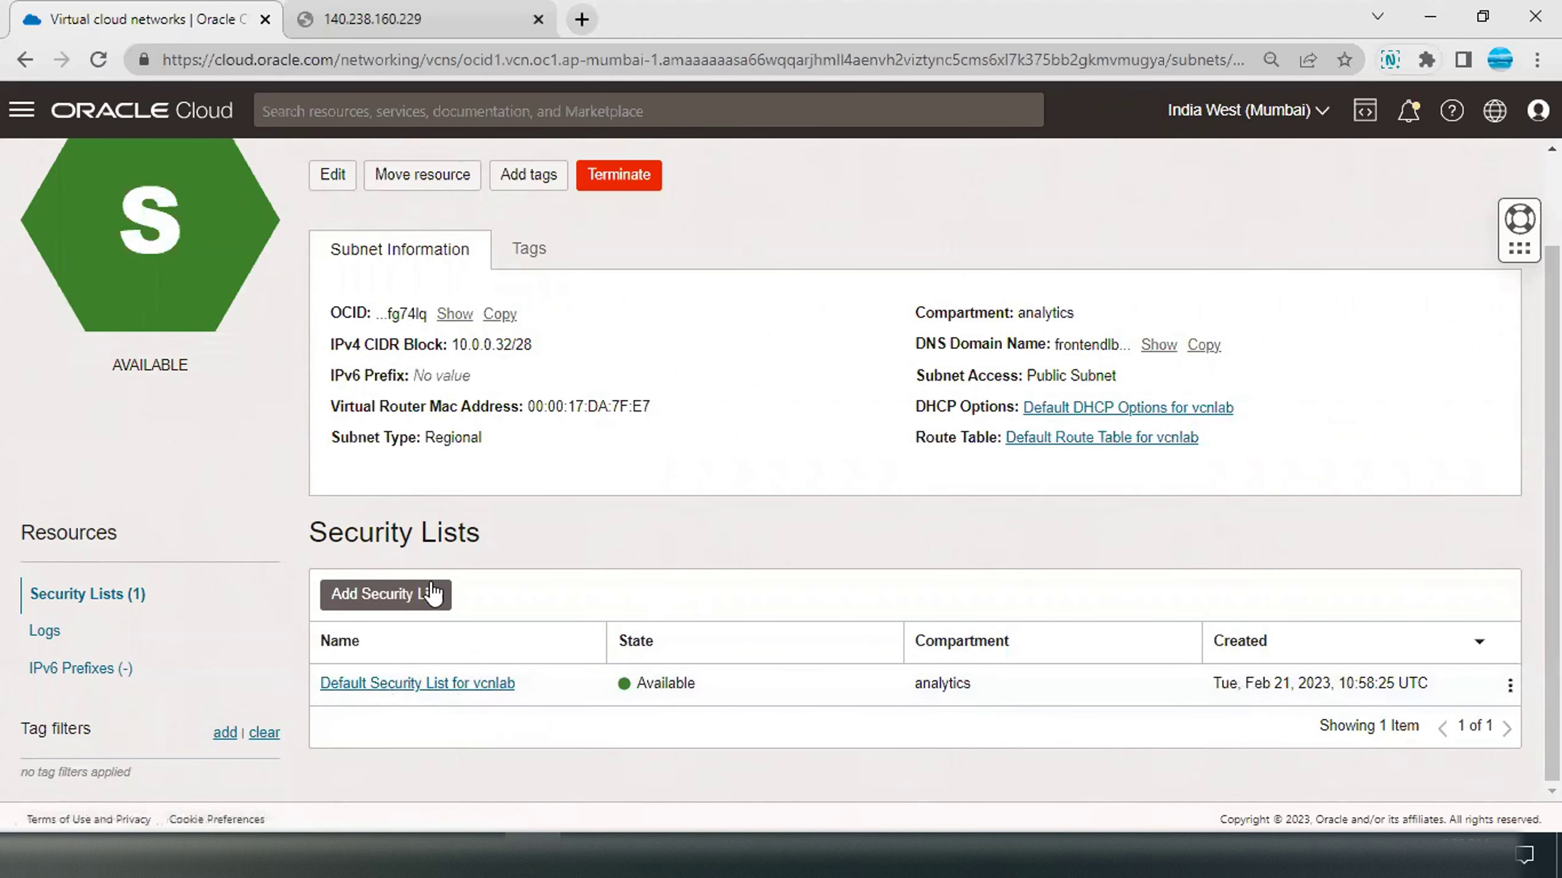
Step: Add Security List - LB from the analytics compartment to the Front End -LB subnet
left_click(392, 588)
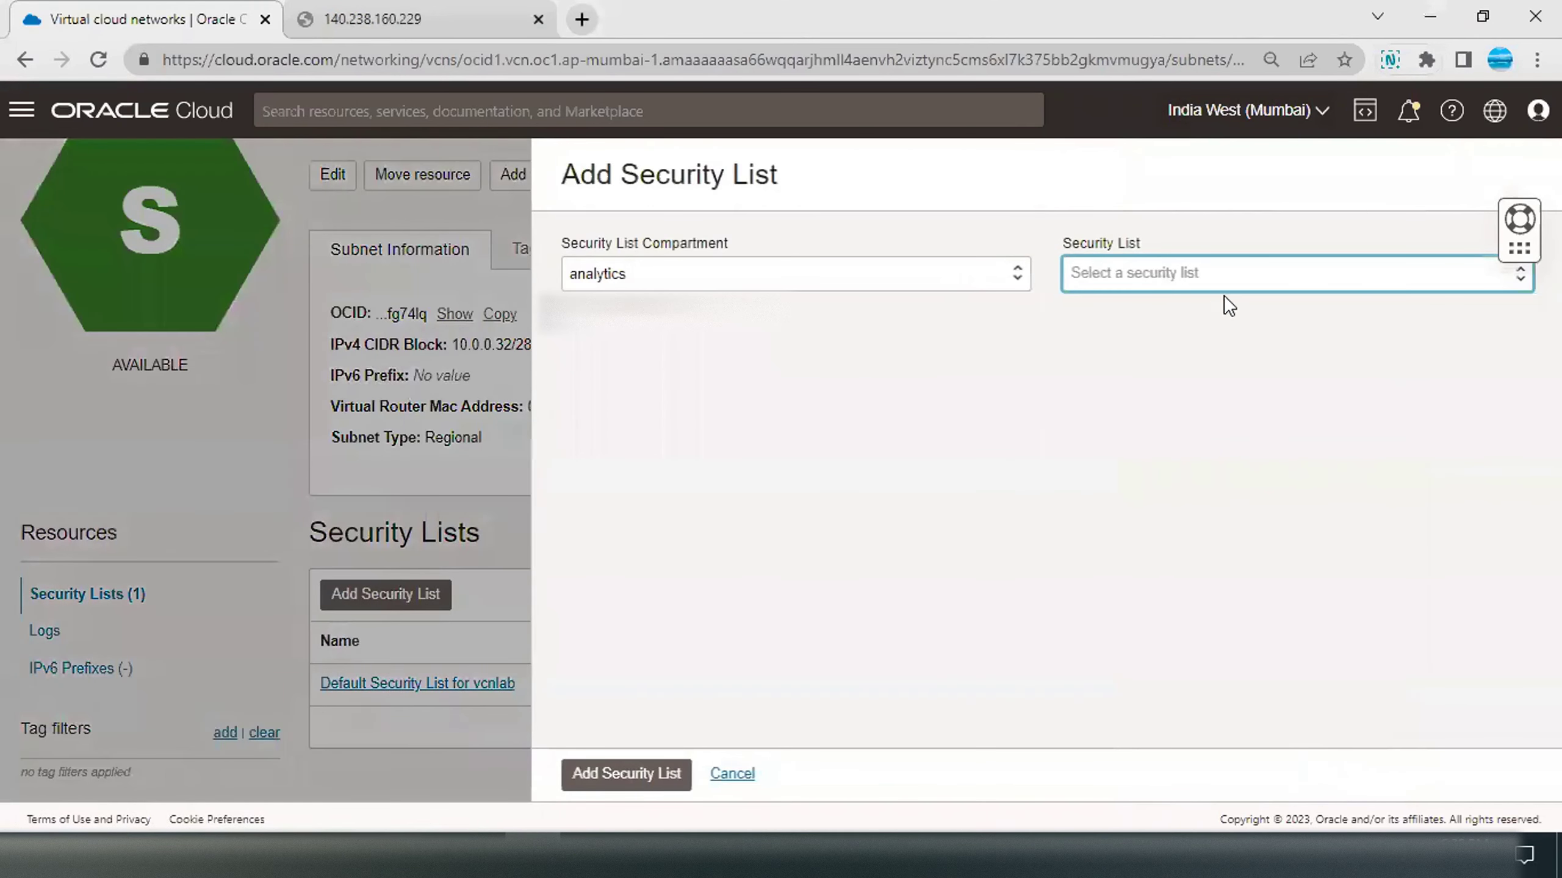
left_click(1203, 278)
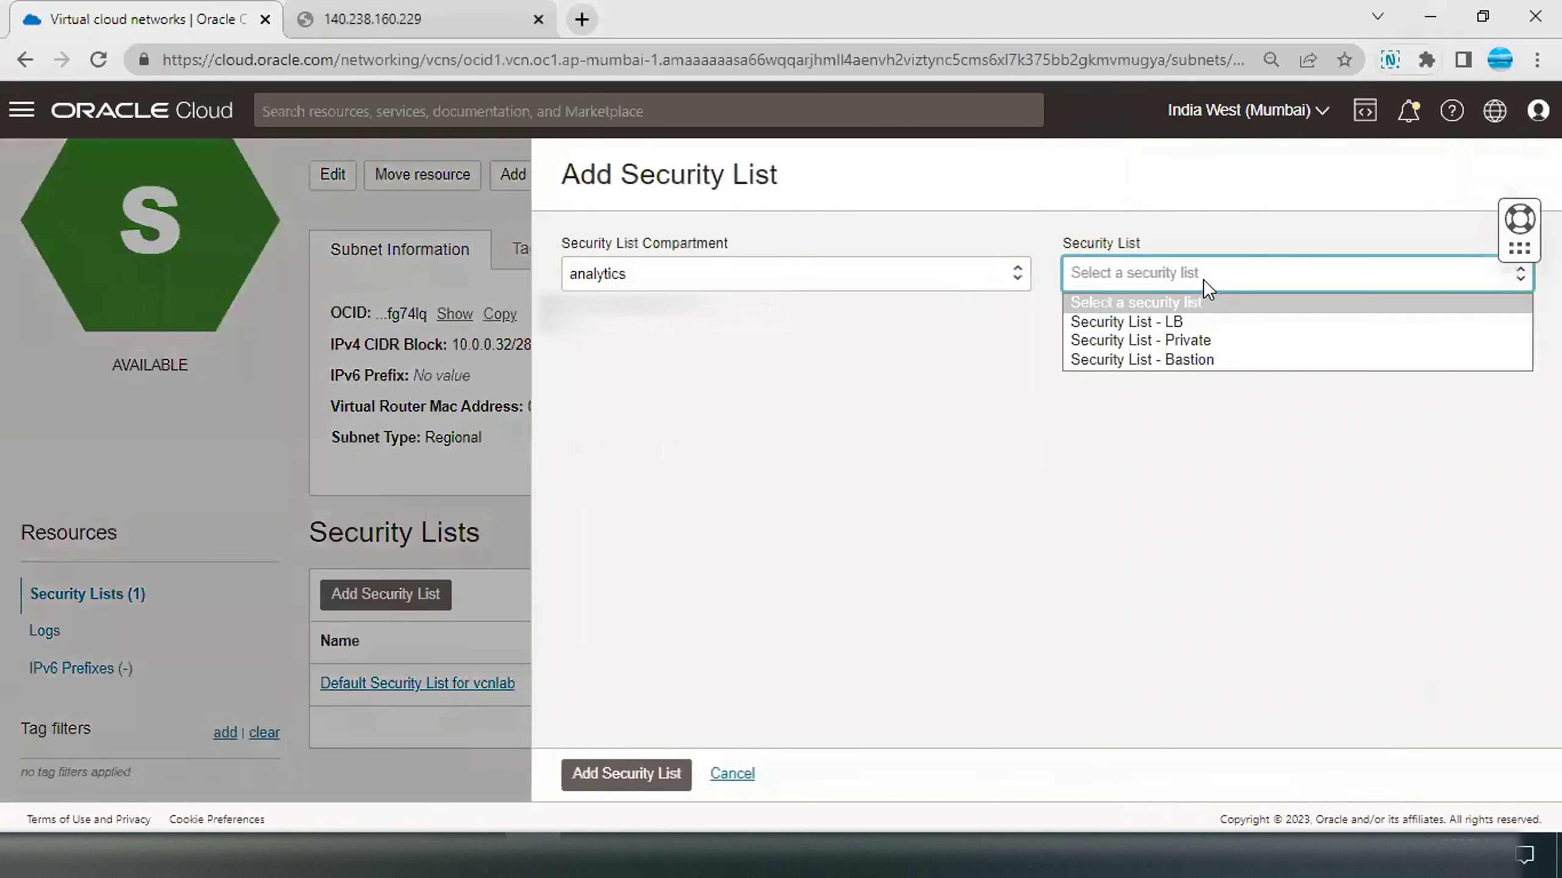
left_click(1187, 326)
left_click(609, 774)
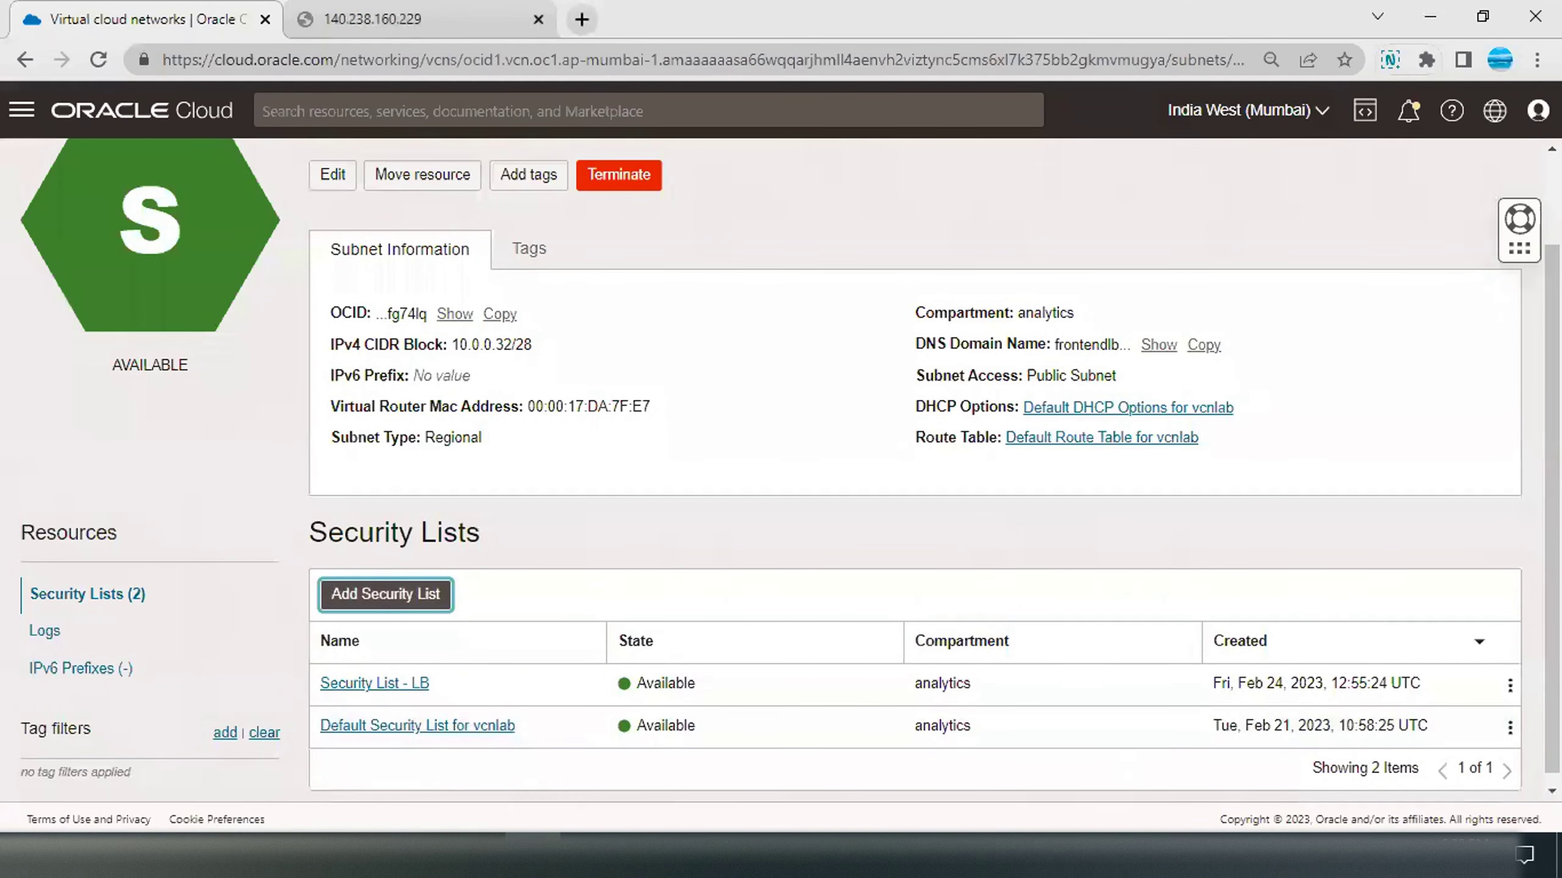
Step: Remove the Default Security List for vcnlab from the Front End -LB subnet
left_click(1509, 727)
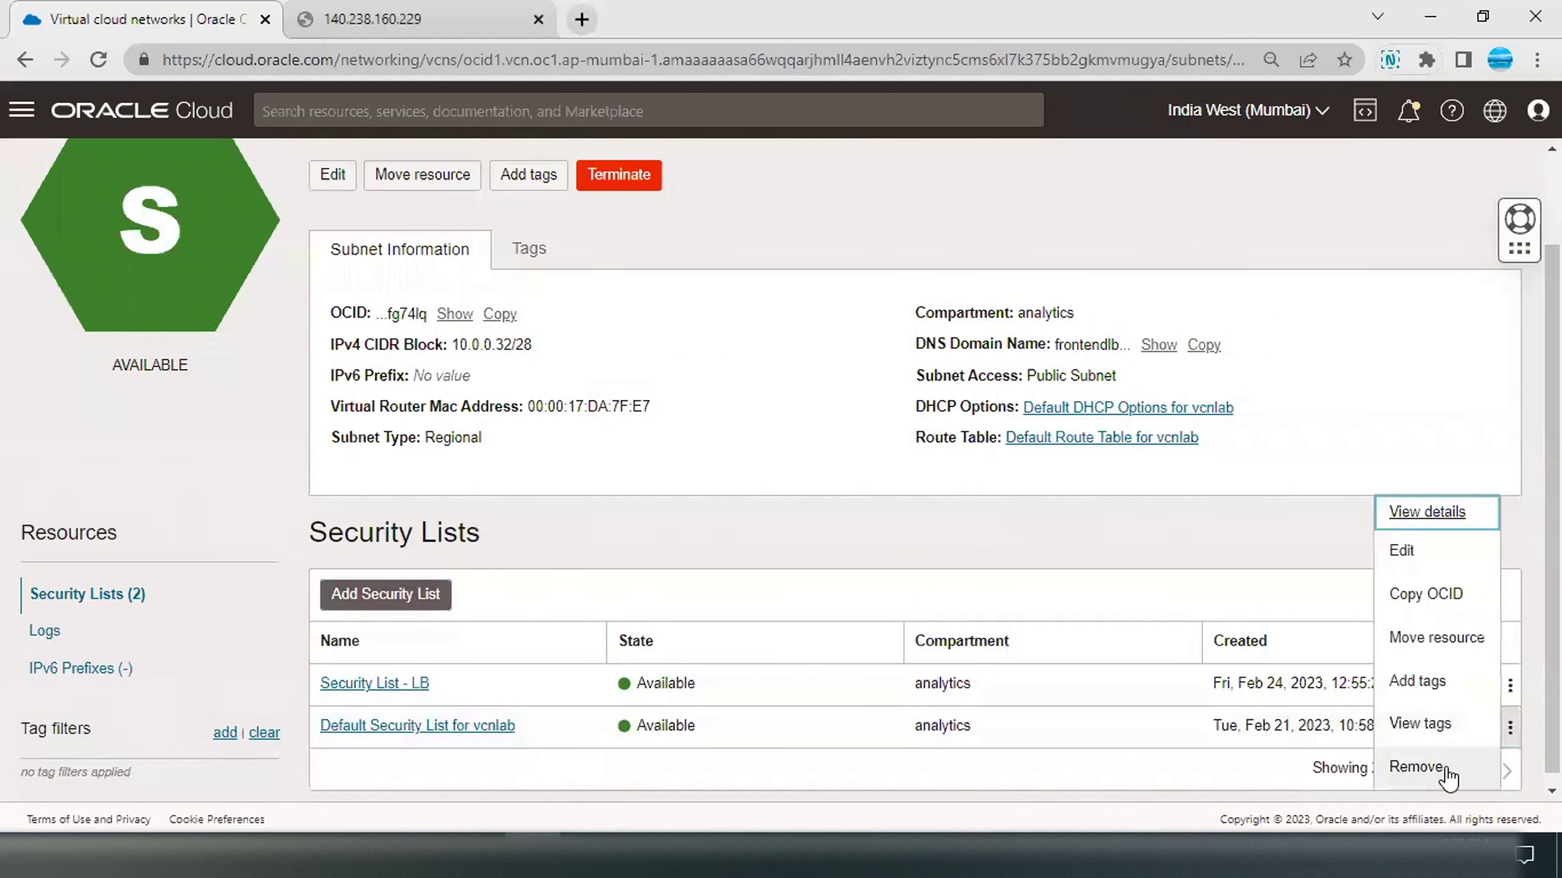
left_click(1415, 767)
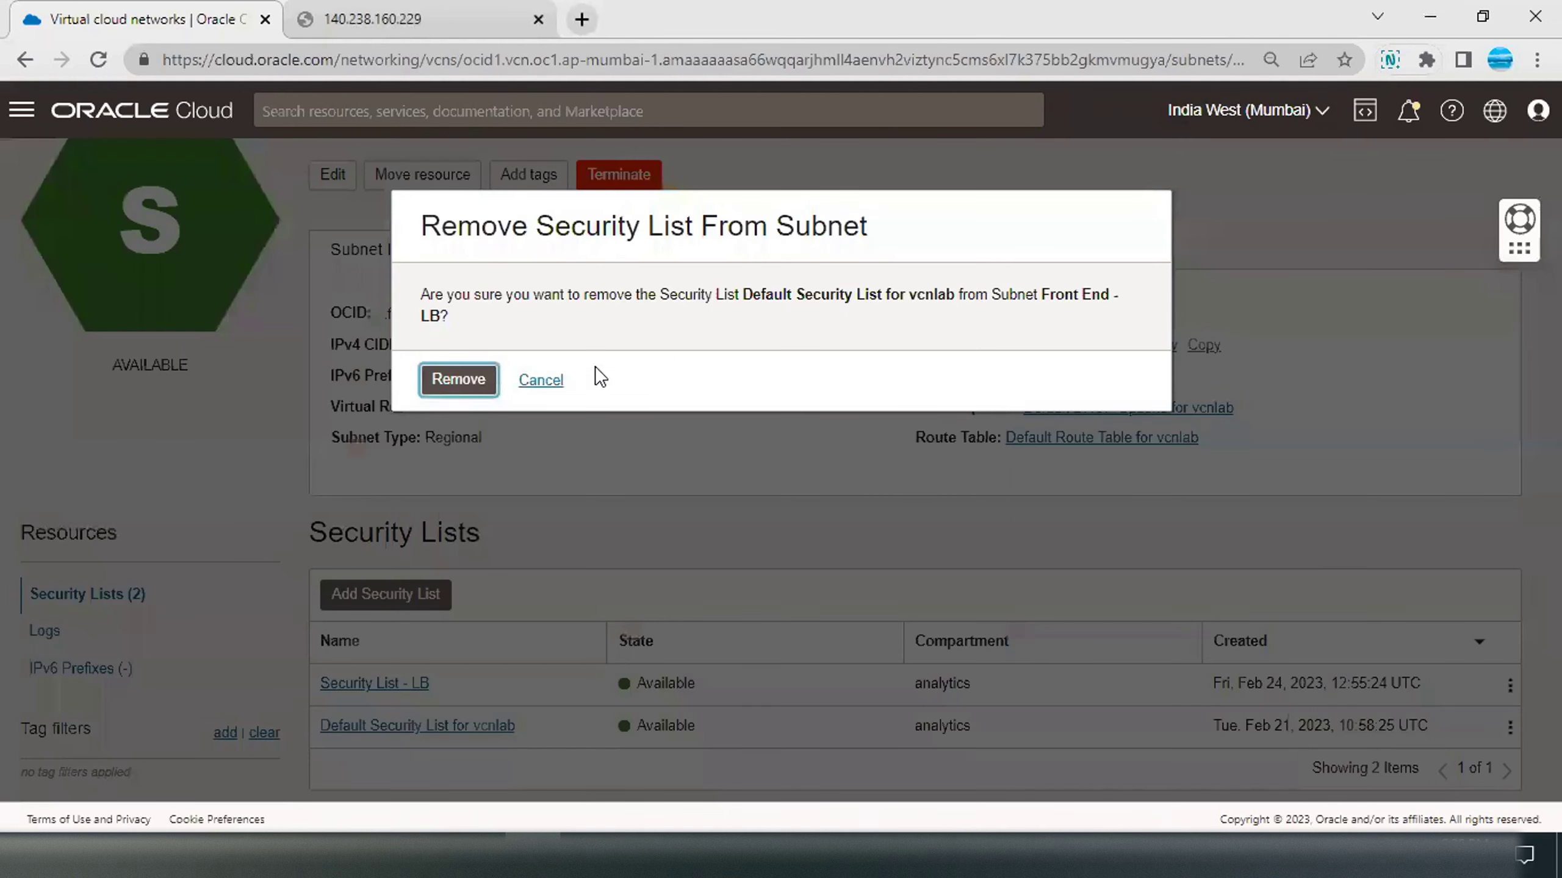
left_click(458, 387)
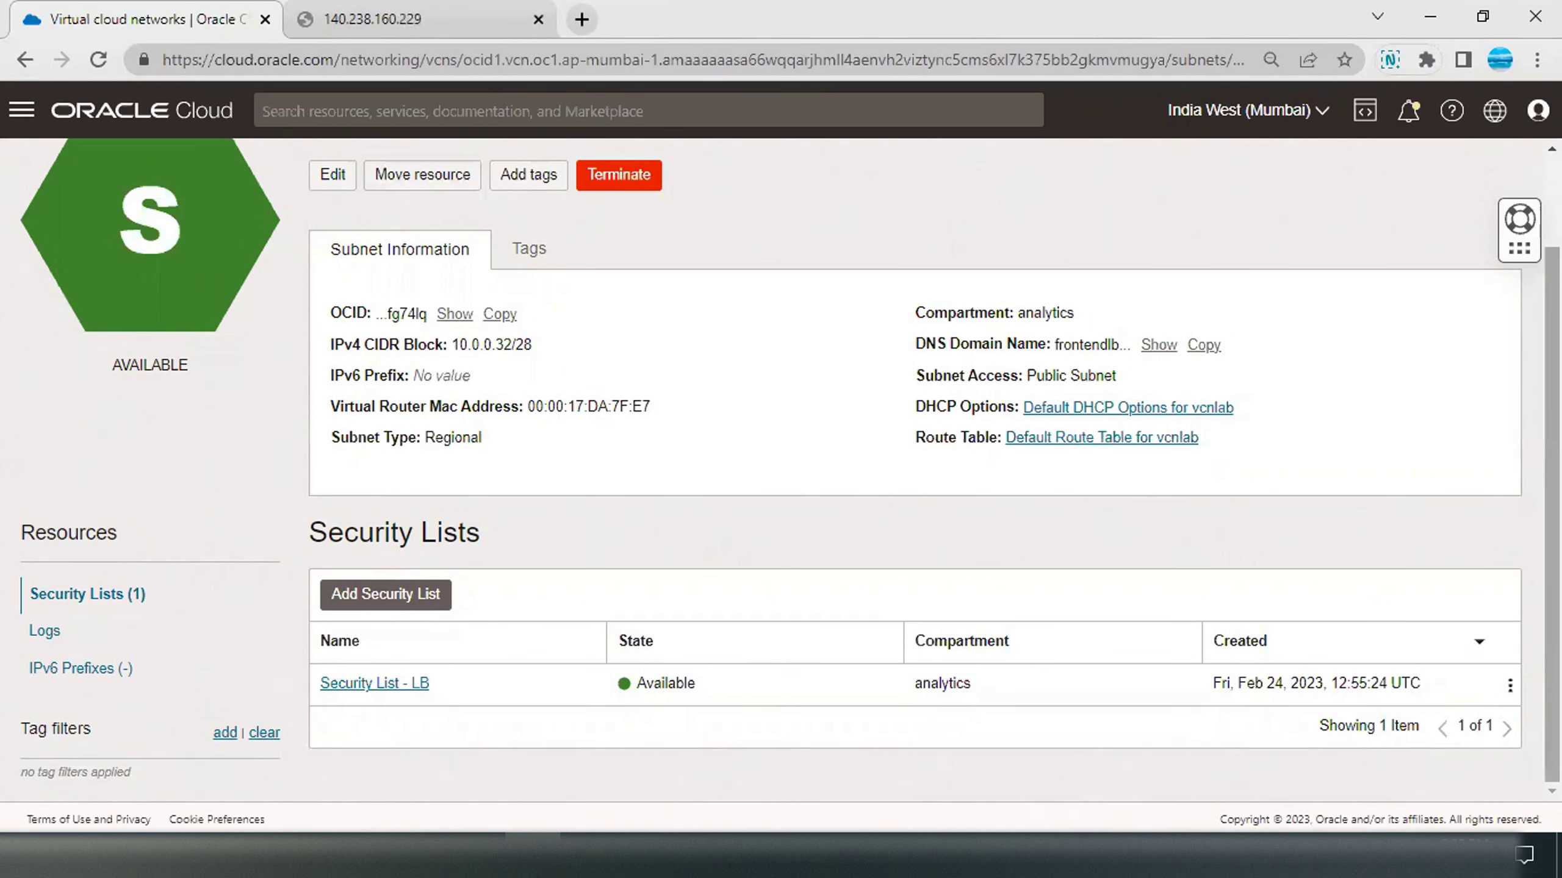
scroll(169, 340, "up", 1)
scroll(169, 340, "up", 1)
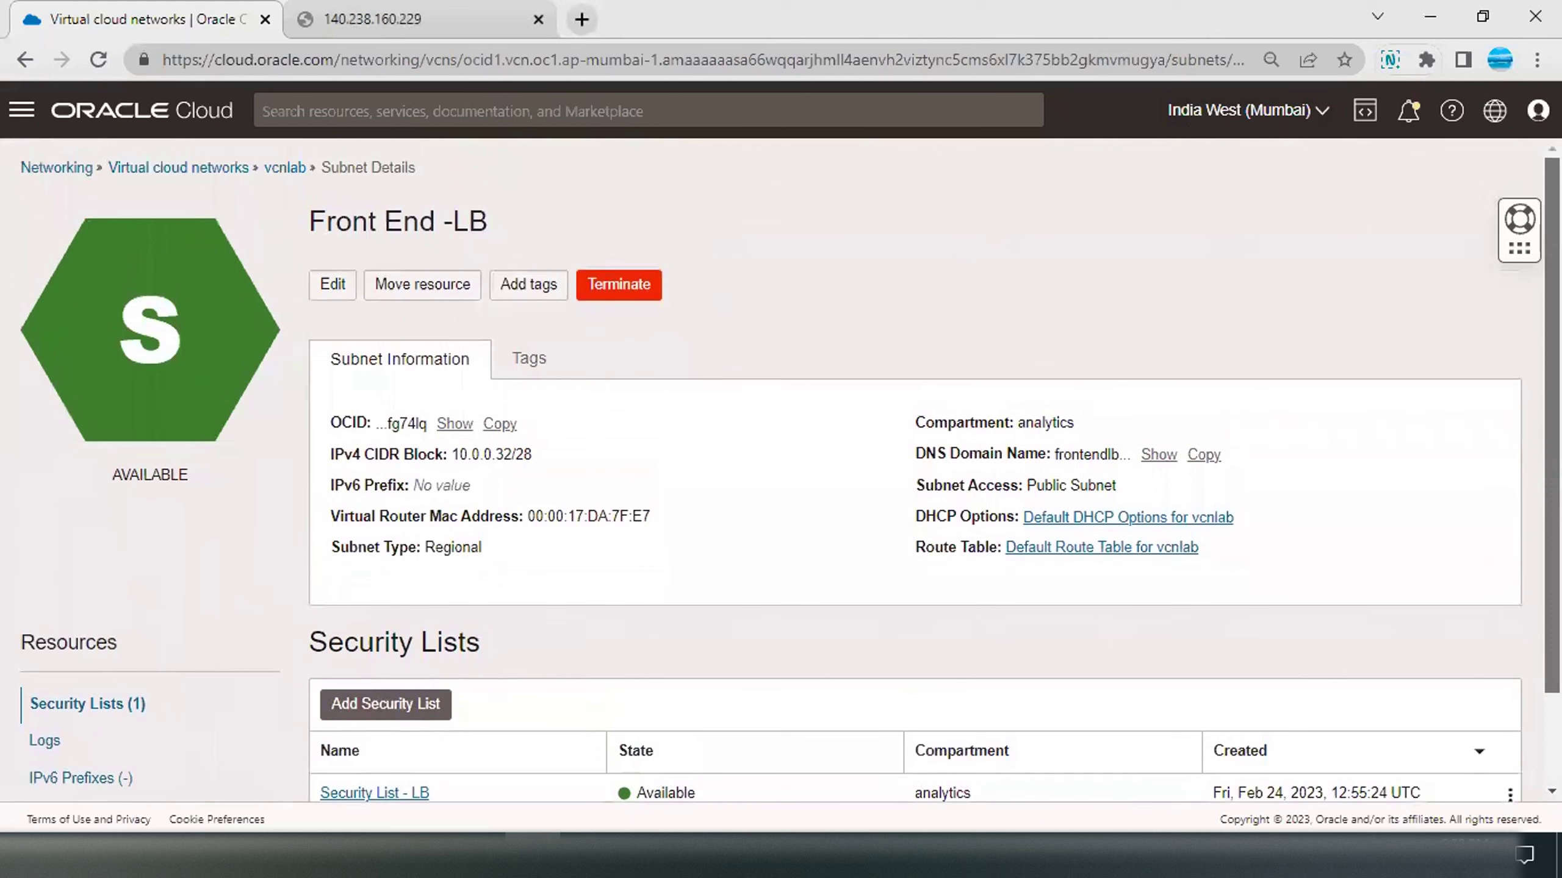
Step: Leave the subnet for the networking load balancers list and open the details of LB
left_click(287, 167)
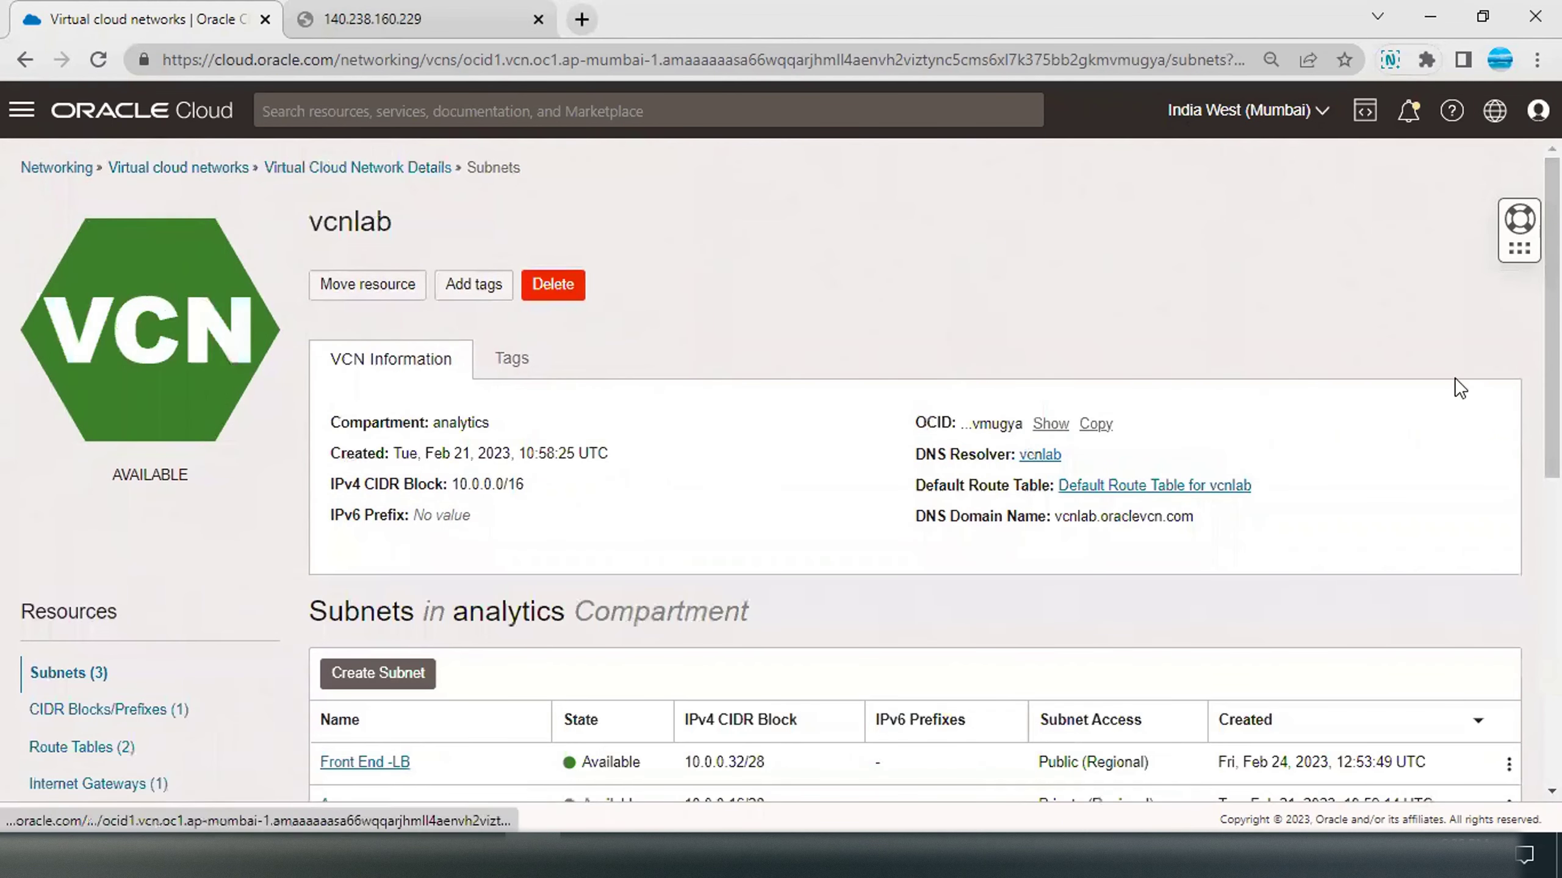
left_click(165, 169)
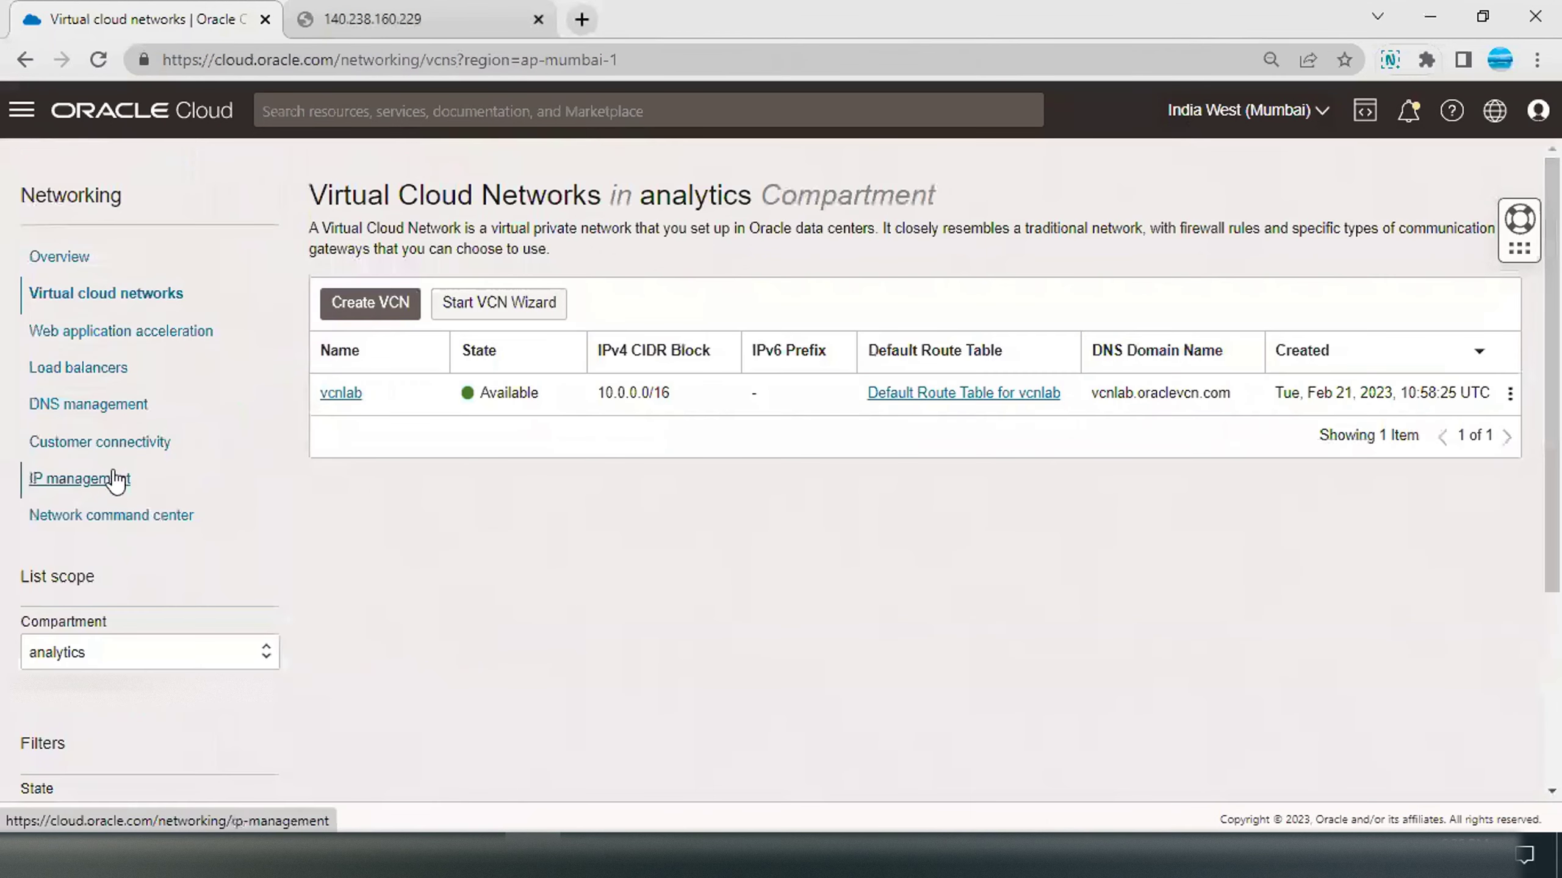
left_click(81, 368)
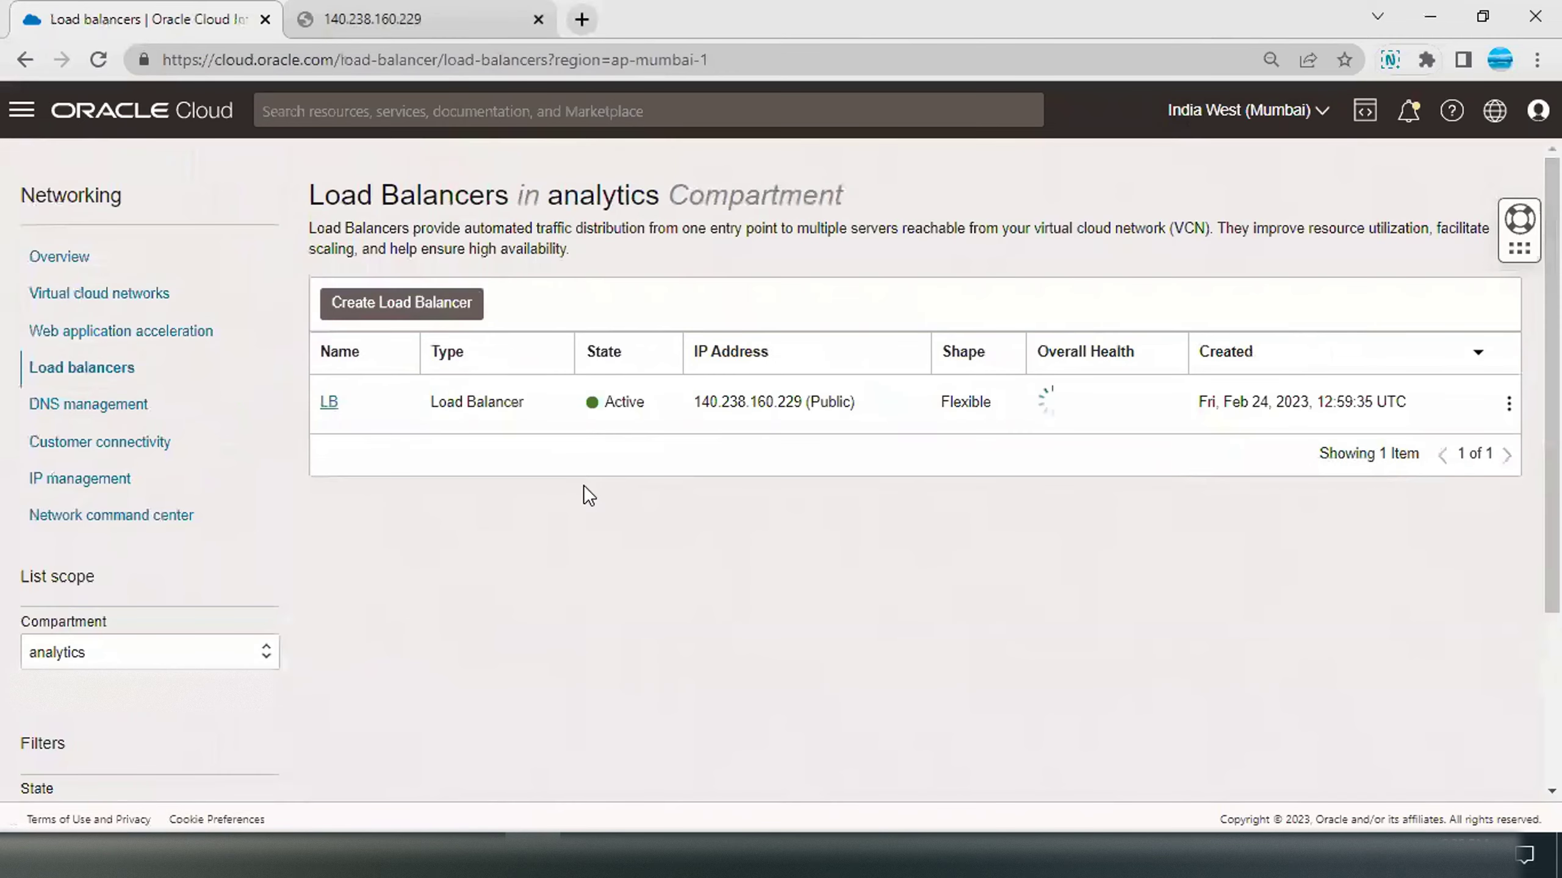
left_click(329, 394)
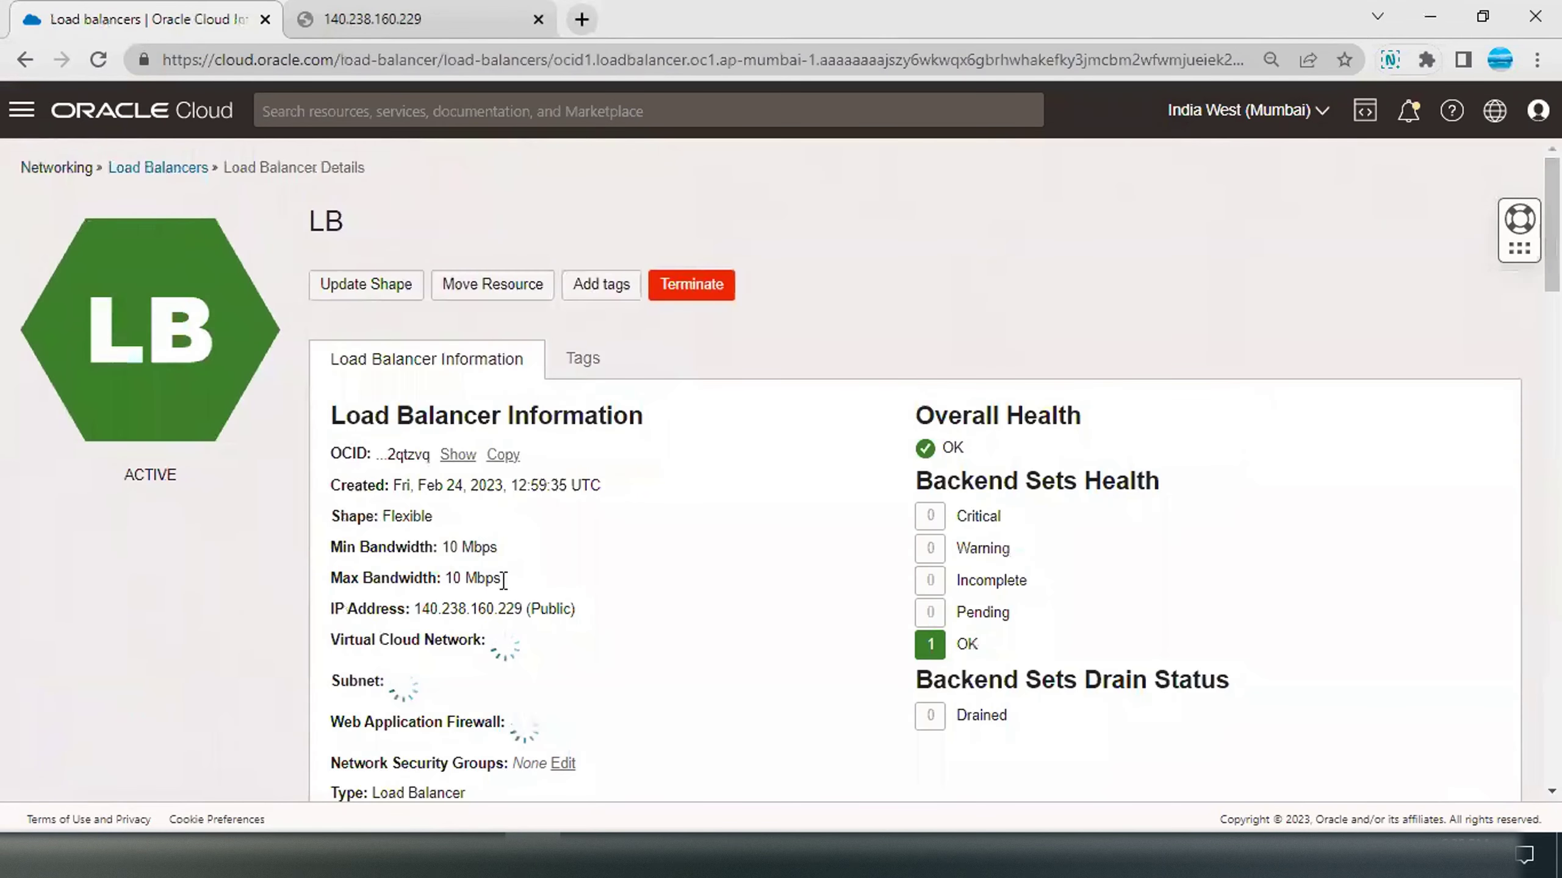
Step: Copy the load balancer's public IP address and load it in a fresh browser tab, replacing the old test tab
left_click_drag(522, 609, 414, 609)
key("ctrl+c")
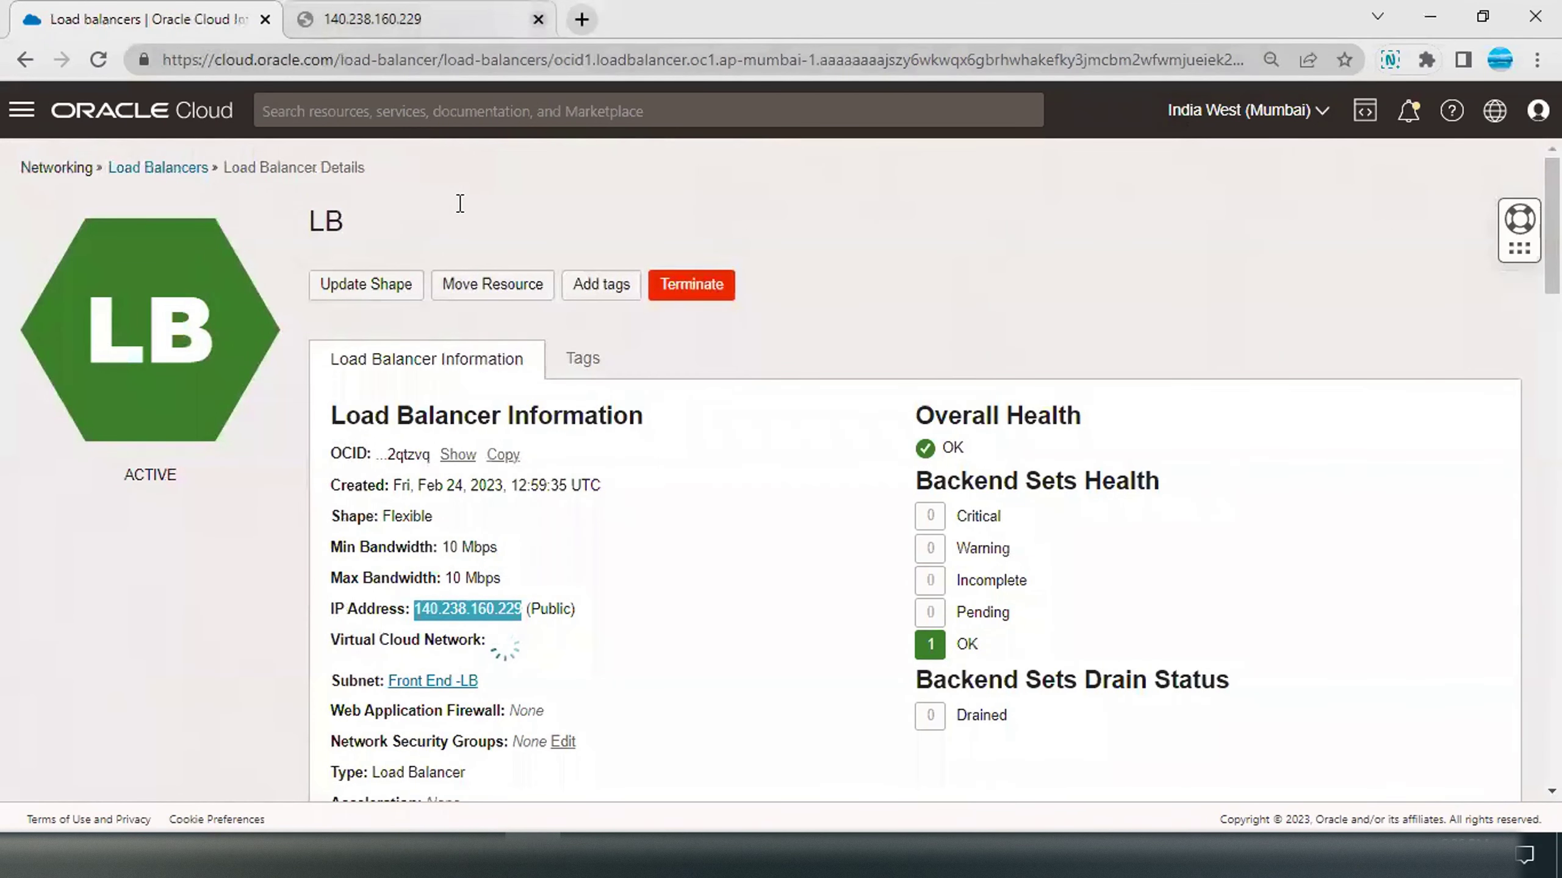
left_click(538, 19)
left_click(309, 20)
key("ctrl+v")
key("Return")
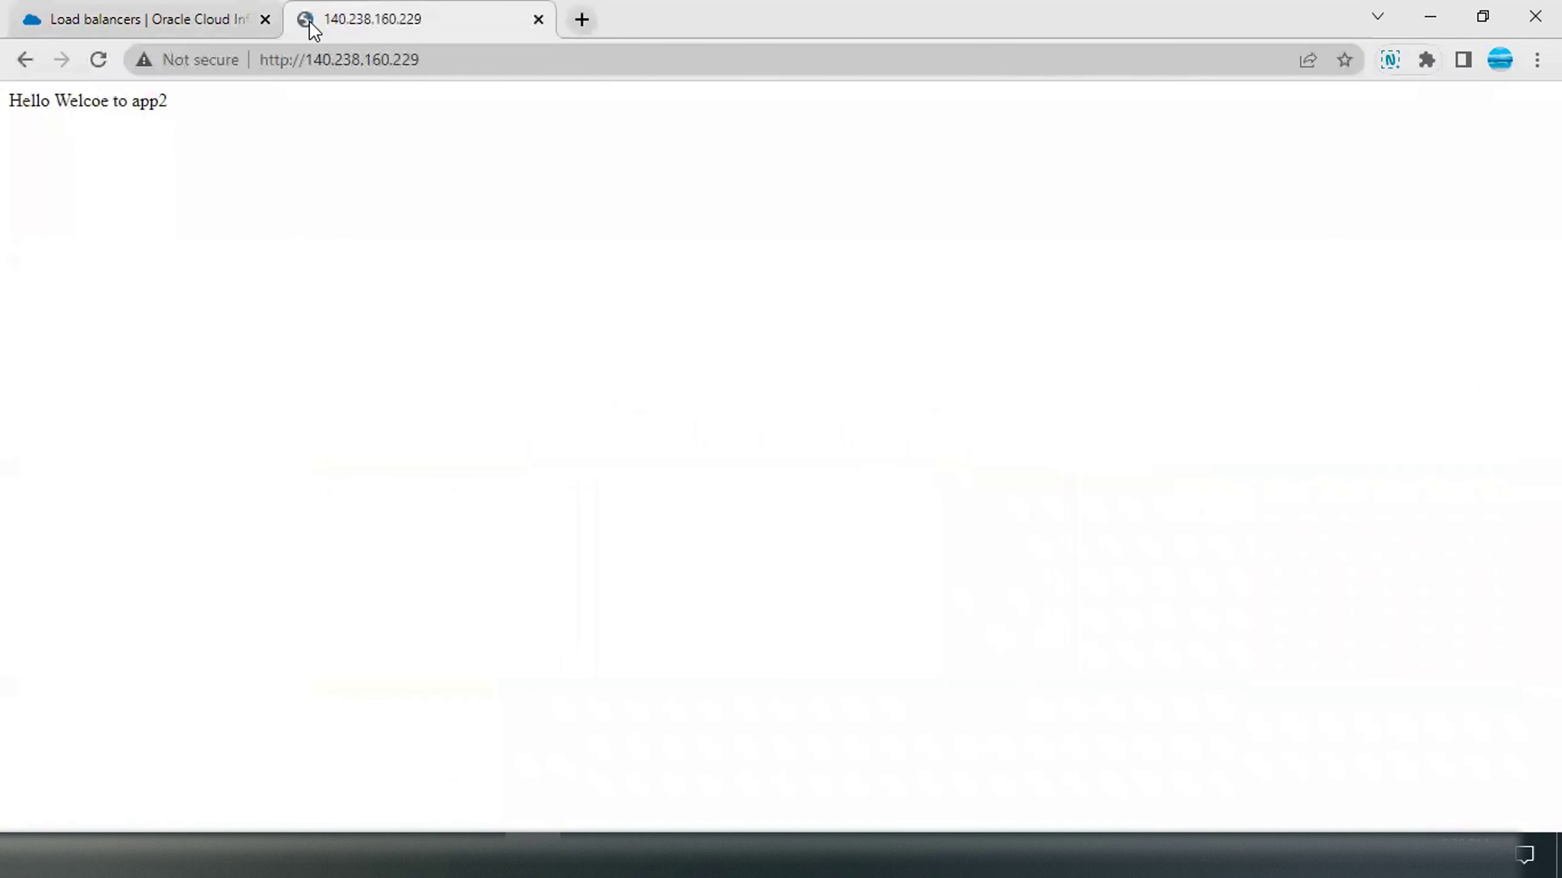
Step: Reload the test page several times to check which backend's greeting is served, and return to the load balancer's details
left_click_drag(10, 100, 178, 101)
left_click(176, 100)
left_click(178, 101)
left_click(96, 64)
left_click(102, 63)
triple_click(82, 103)
left_click(97, 59)
left_click(98, 59)
left_click(186, 13)
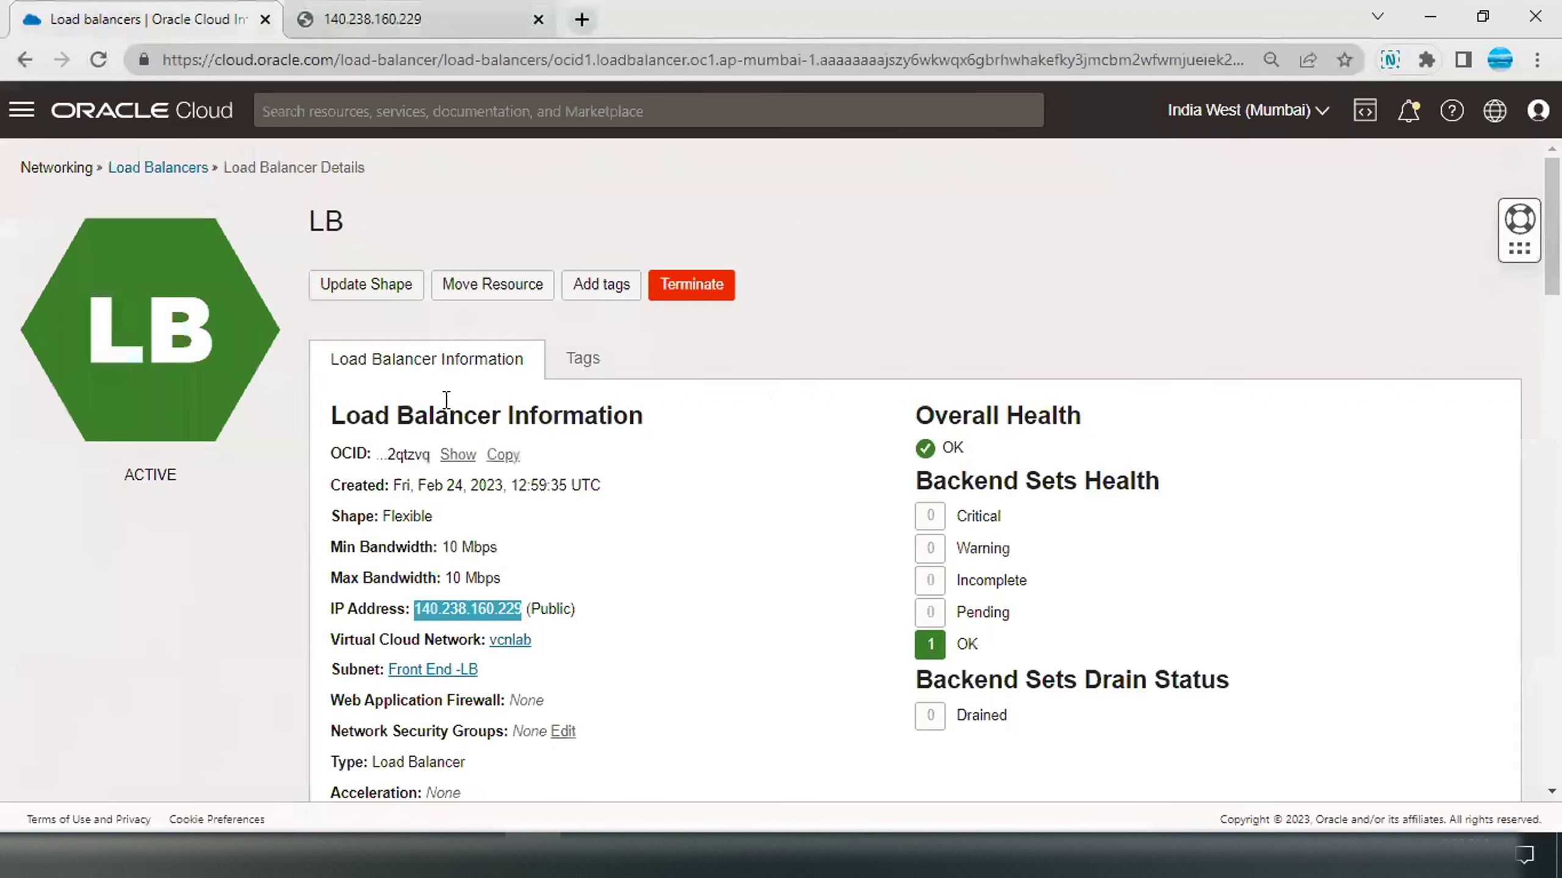